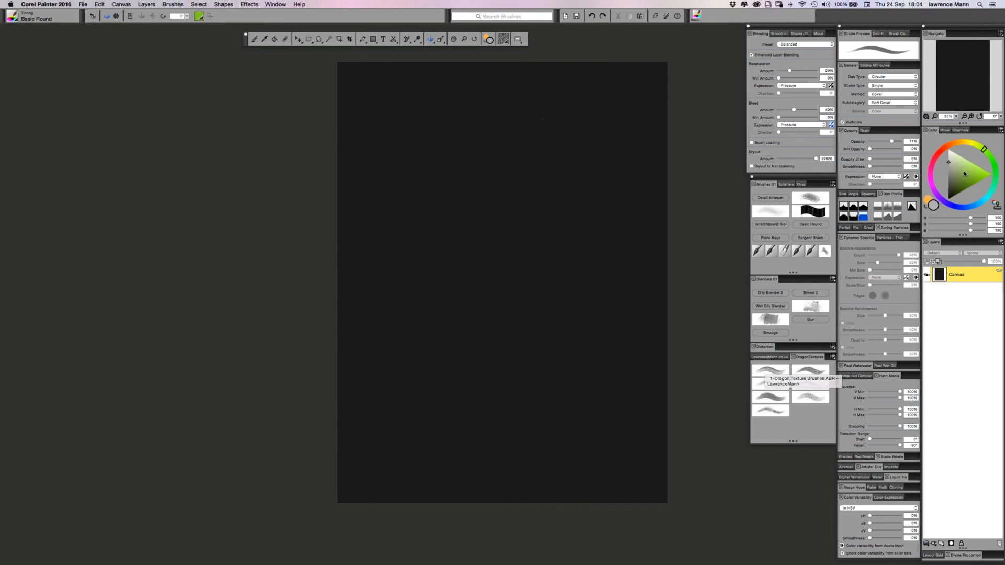
Try dragon texture brush 2 in a mid grey with broad test strokes across the canvas and undo them.
{"action": "left_click_drag", "start_coordinate": [949, 163], "coordinate": [949, 169]}
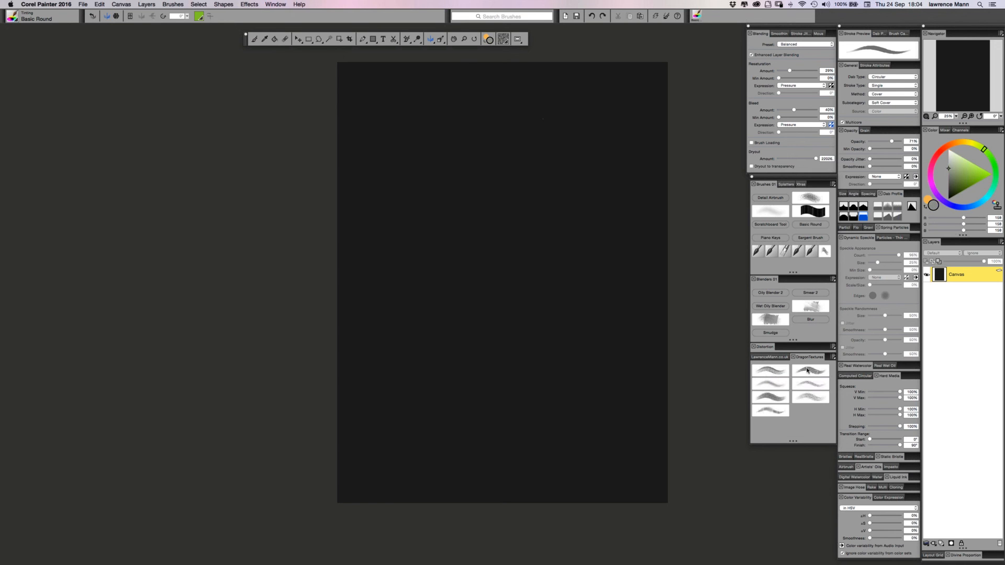
{"action": "left_click", "coordinate": [772, 371]}
{"action": "key", "text": "b"}
{"action": "mouse_move", "coordinate": [496, 253]}
{"action": "left_mouse_down"}
{"action": "mouse_move", "coordinate": [429, 222]}
{"action": "mouse_move", "coordinate": [499, 281]}
{"action": "mouse_move", "coordinate": [541, 340]}
{"action": "mouse_move", "coordinate": [444, 388]}
{"action": "mouse_move", "coordinate": [389, 319]}
{"action": "left_mouse_up"}
{"action": "mouse_move", "coordinate": [582, 264]}
{"action": "left_mouse_down"}
{"action": "mouse_move", "coordinate": [510, 146]}
{"action": "mouse_move", "coordinate": [478, 198]}
{"action": "mouse_move", "coordinate": [377, 300]}
{"action": "mouse_move", "coordinate": [392, 359]}
{"action": "mouse_move", "coordinate": [390, 345]}
{"action": "left_mouse_up"}
{"action": "key", "text": "super+z"}
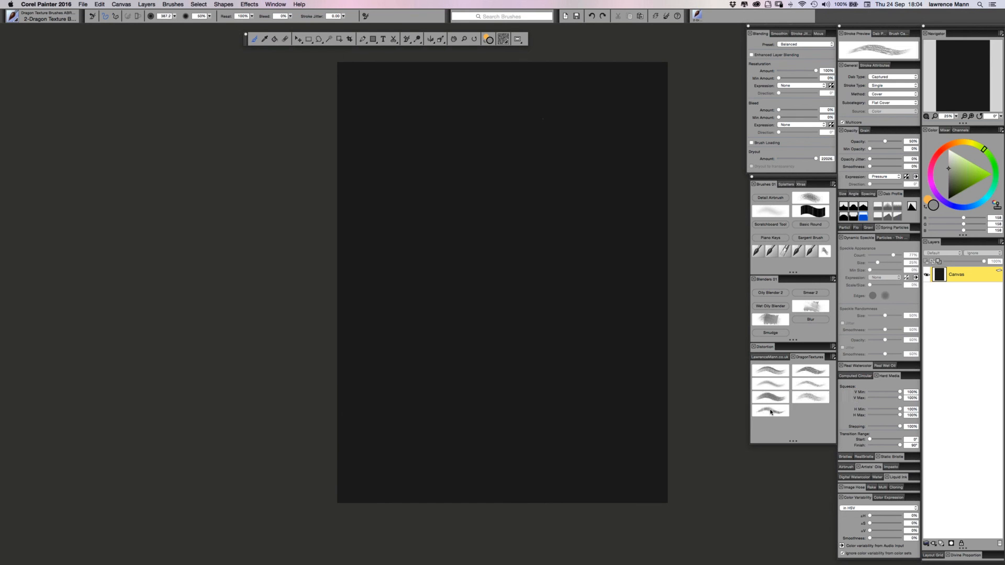
Try dragon texture brush 7 with a test stroke on the canvas and undo it.
{"action": "left_click", "coordinate": [771, 413]}
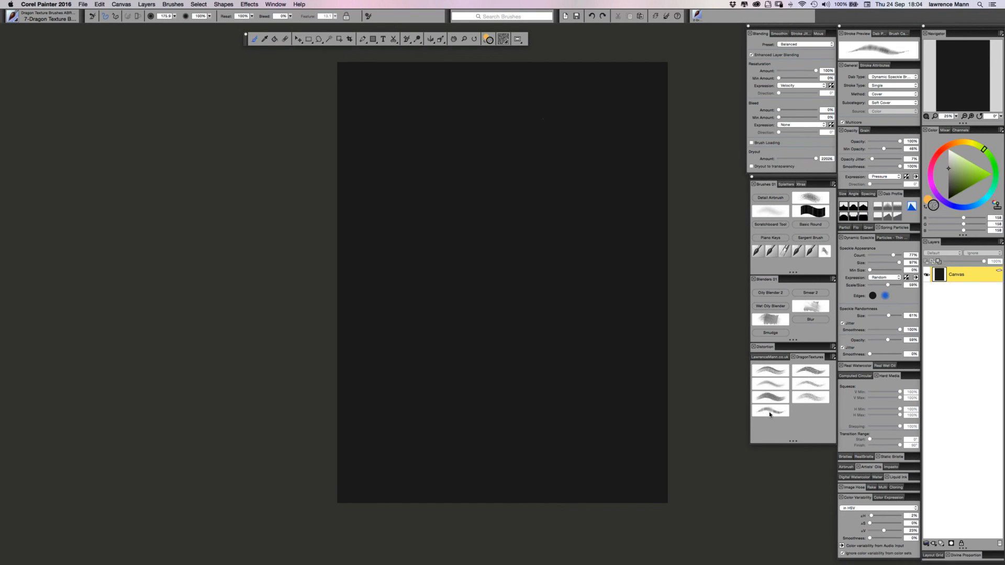
{"action": "mouse_move", "coordinate": [520, 231]}
{"action": "left_mouse_down"}
{"action": "mouse_move", "coordinate": [478, 278]}
{"action": "mouse_move", "coordinate": [431, 225]}
{"action": "mouse_move", "coordinate": [456, 314]}
{"action": "mouse_move", "coordinate": [406, 227]}
{"action": "mouse_move", "coordinate": [422, 244]}
{"action": "mouse_move", "coordinate": [410, 367]}
{"action": "left_mouse_up"}
{"action": "key", "text": "super+z"}
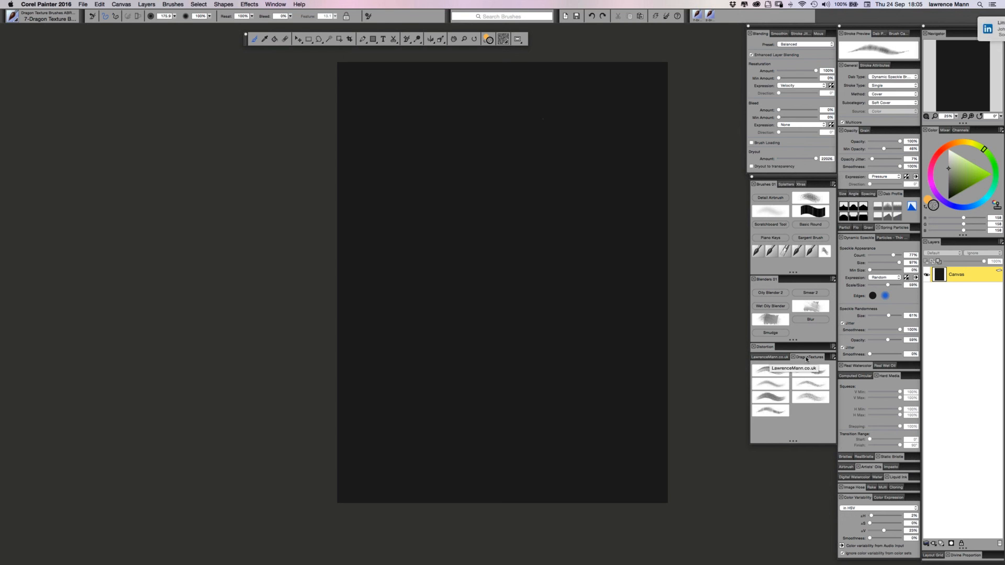
{"action": "double_click", "coordinate": [802, 357]}
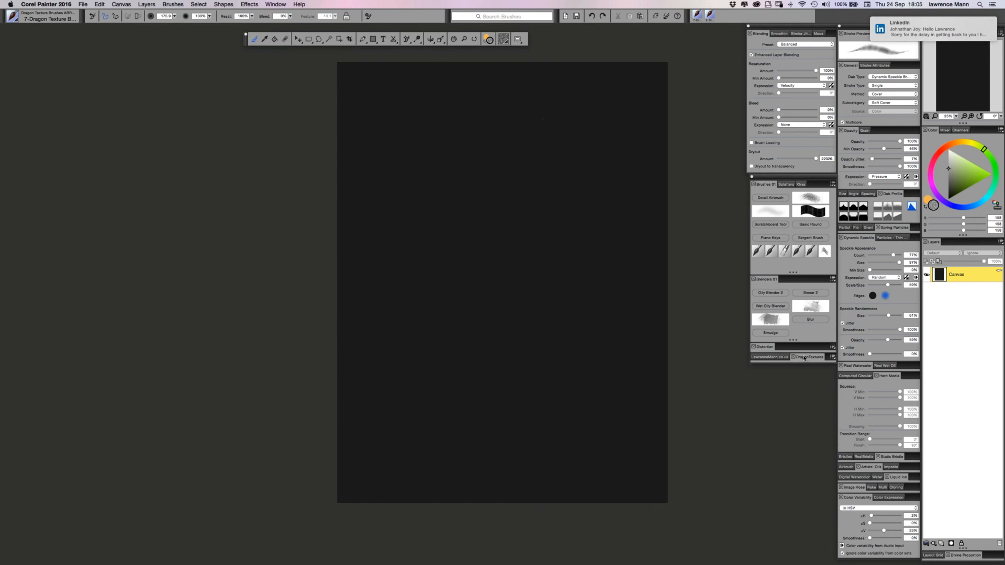
{"action": "double_click", "coordinate": [805, 359]}
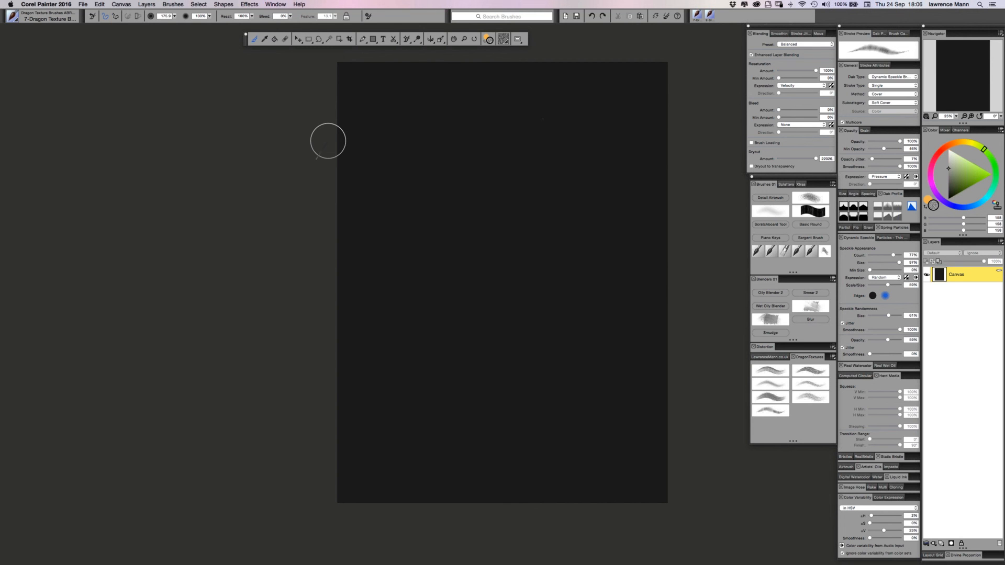
Add a new layer above the canvas and turn on Mirror Painting with a vertical symmetry line, ready for the Brush tool.
{"action": "left_click", "coordinate": [942, 545]}
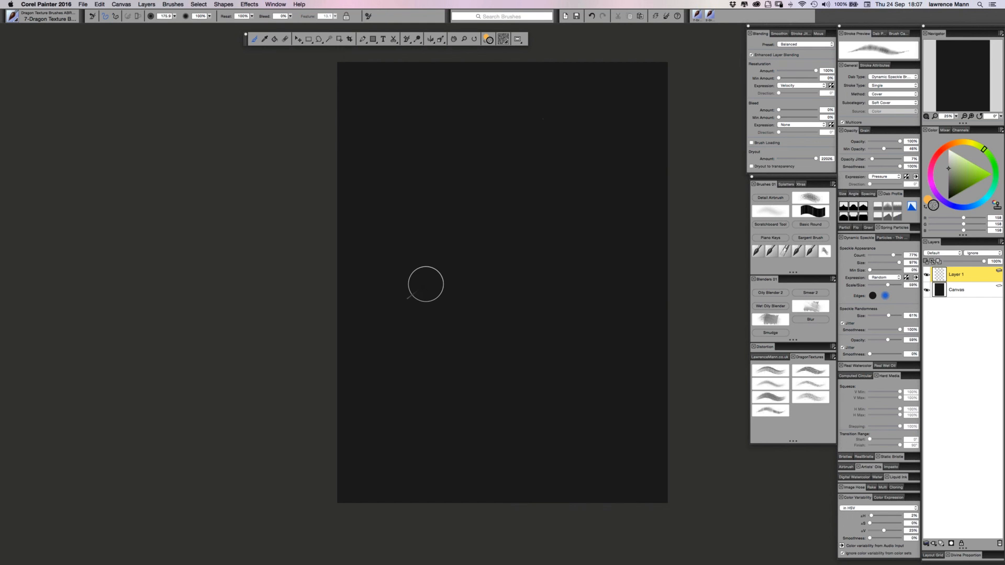
{"action": "mouse_move", "coordinate": [411, 292]}
{"action": "left_mouse_down"}
{"action": "mouse_move", "coordinate": [235, 279]}
{"action": "mouse_move", "coordinate": [220, 294]}
{"action": "left_mouse_up"}
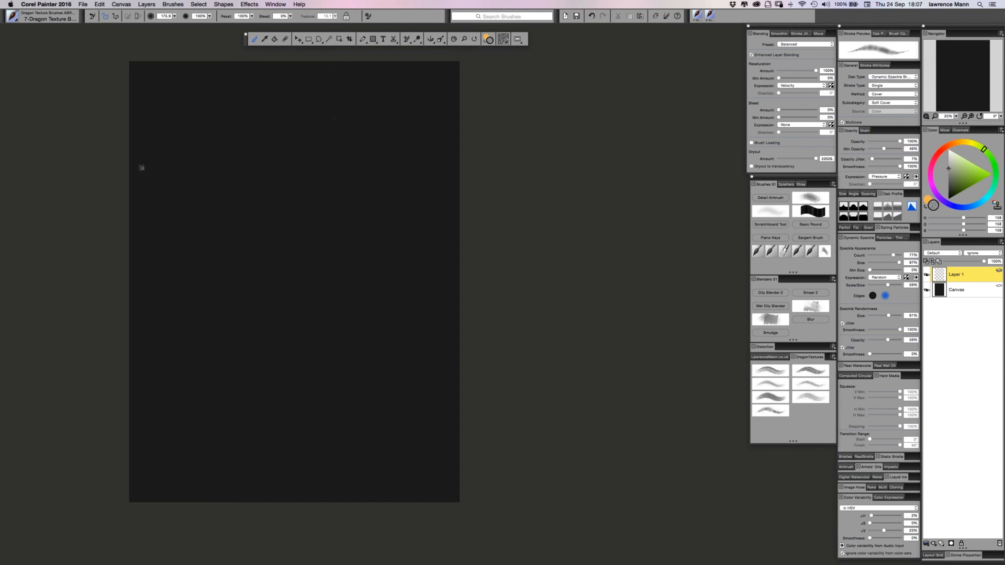
{"action": "scroll", "coordinate": [162, 167], "scroll_direction": "left", "scroll_amount": 2}
{"action": "scroll", "coordinate": [162, 166], "scroll_direction": "up", "scroll_amount": 1}
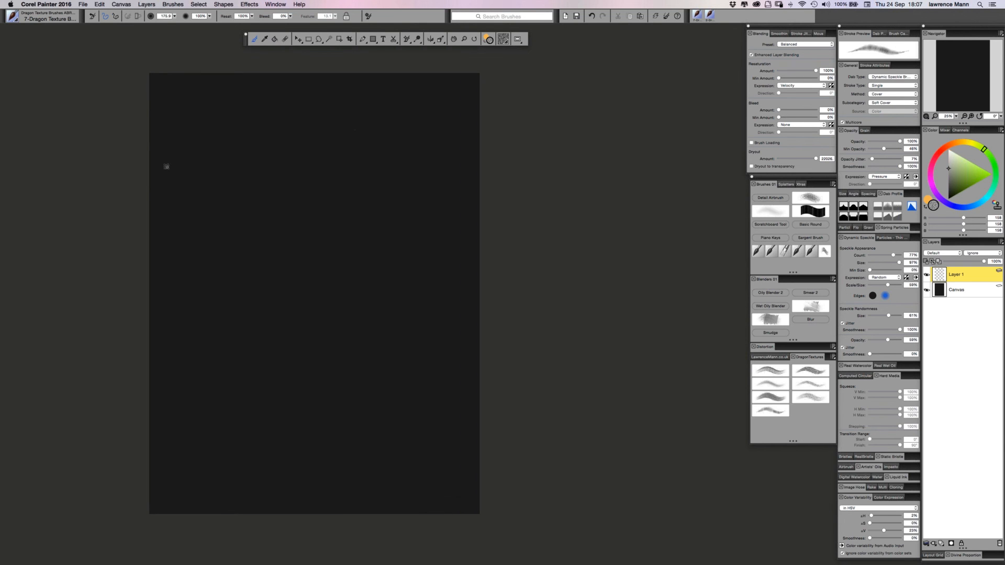
{"action": "scroll", "coordinate": [180, 174], "scroll_direction": "left", "scroll_amount": 1}
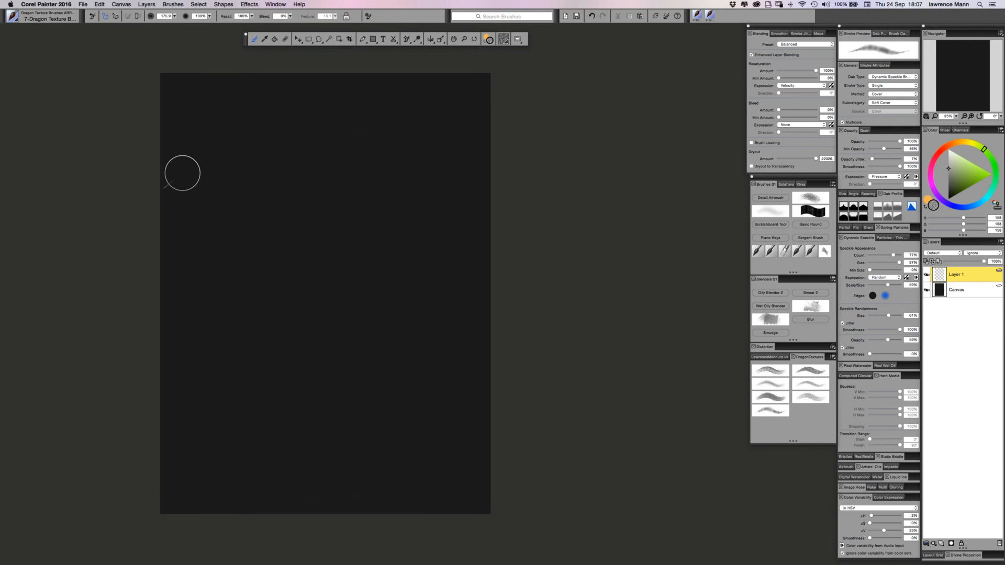
{"action": "left_click", "coordinate": [431, 40]}
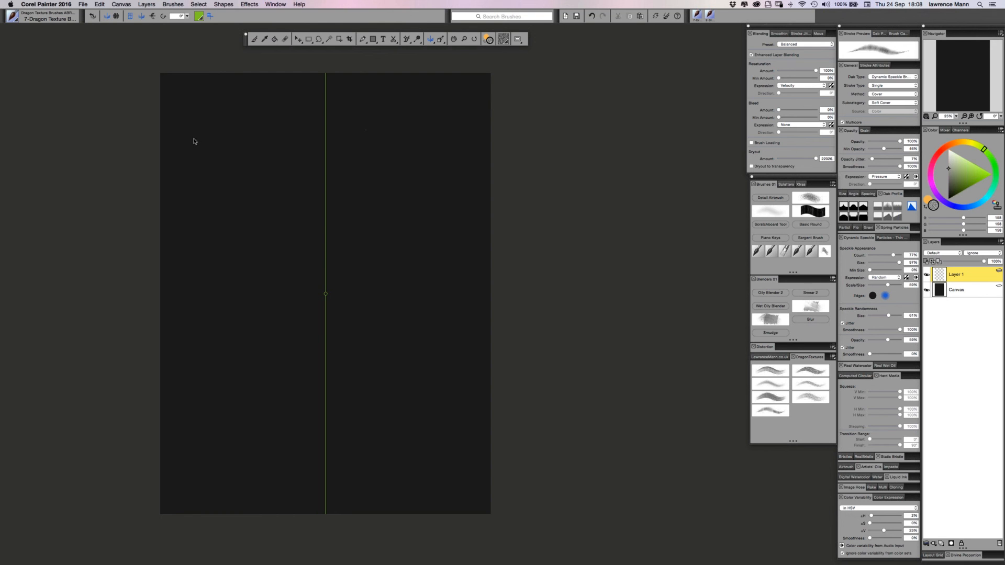
{"action": "left_click", "coordinate": [254, 40]}
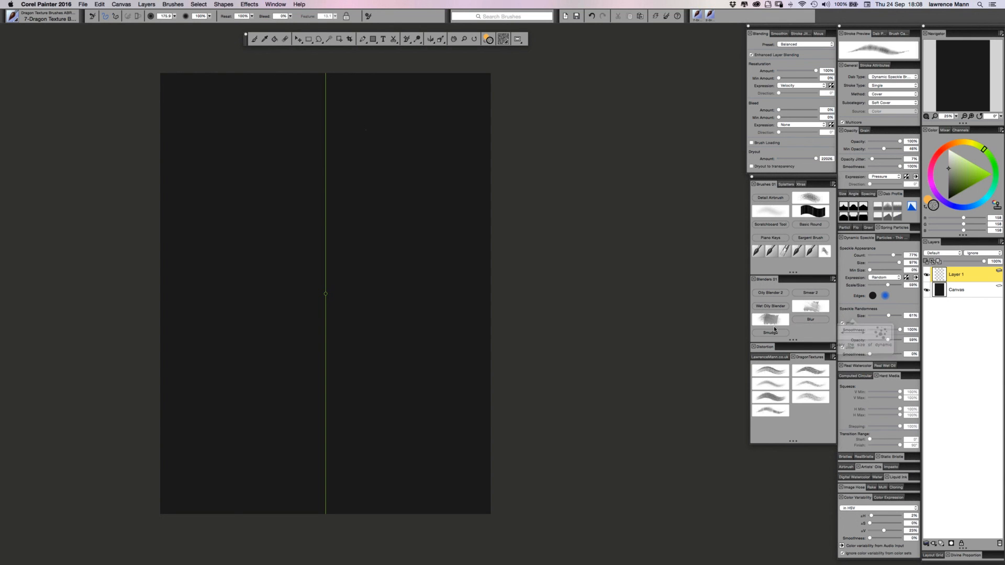
Keep a neutral mid grey as the colour and choose the Scratchboard variant brush from the LawrenceMann.co.uk palette.
{"action": "left_click_drag", "start_coordinate": [948, 169], "coordinate": [950, 166]}
{"action": "left_click", "coordinate": [946, 170]}
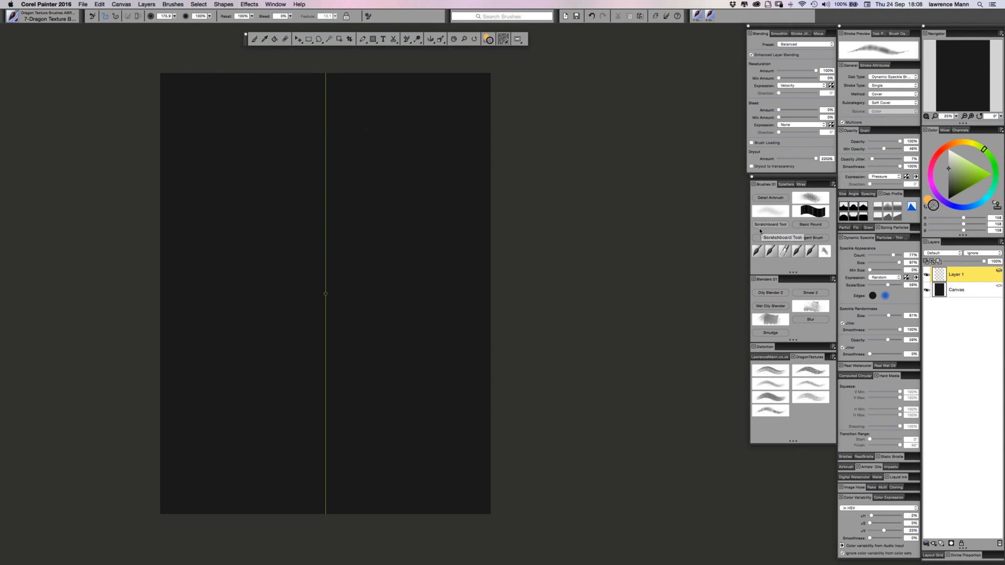
{"action": "left_click", "coordinate": [767, 357]}
{"action": "left_click_drag", "start_coordinate": [792, 380], "coordinate": [785, 428]}
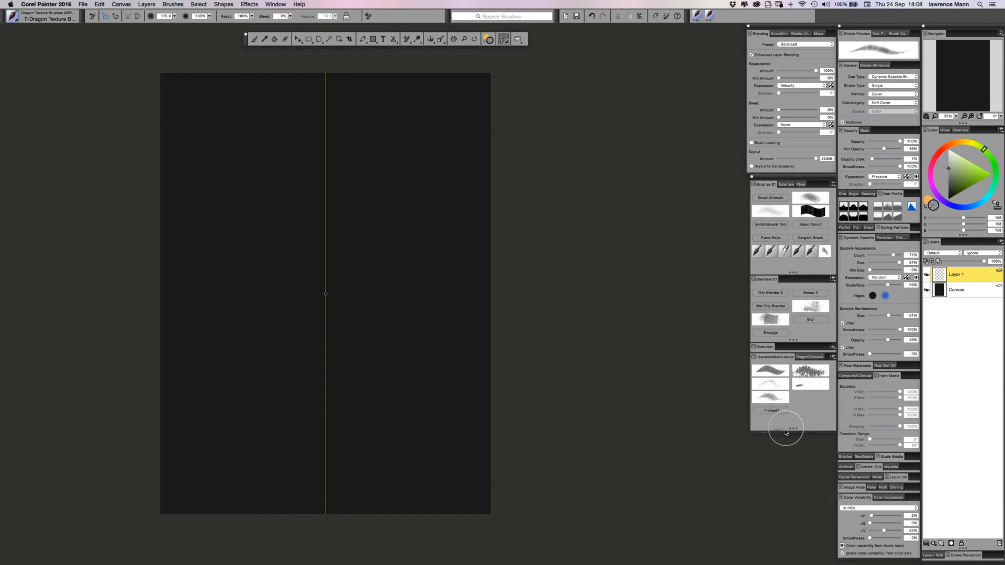
{"action": "left_click", "coordinate": [763, 373]}
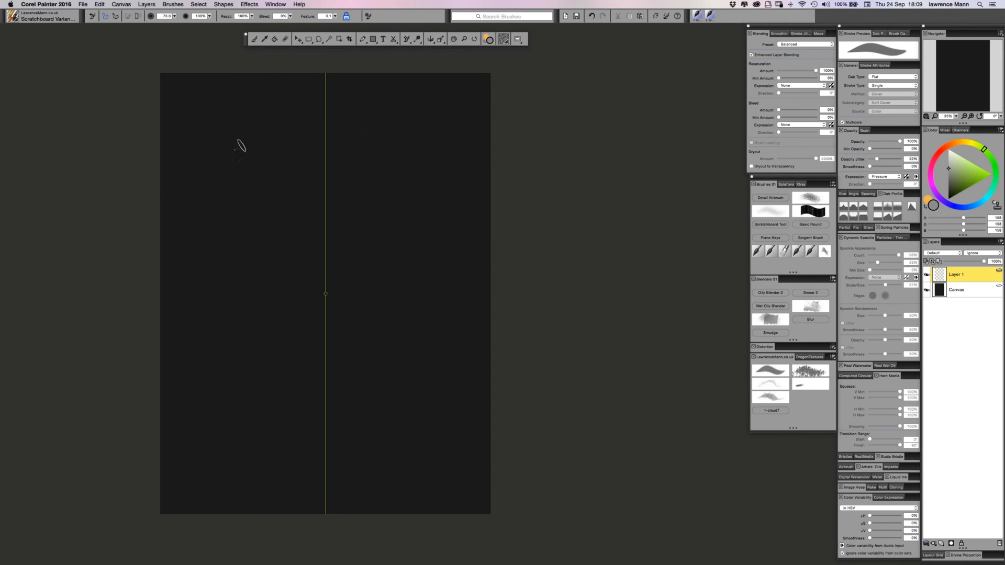
Test the Scratchboard brush with mirrored zigzag strokes down the canvas and undo them.
{"action": "mouse_move", "coordinate": [242, 138]}
{"action": "left_mouse_down"}
{"action": "mouse_move", "coordinate": [221, 174]}
{"action": "mouse_move", "coordinate": [245, 199]}
{"action": "mouse_move", "coordinate": [240, 224]}
{"action": "mouse_move", "coordinate": [194, 233]}
{"action": "mouse_move", "coordinate": [203, 267]}
{"action": "mouse_move", "coordinate": [232, 291]}
{"action": "mouse_move", "coordinate": [256, 337]}
{"action": "mouse_move", "coordinate": [276, 291]}
{"action": "mouse_move", "coordinate": [246, 309]}
{"action": "mouse_move", "coordinate": [205, 296]}
{"action": "mouse_move", "coordinate": [189, 323]}
{"action": "mouse_move", "coordinate": [188, 281]}
{"action": "left_mouse_up"}
{"action": "left_click_drag", "start_coordinate": [283, 333], "coordinate": [235, 392]}
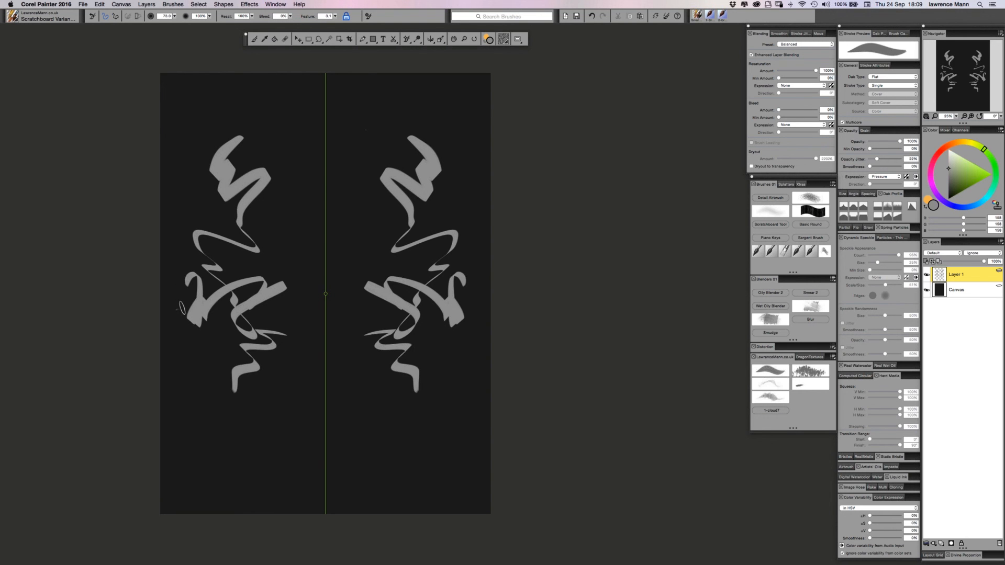
{"action": "key", "text": "super+z"}
{"action": "key", "text": "super+z"}
{"action": "key", "text": "super+z"}
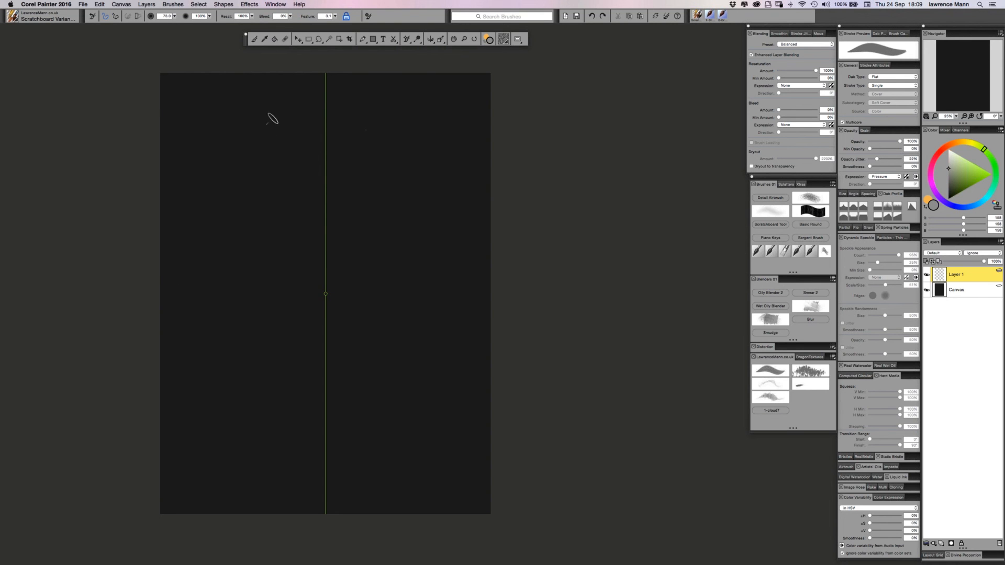
{"action": "mouse_move", "coordinate": [289, 119]}
{"action": "left_mouse_down"}
{"action": "mouse_move", "coordinate": [211, 170]}
{"action": "mouse_move", "coordinate": [268, 146]}
{"action": "mouse_move", "coordinate": [337, 158]}
{"action": "mouse_move", "coordinate": [213, 242]}
{"action": "mouse_move", "coordinate": [236, 228]}
{"action": "mouse_move", "coordinate": [220, 262]}
{"action": "mouse_move", "coordinate": [299, 212]}
{"action": "mouse_move", "coordinate": [271, 273]}
{"action": "mouse_move", "coordinate": [278, 283]}
{"action": "mouse_move", "coordinate": [227, 286]}
{"action": "mouse_move", "coordinate": [237, 297]}
{"action": "mouse_move", "coordinate": [213, 310]}
{"action": "mouse_move", "coordinate": [264, 330]}
{"action": "mouse_move", "coordinate": [213, 319]}
{"action": "mouse_move", "coordinate": [187, 340]}
{"action": "mouse_move", "coordinate": [191, 355]}
{"action": "mouse_move", "coordinate": [222, 346]}
{"action": "mouse_move", "coordinate": [211, 361]}
{"action": "mouse_move", "coordinate": [284, 366]}
{"action": "mouse_move", "coordinate": [245, 397]}
{"action": "left_mouse_up"}
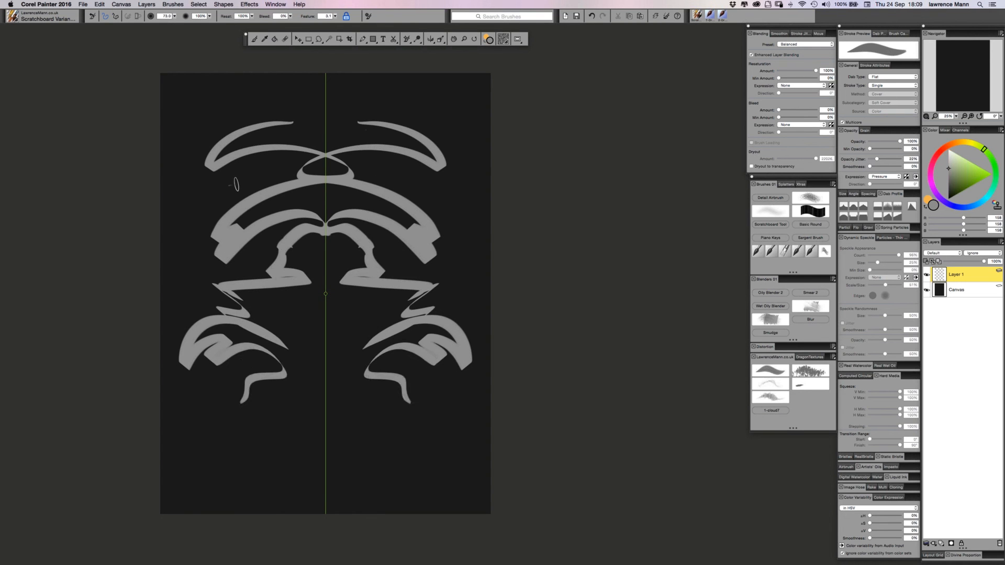
{"action": "key", "text": "super+z"}
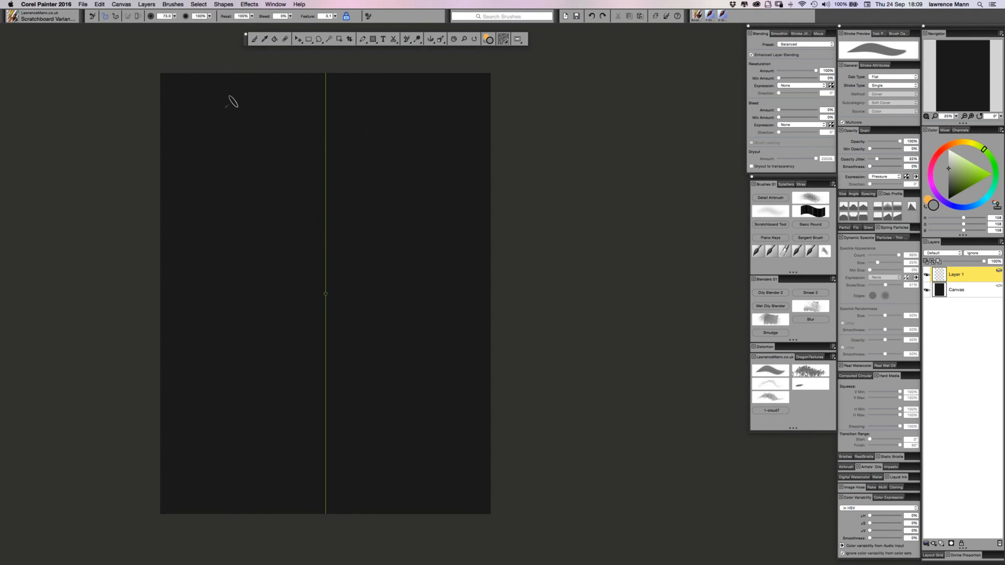
With brush size 34.4 and a darker grey, sketch the mirrored horn outlines and the line joining them across the head.
{"action": "left_click_drag", "start_coordinate": [236, 116], "coordinate": [237, 118]}
{"action": "left_click", "coordinate": [948, 185]}
{"action": "left_click_drag", "start_coordinate": [212, 103], "coordinate": [204, 135]}
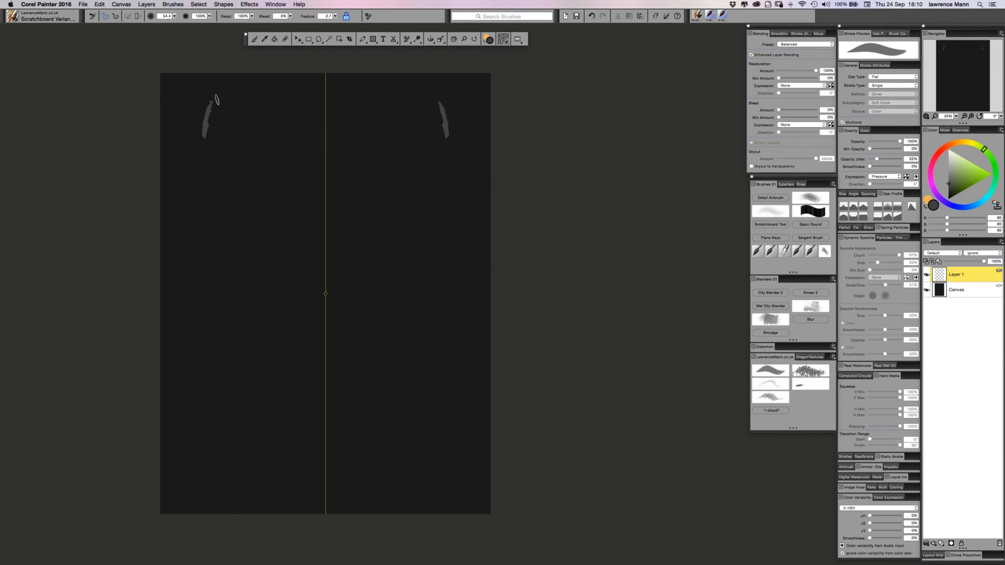
{"action": "mouse_move", "coordinate": [205, 109]}
{"action": "left_mouse_down"}
{"action": "mouse_move", "coordinate": [209, 155]}
{"action": "mouse_move", "coordinate": [222, 166]}
{"action": "mouse_move", "coordinate": [208, 147]}
{"action": "mouse_move", "coordinate": [232, 175]}
{"action": "mouse_move", "coordinate": [201, 143]}
{"action": "mouse_move", "coordinate": [192, 190]}
{"action": "left_mouse_up"}
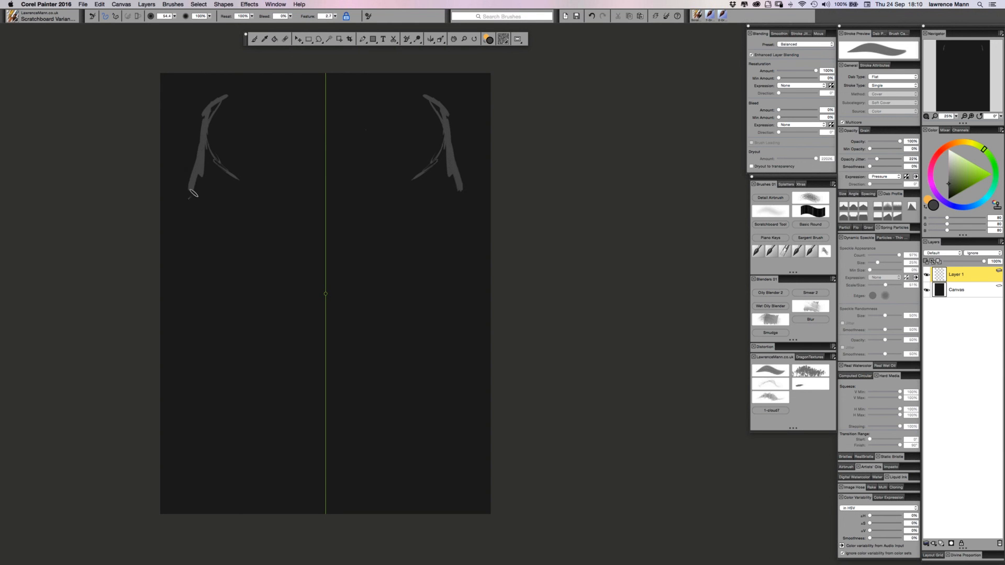
{"action": "mouse_move", "coordinate": [210, 148]}
{"action": "left_mouse_down"}
{"action": "mouse_move", "coordinate": [249, 196]}
{"action": "mouse_move", "coordinate": [260, 187]}
{"action": "mouse_move", "coordinate": [255, 209]}
{"action": "mouse_move", "coordinate": [253, 200]}
{"action": "mouse_move", "coordinate": [325, 233]}
{"action": "left_mouse_up"}
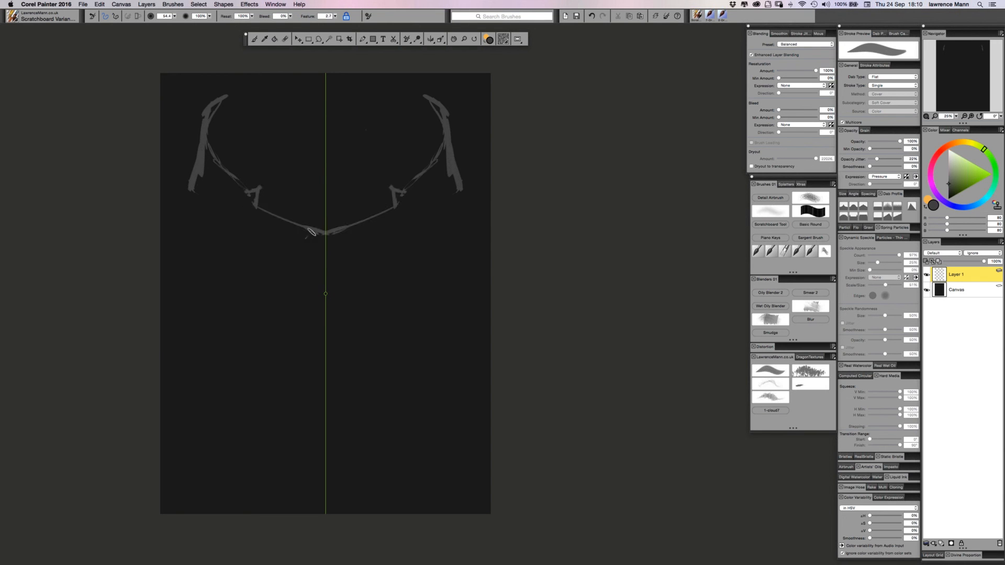
Rough in the dragon's mirrored face below the horns, with the brow, eyes, cheek spikes, snout and pointed jaw.
{"action": "mouse_move", "coordinate": [195, 182]}
{"action": "left_mouse_down"}
{"action": "mouse_move", "coordinate": [246, 242]}
{"action": "mouse_move", "coordinate": [226, 217]}
{"action": "mouse_move", "coordinate": [225, 260]}
{"action": "mouse_move", "coordinate": [314, 309]}
{"action": "mouse_move", "coordinate": [325, 339]}
{"action": "left_mouse_up"}
{"action": "left_click_drag", "start_coordinate": [303, 292], "coordinate": [325, 329]}
{"action": "left_click_drag", "start_coordinate": [272, 281], "coordinate": [313, 311]}
{"action": "mouse_move", "coordinate": [231, 265]}
{"action": "left_mouse_down"}
{"action": "mouse_move", "coordinate": [271, 293]}
{"action": "mouse_move", "coordinate": [285, 334]}
{"action": "mouse_move", "coordinate": [294, 327]}
{"action": "mouse_move", "coordinate": [244, 298]}
{"action": "mouse_move", "coordinate": [244, 284]}
{"action": "mouse_move", "coordinate": [281, 305]}
{"action": "mouse_move", "coordinate": [310, 350]}
{"action": "mouse_move", "coordinate": [270, 296]}
{"action": "mouse_move", "coordinate": [250, 306]}
{"action": "mouse_move", "coordinate": [257, 297]}
{"action": "mouse_move", "coordinate": [285, 331]}
{"action": "mouse_move", "coordinate": [240, 272]}
{"action": "mouse_move", "coordinate": [290, 306]}
{"action": "mouse_move", "coordinate": [260, 285]}
{"action": "mouse_move", "coordinate": [327, 366]}
{"action": "left_mouse_up"}
{"action": "mouse_move", "coordinate": [297, 309]}
{"action": "left_mouse_down"}
{"action": "mouse_move", "coordinate": [317, 327]}
{"action": "mouse_move", "coordinate": [303, 397]}
{"action": "left_mouse_up"}
{"action": "mouse_move", "coordinate": [316, 348]}
{"action": "left_mouse_down"}
{"action": "mouse_move", "coordinate": [307, 389]}
{"action": "mouse_move", "coordinate": [297, 383]}
{"action": "mouse_move", "coordinate": [331, 410]}
{"action": "mouse_move", "coordinate": [310, 388]}
{"action": "mouse_move", "coordinate": [334, 450]}
{"action": "left_mouse_up"}
{"action": "left_click_drag", "start_coordinate": [301, 386], "coordinate": [294, 377]}
{"action": "mouse_move", "coordinate": [233, 270]}
{"action": "left_mouse_down"}
{"action": "mouse_move", "coordinate": [244, 298]}
{"action": "mouse_move", "coordinate": [233, 312]}
{"action": "mouse_move", "coordinate": [287, 350]}
{"action": "mouse_move", "coordinate": [239, 309]}
{"action": "mouse_move", "coordinate": [218, 304]}
{"action": "mouse_move", "coordinate": [207, 322]}
{"action": "mouse_move", "coordinate": [283, 375]}
{"action": "mouse_move", "coordinate": [282, 390]}
{"action": "mouse_move", "coordinate": [288, 367]}
{"action": "mouse_move", "coordinate": [272, 376]}
{"action": "mouse_move", "coordinate": [238, 367]}
{"action": "mouse_move", "coordinate": [316, 412]}
{"action": "mouse_move", "coordinate": [318, 471]}
{"action": "mouse_move", "coordinate": [292, 450]}
{"action": "mouse_move", "coordinate": [314, 479]}
{"action": "mouse_move", "coordinate": [304, 409]}
{"action": "mouse_move", "coordinate": [299, 427]}
{"action": "mouse_move", "coordinate": [301, 413]}
{"action": "mouse_move", "coordinate": [222, 302]}
{"action": "left_mouse_up"}
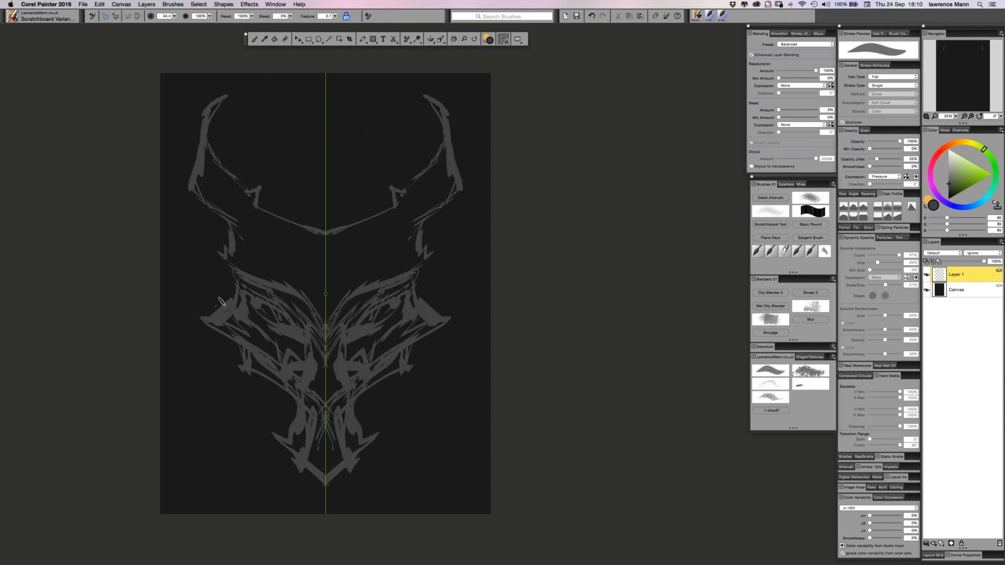
Sketch a pointed triangular crest between the horns, add forehead lines and extend the horn tips upward.
{"action": "left_click_drag", "start_coordinate": [324, 161], "coordinate": [263, 234]}
{"action": "mouse_move", "coordinate": [321, 185]}
{"action": "left_mouse_down"}
{"action": "mouse_move", "coordinate": [276, 177]}
{"action": "mouse_move", "coordinate": [296, 191]}
{"action": "mouse_move", "coordinate": [262, 235]}
{"action": "mouse_move", "coordinate": [323, 287]}
{"action": "left_mouse_up"}
{"action": "mouse_move", "coordinate": [297, 255]}
{"action": "left_mouse_down"}
{"action": "mouse_move", "coordinate": [301, 300]}
{"action": "mouse_move", "coordinate": [335, 319]}
{"action": "left_mouse_up"}
{"action": "left_click_drag", "start_coordinate": [267, 171], "coordinate": [260, 230]}
{"action": "mouse_move", "coordinate": [233, 87]}
{"action": "left_mouse_down"}
{"action": "mouse_move", "coordinate": [193, 182]}
{"action": "mouse_move", "coordinate": [249, 270]}
{"action": "mouse_move", "coordinate": [249, 327]}
{"action": "mouse_move", "coordinate": [295, 450]}
{"action": "left_mouse_up"}
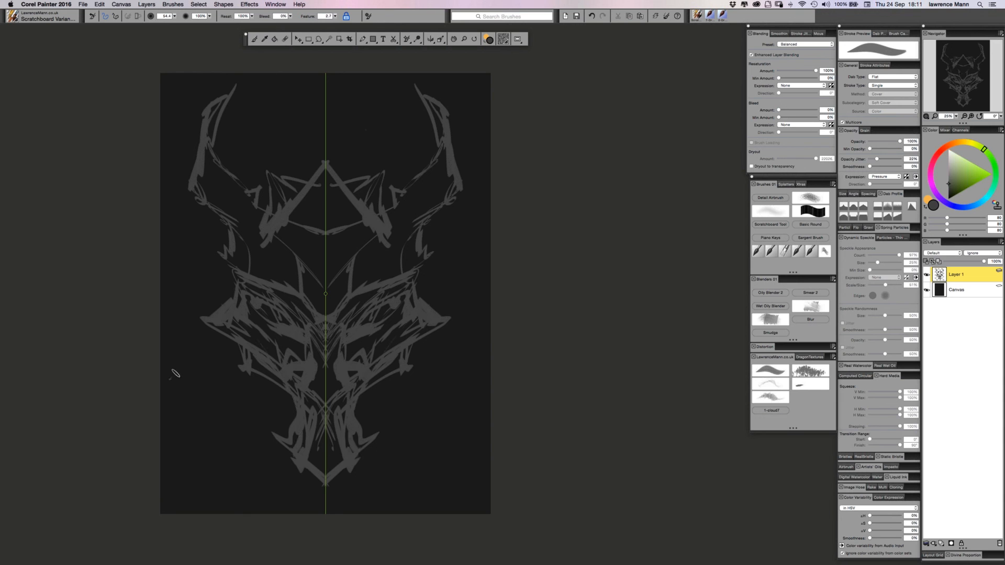
Draw curved ridge lines across the horns from their upper curve down to the base.
{"action": "mouse_move", "coordinate": [208, 156]}
{"action": "left_mouse_down"}
{"action": "mouse_move", "coordinate": [228, 179]}
{"action": "mouse_move", "coordinate": [195, 208]}
{"action": "left_mouse_up"}
{"action": "left_click_drag", "start_coordinate": [259, 188], "coordinate": [200, 222]}
{"action": "mouse_move", "coordinate": [260, 207]}
{"action": "left_mouse_down"}
{"action": "mouse_move", "coordinate": [216, 233]}
{"action": "mouse_move", "coordinate": [223, 253]}
{"action": "left_mouse_up"}
{"action": "left_click_drag", "start_coordinate": [265, 245], "coordinate": [234, 275]}
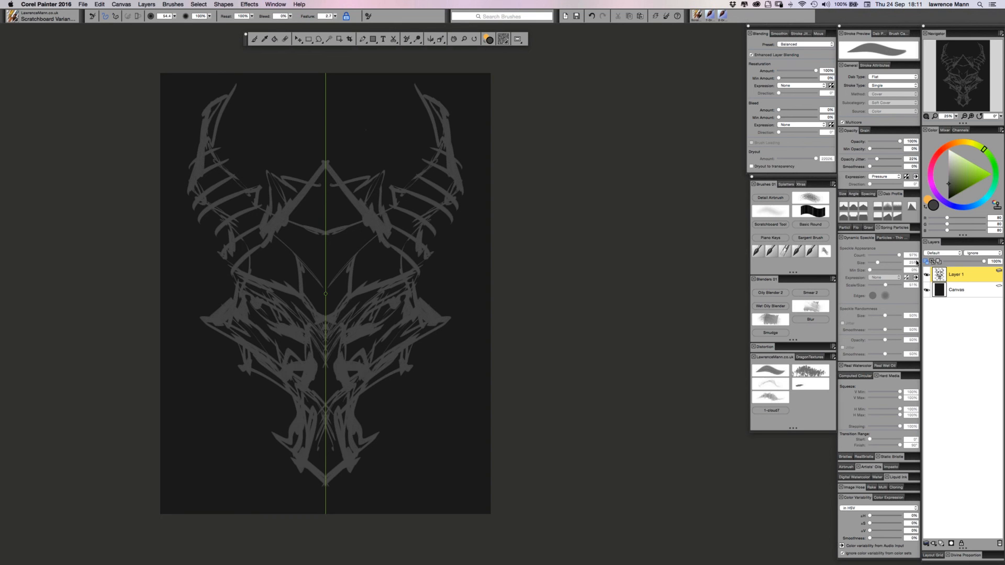
Lower Layer 1's opacity to leave the rough sketch faint, and add a new layer above it for the refined drawing.
{"action": "left_click", "coordinate": [953, 261]}
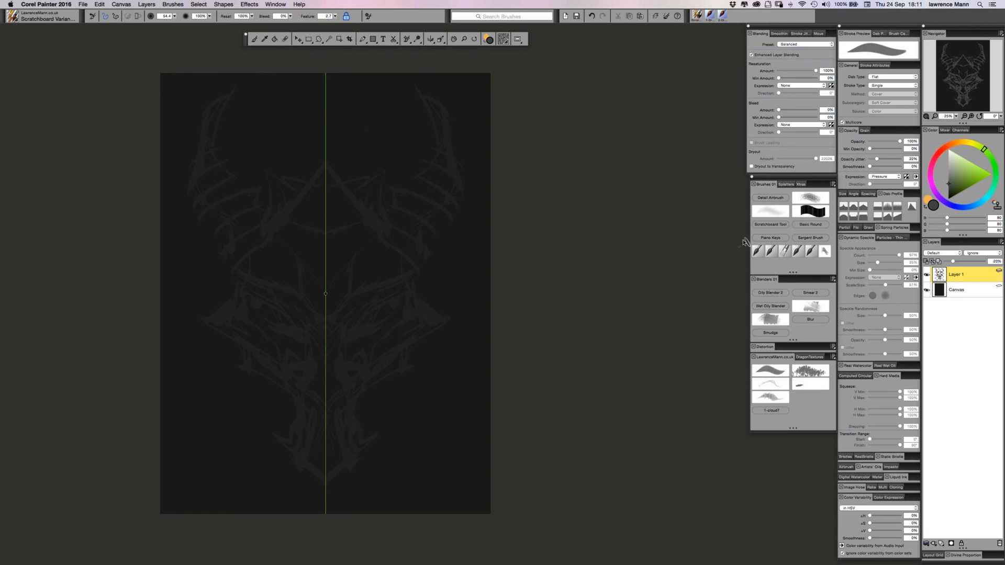
{"action": "left_click_drag", "start_coordinate": [954, 262], "coordinate": [956, 266]}
{"action": "left_click", "coordinate": [941, 544]}
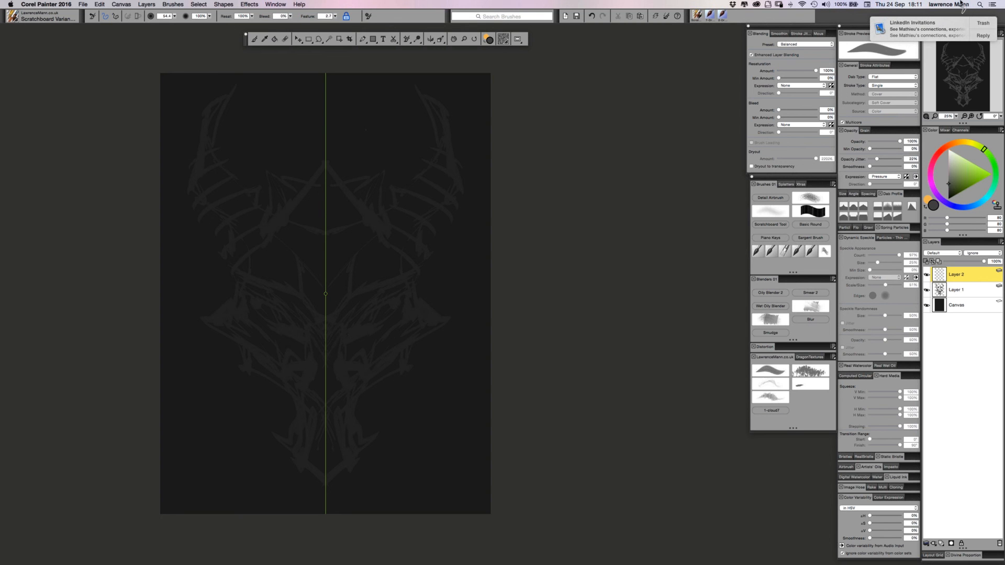
{"action": "left_click", "coordinate": [982, 22]}
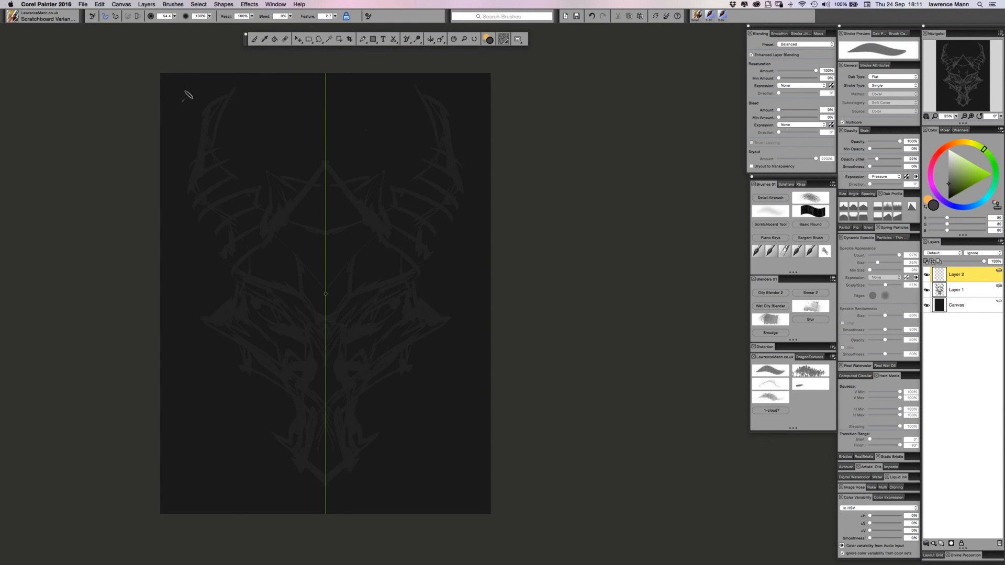
Sketch larger inward-curving horns with pointed inner bases on the new layer, plus a V-shaped brow line meeting at the symmetry axis.
{"action": "left_click_drag", "start_coordinate": [256, 96], "coordinate": [184, 183]}
{"action": "mouse_move", "coordinate": [254, 94]}
{"action": "left_mouse_down"}
{"action": "mouse_move", "coordinate": [219, 113]}
{"action": "mouse_move", "coordinate": [217, 160]}
{"action": "left_mouse_up"}
{"action": "mouse_move", "coordinate": [218, 116]}
{"action": "left_mouse_down"}
{"action": "mouse_move", "coordinate": [221, 186]}
{"action": "mouse_move", "coordinate": [281, 230]}
{"action": "left_mouse_up"}
{"action": "mouse_move", "coordinate": [283, 193]}
{"action": "left_mouse_down"}
{"action": "mouse_move", "coordinate": [243, 216]}
{"action": "mouse_move", "coordinate": [273, 228]}
{"action": "left_mouse_up"}
{"action": "left_click_drag", "start_coordinate": [225, 193], "coordinate": [244, 216]}
{"action": "left_click_drag", "start_coordinate": [223, 171], "coordinate": [238, 211]}
{"action": "left_click_drag", "start_coordinate": [195, 172], "coordinate": [193, 249]}
{"action": "mouse_move", "coordinate": [184, 190]}
{"action": "left_mouse_down"}
{"action": "mouse_move", "coordinate": [185, 236]}
{"action": "mouse_move", "coordinate": [251, 256]}
{"action": "left_mouse_up"}
{"action": "mouse_move", "coordinate": [192, 147]}
{"action": "left_mouse_down"}
{"action": "mouse_move", "coordinate": [183, 193]}
{"action": "mouse_move", "coordinate": [190, 234]}
{"action": "mouse_move", "coordinate": [231, 238]}
{"action": "left_mouse_up"}
{"action": "mouse_move", "coordinate": [272, 213]}
{"action": "left_mouse_down"}
{"action": "mouse_move", "coordinate": [266, 265]}
{"action": "mouse_move", "coordinate": [325, 299]}
{"action": "left_mouse_up"}
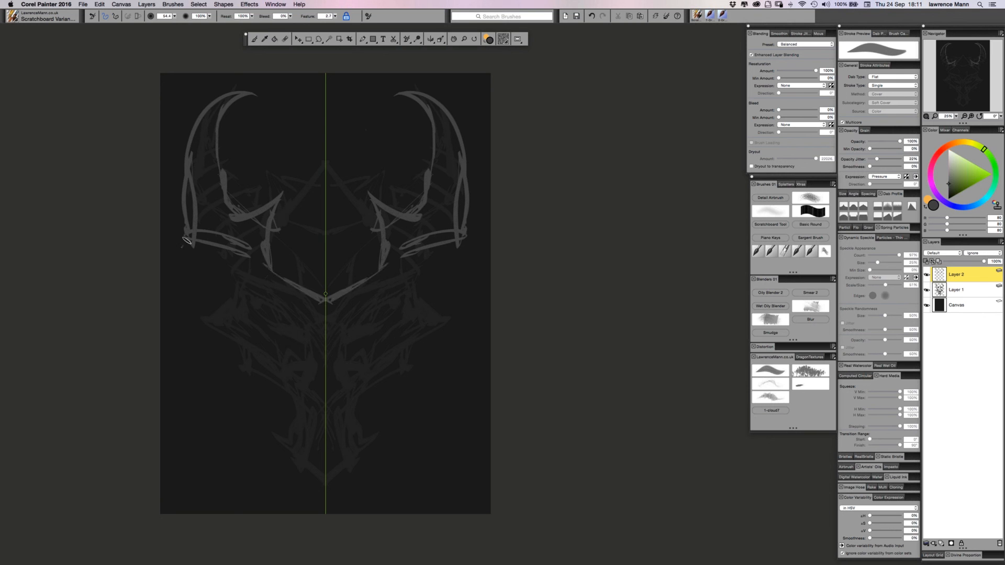
Sketch the head's sides, angled eyes, ribbed eye sockets and nose bridge, and add a flat crest across the forehead.
{"action": "mouse_move", "coordinate": [203, 244]}
{"action": "left_mouse_down"}
{"action": "mouse_move", "coordinate": [230, 269]}
{"action": "mouse_move", "coordinate": [221, 257]}
{"action": "mouse_move", "coordinate": [209, 298]}
{"action": "mouse_move", "coordinate": [198, 299]}
{"action": "mouse_move", "coordinate": [217, 319]}
{"action": "mouse_move", "coordinate": [284, 317]}
{"action": "mouse_move", "coordinate": [323, 346]}
{"action": "left_mouse_up"}
{"action": "mouse_move", "coordinate": [262, 321]}
{"action": "left_mouse_down"}
{"action": "mouse_move", "coordinate": [273, 344]}
{"action": "mouse_move", "coordinate": [291, 343]}
{"action": "mouse_move", "coordinate": [234, 318]}
{"action": "mouse_move", "coordinate": [259, 312]}
{"action": "mouse_move", "coordinate": [277, 328]}
{"action": "mouse_move", "coordinate": [285, 322]}
{"action": "mouse_move", "coordinate": [297, 345]}
{"action": "mouse_move", "coordinate": [311, 345]}
{"action": "mouse_move", "coordinate": [325, 387]}
{"action": "mouse_move", "coordinate": [314, 371]}
{"action": "left_mouse_up"}
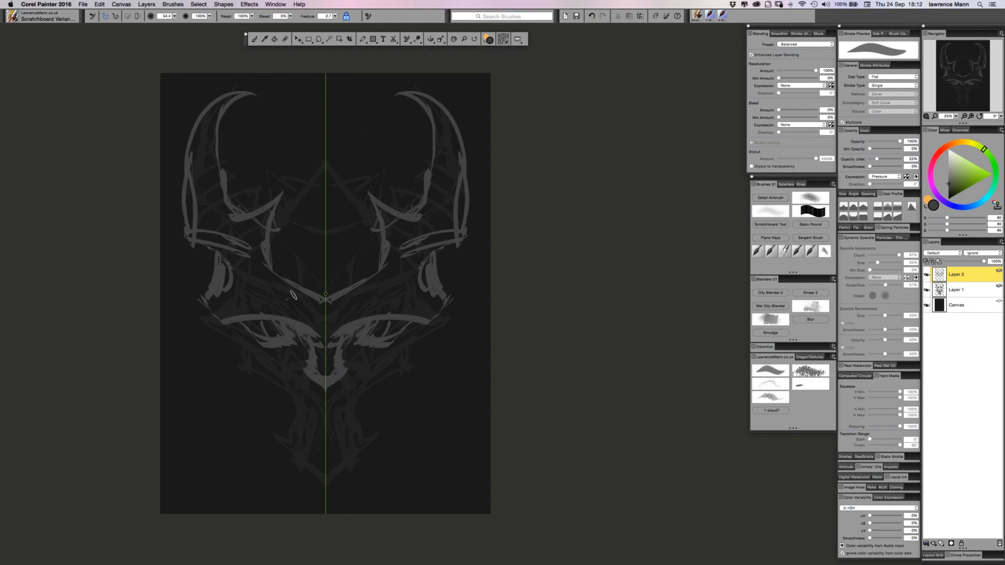
{"action": "mouse_move", "coordinate": [271, 237]}
{"action": "left_mouse_down"}
{"action": "mouse_move", "coordinate": [333, 232]}
{"action": "mouse_move", "coordinate": [342, 216]}
{"action": "mouse_move", "coordinate": [296, 235]}
{"action": "mouse_move", "coordinate": [327, 224]}
{"action": "left_mouse_up"}
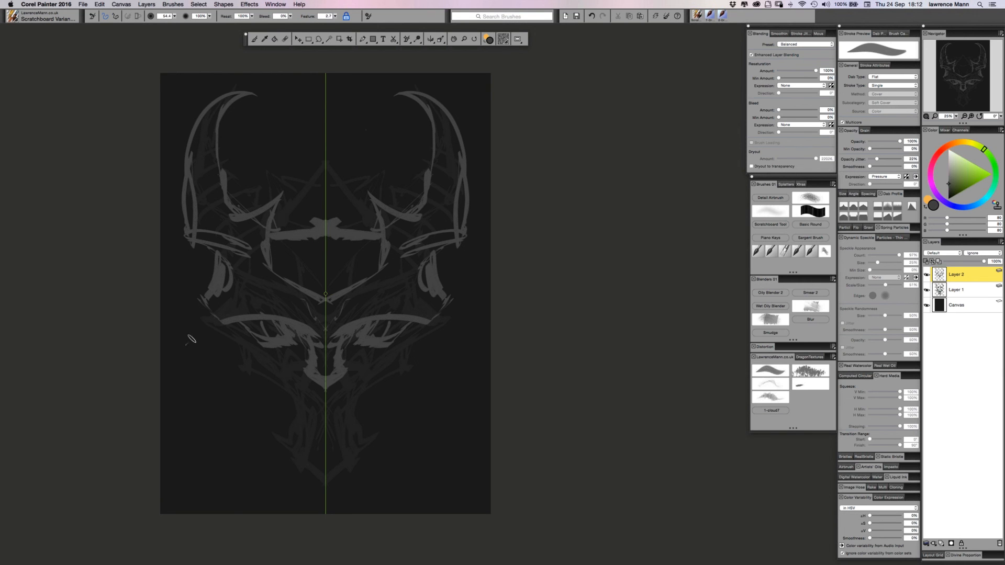
{"action": "mouse_move", "coordinate": [219, 319]}
{"action": "left_mouse_down"}
{"action": "mouse_move", "coordinate": [218, 347]}
{"action": "mouse_move", "coordinate": [220, 331]}
{"action": "mouse_move", "coordinate": [220, 348]}
{"action": "mouse_move", "coordinate": [259, 373]}
{"action": "mouse_move", "coordinate": [293, 366]}
{"action": "left_mouse_up"}
{"action": "mouse_move", "coordinate": [245, 324]}
{"action": "left_mouse_down"}
{"action": "mouse_move", "coordinate": [236, 354]}
{"action": "mouse_move", "coordinate": [262, 339]}
{"action": "mouse_move", "coordinate": [251, 374]}
{"action": "mouse_move", "coordinate": [270, 340]}
{"action": "mouse_move", "coordinate": [265, 367]}
{"action": "mouse_move", "coordinate": [303, 359]}
{"action": "left_mouse_up"}
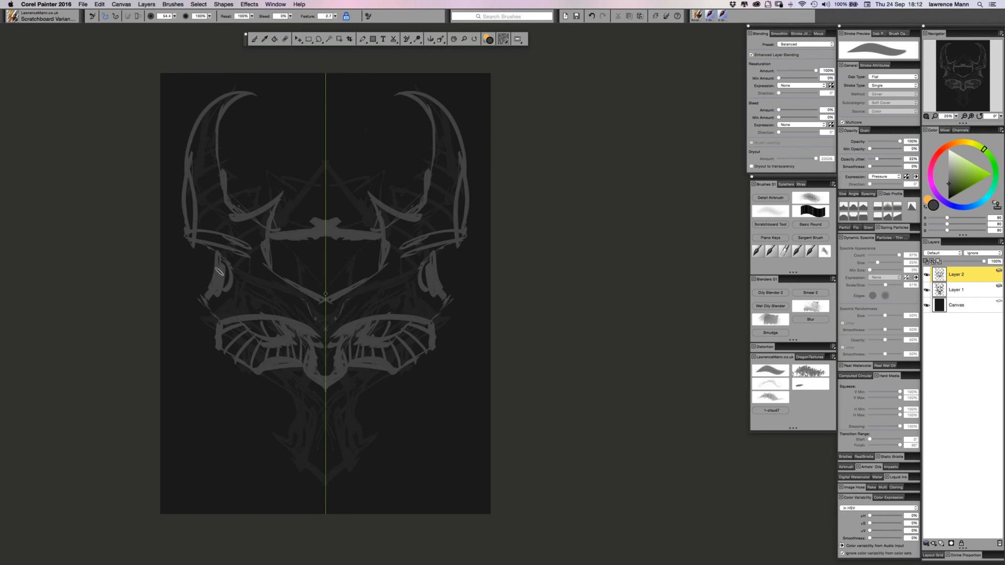
Add curved ridge lines across the forehead band above the eyes and across the horns.
{"action": "mouse_move", "coordinate": [265, 242]}
{"action": "left_mouse_down"}
{"action": "mouse_move", "coordinate": [221, 261]}
{"action": "mouse_move", "coordinate": [254, 265]}
{"action": "mouse_move", "coordinate": [231, 273]}
{"action": "mouse_move", "coordinate": [221, 309]}
{"action": "left_mouse_up"}
{"action": "mouse_move", "coordinate": [293, 285]}
{"action": "left_mouse_down"}
{"action": "mouse_move", "coordinate": [261, 313]}
{"action": "mouse_move", "coordinate": [307, 316]}
{"action": "left_mouse_up"}
{"action": "left_click_drag", "start_coordinate": [319, 303], "coordinate": [316, 320]}
{"action": "mouse_move", "coordinate": [267, 231]}
{"action": "left_mouse_down"}
{"action": "mouse_move", "coordinate": [205, 241]}
{"action": "mouse_move", "coordinate": [187, 194]}
{"action": "left_mouse_up"}
{"action": "left_click_drag", "start_coordinate": [217, 165], "coordinate": [193, 161]}
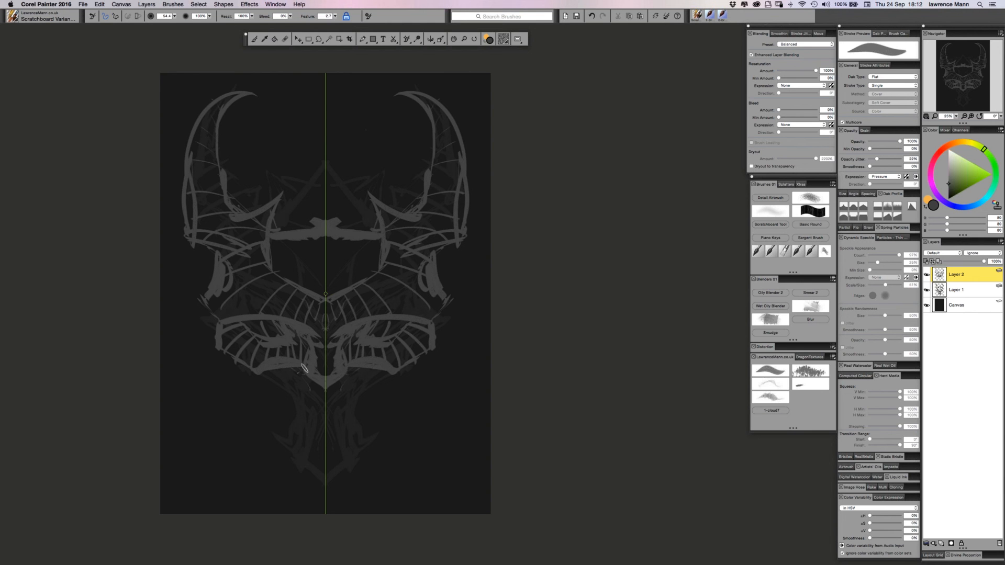
Sketch the dragon's long snout below the eyes, with its side outlines, jaw corners, mouth tip and plate details.
{"action": "mouse_move", "coordinate": [302, 375]}
{"action": "left_mouse_down"}
{"action": "mouse_move", "coordinate": [277, 461]}
{"action": "mouse_move", "coordinate": [270, 455]}
{"action": "mouse_move", "coordinate": [306, 484]}
{"action": "mouse_move", "coordinate": [317, 473]}
{"action": "left_mouse_up"}
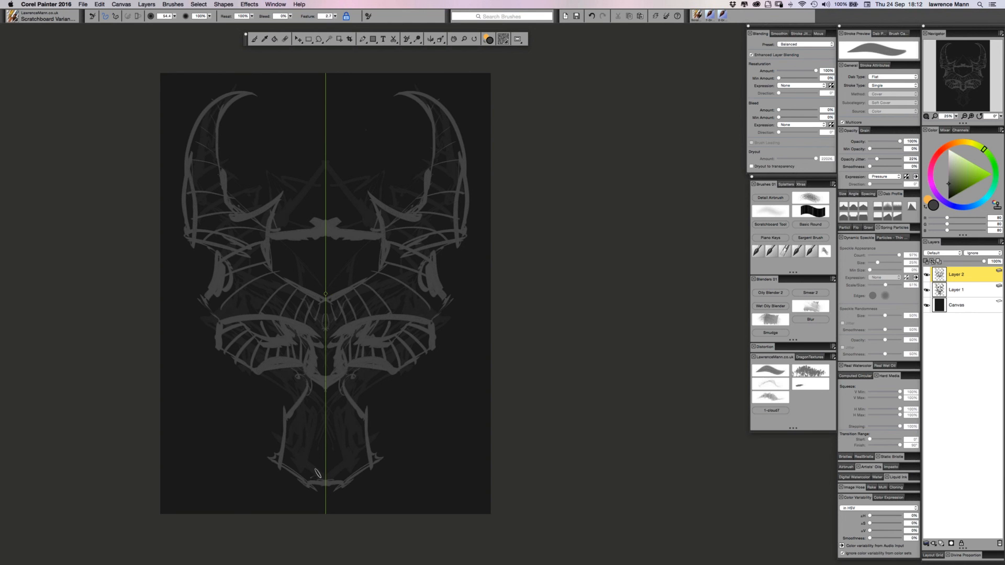
{"action": "mouse_move", "coordinate": [301, 416]}
{"action": "left_mouse_down"}
{"action": "mouse_move", "coordinate": [325, 417]}
{"action": "mouse_move", "coordinate": [320, 465]}
{"action": "left_mouse_up"}
{"action": "mouse_move", "coordinate": [294, 378]}
{"action": "left_mouse_down"}
{"action": "mouse_move", "coordinate": [324, 427]}
{"action": "mouse_move", "coordinate": [288, 424]}
{"action": "mouse_move", "coordinate": [273, 473]}
{"action": "left_mouse_up"}
{"action": "mouse_move", "coordinate": [286, 466]}
{"action": "left_mouse_down"}
{"action": "mouse_move", "coordinate": [320, 498]}
{"action": "mouse_move", "coordinate": [338, 487]}
{"action": "left_mouse_up"}
{"action": "mouse_move", "coordinate": [293, 401]}
{"action": "left_mouse_down"}
{"action": "mouse_move", "coordinate": [296, 384]}
{"action": "mouse_move", "coordinate": [290, 407]}
{"action": "left_mouse_up"}
{"action": "left_click_drag", "start_coordinate": [287, 373], "coordinate": [305, 377]}
{"action": "left_click_drag", "start_coordinate": [291, 378], "coordinate": [314, 383]}
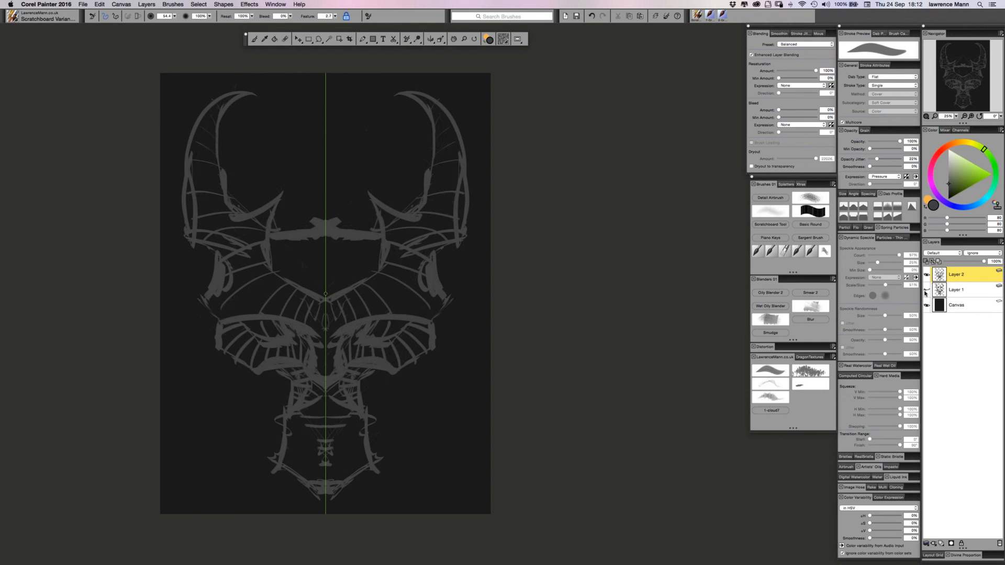
Add V-shaped ridge lines on the forehead between the horns and extra detail strokes at the fins on the head's sides.
{"action": "mouse_move", "coordinate": [318, 230]}
{"action": "left_mouse_down"}
{"action": "mouse_move", "coordinate": [272, 264]}
{"action": "mouse_move", "coordinate": [305, 249]}
{"action": "mouse_move", "coordinate": [285, 273]}
{"action": "mouse_move", "coordinate": [313, 283]}
{"action": "left_mouse_up"}
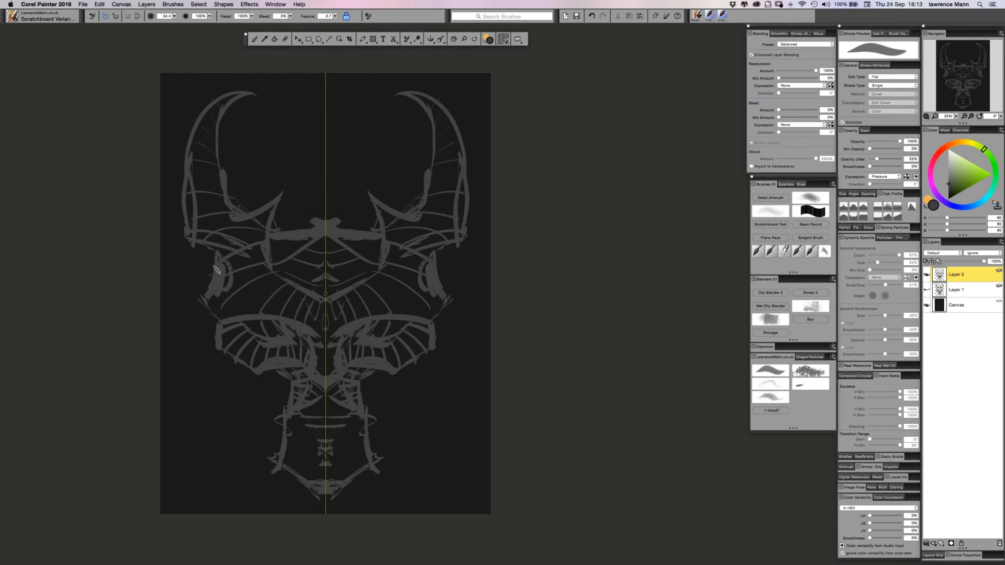
{"action": "left_click_drag", "start_coordinate": [206, 287], "coordinate": [210, 314]}
With Layer 2 hidden, paint a small solid horned head silhouette and a wider, spike-plated clawed silhouette below it on a new layer.
{"action": "left_click", "coordinate": [926, 276]}
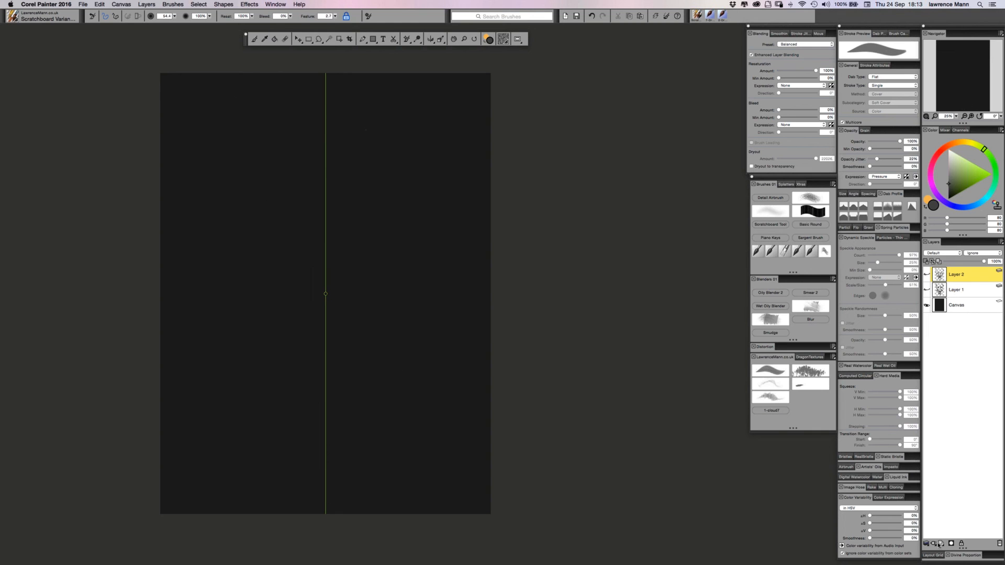
{"action": "left_click", "coordinate": [941, 543]}
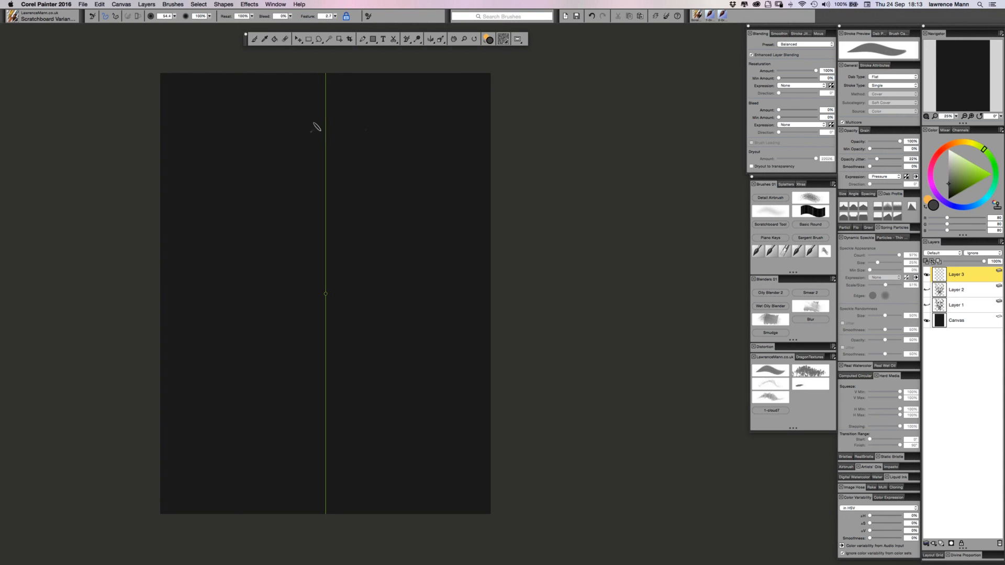
{"action": "left_click_drag", "start_coordinate": [309, 119], "coordinate": [297, 136]}
{"action": "mouse_move", "coordinate": [294, 138]}
{"action": "left_mouse_down"}
{"action": "mouse_move", "coordinate": [296, 168]}
{"action": "mouse_move", "coordinate": [295, 150]}
{"action": "mouse_move", "coordinate": [297, 169]}
{"action": "mouse_move", "coordinate": [307, 167]}
{"action": "mouse_move", "coordinate": [292, 154]}
{"action": "mouse_move", "coordinate": [310, 166]}
{"action": "mouse_move", "coordinate": [296, 166]}
{"action": "mouse_move", "coordinate": [312, 162]}
{"action": "mouse_move", "coordinate": [307, 171]}
{"action": "mouse_move", "coordinate": [331, 170]}
{"action": "mouse_move", "coordinate": [305, 172]}
{"action": "mouse_move", "coordinate": [328, 164]}
{"action": "mouse_move", "coordinate": [333, 172]}
{"action": "mouse_move", "coordinate": [301, 177]}
{"action": "mouse_move", "coordinate": [291, 153]}
{"action": "mouse_move", "coordinate": [304, 181]}
{"action": "mouse_move", "coordinate": [302, 171]}
{"action": "mouse_move", "coordinate": [310, 182]}
{"action": "mouse_move", "coordinate": [319, 174]}
{"action": "mouse_move", "coordinate": [303, 179]}
{"action": "mouse_move", "coordinate": [294, 166]}
{"action": "mouse_move", "coordinate": [318, 182]}
{"action": "left_mouse_up"}
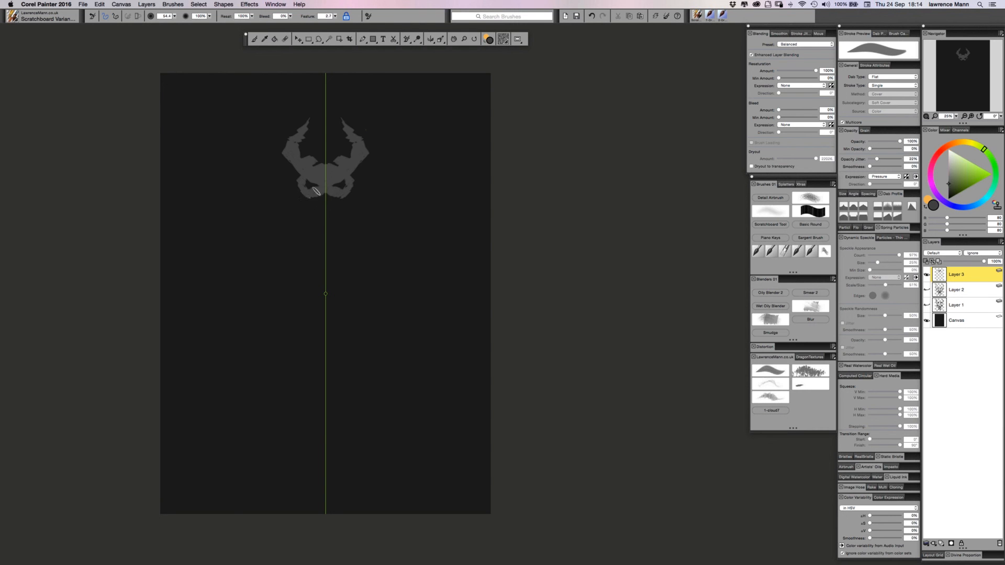
{"action": "left_click_drag", "start_coordinate": [322, 200], "coordinate": [315, 194]}
{"action": "left_click_drag", "start_coordinate": [319, 209], "coordinate": [324, 216]}
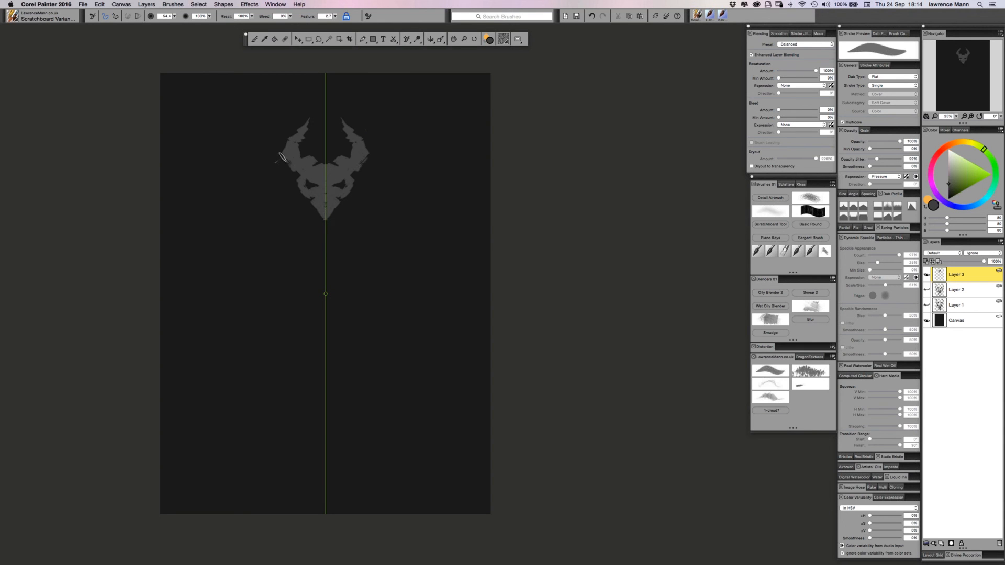
{"action": "left_click_drag", "start_coordinate": [278, 159], "coordinate": [282, 156]}
{"action": "mouse_move", "coordinate": [325, 234]}
{"action": "left_mouse_down"}
{"action": "mouse_move", "coordinate": [302, 281]}
{"action": "mouse_move", "coordinate": [291, 284]}
{"action": "mouse_move", "coordinate": [314, 243]}
{"action": "mouse_move", "coordinate": [293, 251]}
{"action": "mouse_move", "coordinate": [297, 264]}
{"action": "mouse_move", "coordinate": [278, 282]}
{"action": "mouse_move", "coordinate": [341, 279]}
{"action": "mouse_move", "coordinate": [313, 248]}
{"action": "mouse_move", "coordinate": [324, 268]}
{"action": "mouse_move", "coordinate": [295, 274]}
{"action": "mouse_move", "coordinate": [285, 290]}
{"action": "mouse_move", "coordinate": [300, 282]}
{"action": "mouse_move", "coordinate": [293, 293]}
{"action": "mouse_move", "coordinate": [265, 319]}
{"action": "mouse_move", "coordinate": [286, 349]}
{"action": "mouse_move", "coordinate": [276, 299]}
{"action": "mouse_move", "coordinate": [289, 350]}
{"action": "mouse_move", "coordinate": [277, 307]}
{"action": "mouse_move", "coordinate": [277, 324]}
{"action": "mouse_move", "coordinate": [287, 300]}
{"action": "mouse_move", "coordinate": [275, 313]}
{"action": "mouse_move", "coordinate": [300, 296]}
{"action": "mouse_move", "coordinate": [286, 306]}
{"action": "mouse_move", "coordinate": [318, 314]}
{"action": "mouse_move", "coordinate": [303, 285]}
{"action": "mouse_move", "coordinate": [316, 293]}
{"action": "mouse_move", "coordinate": [312, 284]}
{"action": "mouse_move", "coordinate": [281, 305]}
{"action": "mouse_move", "coordinate": [311, 313]}
{"action": "mouse_move", "coordinate": [306, 340]}
{"action": "mouse_move", "coordinate": [304, 325]}
{"action": "mouse_move", "coordinate": [320, 331]}
{"action": "mouse_move", "coordinate": [308, 317]}
{"action": "mouse_move", "coordinate": [321, 316]}
{"action": "mouse_move", "coordinate": [306, 323]}
{"action": "mouse_move", "coordinate": [313, 328]}
{"action": "mouse_move", "coordinate": [311, 304]}
{"action": "left_mouse_up"}
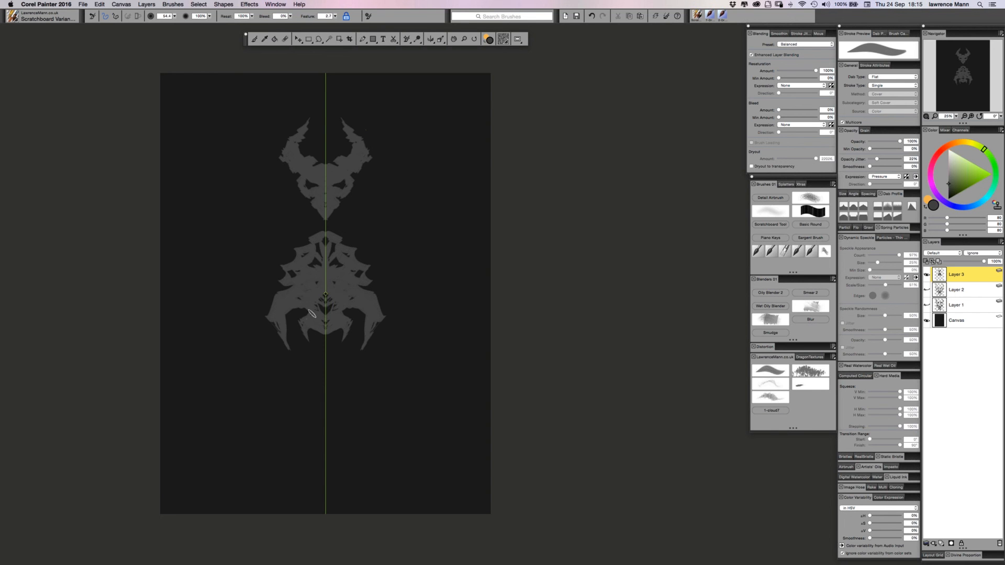
Paint a third mirrored silhouette below the others: a spiky-crested head with side spikes, narrow eyes and a tapering pointed snout.
{"action": "mouse_move", "coordinate": [307, 414]}
{"action": "left_mouse_down"}
{"action": "mouse_move", "coordinate": [273, 363]}
{"action": "mouse_move", "coordinate": [308, 393]}
{"action": "mouse_move", "coordinate": [275, 362]}
{"action": "mouse_move", "coordinate": [310, 399]}
{"action": "left_mouse_up"}
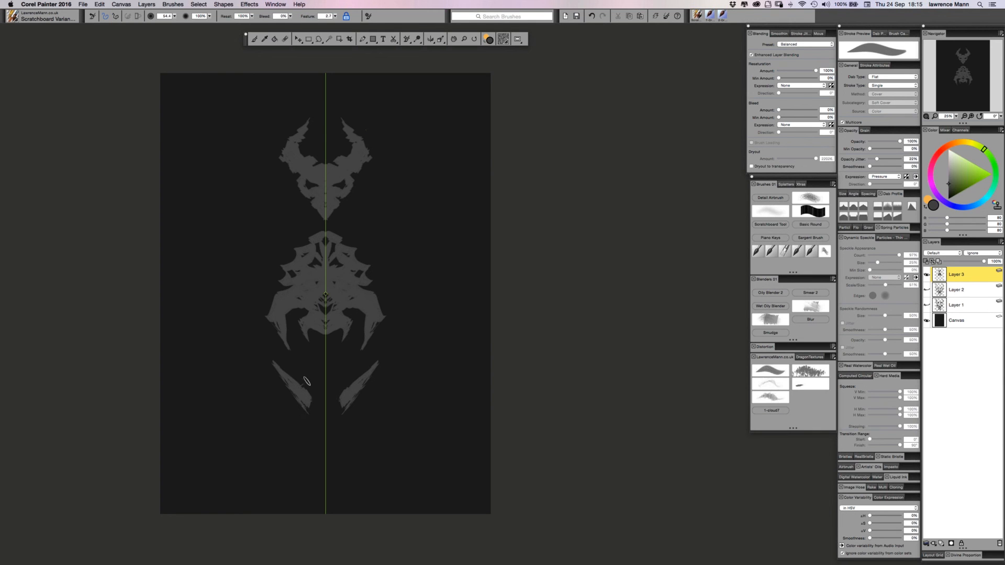
{"action": "mouse_move", "coordinate": [305, 358]}
{"action": "left_mouse_down"}
{"action": "mouse_move", "coordinate": [302, 400]}
{"action": "mouse_move", "coordinate": [314, 374]}
{"action": "mouse_move", "coordinate": [335, 376]}
{"action": "mouse_move", "coordinate": [317, 373]}
{"action": "mouse_move", "coordinate": [325, 377]}
{"action": "mouse_move", "coordinate": [318, 360]}
{"action": "mouse_move", "coordinate": [330, 374]}
{"action": "mouse_move", "coordinate": [321, 360]}
{"action": "mouse_move", "coordinate": [323, 370]}
{"action": "left_mouse_up"}
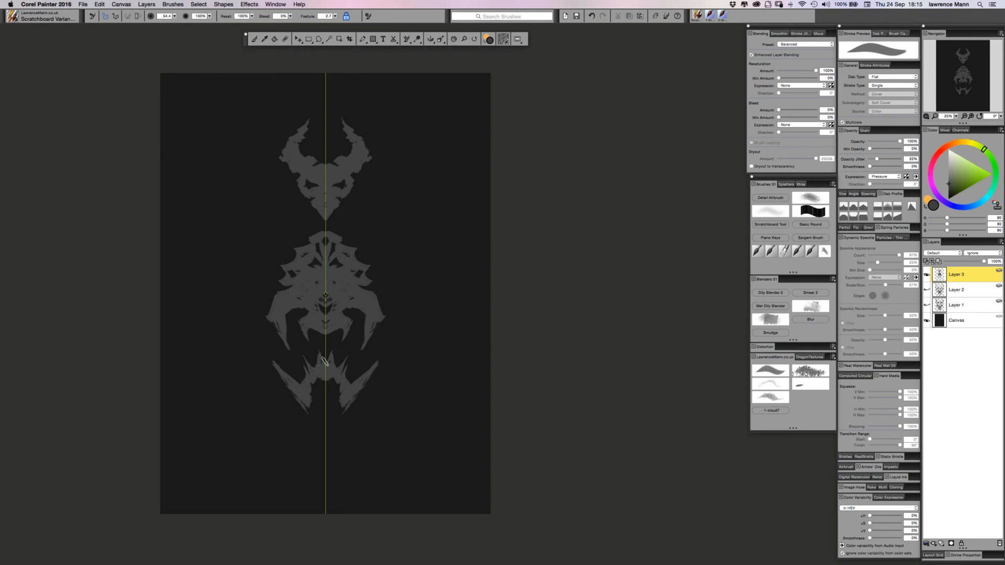
{"action": "mouse_move", "coordinate": [330, 362]}
{"action": "left_mouse_down"}
{"action": "mouse_move", "coordinate": [320, 362]}
{"action": "mouse_move", "coordinate": [332, 379]}
{"action": "mouse_move", "coordinate": [319, 385]}
{"action": "mouse_move", "coordinate": [334, 385]}
{"action": "mouse_move", "coordinate": [327, 394]}
{"action": "left_mouse_up"}
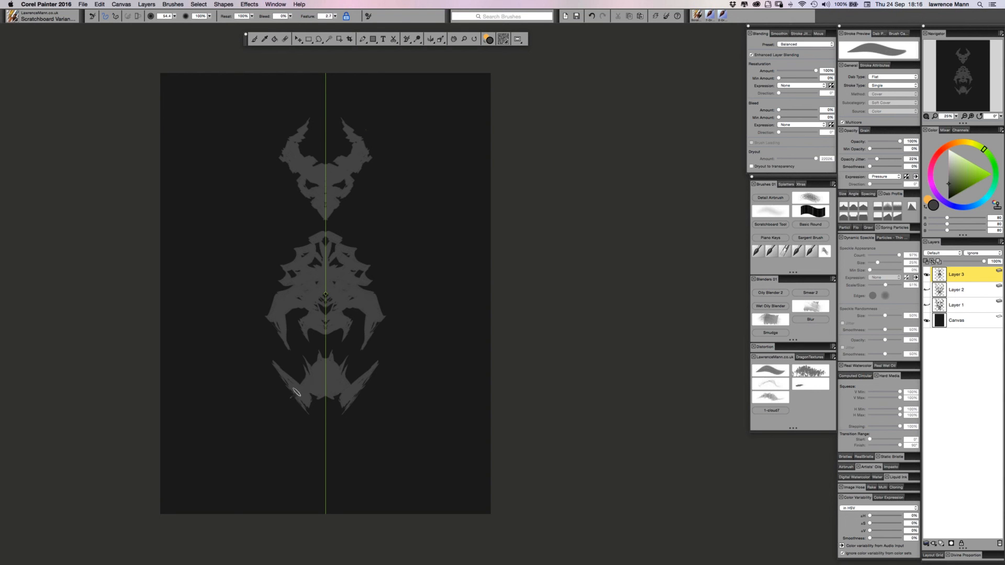
{"action": "mouse_move", "coordinate": [294, 393]}
{"action": "left_mouse_down"}
{"action": "mouse_move", "coordinate": [298, 403]}
{"action": "mouse_move", "coordinate": [281, 401]}
{"action": "mouse_move", "coordinate": [306, 401]}
{"action": "mouse_move", "coordinate": [296, 407]}
{"action": "mouse_move", "coordinate": [314, 392]}
{"action": "mouse_move", "coordinate": [308, 399]}
{"action": "mouse_move", "coordinate": [320, 406]}
{"action": "mouse_move", "coordinate": [325, 394]}
{"action": "left_mouse_up"}
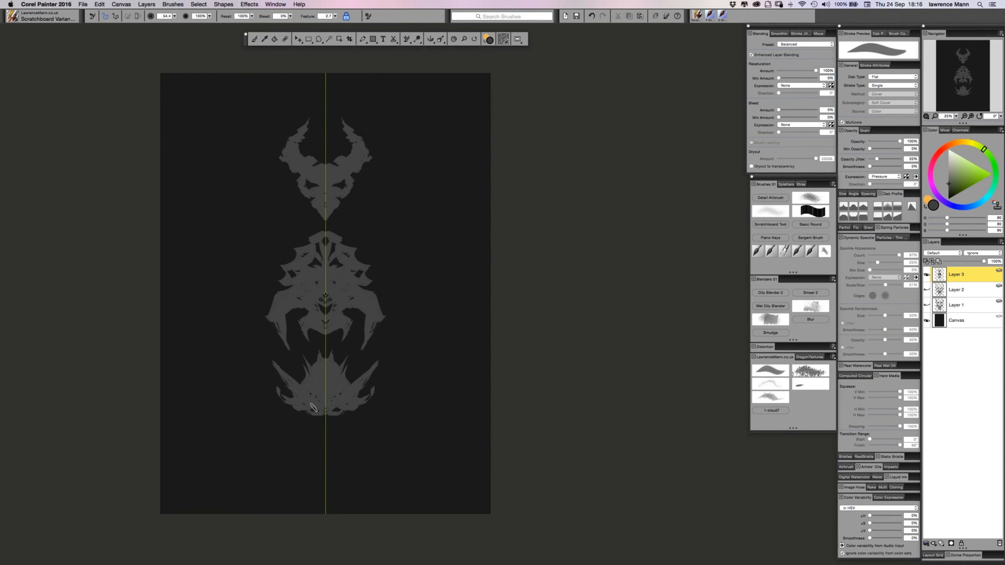
{"action": "left_click_drag", "start_coordinate": [307, 418], "coordinate": [321, 414]}
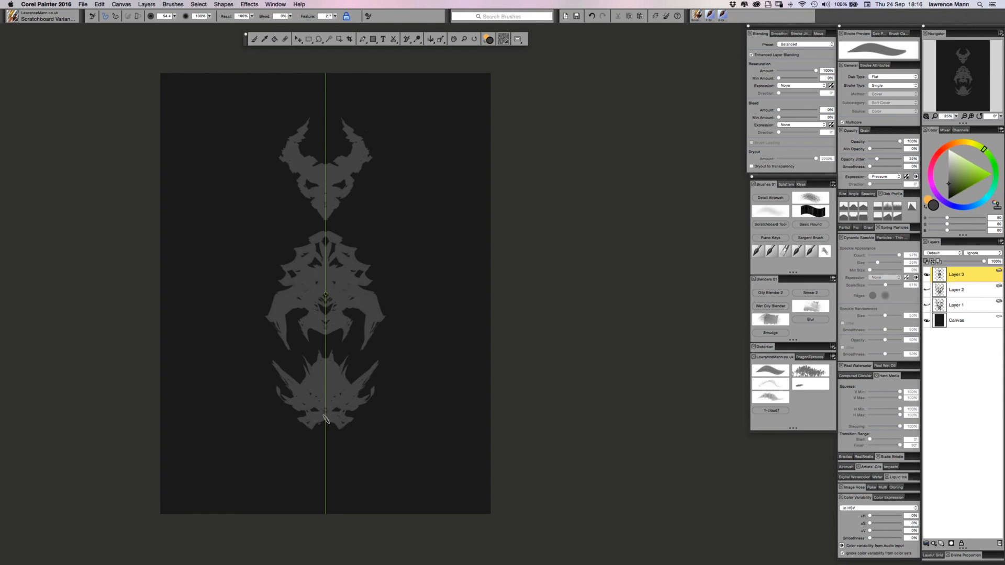
{"action": "left_click_drag", "start_coordinate": [325, 423], "coordinate": [324, 446]}
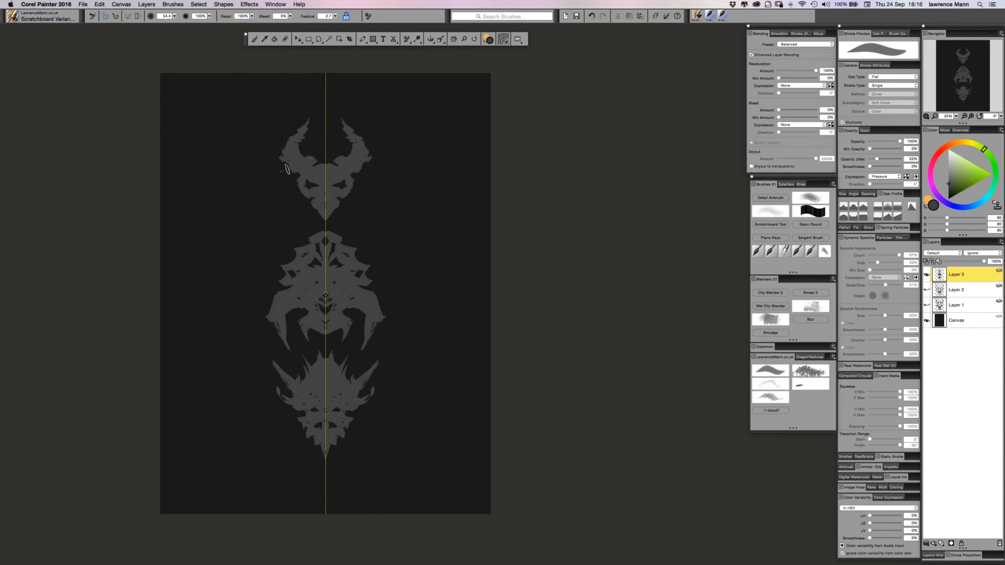
Add jagged spikes to the cheeks and sides of the uppermost horned head silhouette.
{"action": "left_click_drag", "start_coordinate": [293, 174], "coordinate": [297, 177]}
{"action": "left_click_drag", "start_coordinate": [302, 186], "coordinate": [289, 183]}
{"action": "key", "text": "k"}
{"action": "left_click", "coordinate": [309, 39]}
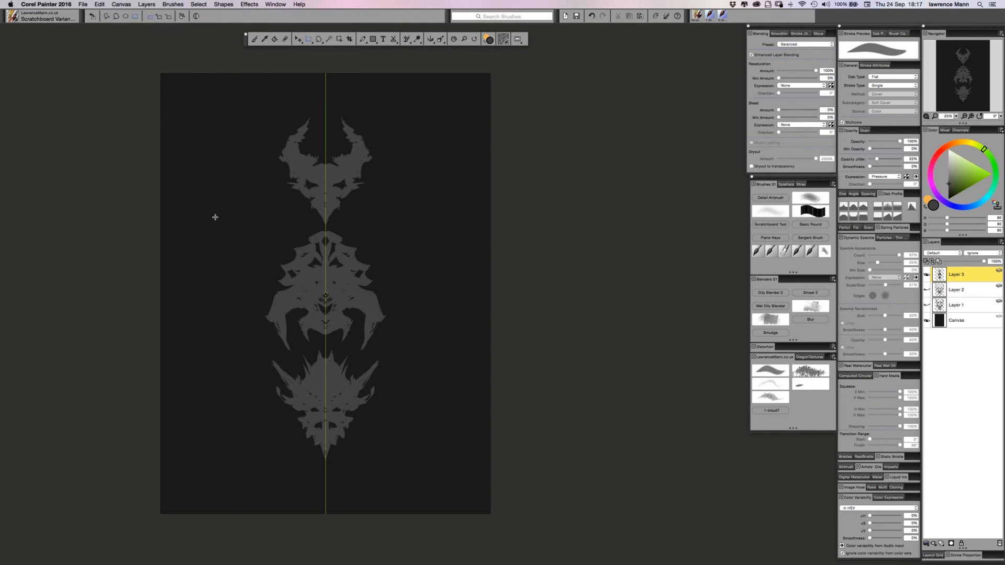
{"action": "left_click_drag", "start_coordinate": [219, 222], "coordinate": [406, 348]}
{"action": "left_click", "coordinate": [242, 195]}
{"action": "left_click_drag", "start_coordinate": [346, 229], "coordinate": [403, 227]}
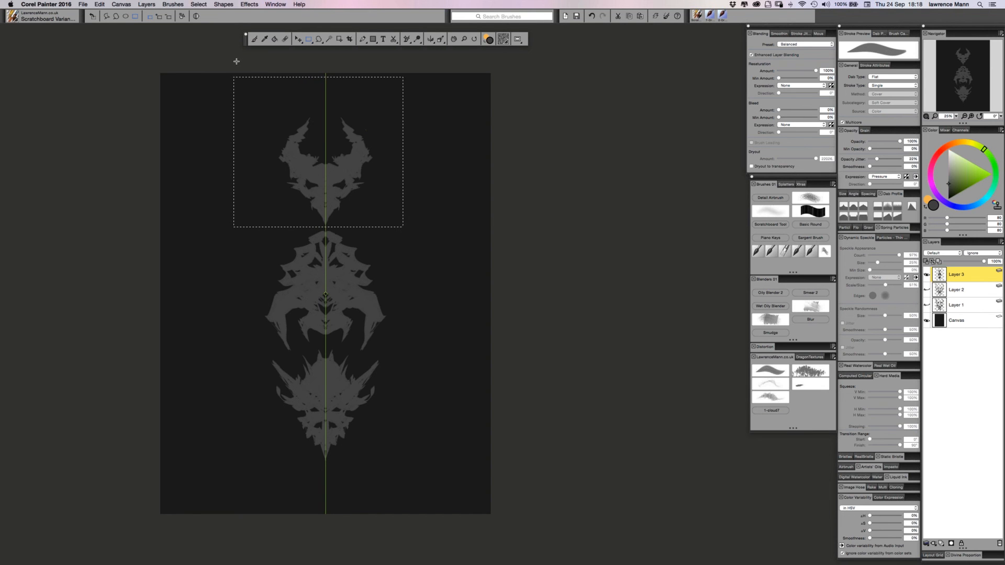
{"action": "left_click_drag", "start_coordinate": [220, 70], "coordinate": [514, 213]}
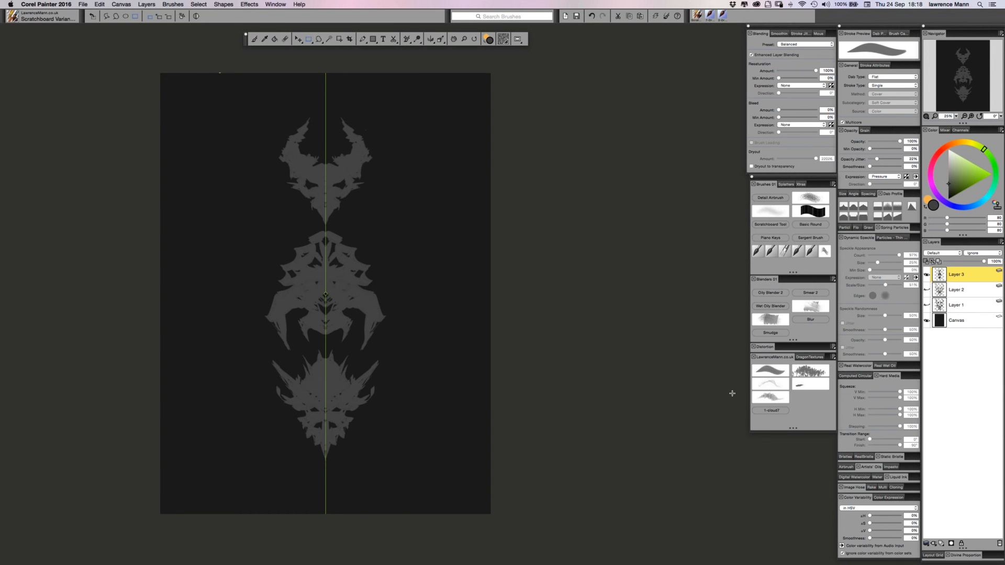
Lower the opacity of Layer 3 with the silhouettes to about 58% and add a new layer above it.
{"action": "left_click", "coordinate": [957, 261]}
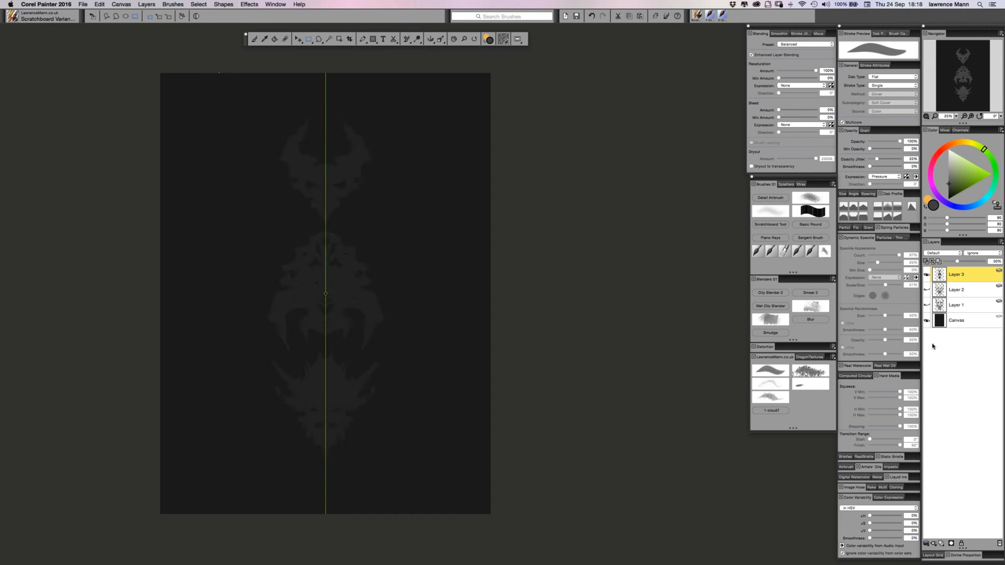
{"action": "left_click", "coordinate": [962, 262]}
{"action": "left_click_drag", "start_coordinate": [967, 262], "coordinate": [968, 261]}
{"action": "left_click", "coordinate": [942, 545]}
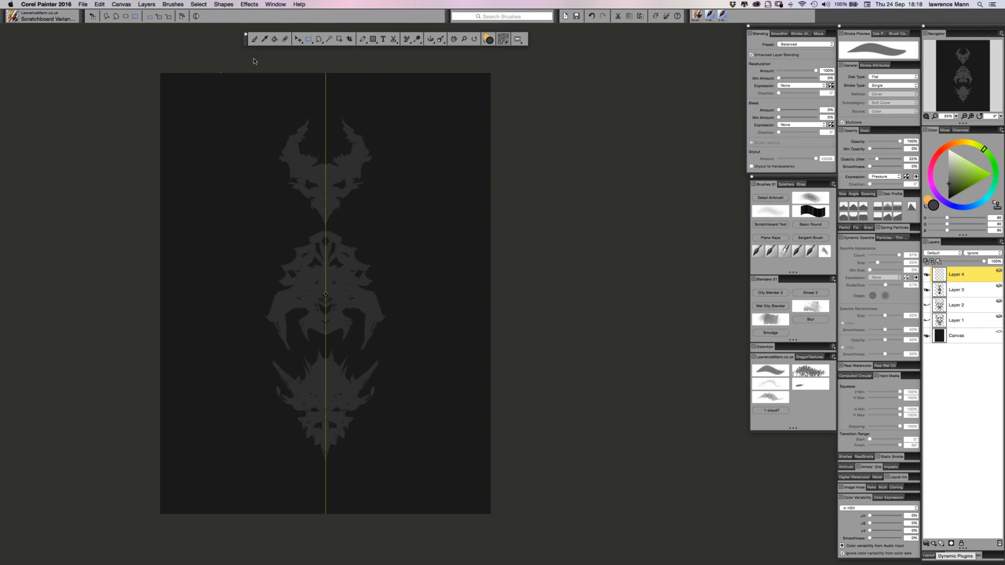
Switch to the brush with a smaller size and choose a lighter grey for drawing over the uppermost head silhouette.
{"action": "left_click", "coordinate": [254, 39]}
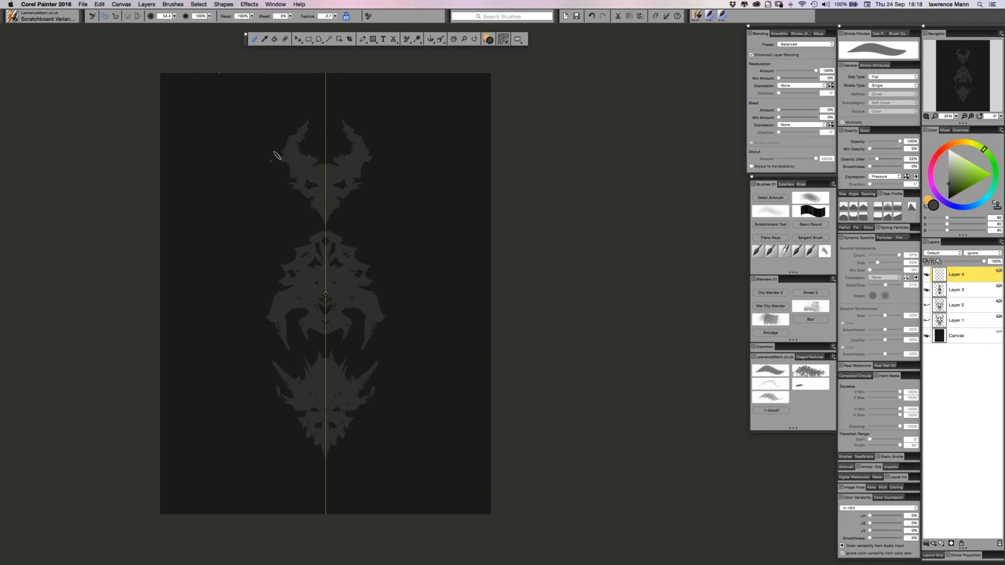
{"action": "left_click_drag", "start_coordinate": [255, 166], "coordinate": [262, 173]}
{"action": "scroll", "coordinate": [256, 161], "scroll_direction": "up", "scroll_amount": 2}
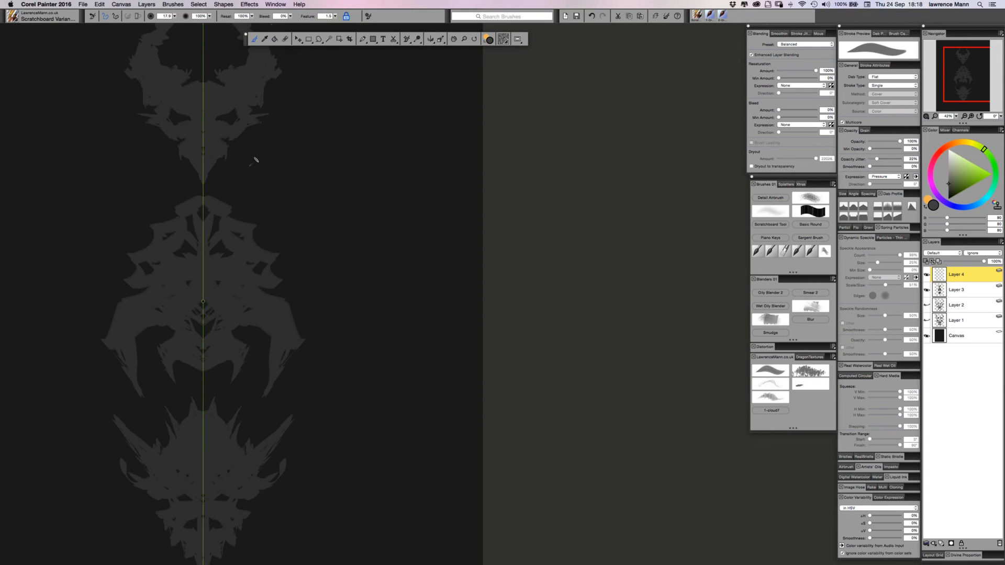
{"action": "scroll", "coordinate": [373, 294], "scroll_direction": "up", "scroll_amount": 1}
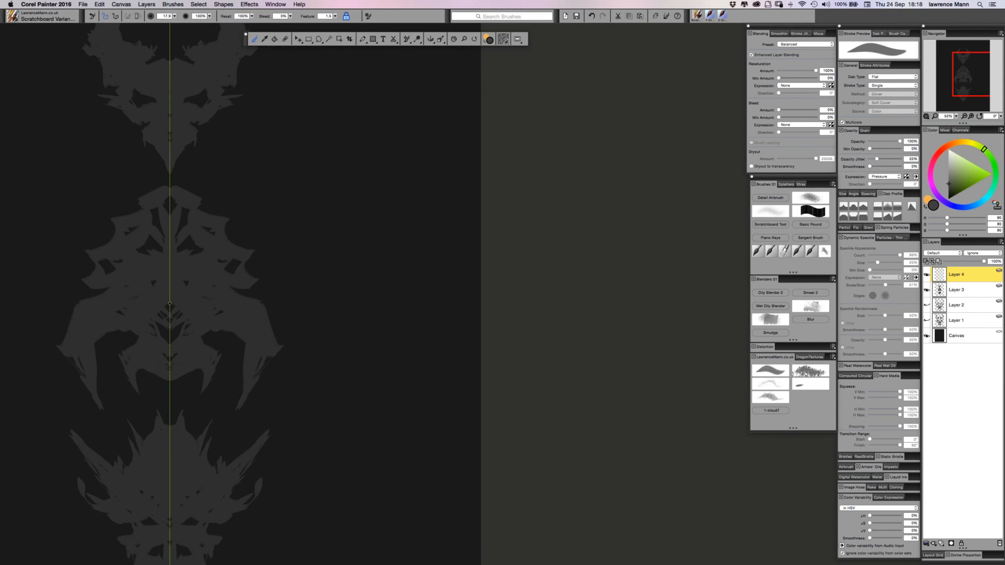
{"action": "scroll", "coordinate": [435, 322], "scroll_direction": "up", "scroll_amount": 1}
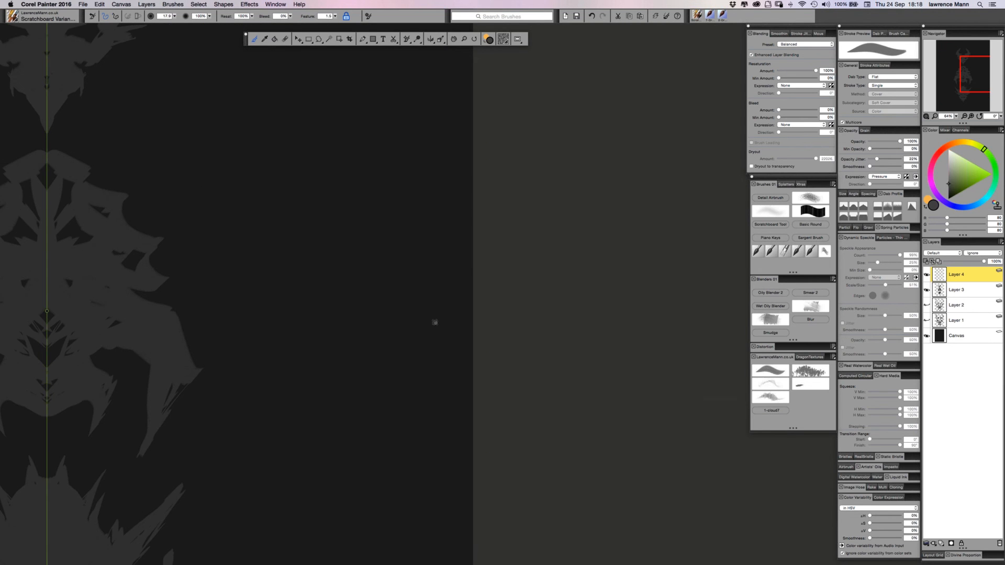
{"action": "left_click_drag", "start_coordinate": [277, 301], "coordinate": [612, 417]}
{"action": "left_click_drag", "start_coordinate": [431, 299], "coordinate": [427, 414]}
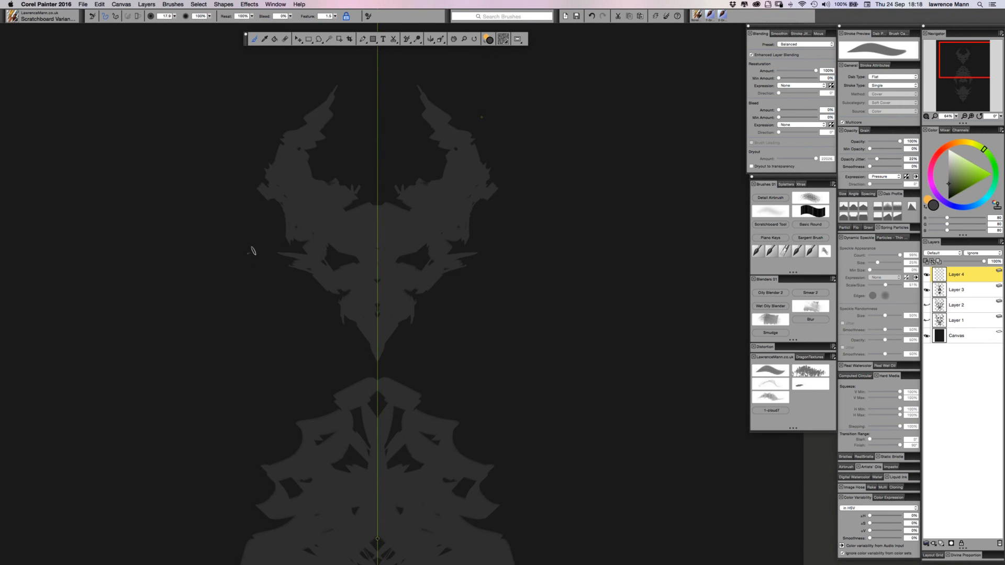
{"action": "left_click", "coordinate": [949, 165]}
{"action": "left_click", "coordinate": [927, 290]}
{"action": "left_click", "coordinate": [957, 287]}
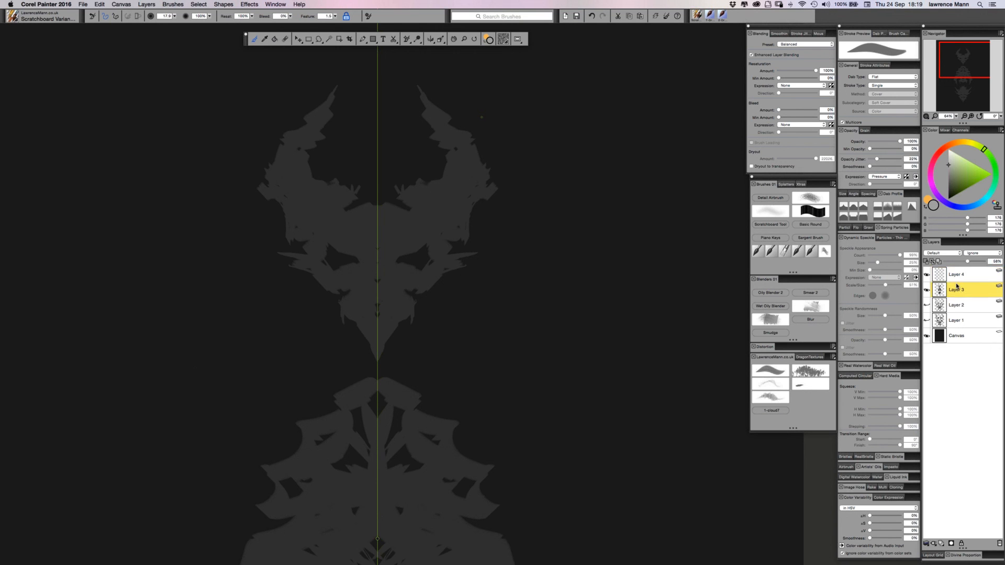
{"action": "left_click", "coordinate": [958, 279]}
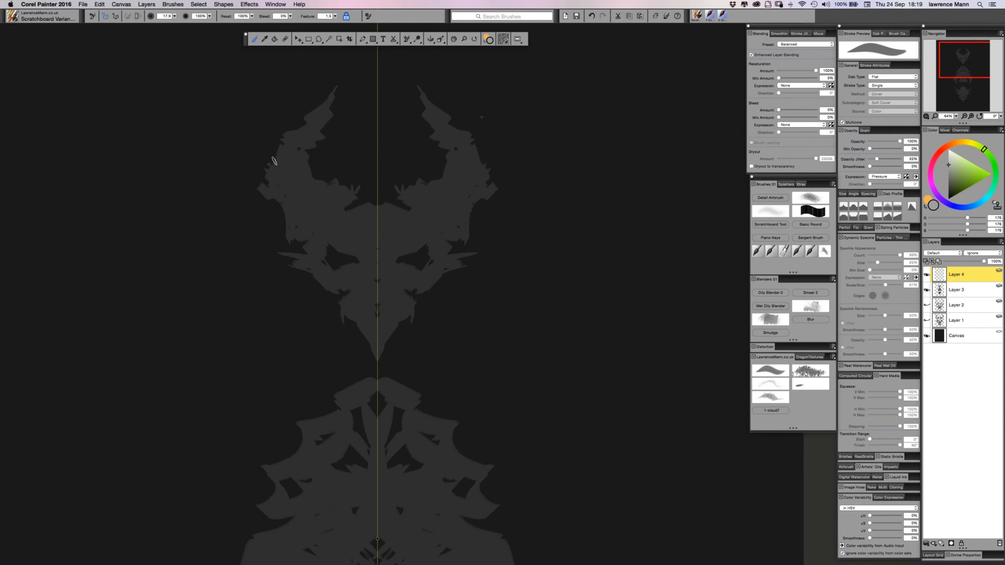
{"action": "left_click", "coordinate": [255, 40]}
{"action": "left_click", "coordinate": [956, 287]}
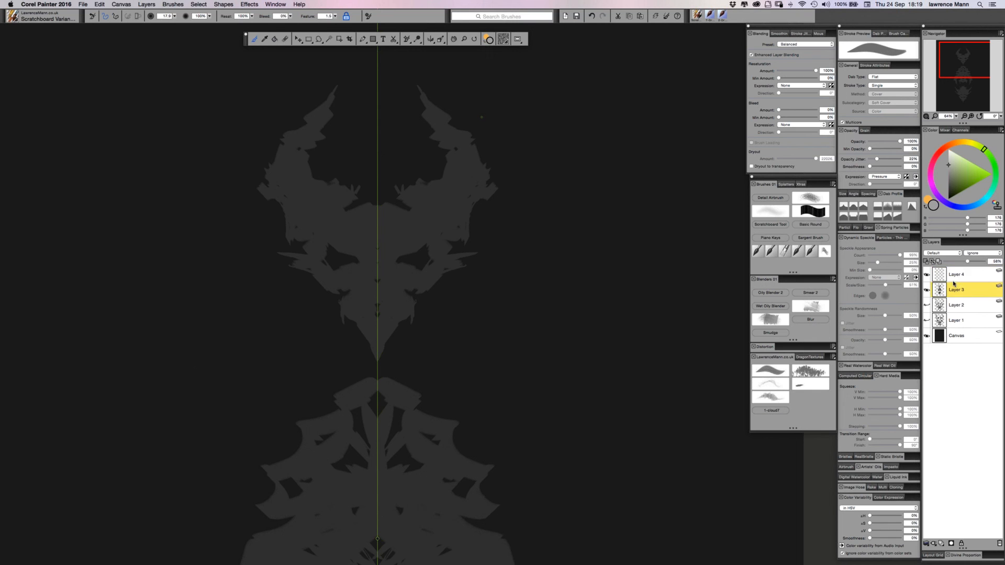
{"action": "left_click", "coordinate": [953, 277]}
{"action": "left_click", "coordinate": [928, 276]}
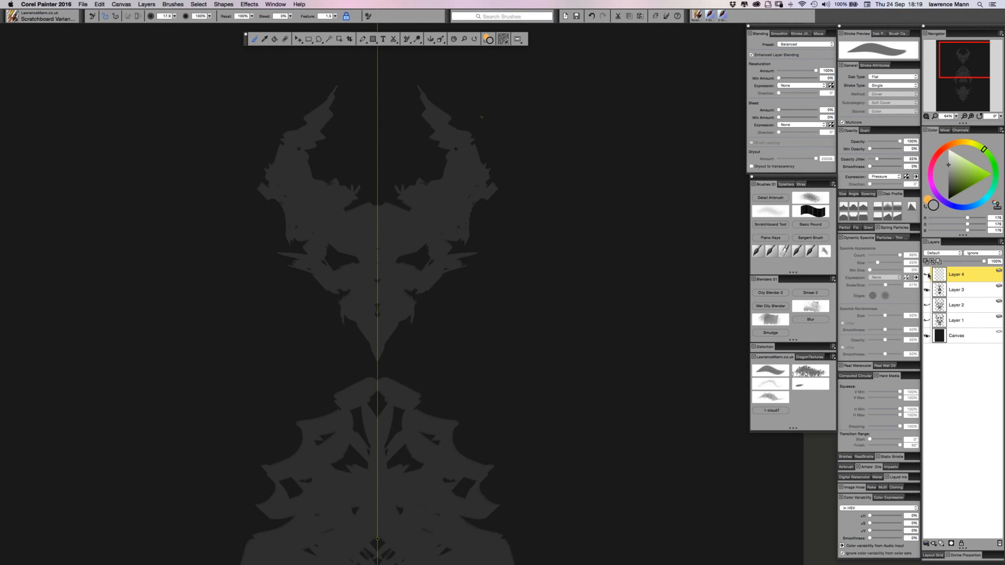
{"action": "left_click", "coordinate": [941, 543]}
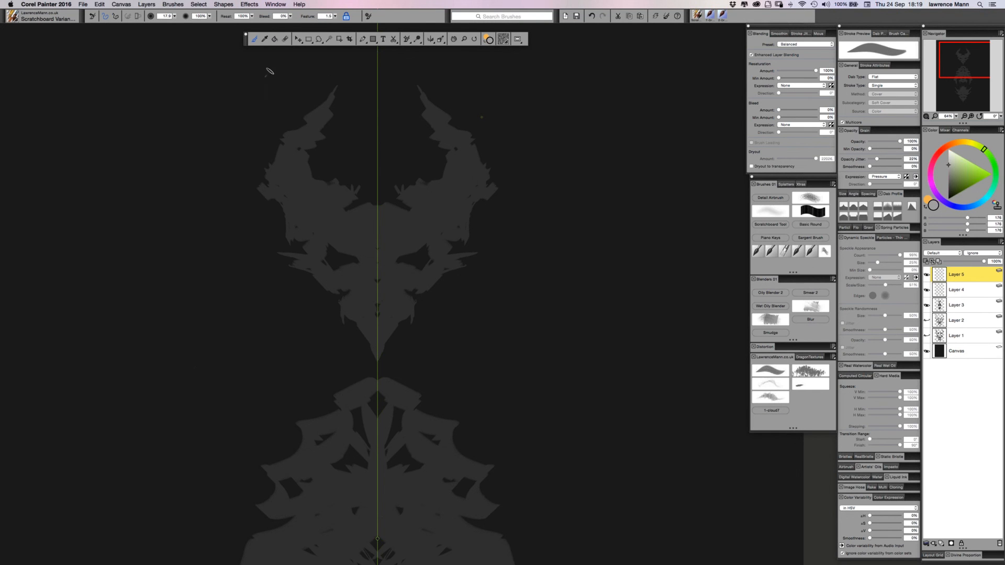
{"action": "left_click", "coordinate": [430, 39]}
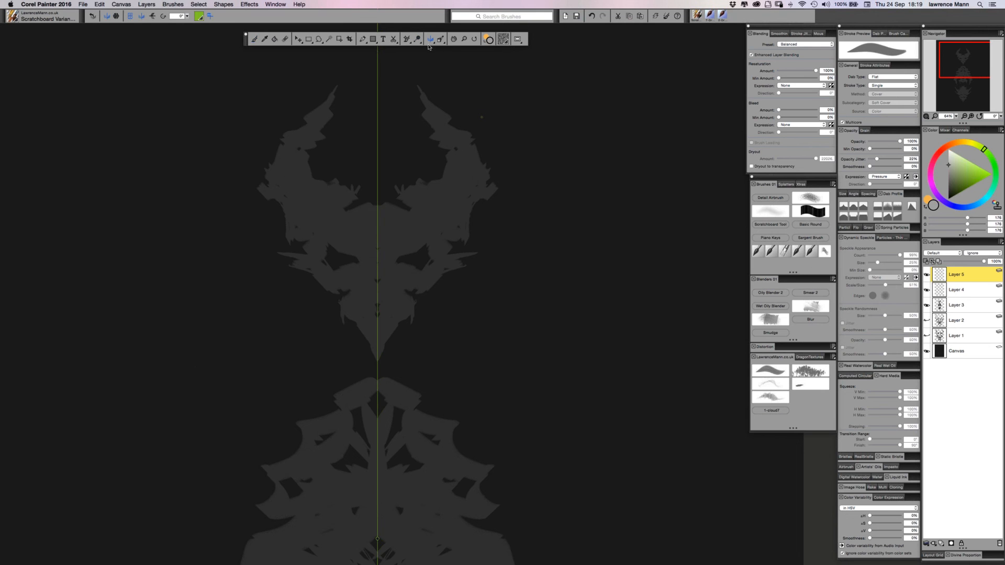
{"action": "left_click", "coordinate": [131, 21]}
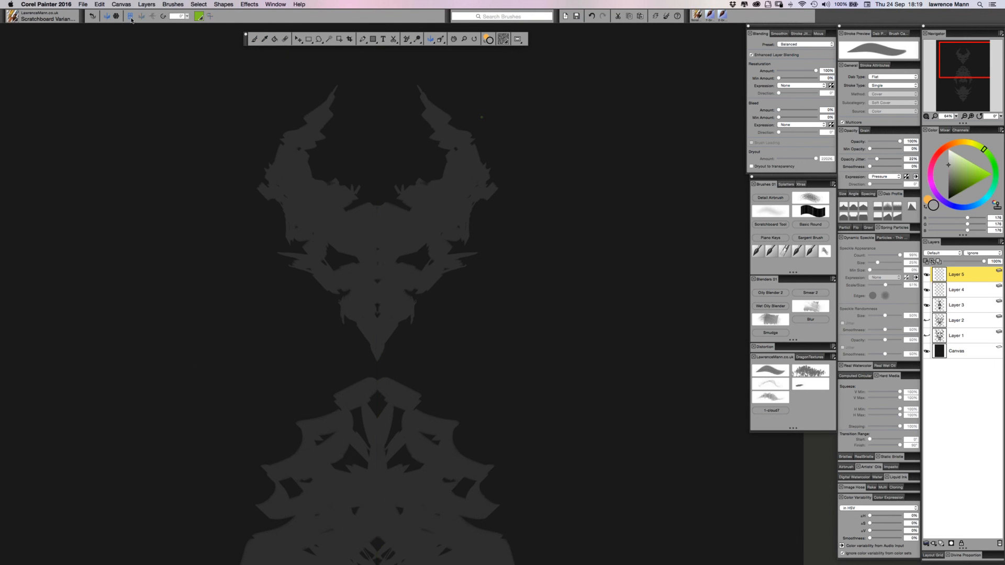
{"action": "left_click", "coordinate": [130, 19]}
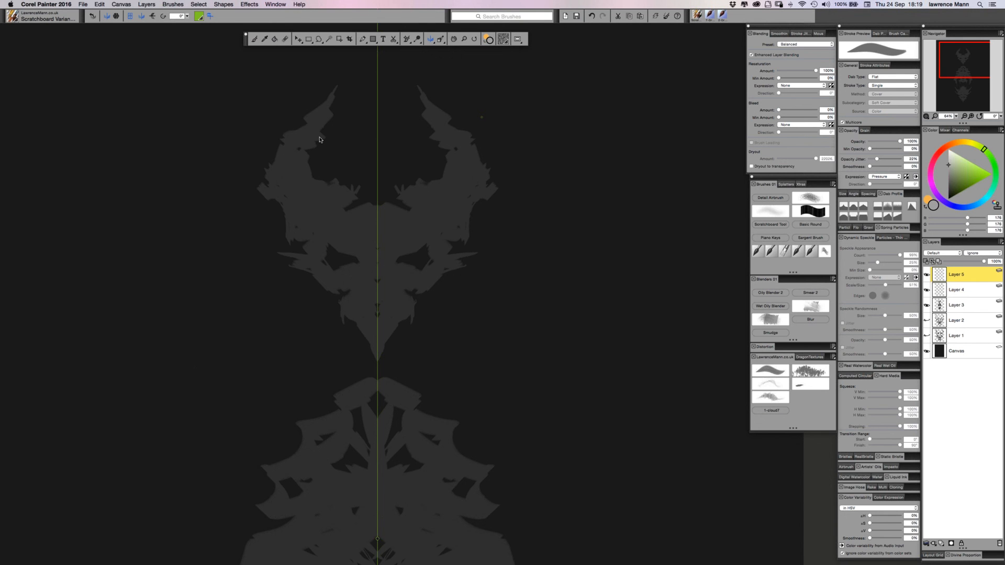
{"action": "left_click", "coordinate": [999, 544]}
{"action": "left_click", "coordinate": [952, 292]}
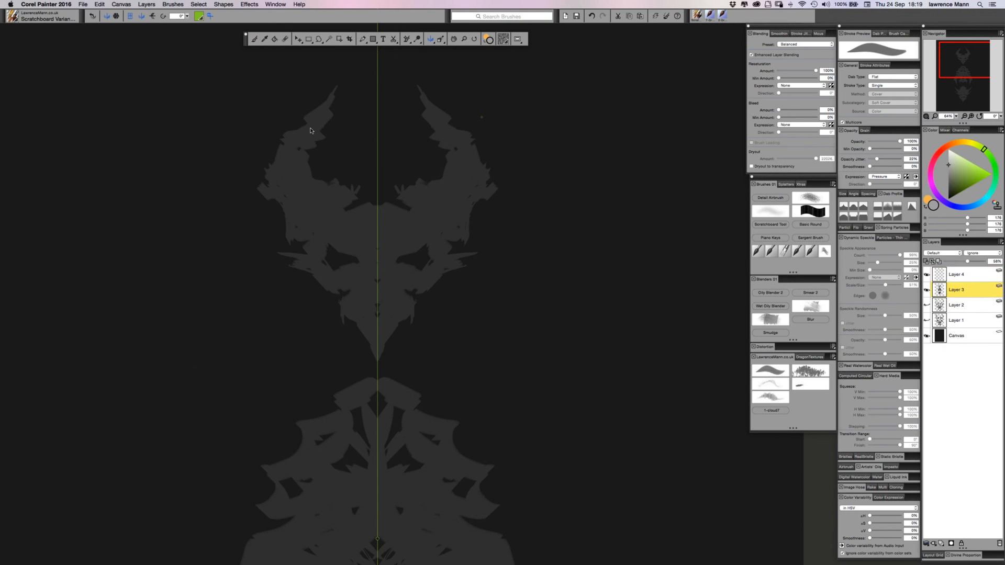
{"action": "left_click", "coordinate": [254, 39]}
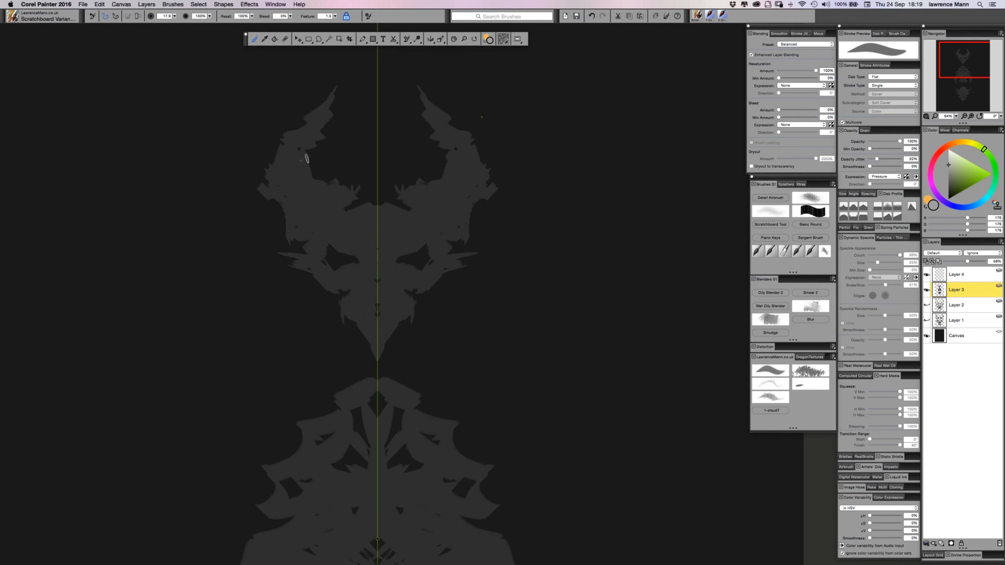
{"action": "left_click", "coordinate": [956, 276]}
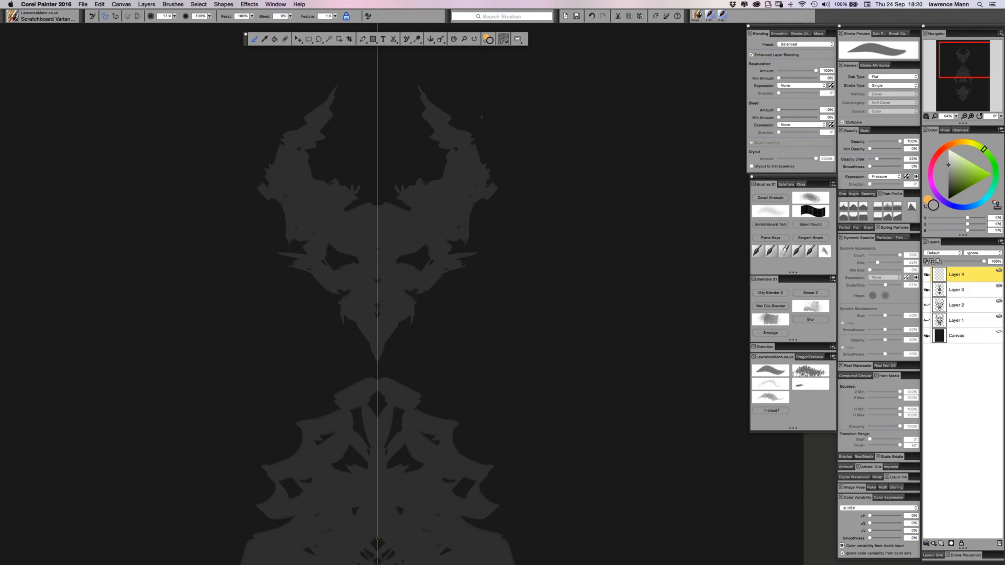
Clear any active selection on the canvas.
{"action": "scroll", "coordinate": [503, 291], "scroll_direction": "down", "scroll_amount": 2}
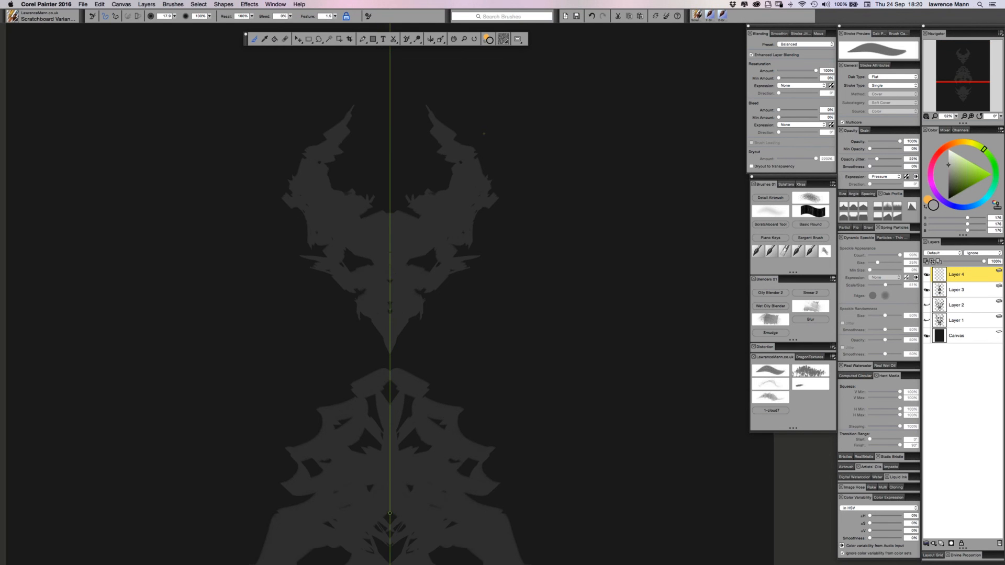
{"action": "scroll", "coordinate": [274, 195], "scroll_direction": "down", "scroll_amount": 5}
{"action": "left_click", "coordinate": [199, 4]}
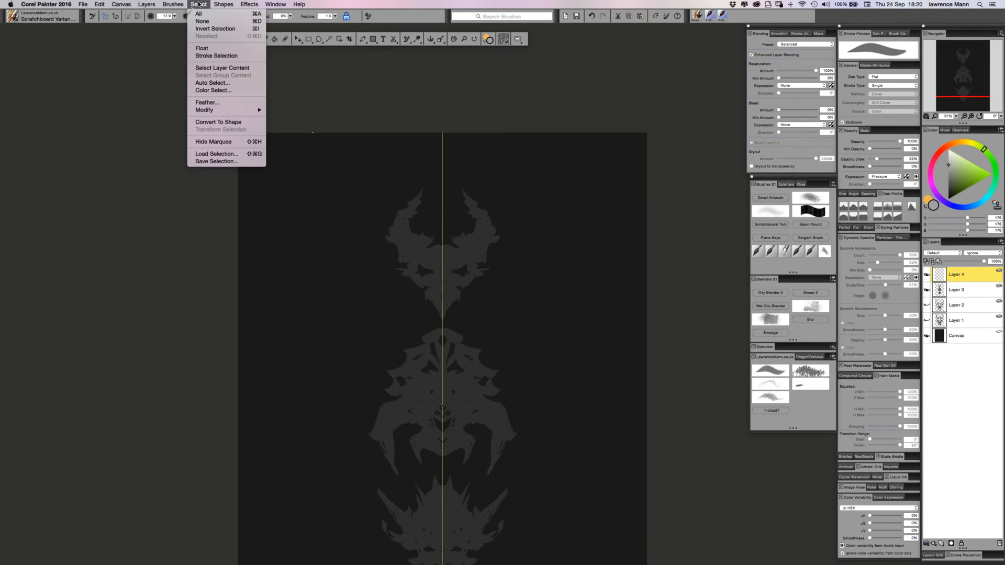
{"action": "left_click", "coordinate": [202, 21]}
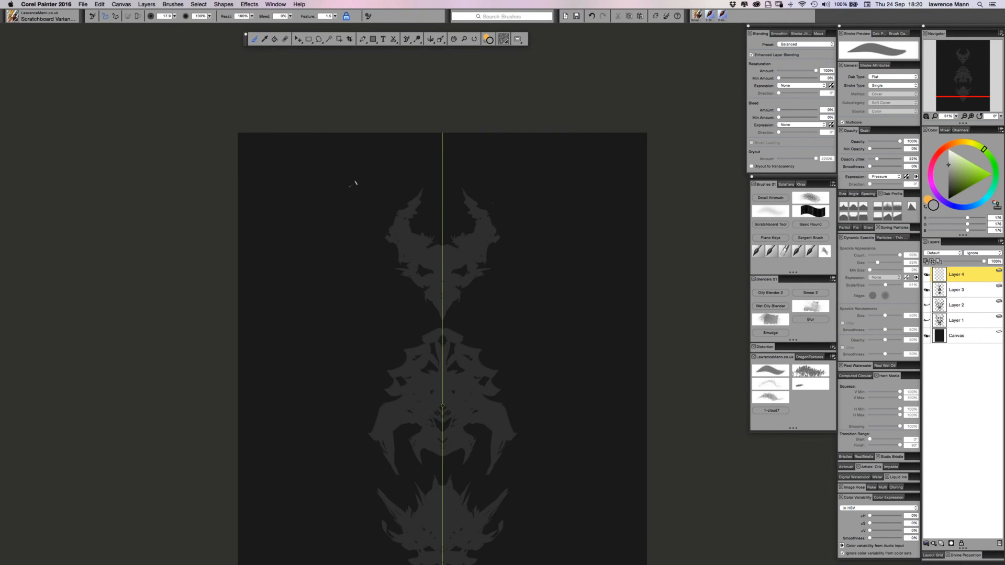
Outline the inner and outer edges of the uppermost head's horns in light grey and add ridge lines near the tips.
{"action": "scroll", "coordinate": [356, 183], "scroll_direction": "up", "scroll_amount": 6}
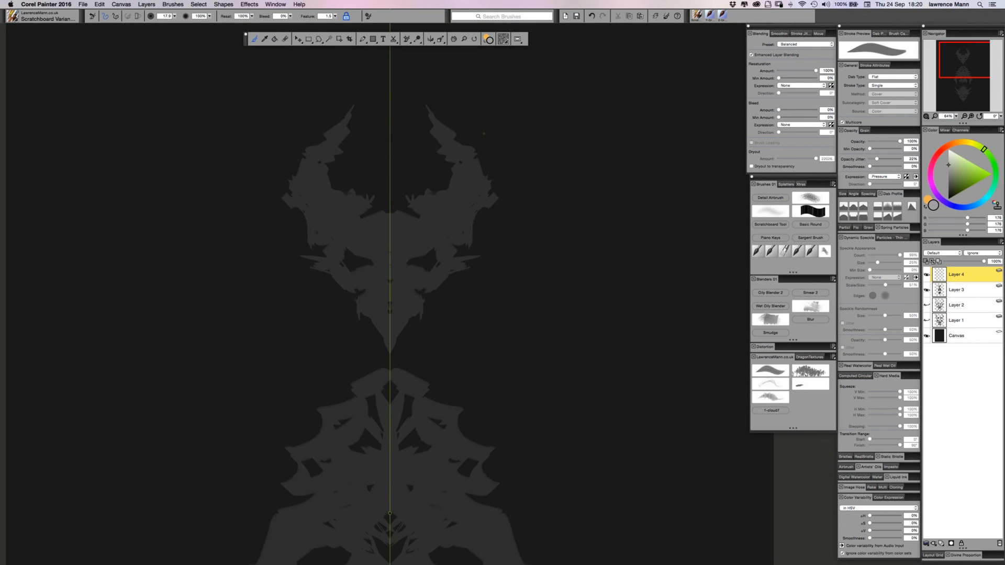
{"action": "scroll", "coordinate": [647, 290], "scroll_direction": "up", "scroll_amount": 1}
{"action": "mouse_move", "coordinate": [292, 100]}
{"action": "left_mouse_down"}
{"action": "mouse_move", "coordinate": [273, 116]}
{"action": "mouse_move", "coordinate": [281, 114]}
{"action": "left_mouse_up"}
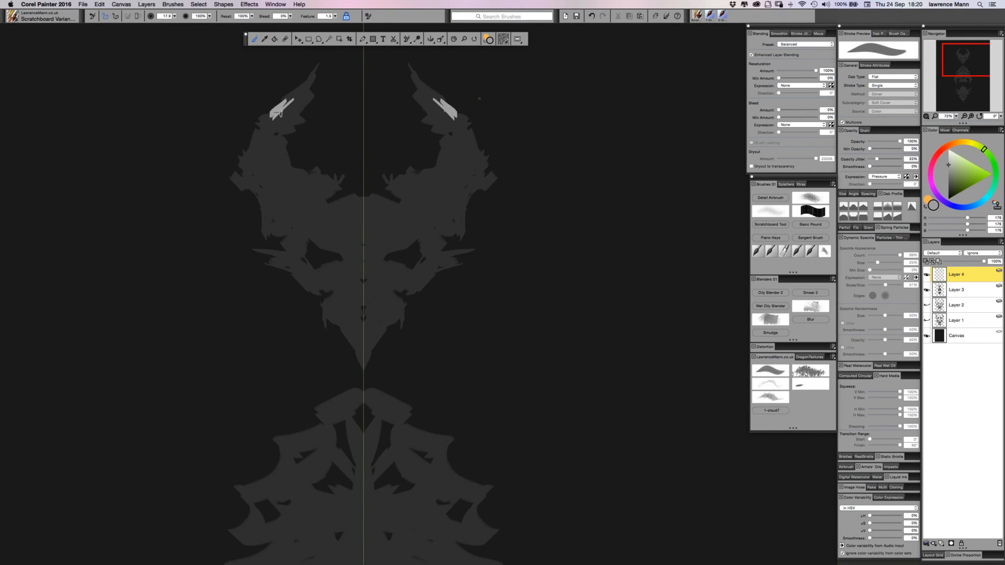
{"action": "key", "text": "super+z"}
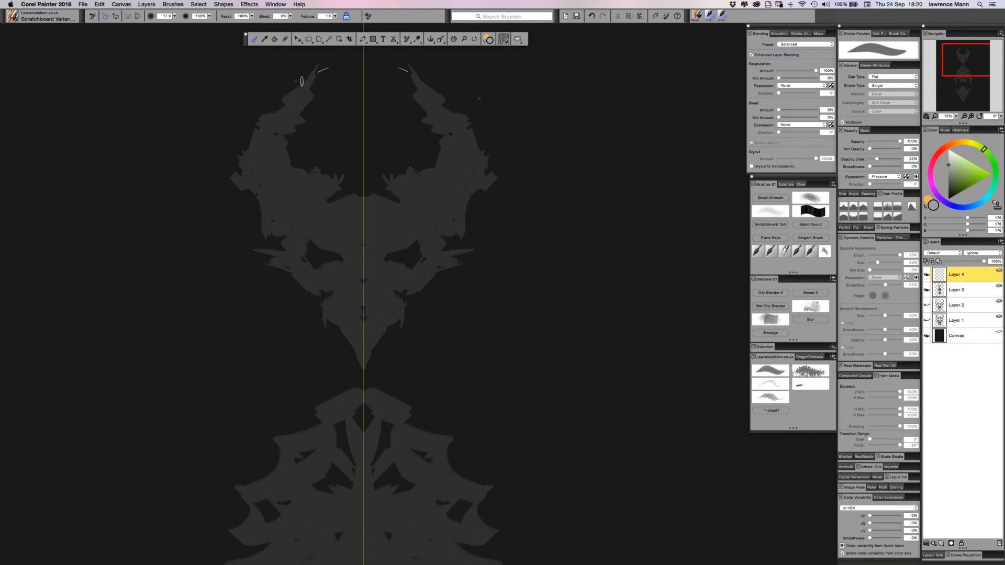
{"action": "mouse_move", "coordinate": [299, 83]}
{"action": "left_mouse_down"}
{"action": "mouse_move", "coordinate": [325, 69]}
{"action": "mouse_move", "coordinate": [298, 87]}
{"action": "mouse_move", "coordinate": [326, 71]}
{"action": "mouse_move", "coordinate": [289, 134]}
{"action": "mouse_move", "coordinate": [303, 82]}
{"action": "mouse_move", "coordinate": [260, 117]}
{"action": "mouse_move", "coordinate": [291, 127]}
{"action": "mouse_move", "coordinate": [293, 165]}
{"action": "left_mouse_up"}
{"action": "left_click_drag", "start_coordinate": [261, 116], "coordinate": [245, 148]}
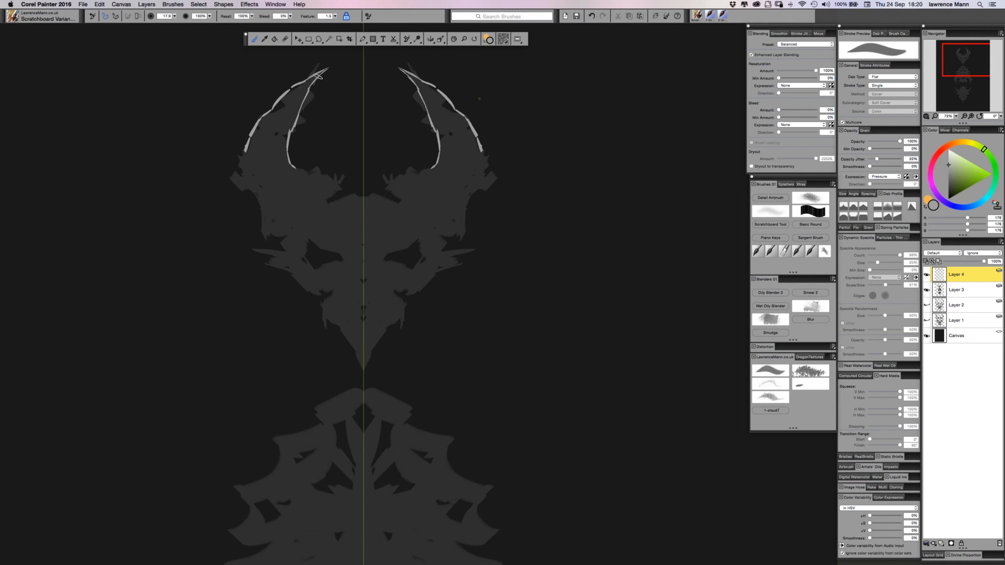
{"action": "left_click_drag", "start_coordinate": [312, 86], "coordinate": [277, 99]}
Draw the rounded forehead plate between the horns and the brow lines slanting down toward the nose.
{"action": "left_click_drag", "start_coordinate": [343, 180], "coordinate": [330, 193]}
{"action": "mouse_move", "coordinate": [330, 195]}
{"action": "left_mouse_down"}
{"action": "mouse_move", "coordinate": [321, 206]}
{"action": "mouse_move", "coordinate": [327, 225]}
{"action": "mouse_move", "coordinate": [362, 251]}
{"action": "left_mouse_up"}
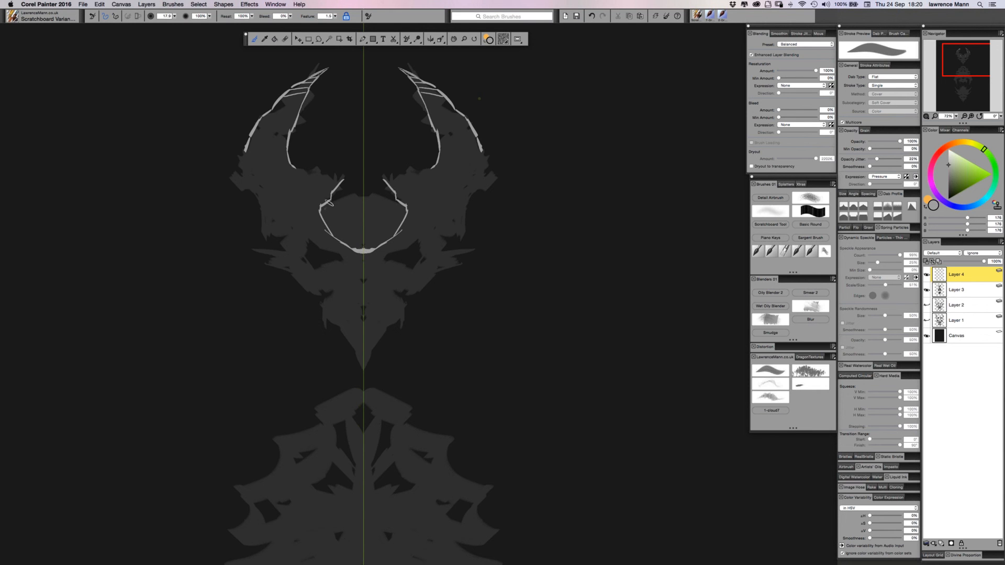
{"action": "left_click_drag", "start_coordinate": [329, 200], "coordinate": [363, 201]}
{"action": "mouse_move", "coordinate": [301, 248]}
{"action": "left_mouse_down"}
{"action": "mouse_move", "coordinate": [344, 243]}
{"action": "mouse_move", "coordinate": [291, 247]}
{"action": "mouse_move", "coordinate": [320, 245]}
{"action": "mouse_move", "coordinate": [346, 263]}
{"action": "mouse_move", "coordinate": [341, 236]}
{"action": "mouse_move", "coordinate": [354, 270]}
{"action": "left_mouse_up"}
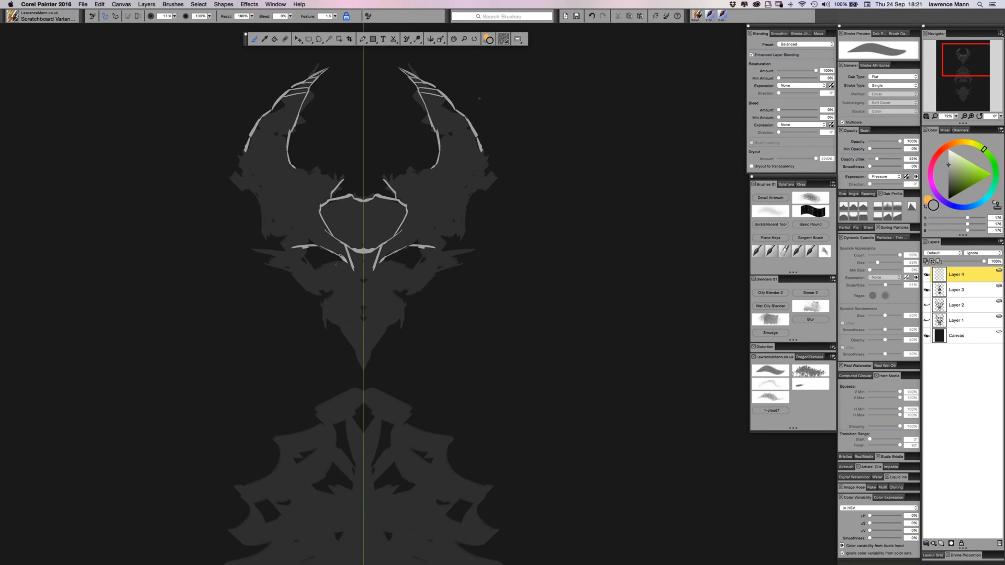
Draw the nose bridge and narrow slanted eyes, and extend the outer head contour from the brows up to the horns.
{"action": "left_click_drag", "start_coordinate": [348, 268], "coordinate": [359, 297]}
{"action": "left_click_drag", "start_coordinate": [333, 251], "coordinate": [348, 275]}
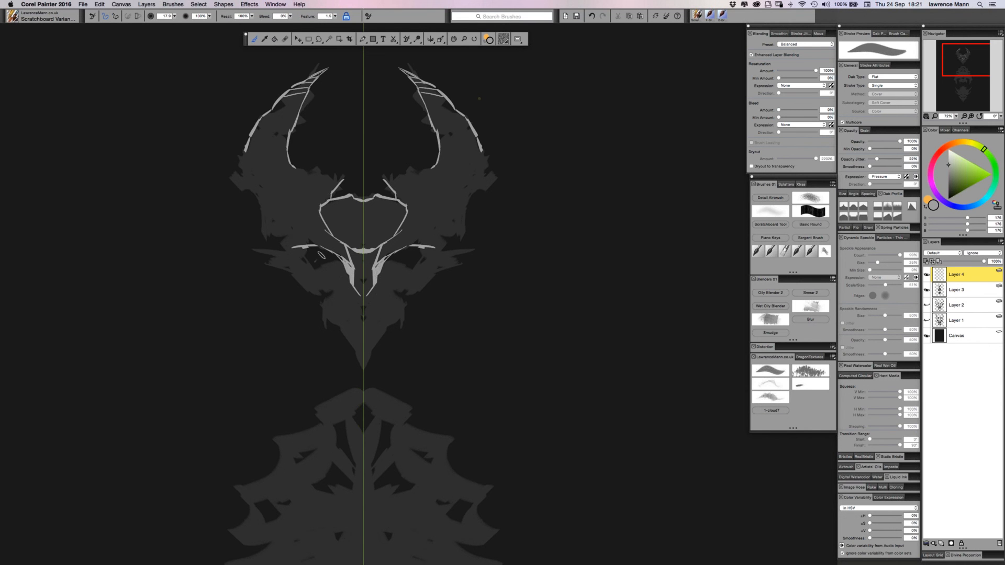
{"action": "mouse_move", "coordinate": [311, 247]}
{"action": "left_mouse_down"}
{"action": "mouse_move", "coordinate": [316, 261]}
{"action": "mouse_move", "coordinate": [347, 276]}
{"action": "left_mouse_up"}
{"action": "mouse_move", "coordinate": [316, 244]}
{"action": "left_mouse_down"}
{"action": "mouse_move", "coordinate": [342, 281]}
{"action": "mouse_move", "coordinate": [334, 250]}
{"action": "mouse_move", "coordinate": [311, 242]}
{"action": "mouse_move", "coordinate": [319, 254]}
{"action": "mouse_move", "coordinate": [308, 263]}
{"action": "mouse_move", "coordinate": [330, 266]}
{"action": "mouse_move", "coordinate": [285, 249]}
{"action": "mouse_move", "coordinate": [267, 209]}
{"action": "mouse_move", "coordinate": [263, 225]}
{"action": "mouse_move", "coordinate": [254, 192]}
{"action": "mouse_move", "coordinate": [241, 187]}
{"action": "mouse_move", "coordinate": [250, 135]}
{"action": "mouse_move", "coordinate": [239, 181]}
{"action": "mouse_move", "coordinate": [240, 152]}
{"action": "mouse_move", "coordinate": [266, 219]}
{"action": "left_mouse_up"}
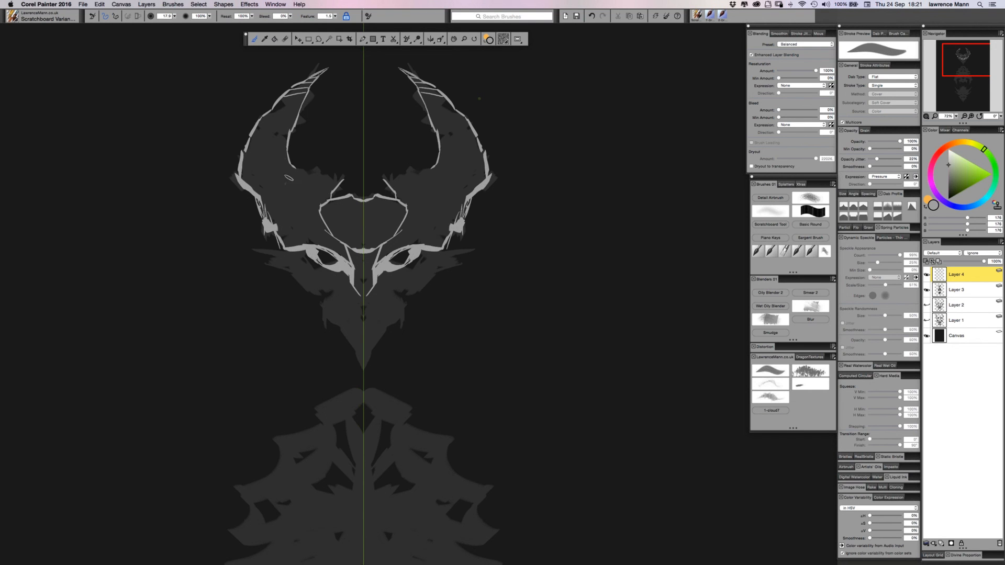
Draw the jagged inner edge at the base of the horns and fill the horns with curved cross ridges.
{"action": "left_click_drag", "start_coordinate": [296, 167], "coordinate": [346, 177]}
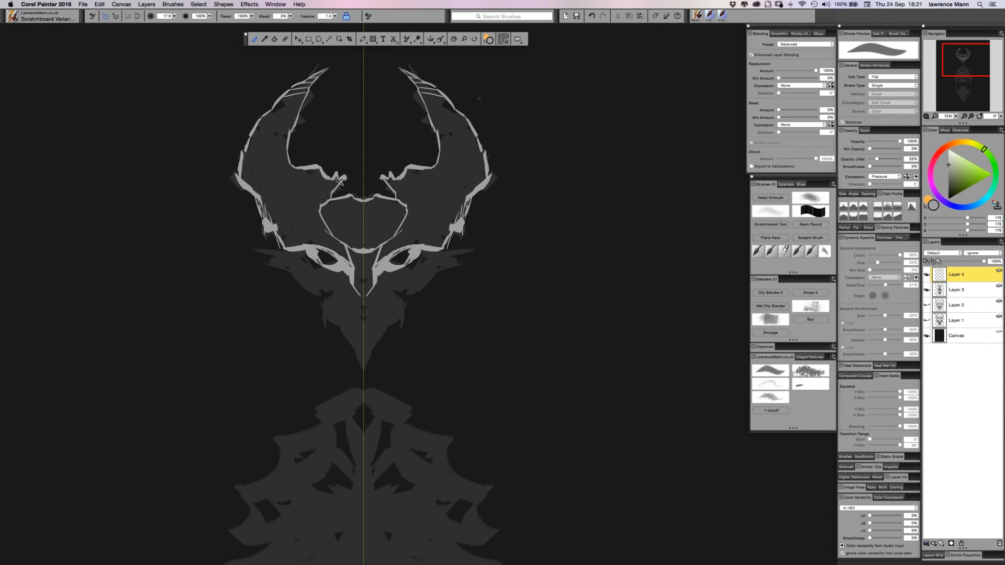
{"action": "left_click_drag", "start_coordinate": [316, 169], "coordinate": [276, 224]}
{"action": "left_click_drag", "start_coordinate": [284, 203], "coordinate": [277, 231]}
{"action": "left_click_drag", "start_coordinate": [294, 160], "coordinate": [263, 195]}
{"action": "mouse_move", "coordinate": [290, 156]}
{"action": "left_mouse_down"}
{"action": "mouse_move", "coordinate": [248, 169]}
{"action": "mouse_move", "coordinate": [245, 182]}
{"action": "left_mouse_up"}
{"action": "mouse_move", "coordinate": [287, 145]}
{"action": "left_mouse_down"}
{"action": "mouse_move", "coordinate": [243, 152]}
{"action": "mouse_move", "coordinate": [281, 130]}
{"action": "mouse_move", "coordinate": [277, 122]}
{"action": "mouse_move", "coordinate": [292, 125]}
{"action": "mouse_move", "coordinate": [283, 110]}
{"action": "mouse_move", "coordinate": [299, 114]}
{"action": "mouse_move", "coordinate": [287, 99]}
{"action": "mouse_move", "coordinate": [301, 93]}
{"action": "left_mouse_up"}
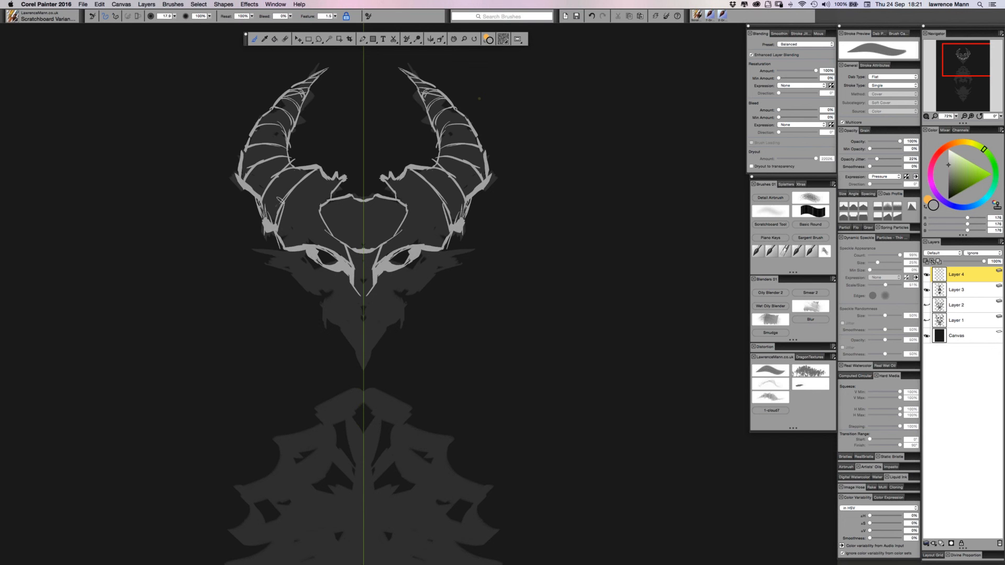
Add curved ridges between the forehead plate and eyes, and draw ridged cheeks with pointed spikes beside the eyes.
{"action": "mouse_move", "coordinate": [330, 181]}
{"action": "left_mouse_down"}
{"action": "mouse_move", "coordinate": [288, 217]}
{"action": "mouse_move", "coordinate": [318, 208]}
{"action": "mouse_move", "coordinate": [308, 198]}
{"action": "mouse_move", "coordinate": [282, 243]}
{"action": "mouse_move", "coordinate": [347, 244]}
{"action": "left_mouse_up"}
{"action": "left_click_drag", "start_coordinate": [339, 255], "coordinate": [350, 252]}
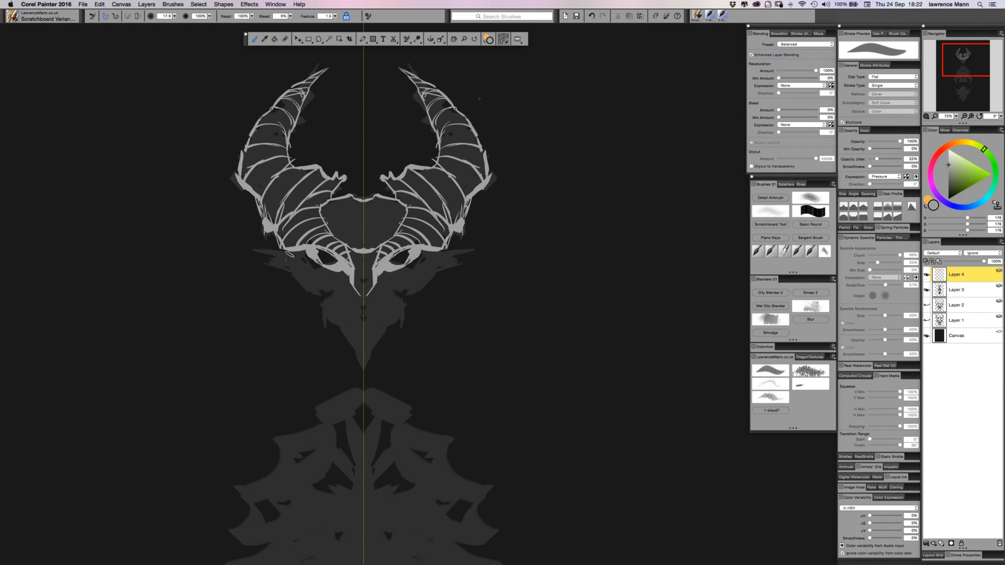
{"action": "mouse_move", "coordinate": [295, 253]}
{"action": "left_mouse_down"}
{"action": "mouse_move", "coordinate": [296, 283]}
{"action": "mouse_move", "coordinate": [326, 286]}
{"action": "mouse_move", "coordinate": [339, 270]}
{"action": "mouse_move", "coordinate": [343, 289]}
{"action": "mouse_move", "coordinate": [352, 280]}
{"action": "mouse_move", "coordinate": [312, 294]}
{"action": "left_mouse_up"}
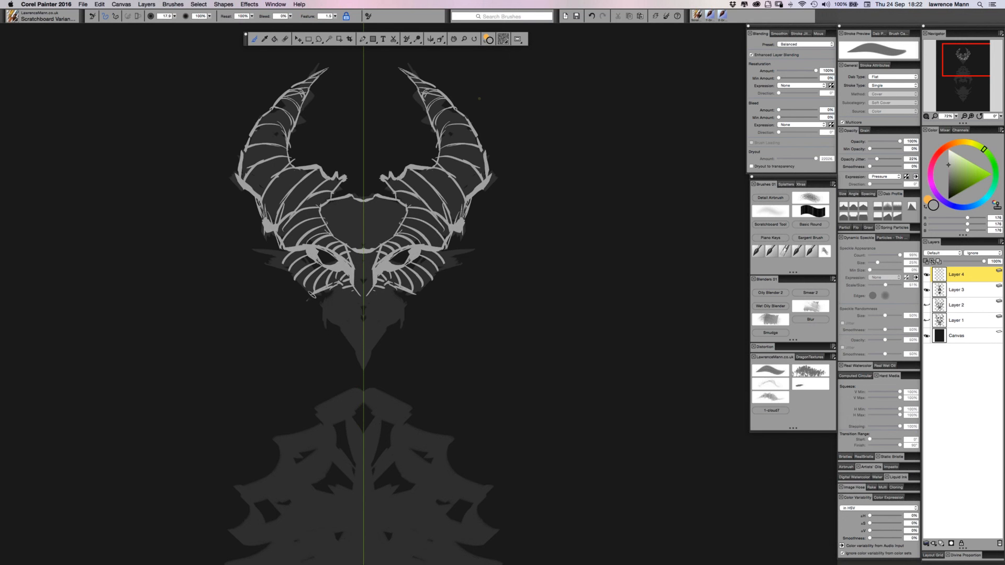
{"action": "left_click_drag", "start_coordinate": [284, 262], "coordinate": [313, 298]}
{"action": "mouse_move", "coordinate": [284, 262]}
{"action": "left_mouse_down"}
{"action": "mouse_move", "coordinate": [286, 247]}
{"action": "mouse_move", "coordinate": [254, 250]}
{"action": "mouse_move", "coordinate": [283, 259]}
{"action": "mouse_move", "coordinate": [270, 269]}
{"action": "mouse_move", "coordinate": [288, 271]}
{"action": "left_mouse_up"}
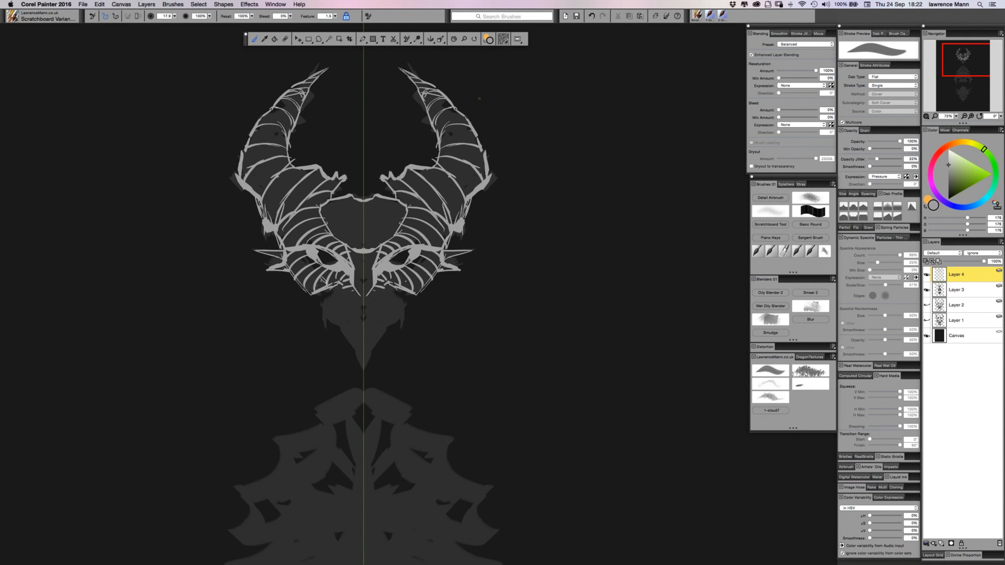
Draw the snout below the eyes with nostril contours, jagged jaw edges and a pointed tip.
{"action": "mouse_move", "coordinate": [320, 285]}
{"action": "left_mouse_down"}
{"action": "mouse_move", "coordinate": [339, 282]}
{"action": "mouse_move", "coordinate": [333, 310]}
{"action": "left_mouse_up"}
{"action": "mouse_move", "coordinate": [325, 307]}
{"action": "left_mouse_down"}
{"action": "mouse_move", "coordinate": [352, 316]}
{"action": "mouse_move", "coordinate": [351, 329]}
{"action": "mouse_move", "coordinate": [347, 296]}
{"action": "mouse_move", "coordinate": [364, 324]}
{"action": "left_mouse_up"}
{"action": "left_click_drag", "start_coordinate": [341, 291], "coordinate": [362, 312]}
{"action": "mouse_move", "coordinate": [333, 286]}
{"action": "left_mouse_down"}
{"action": "mouse_move", "coordinate": [360, 302]}
{"action": "mouse_move", "coordinate": [341, 350]}
{"action": "mouse_move", "coordinate": [362, 381]}
{"action": "left_mouse_up"}
{"action": "mouse_move", "coordinate": [346, 337]}
{"action": "left_mouse_down"}
{"action": "mouse_move", "coordinate": [330, 352]}
{"action": "mouse_move", "coordinate": [339, 348]}
{"action": "mouse_move", "coordinate": [362, 382]}
{"action": "left_mouse_up"}
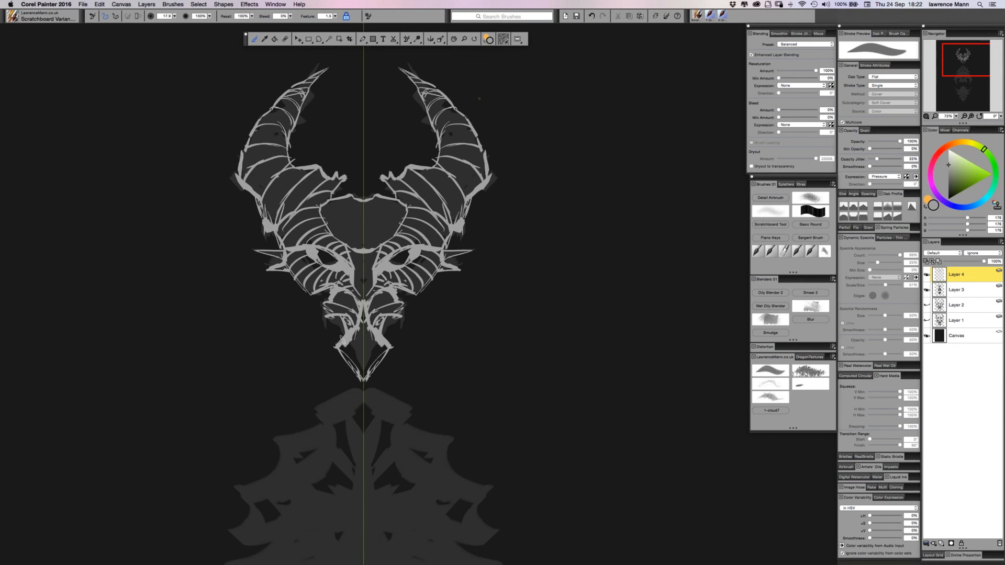
{"action": "mouse_move", "coordinate": [344, 335]}
{"action": "left_mouse_down"}
{"action": "mouse_move", "coordinate": [330, 347]}
{"action": "mouse_move", "coordinate": [344, 336]}
{"action": "mouse_move", "coordinate": [317, 340]}
{"action": "mouse_move", "coordinate": [340, 378]}
{"action": "mouse_move", "coordinate": [356, 371]}
{"action": "mouse_move", "coordinate": [360, 385]}
{"action": "left_mouse_up"}
{"action": "mouse_move", "coordinate": [338, 349]}
{"action": "left_mouse_down"}
{"action": "mouse_move", "coordinate": [346, 376]}
{"action": "mouse_move", "coordinate": [363, 386]}
{"action": "left_mouse_up"}
Add small spikes along the jaw, cheeks and outer horn edges, and thicken the horn and upper forehead lines.
{"action": "mouse_move", "coordinate": [323, 340]}
{"action": "left_mouse_down"}
{"action": "mouse_move", "coordinate": [336, 345]}
{"action": "mouse_move", "coordinate": [330, 295]}
{"action": "mouse_move", "coordinate": [302, 305]}
{"action": "mouse_move", "coordinate": [285, 271]}
{"action": "left_mouse_up"}
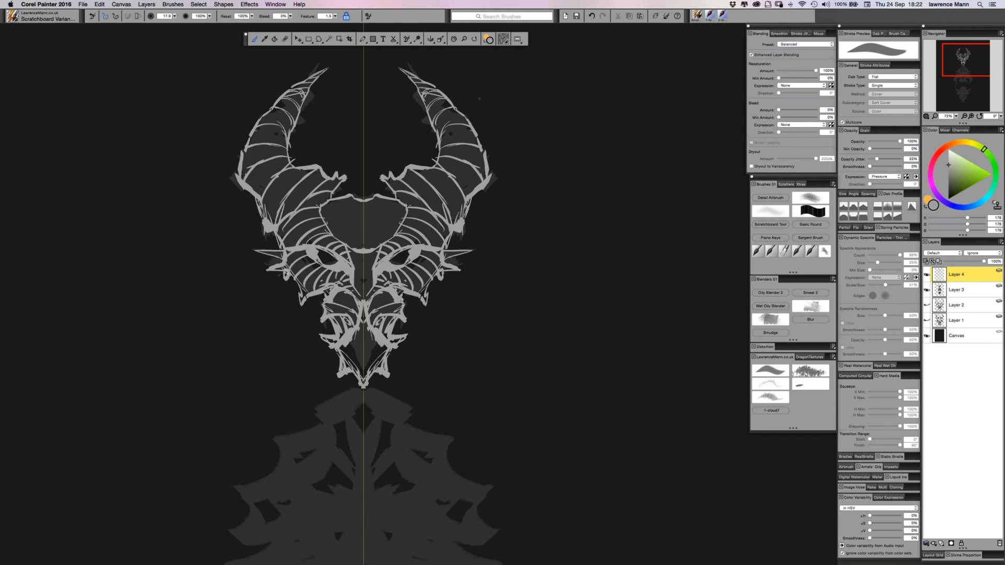
{"action": "mouse_move", "coordinate": [265, 236]}
{"action": "left_mouse_down"}
{"action": "mouse_move", "coordinate": [236, 160]}
{"action": "mouse_move", "coordinate": [247, 189]}
{"action": "left_mouse_up"}
{"action": "left_click_drag", "start_coordinate": [288, 138], "coordinate": [290, 160]}
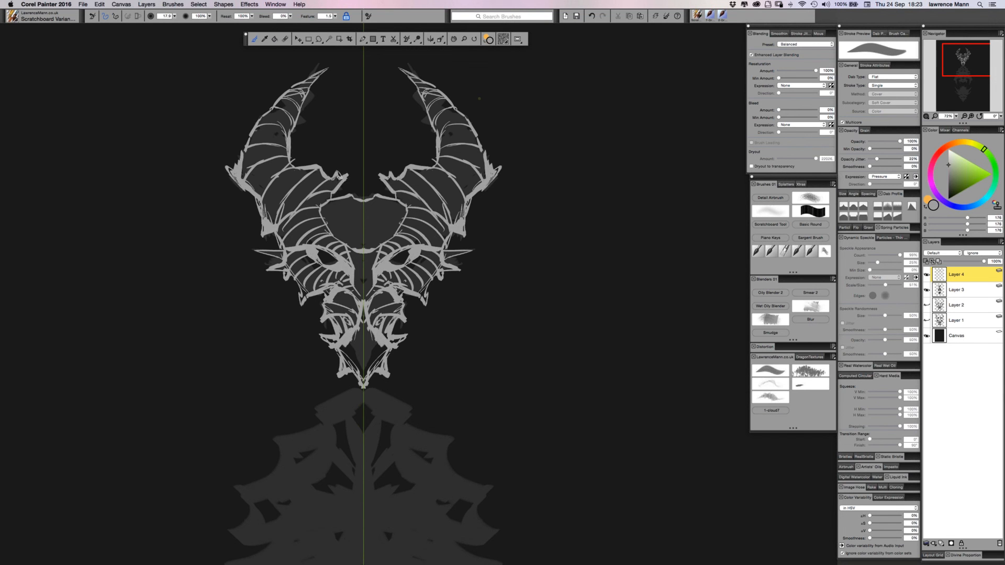
{"action": "mouse_move", "coordinate": [336, 199]}
{"action": "left_mouse_down"}
{"action": "mouse_move", "coordinate": [349, 187]}
{"action": "mouse_move", "coordinate": [365, 200]}
{"action": "left_mouse_up"}
{"action": "left_click_drag", "start_coordinate": [288, 138], "coordinate": [295, 126]}
{"action": "mouse_move", "coordinate": [328, 69]}
{"action": "left_mouse_down"}
{"action": "mouse_move", "coordinate": [309, 87]}
{"action": "mouse_move", "coordinate": [286, 84]}
{"action": "mouse_move", "coordinate": [263, 110]}
{"action": "left_mouse_up"}
{"action": "left_click_drag", "start_coordinate": [249, 146], "coordinate": [235, 148]}
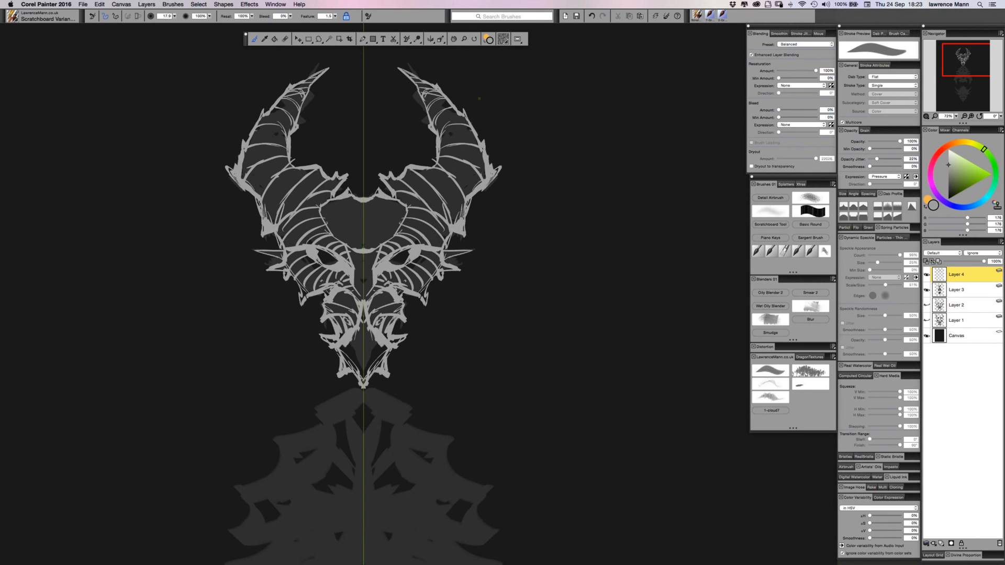
Hide Layer 3 so the dragon head line drawing shows alone on the whole canvas.
{"action": "scroll", "coordinate": [502, 285], "scroll_direction": "down", "scroll_amount": 5}
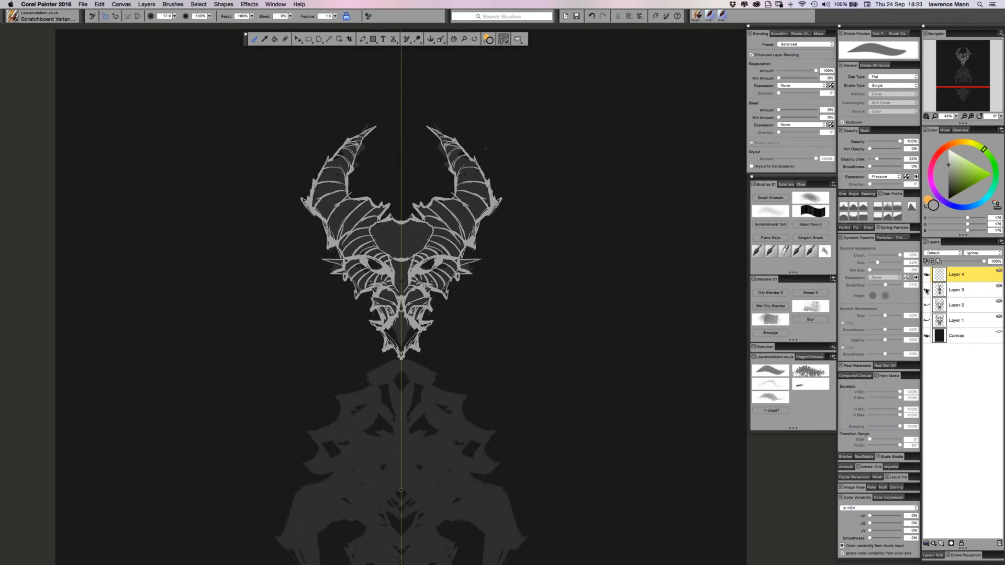
{"action": "left_click", "coordinate": [927, 290]}
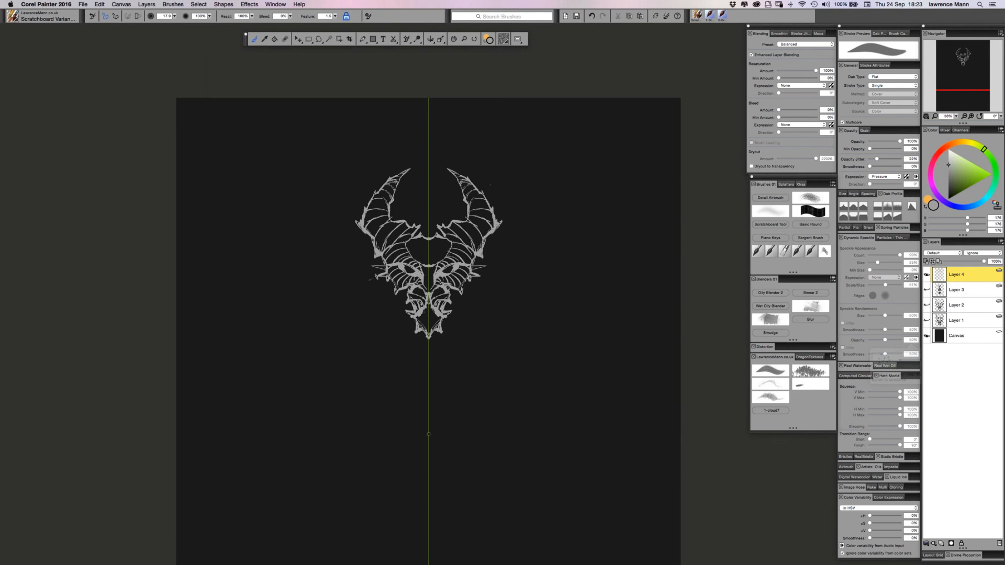
{"action": "scroll", "coordinate": [499, 281], "scroll_direction": "down", "scroll_amount": 5}
{"action": "scroll", "coordinate": [445, 288], "scroll_direction": "up", "scroll_amount": 4}
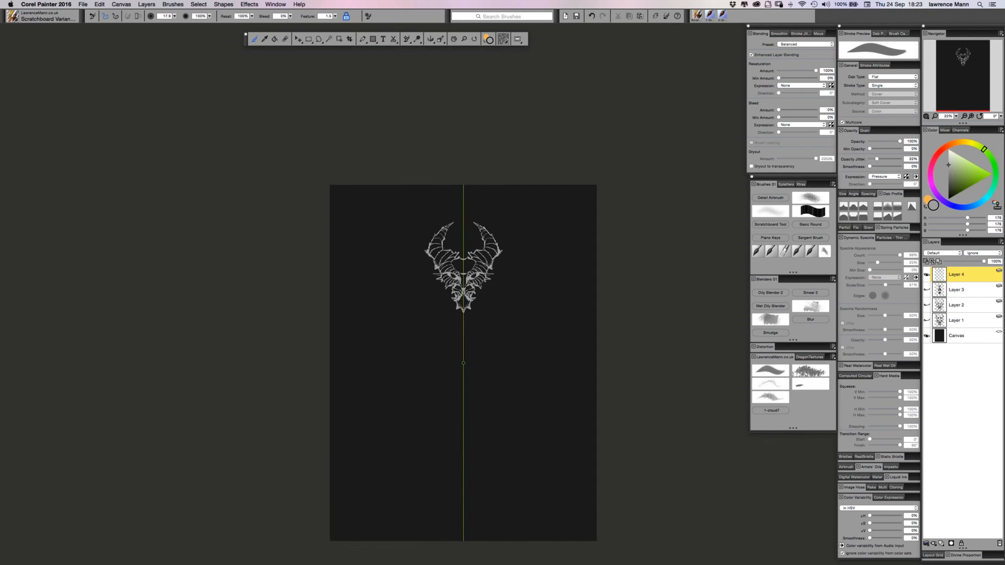
{"action": "scroll", "coordinate": [444, 288], "scroll_direction": "down", "scroll_amount": 2}
{"action": "mouse_move", "coordinate": [414, 286]}
{"action": "left_mouse_down"}
{"action": "mouse_move", "coordinate": [297, 224]}
{"action": "mouse_move", "coordinate": [349, 237]}
{"action": "left_mouse_up"}
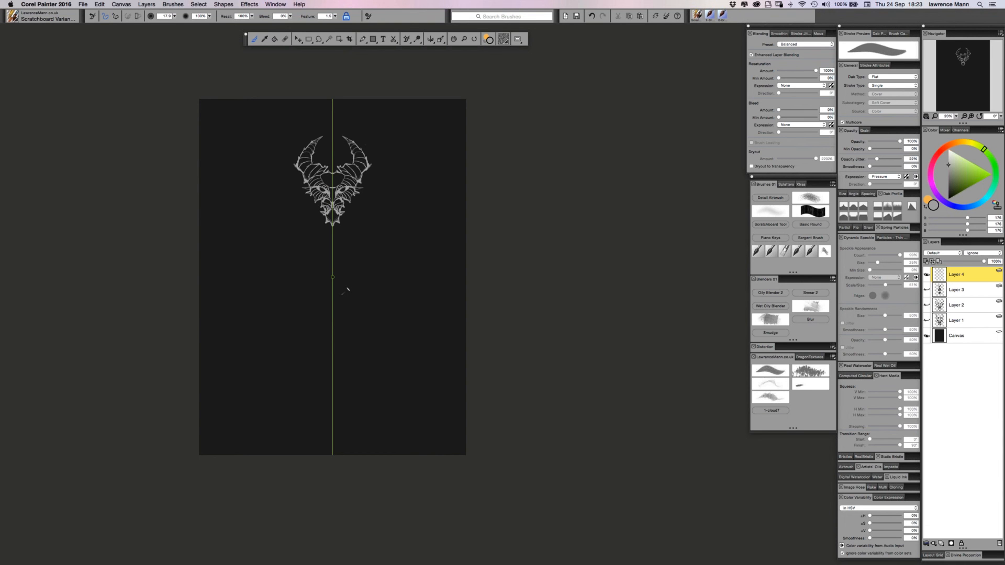
Start a free transform on Layer 4, scale the dragon head to about twice its size and move it to mid-canvas.
{"action": "key", "text": "alt+super+t"}
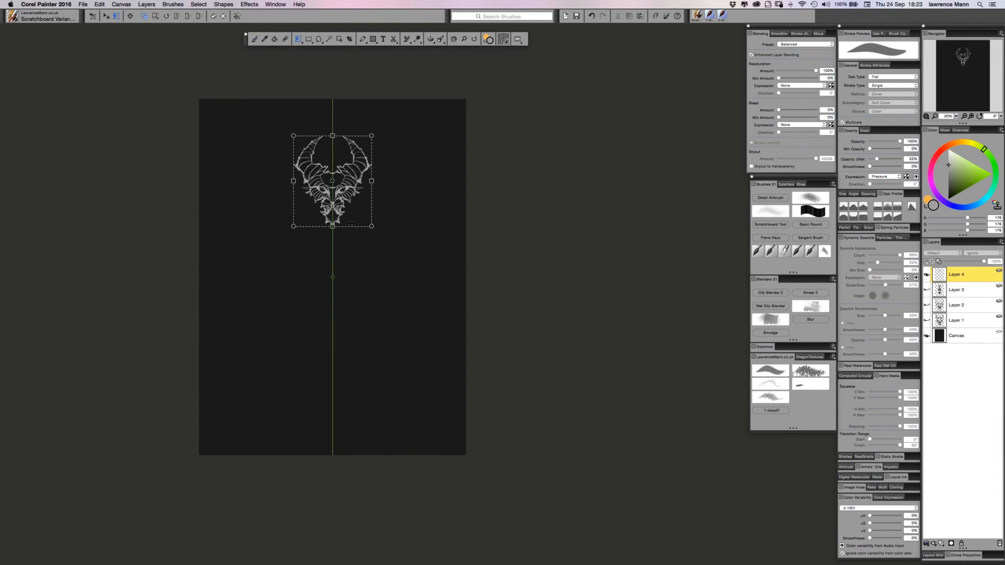
{"action": "left_click_drag", "start_coordinate": [382, 253], "coordinate": [409, 314]}
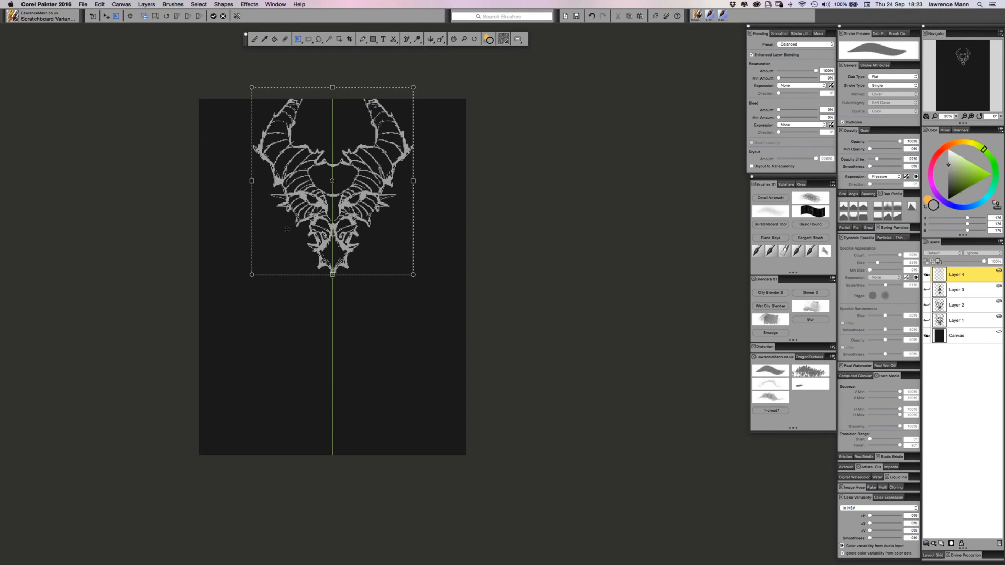
{"action": "left_click_drag", "start_coordinate": [286, 230], "coordinate": [289, 271]}
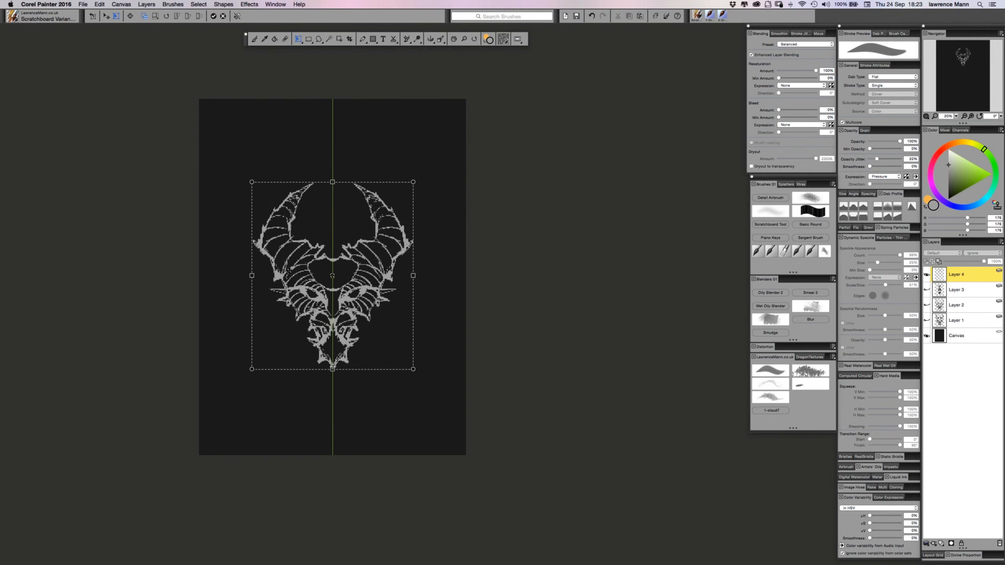
{"action": "left_click_drag", "start_coordinate": [418, 385], "coordinate": [419, 381]}
{"action": "key", "text": "super+z"}
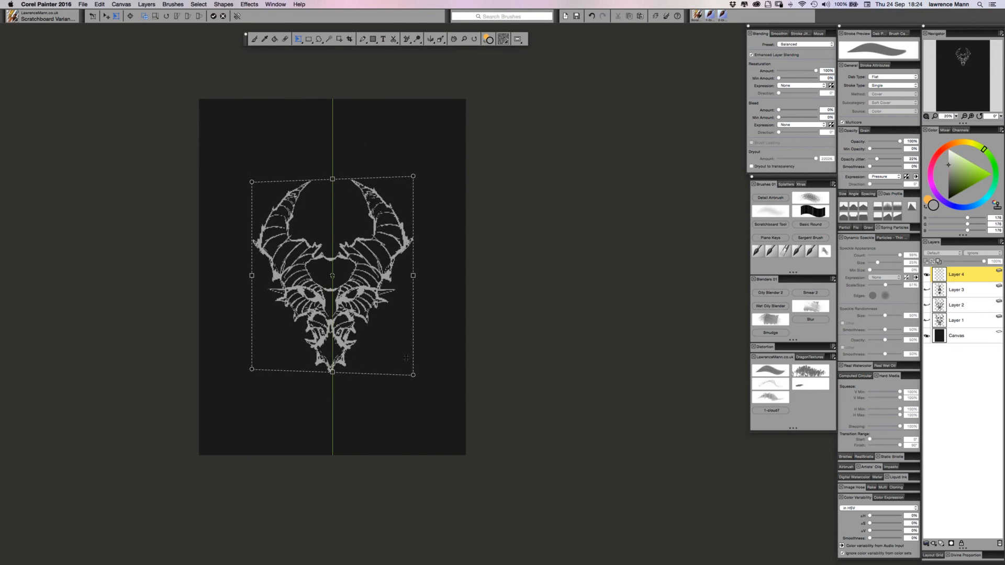
{"action": "key", "text": "super+z"}
Enlarge the dragon head further and stretch it vertically so it fills most of the canvas.
{"action": "left_click_drag", "start_coordinate": [370, 226], "coordinate": [397, 308]}
{"action": "left_click_drag", "start_coordinate": [300, 272], "coordinate": [300, 356]}
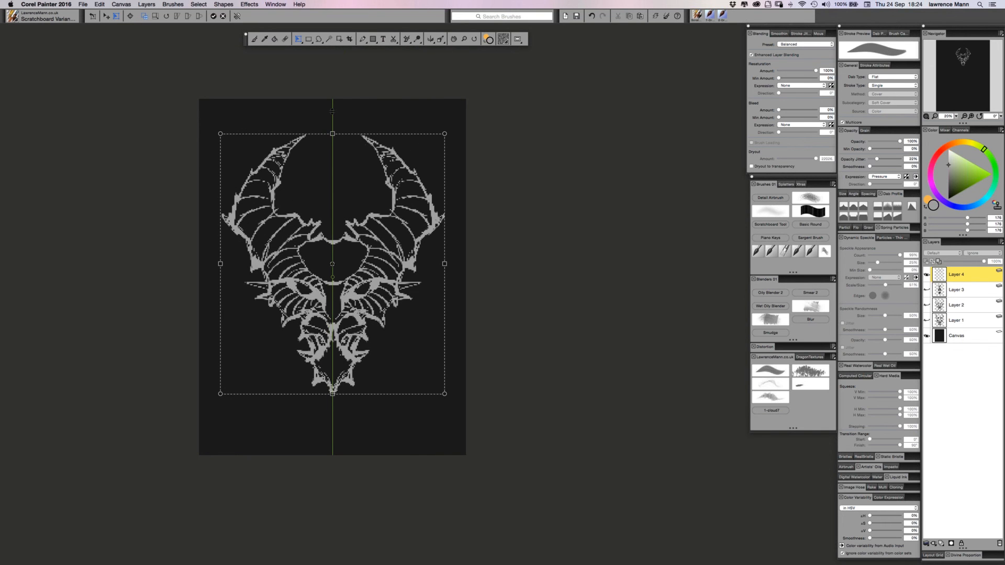
{"action": "left_click_drag", "start_coordinate": [332, 111], "coordinate": [332, 105]}
{"action": "left_click_drag", "start_coordinate": [258, 170], "coordinate": [258, 205]}
Nudge the enlarged dragon head vertically into place and apply the transform.
{"action": "key", "text": "Up"}
{"action": "key", "text": "Up"}
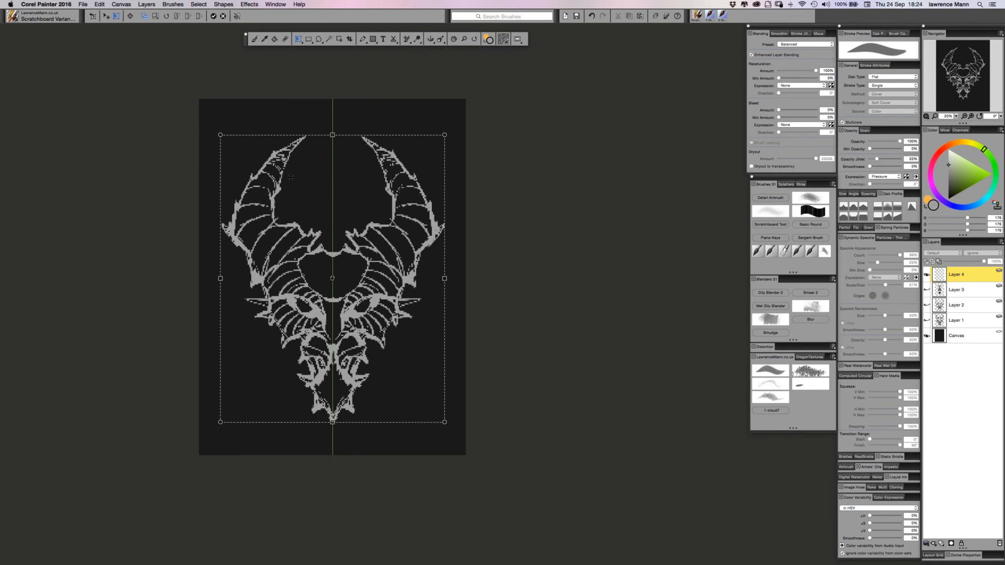
{"action": "key", "text": "Up"}
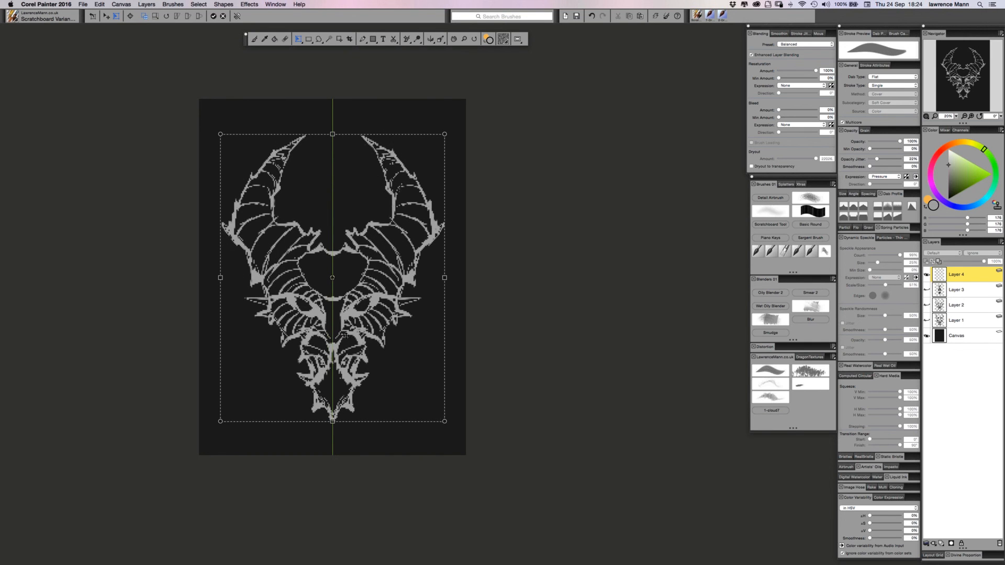
{"action": "key", "text": "Down"}
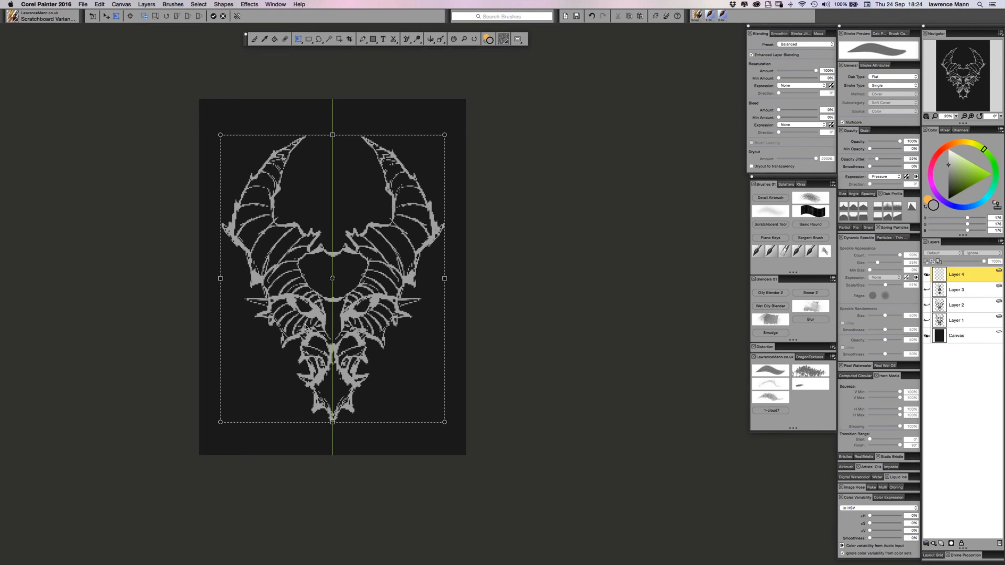
{"action": "key", "text": "Return"}
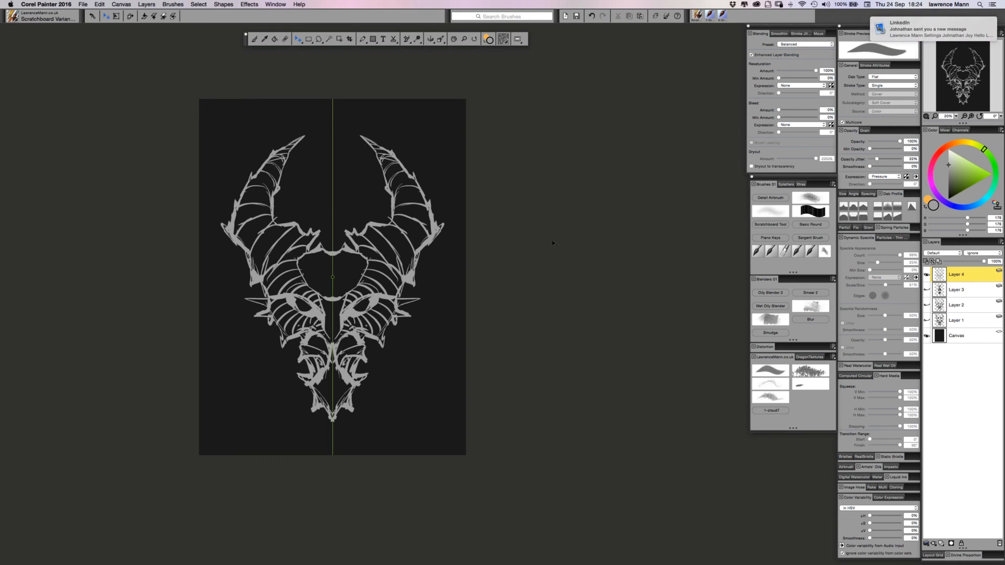
Dismiss the incoming LinkedIn message notification.
{"action": "left_click", "coordinate": [985, 24]}
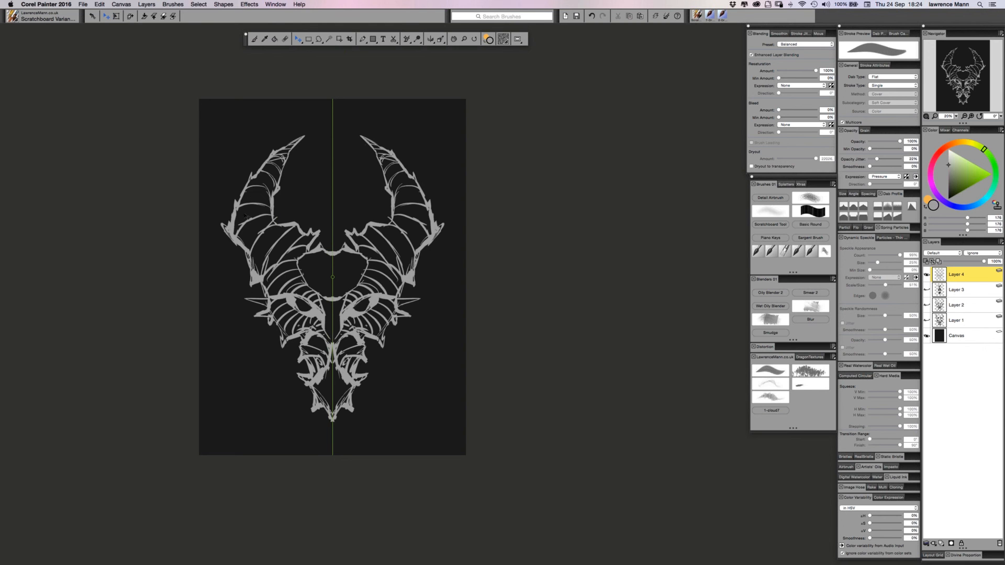
{"action": "scroll", "coordinate": [246, 216], "scroll_direction": "down", "scroll_amount": 1}
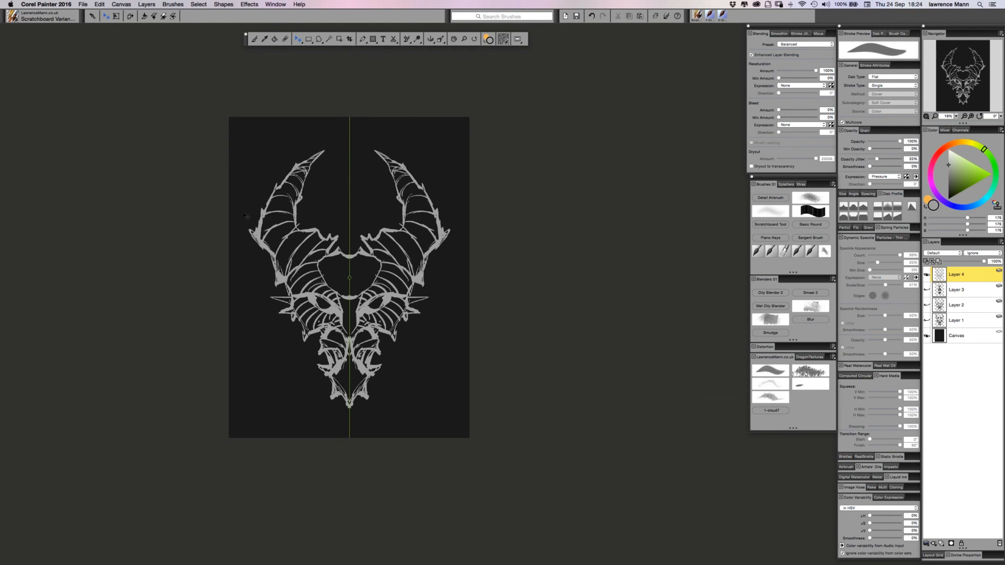
{"action": "scroll", "coordinate": [245, 215], "scroll_direction": "down", "scroll_amount": 2}
{"action": "scroll", "coordinate": [245, 215], "scroll_direction": "up", "scroll_amount": 4}
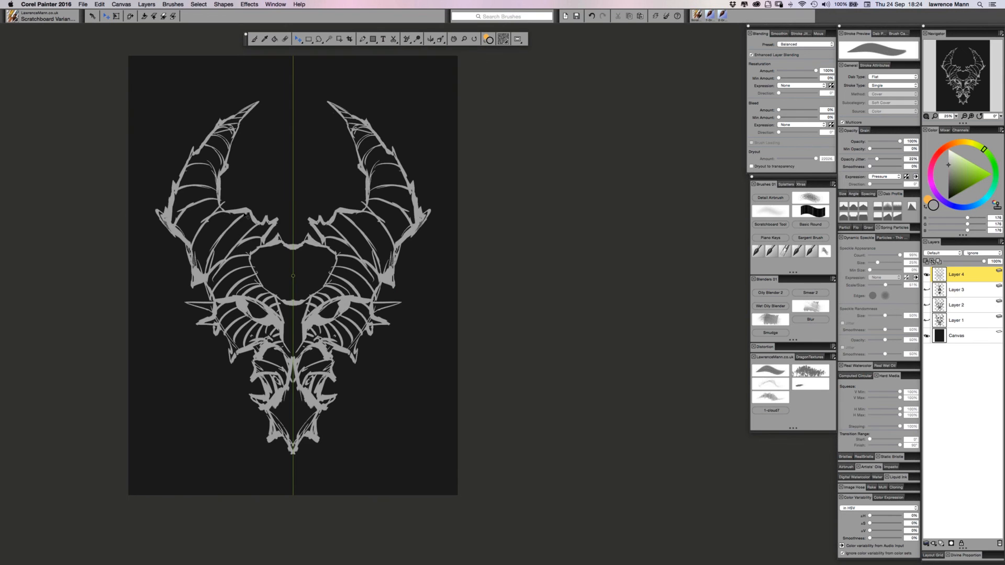
{"action": "scroll", "coordinate": [246, 215], "scroll_direction": "up", "scroll_amount": 1}
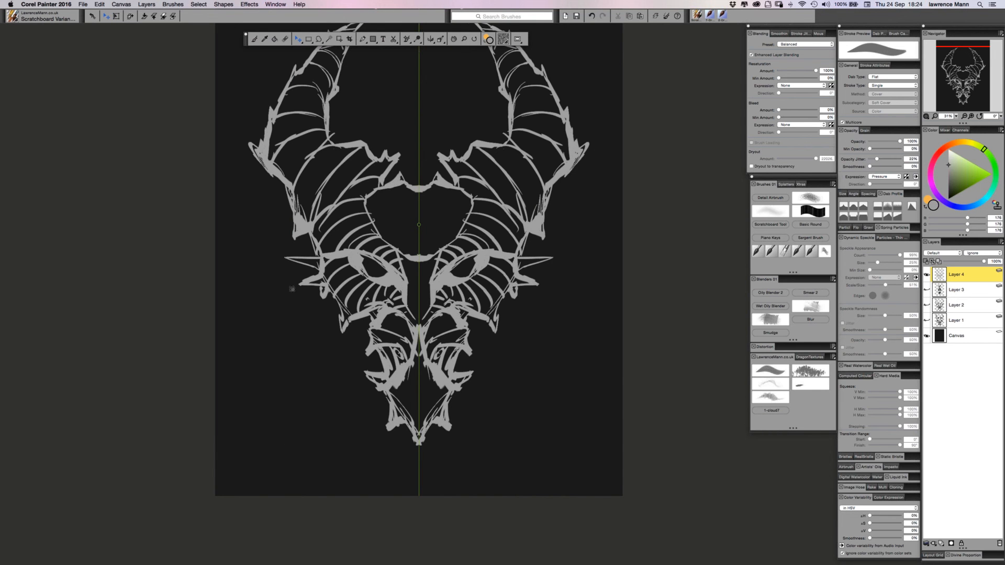
{"action": "left_click_drag", "start_coordinate": [292, 289], "coordinate": [242, 324]}
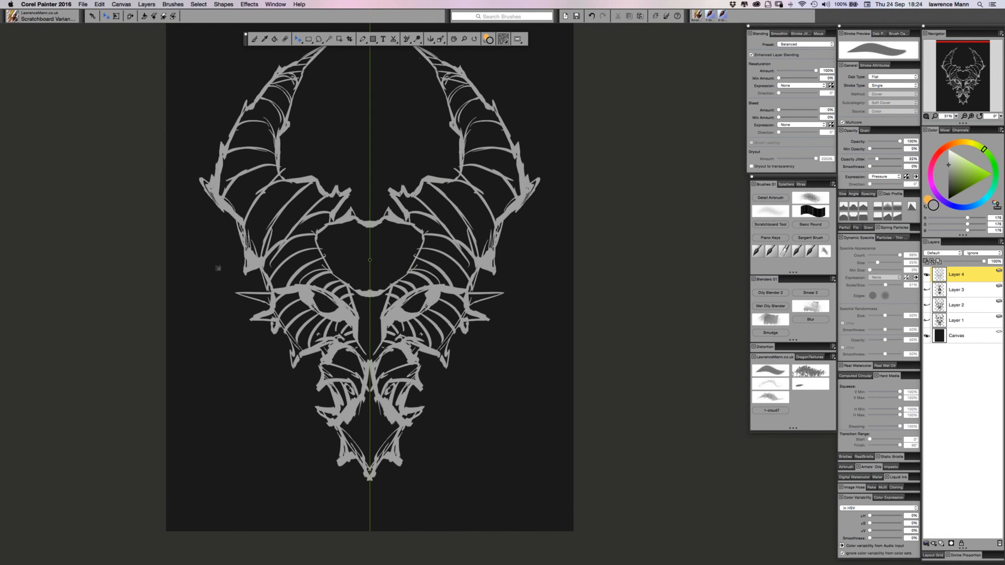
{"action": "left_click_drag", "start_coordinate": [267, 277], "coordinate": [282, 207]}
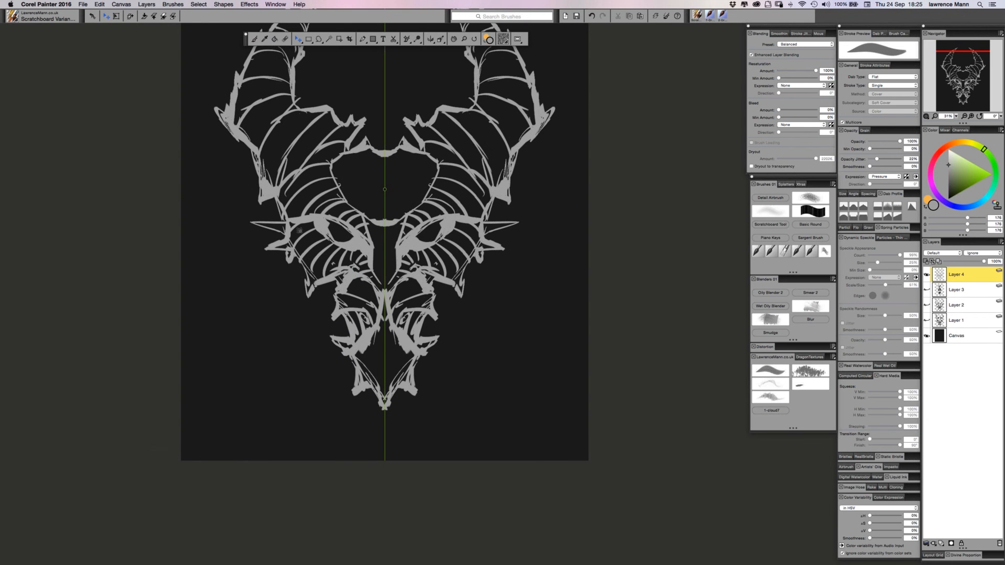
{"action": "left_click_drag", "start_coordinate": [299, 230], "coordinate": [245, 253]}
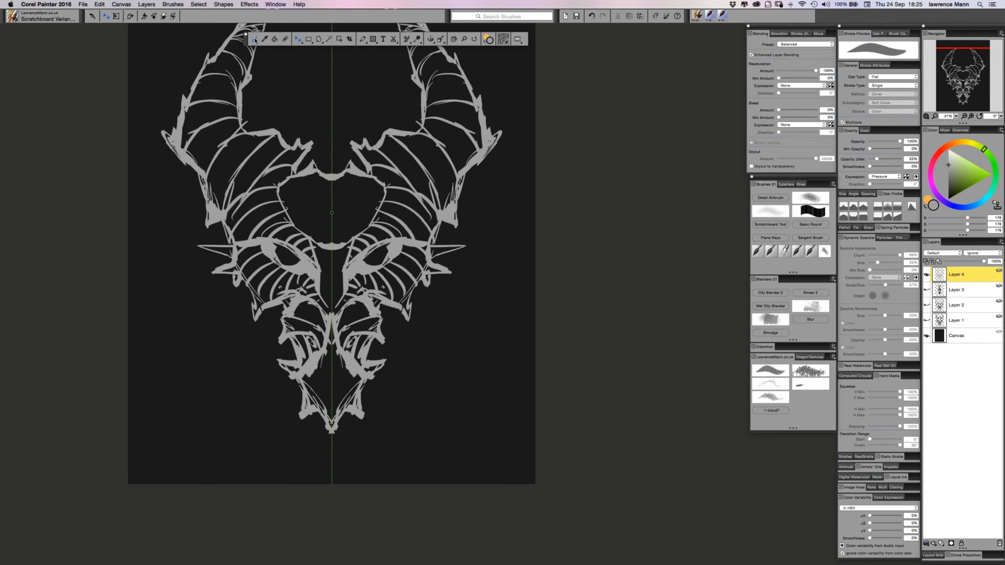
Switch to painting with the Detail Airbrush and sample the grey of the dragon's linework.
{"action": "left_click", "coordinate": [254, 39]}
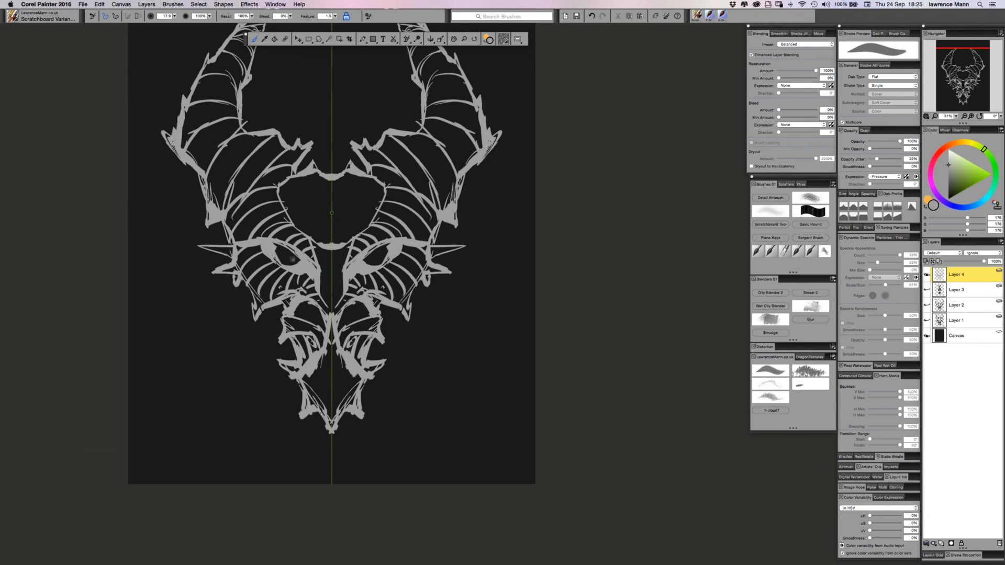
{"action": "scroll", "coordinate": [293, 259], "scroll_direction": "right", "scroll_amount": 1}
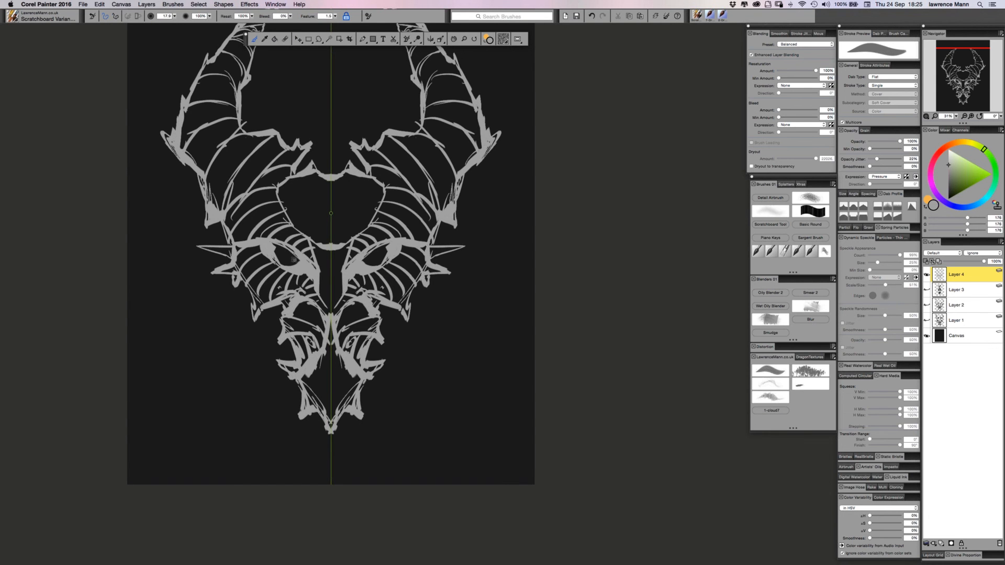
{"action": "scroll", "coordinate": [293, 260], "scroll_direction": "up", "scroll_amount": 3}
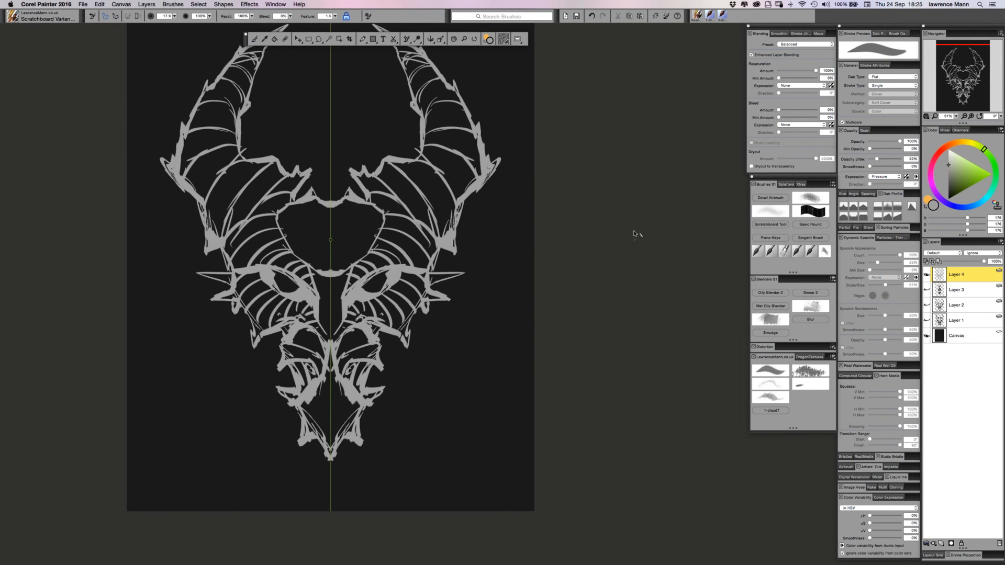
{"action": "left_click", "coordinate": [762, 199]}
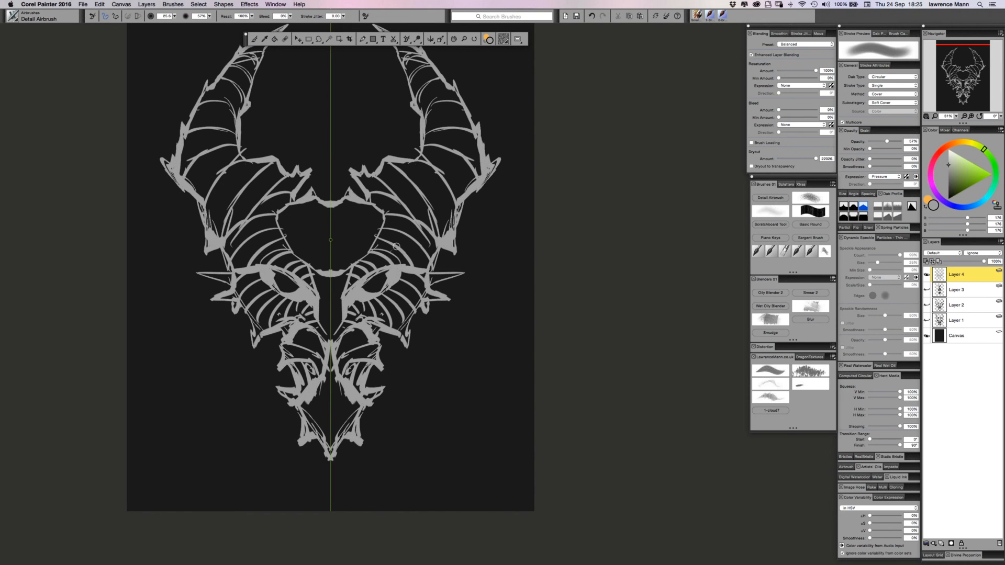
{"action": "left_click", "coordinate": [389, 160], "text": "alt"}
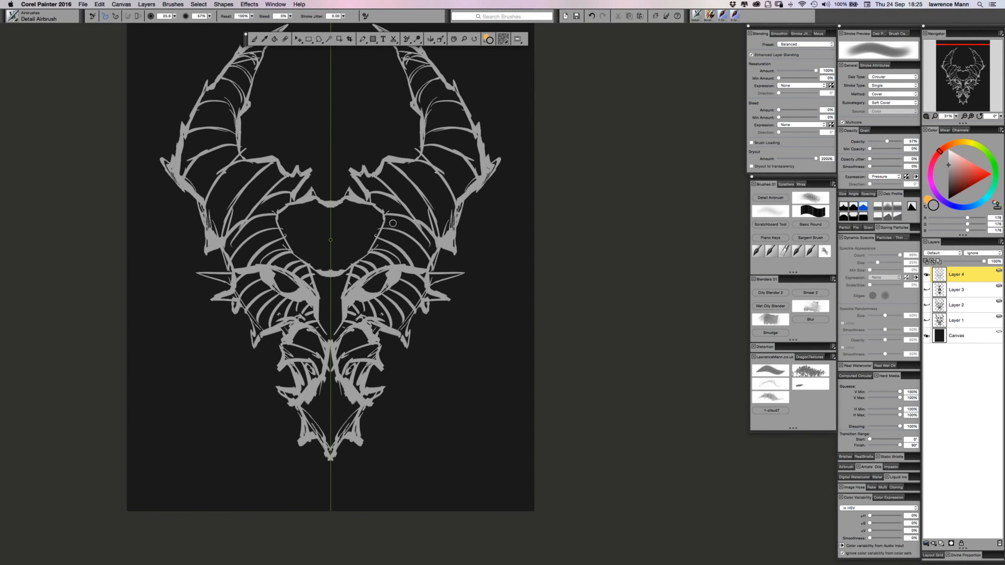
Add a new layer directly above the Canvas and fill it with a mid grey using Paint Bucket.
{"action": "left_click", "coordinate": [962, 340]}
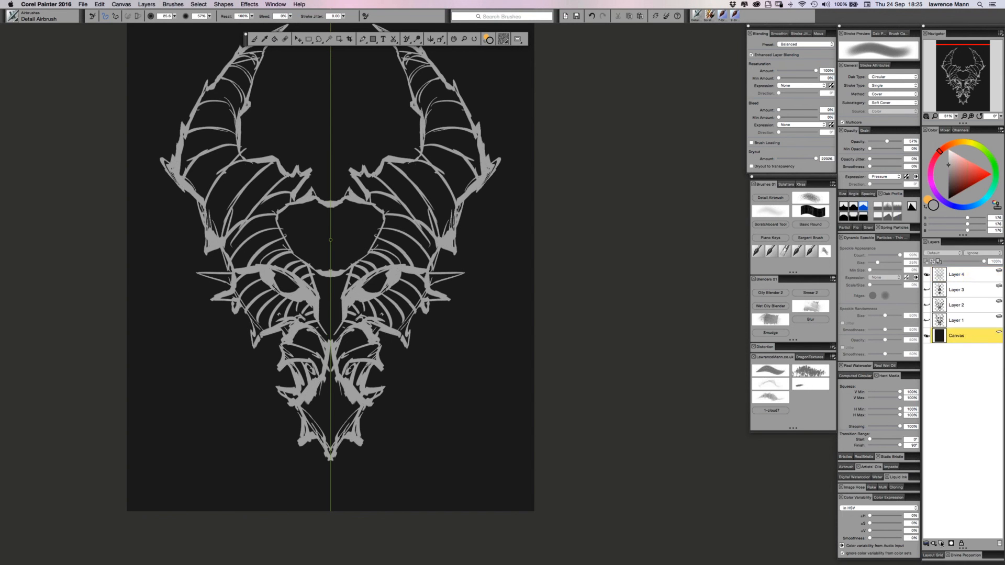
{"action": "left_click", "coordinate": [941, 544]}
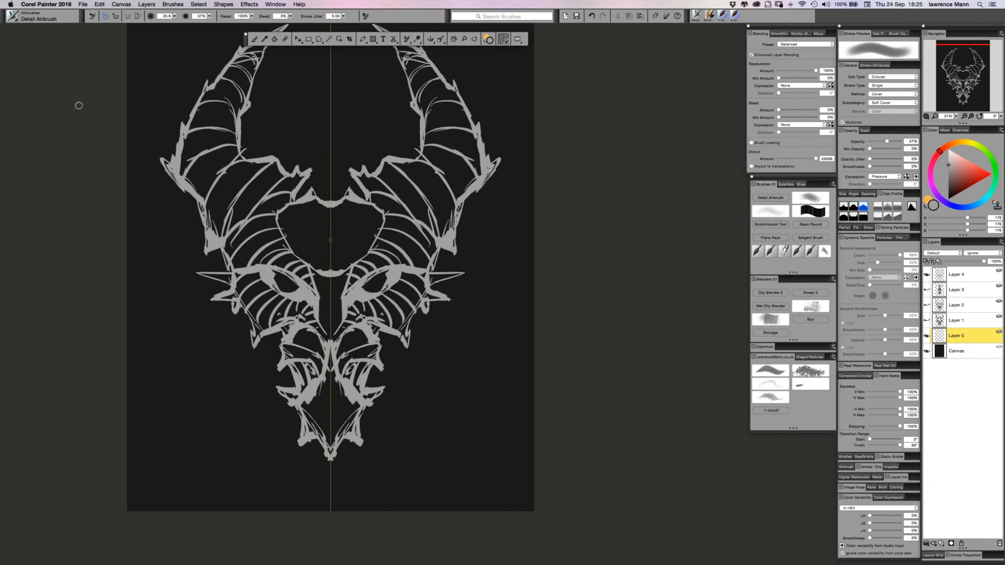
{"action": "left_click", "coordinate": [274, 38]}
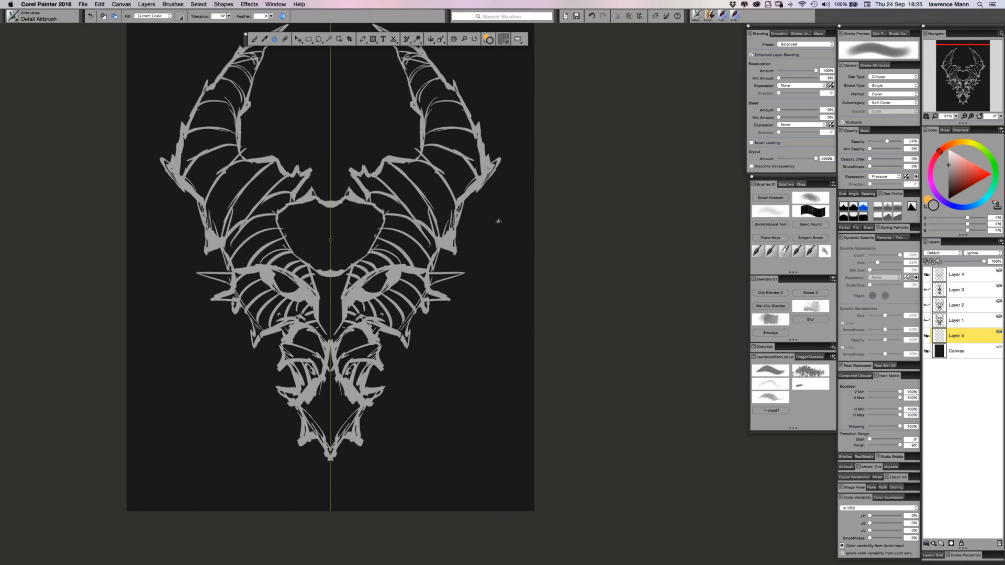
{"action": "left_click", "coordinate": [948, 183]}
{"action": "left_click", "coordinate": [470, 204]}
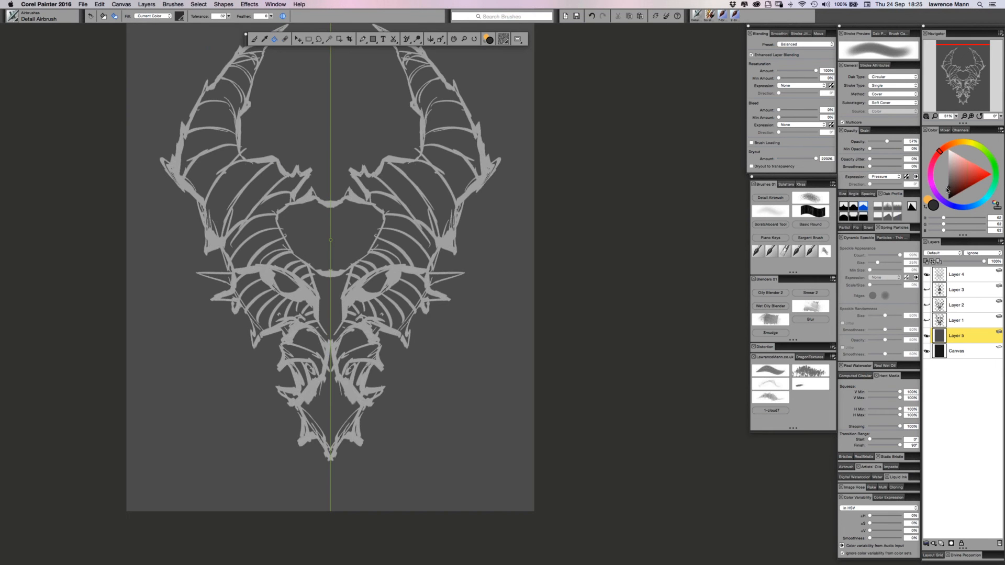
Refill Layer 5 with a darker, near-black grey at RGB 30.
{"action": "left_click", "coordinate": [493, 252]}
{"action": "left_click", "coordinate": [949, 194]}
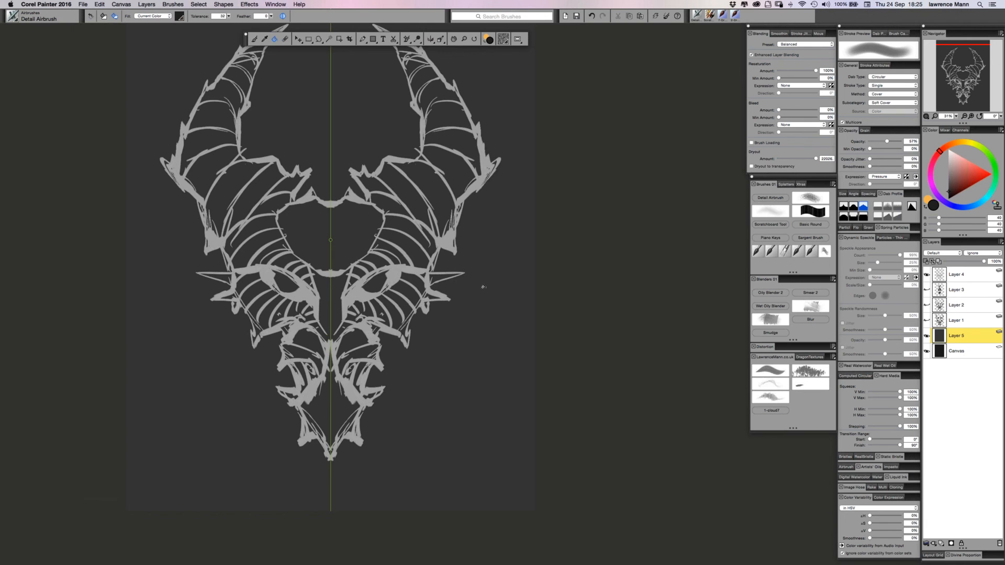
{"action": "left_click", "coordinate": [483, 287]}
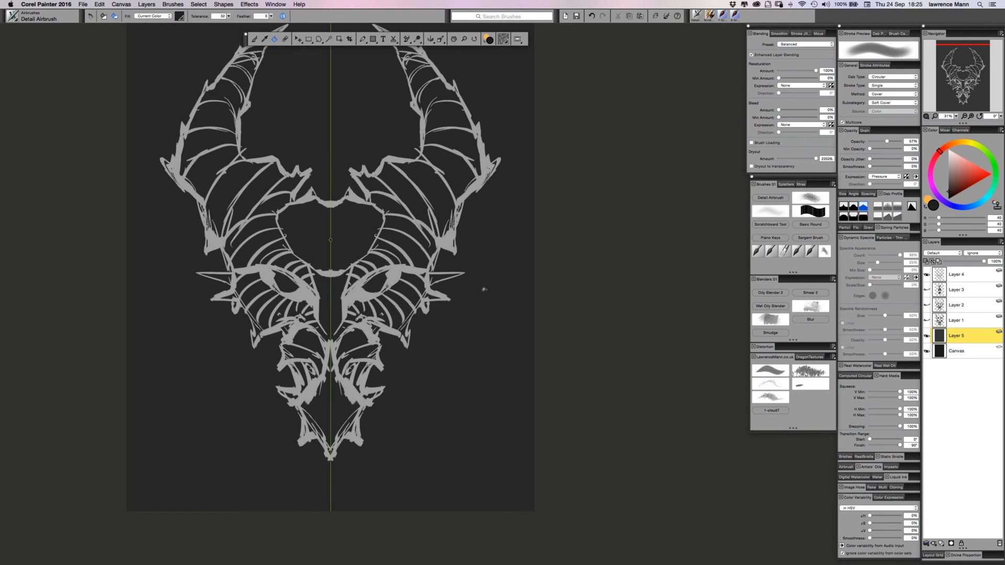
{"action": "left_click", "coordinate": [949, 193]}
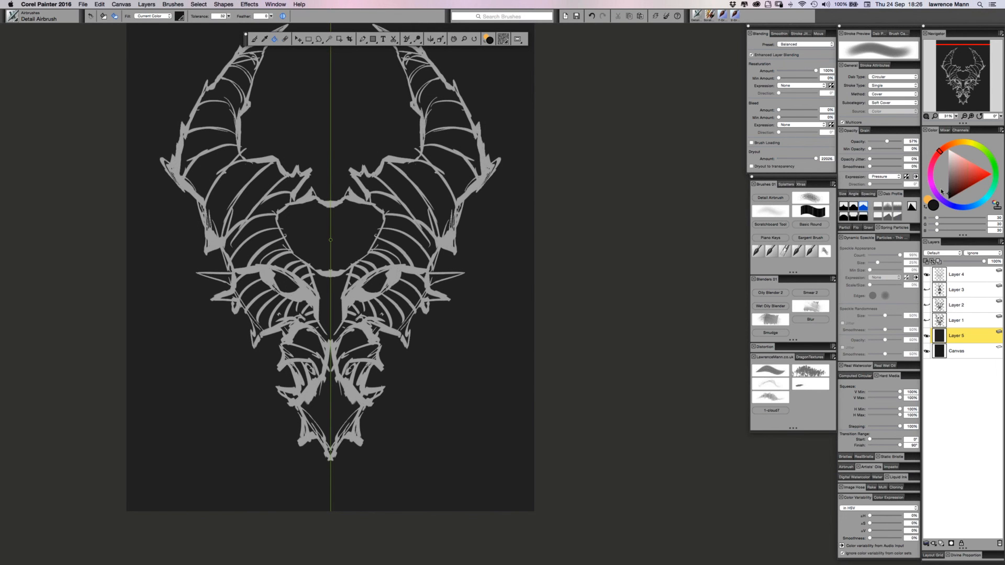
Toggle the visibility of Layer 4 to check the linework against the new background.
{"action": "left_click", "coordinate": [927, 276]}
{"action": "left_click", "coordinate": [927, 275]}
{"action": "left_click", "coordinate": [927, 275]}
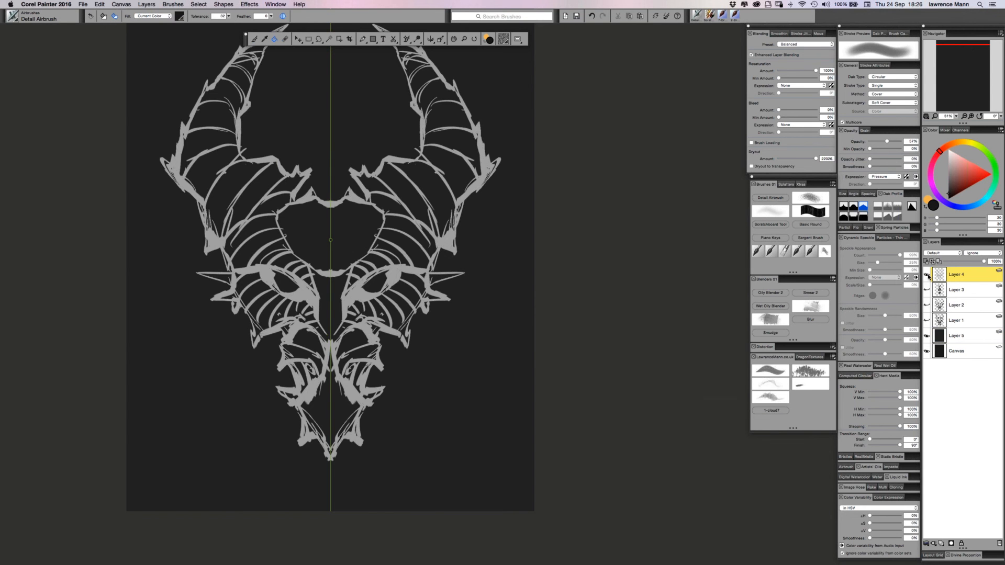
Try inverting Layer 4's linework with the Negative effect and reverse it by applying the effect again.
{"action": "double_click", "coordinate": [955, 275]}
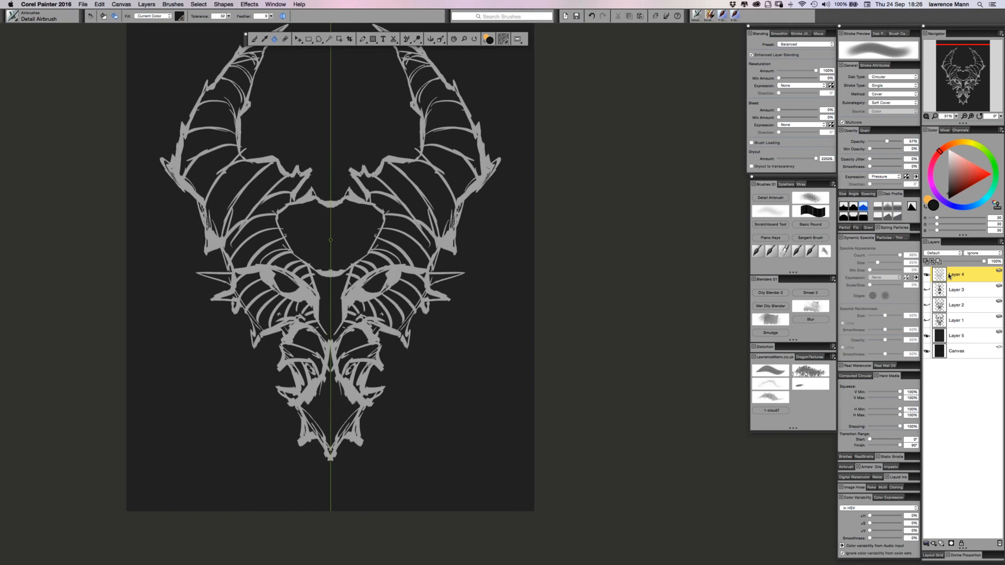
{"action": "left_click", "coordinate": [227, 5]}
{"action": "mouse_move", "coordinate": [250, 4]}
{"action": "mouse_move", "coordinate": [246, 33]}
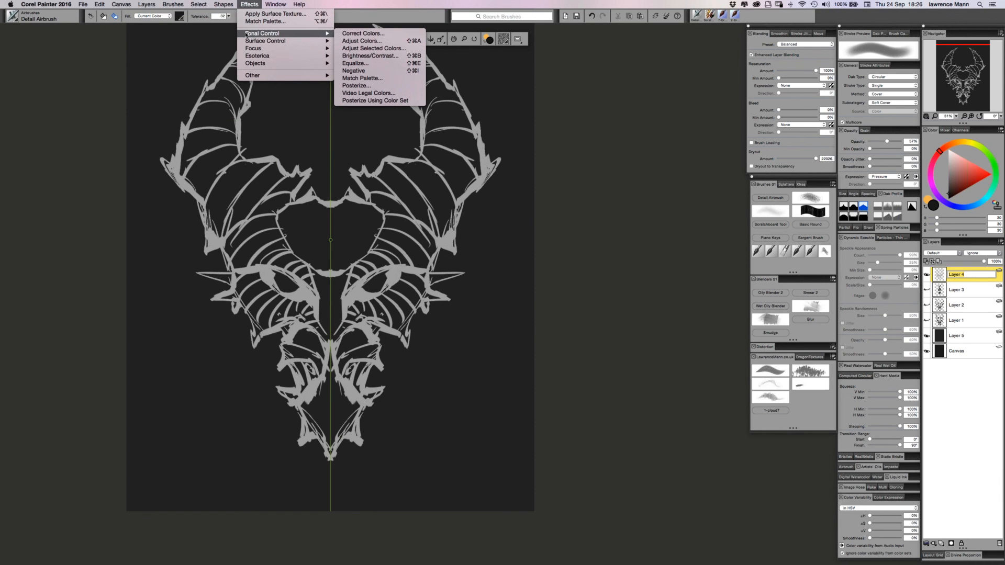
{"action": "left_click", "coordinate": [345, 70]}
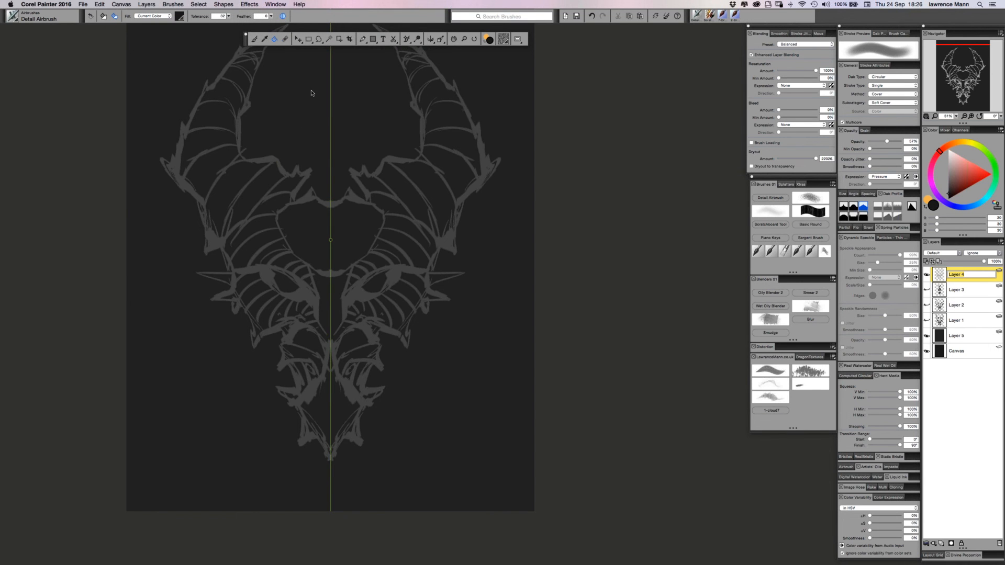
{"action": "left_click", "coordinate": [244, 4]}
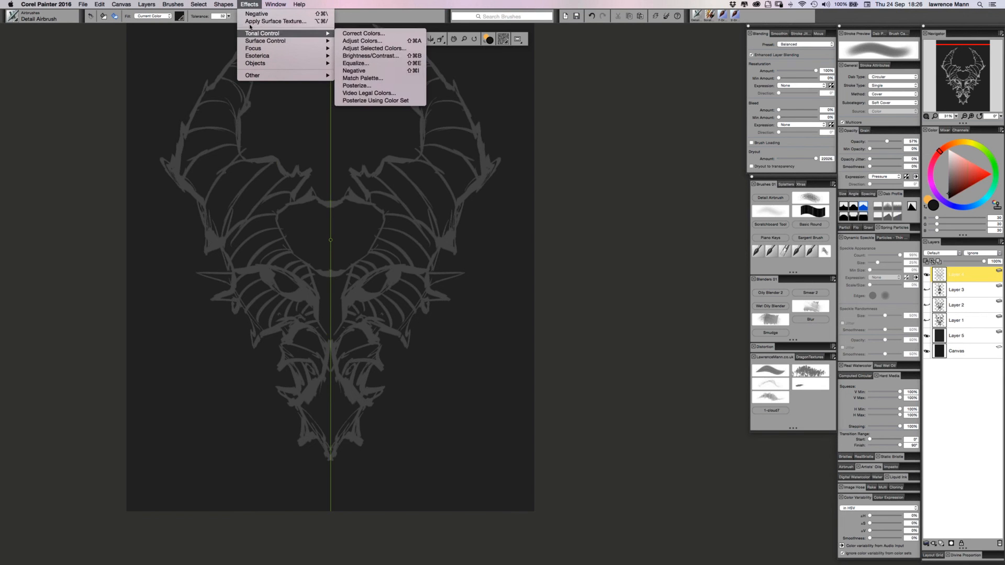
{"action": "left_click", "coordinate": [248, 15]}
Darken Layer 4's linework with Adjust Colors, lowering the saturation and setting Value to -139%.
{"action": "left_click", "coordinate": [249, 4]}
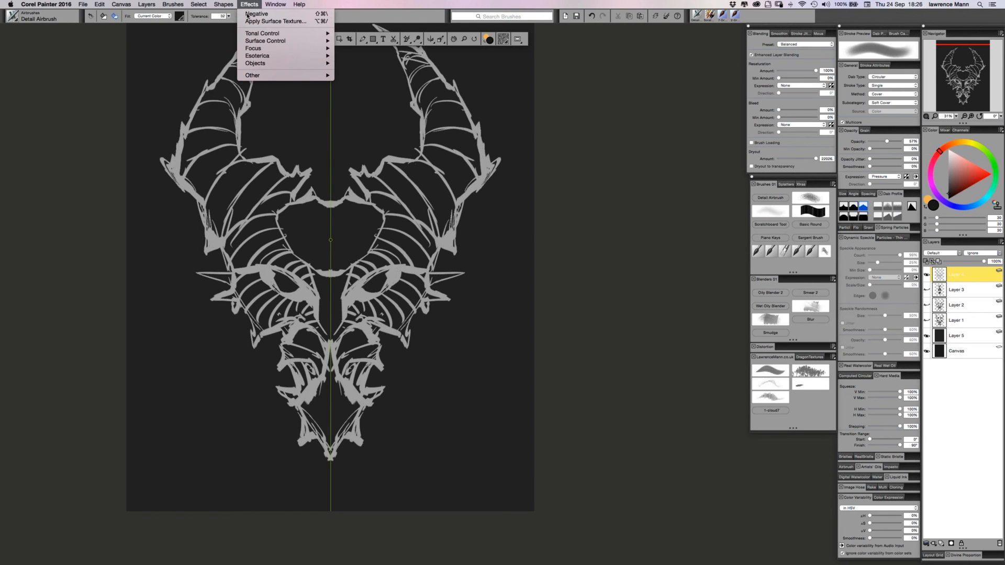
{"action": "mouse_move", "coordinate": [253, 33]}
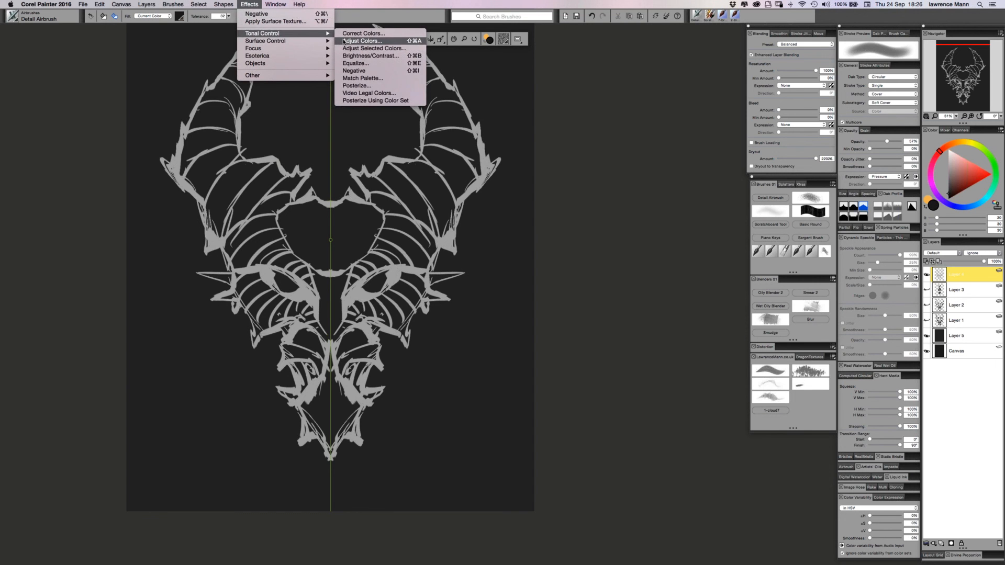
{"action": "left_click", "coordinate": [344, 40]}
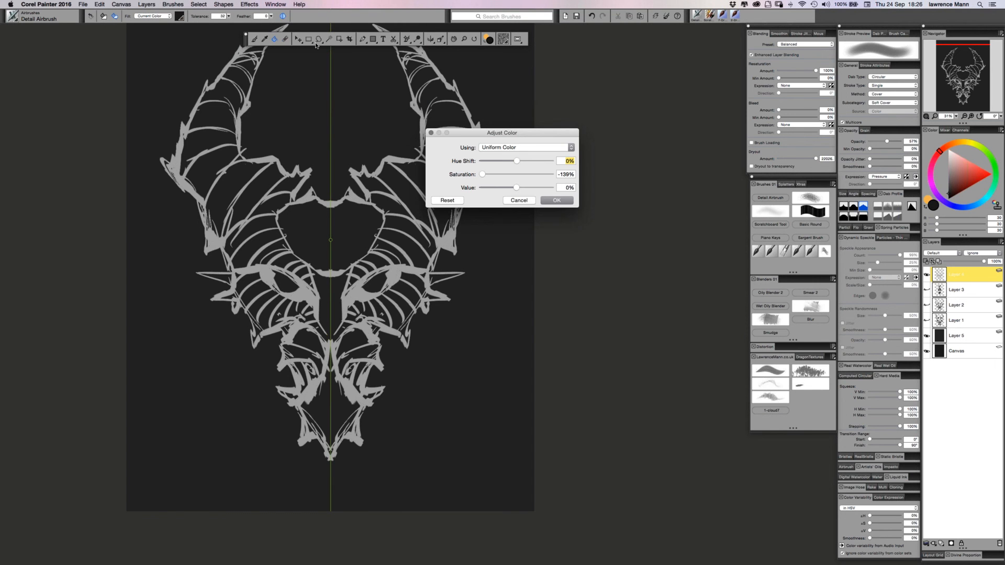
{"action": "mouse_move", "coordinate": [482, 174]}
{"action": "left_mouse_down"}
{"action": "mouse_move", "coordinate": [514, 174]}
{"action": "mouse_move", "coordinate": [470, 187]}
{"action": "left_mouse_up"}
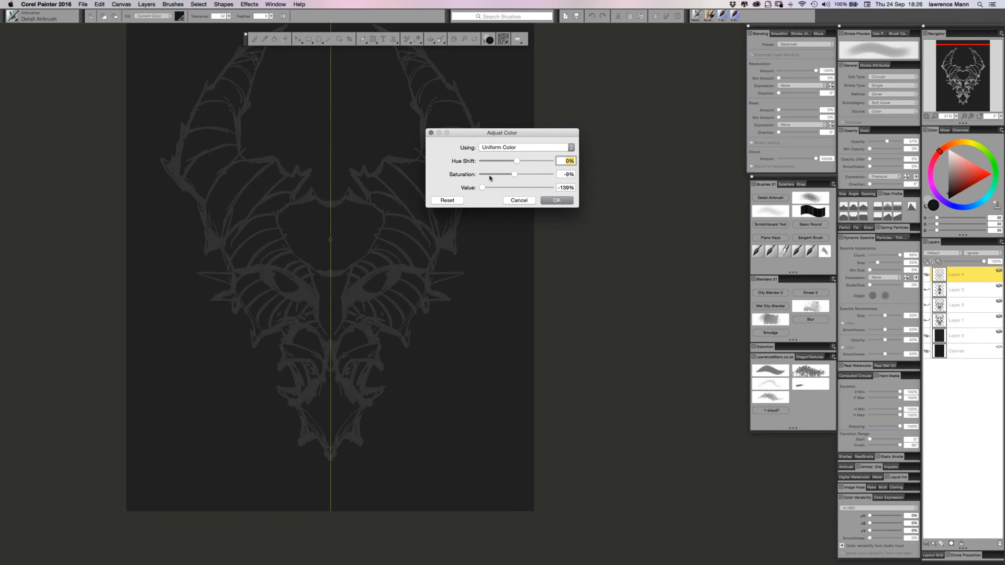
{"action": "left_click", "coordinate": [477, 174]}
{"action": "left_click", "coordinate": [545, 201]}
{"action": "left_click", "coordinate": [249, 5]}
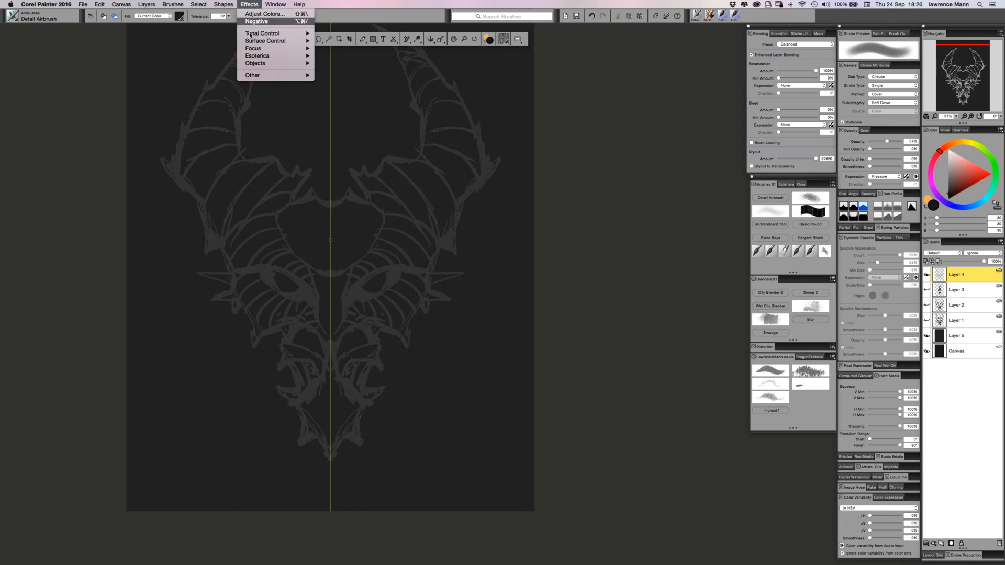
{"action": "mouse_move", "coordinate": [250, 35]}
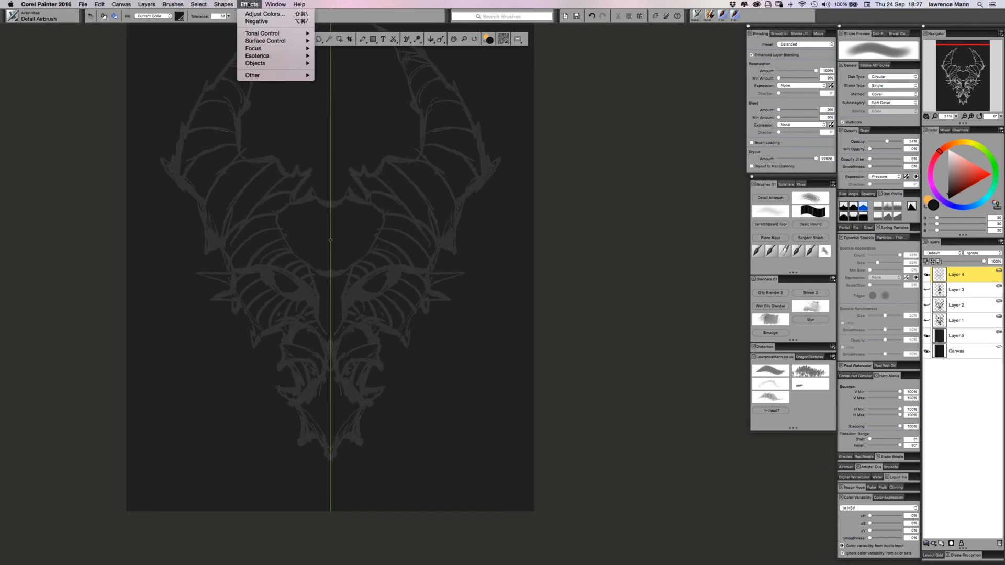
{"action": "mouse_move", "coordinate": [264, 7]}
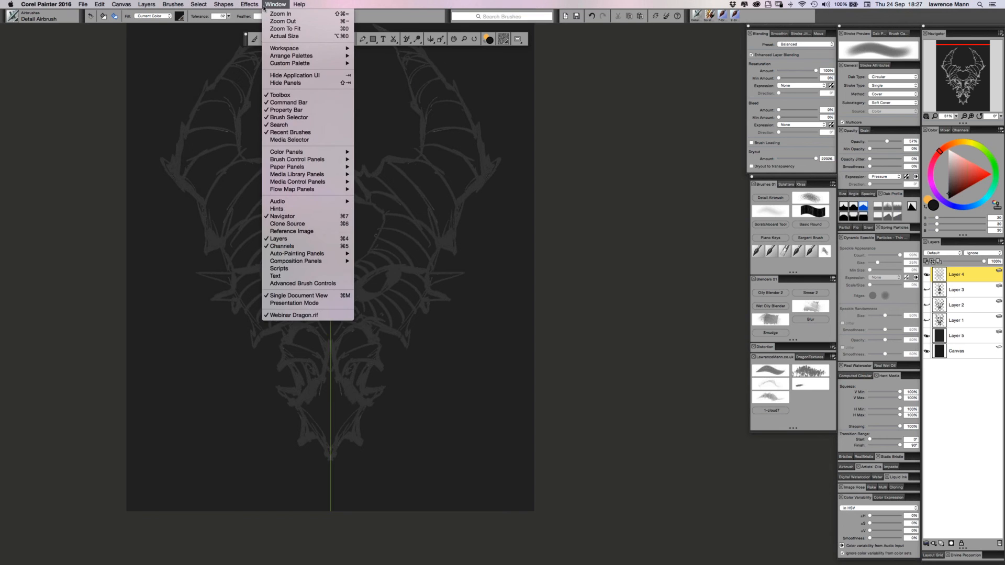
Preserve transparency on Layer 4 and paint the whole dragon linework black with a very large Detail Airbrush.
{"action": "left_click", "coordinate": [931, 276]}
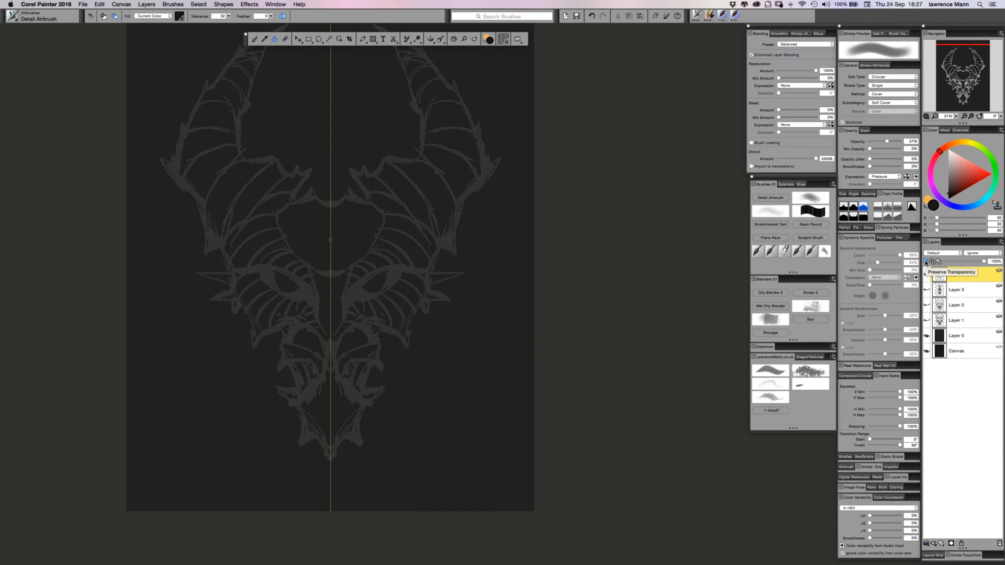
{"action": "key", "text": "b"}
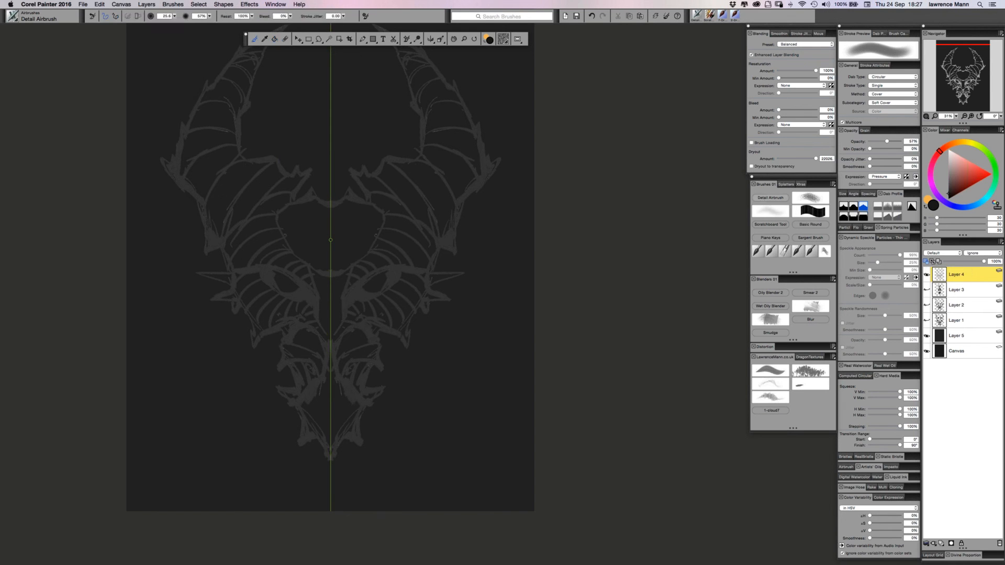
{"action": "left_click_drag", "start_coordinate": [307, 172], "coordinate": [353, 247]}
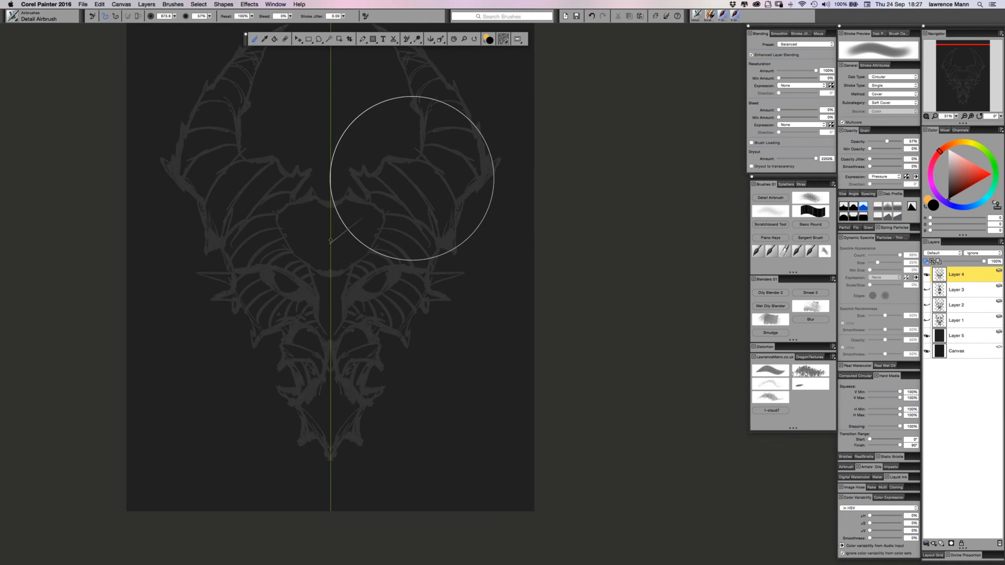
{"action": "left_click_drag", "start_coordinate": [407, 172], "coordinate": [400, 102]}
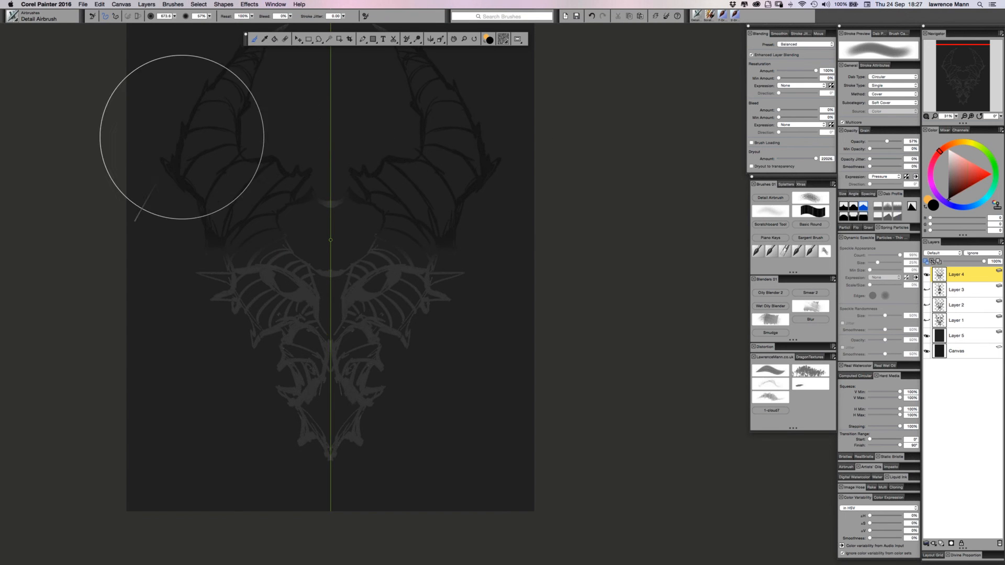
{"action": "mouse_move", "coordinate": [263, 188]}
{"action": "left_mouse_down"}
{"action": "mouse_move", "coordinate": [382, 262]}
{"action": "mouse_move", "coordinate": [358, 297]}
{"action": "left_mouse_up"}
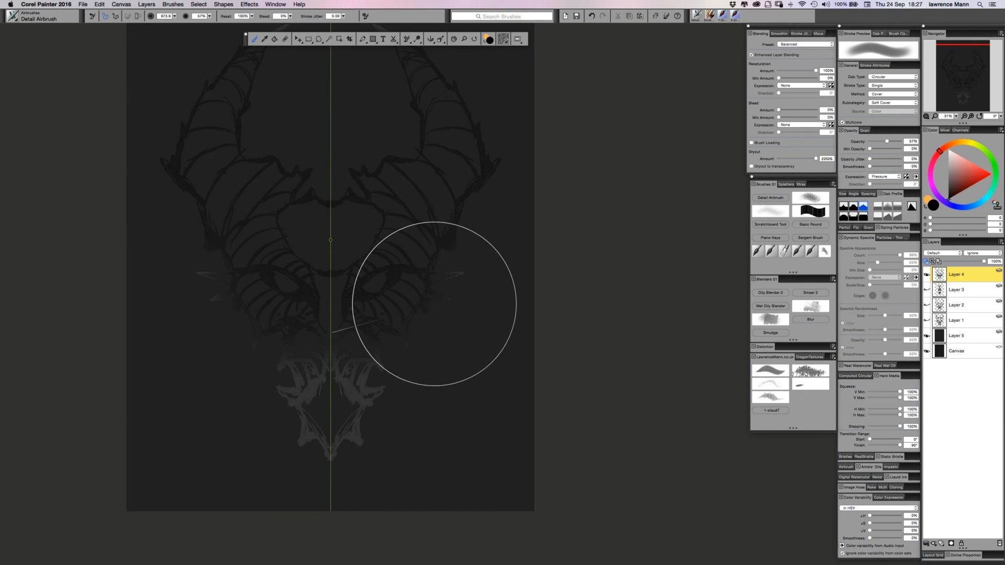
{"action": "mouse_move", "coordinate": [423, 344]}
{"action": "left_mouse_down"}
{"action": "mouse_move", "coordinate": [357, 393]}
{"action": "mouse_move", "coordinate": [341, 438]}
{"action": "left_mouse_up"}
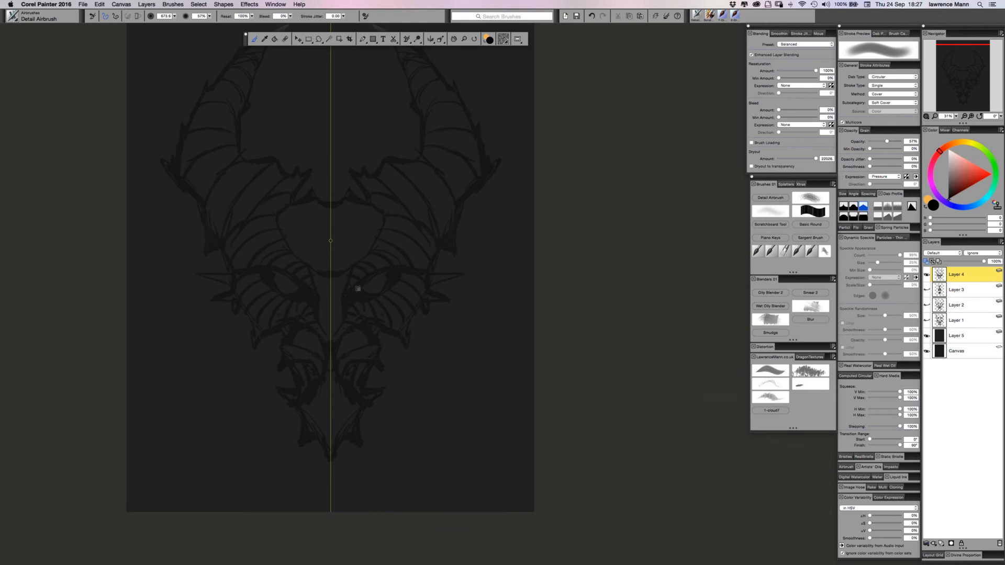
{"action": "left_click_drag", "start_coordinate": [358, 288], "coordinate": [349, 427]}
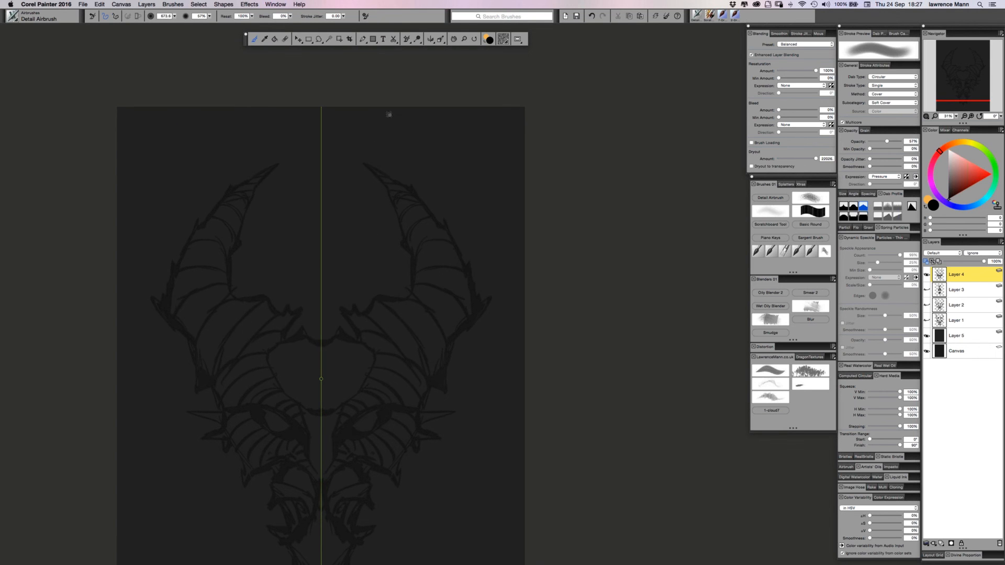
{"action": "scroll", "coordinate": [389, 114], "scroll_direction": "down", "scroll_amount": 5}
{"action": "scroll", "coordinate": [389, 103], "scroll_direction": "down", "scroll_amount": 4}
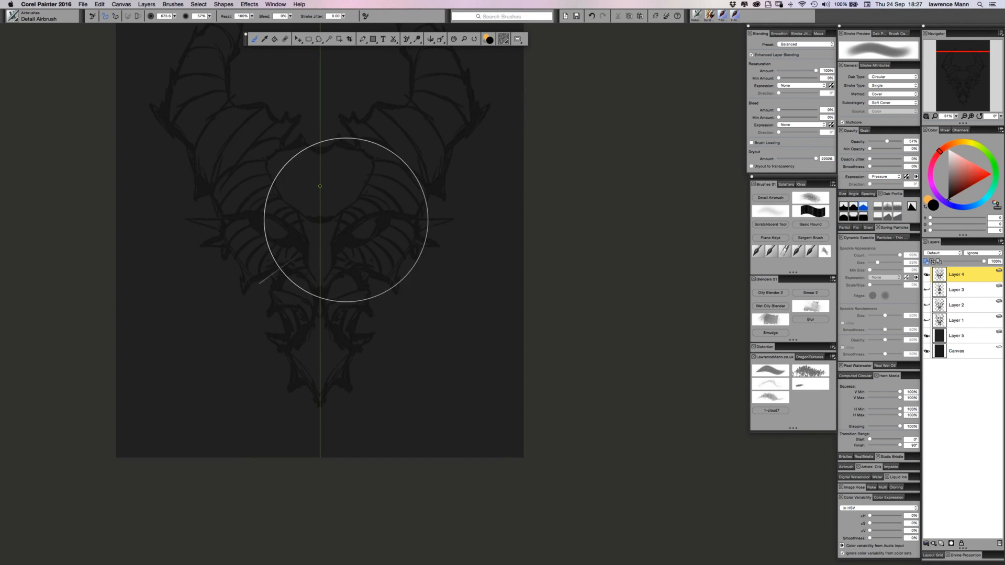
Handwrite "I CAN HEAR YOU !" in white with a smaller Detail Airbrush on a new layer and delete that layer.
{"action": "left_click", "coordinate": [946, 151]}
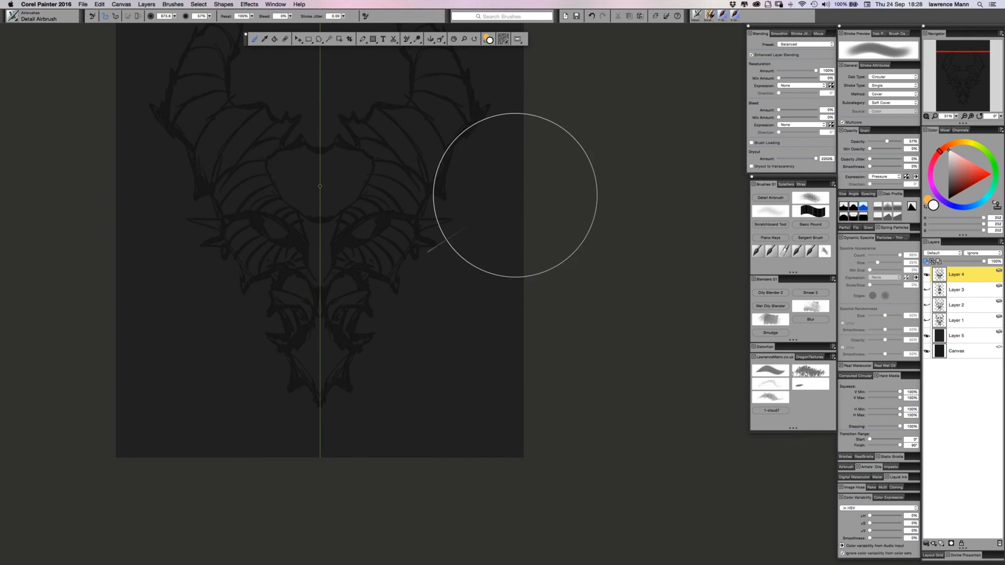
{"action": "left_click", "coordinate": [941, 543]}
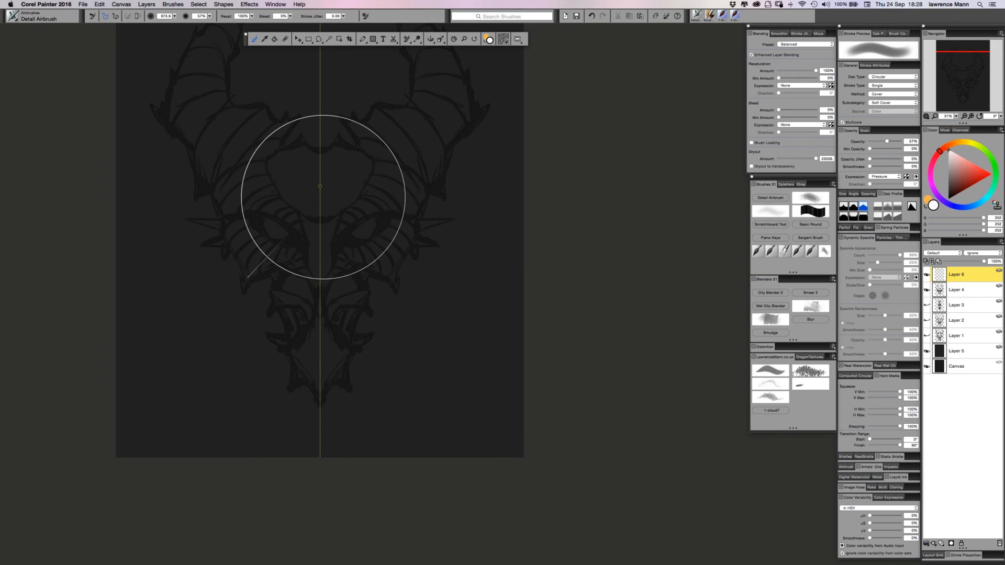
{"action": "left_click_drag", "start_coordinate": [340, 213], "coordinate": [345, 213]}
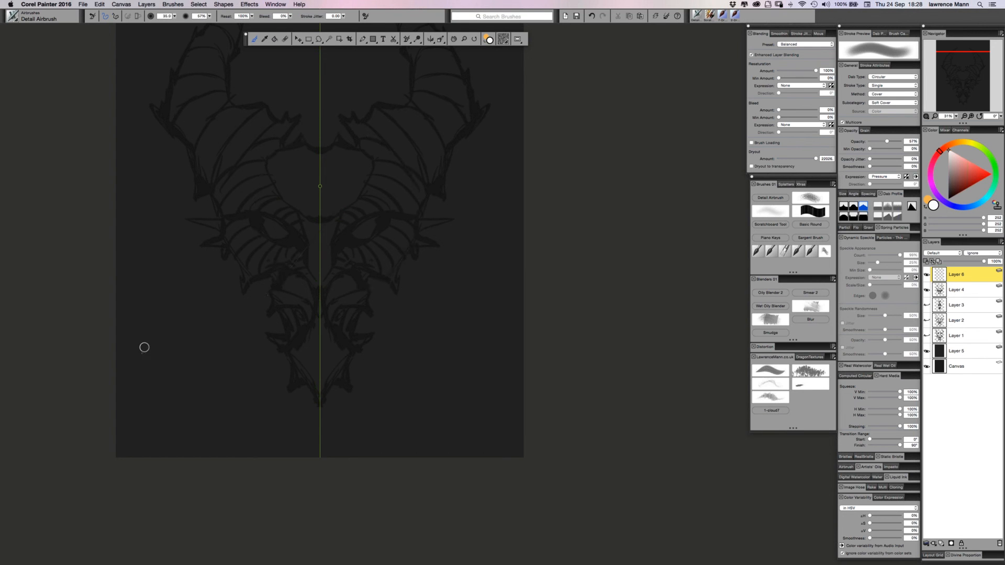
{"action": "mouse_move", "coordinate": [139, 335]}
{"action": "left_mouse_down"}
{"action": "mouse_move", "coordinate": [142, 351]}
{"action": "mouse_move", "coordinate": [131, 352]}
{"action": "mouse_move", "coordinate": [150, 330]}
{"action": "mouse_move", "coordinate": [193, 362]}
{"action": "left_mouse_up"}
{"action": "mouse_move", "coordinate": [197, 363]}
{"action": "left_mouse_down"}
{"action": "mouse_move", "coordinate": [210, 329]}
{"action": "mouse_move", "coordinate": [219, 362]}
{"action": "left_mouse_up"}
{"action": "mouse_move", "coordinate": [200, 349]}
{"action": "left_mouse_down"}
{"action": "mouse_move", "coordinate": [218, 360]}
{"action": "mouse_move", "coordinate": [224, 336]}
{"action": "mouse_move", "coordinate": [256, 329]}
{"action": "left_mouse_up"}
{"action": "mouse_move", "coordinate": [129, 365]}
{"action": "left_mouse_down"}
{"action": "mouse_move", "coordinate": [134, 386]}
{"action": "mouse_move", "coordinate": [156, 378]}
{"action": "left_mouse_up"}
{"action": "mouse_move", "coordinate": [155, 365]}
{"action": "left_mouse_down"}
{"action": "mouse_move", "coordinate": [153, 394]}
{"action": "mouse_move", "coordinate": [176, 365]}
{"action": "mouse_move", "coordinate": [187, 367]}
{"action": "left_mouse_up"}
{"action": "mouse_move", "coordinate": [178, 377]}
{"action": "left_mouse_down"}
{"action": "mouse_move", "coordinate": [161, 379]}
{"action": "mouse_move", "coordinate": [202, 395]}
{"action": "mouse_move", "coordinate": [196, 385]}
{"action": "left_mouse_up"}
{"action": "mouse_move", "coordinate": [202, 398]}
{"action": "left_mouse_down"}
{"action": "mouse_move", "coordinate": [203, 371]}
{"action": "mouse_move", "coordinate": [208, 382]}
{"action": "left_mouse_up"}
{"action": "mouse_move", "coordinate": [207, 382]}
{"action": "left_mouse_down"}
{"action": "mouse_move", "coordinate": [242, 395]}
{"action": "mouse_move", "coordinate": [271, 371]}
{"action": "mouse_move", "coordinate": [266, 405]}
{"action": "left_mouse_up"}
{"action": "mouse_move", "coordinate": [285, 373]}
{"action": "left_mouse_down"}
{"action": "mouse_move", "coordinate": [273, 397]}
{"action": "mouse_move", "coordinate": [287, 374]}
{"action": "mouse_move", "coordinate": [314, 369]}
{"action": "left_mouse_up"}
{"action": "left_click_drag", "start_coordinate": [184, 411], "coordinate": [185, 425]}
{"action": "left_click", "coordinate": [187, 436]}
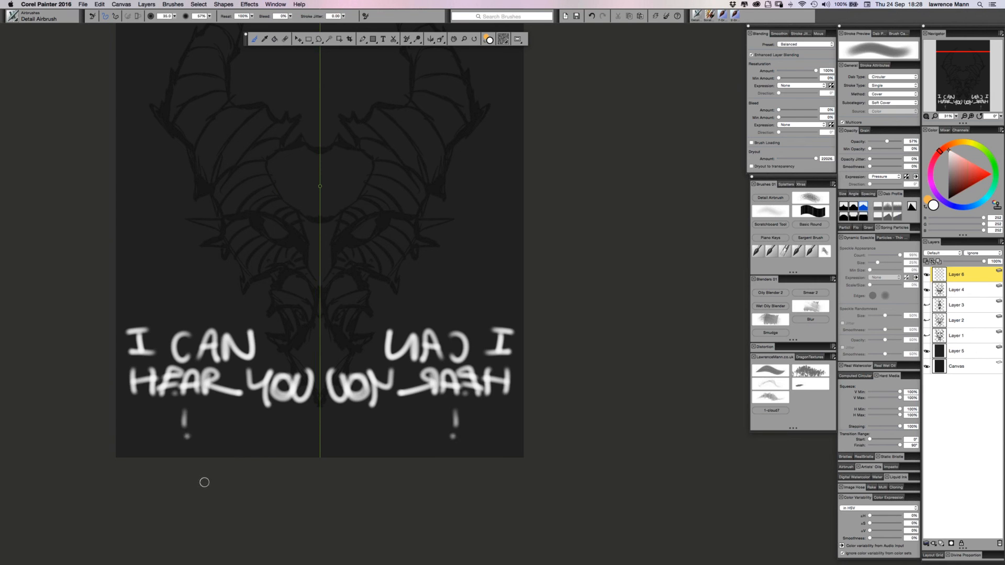
{"action": "left_click", "coordinate": [999, 545]}
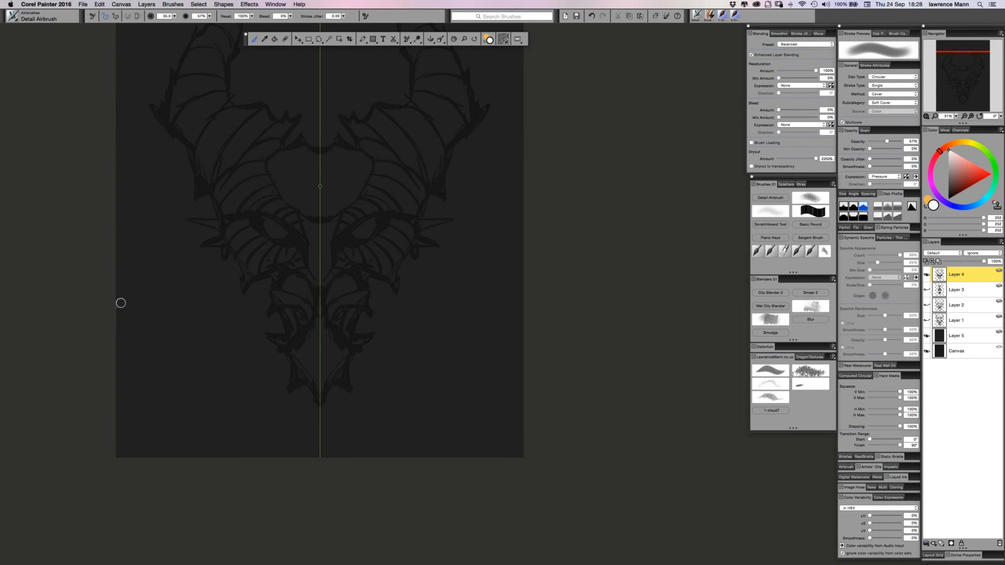
{"action": "left_click_drag", "start_coordinate": [165, 310], "coordinate": [175, 321]}
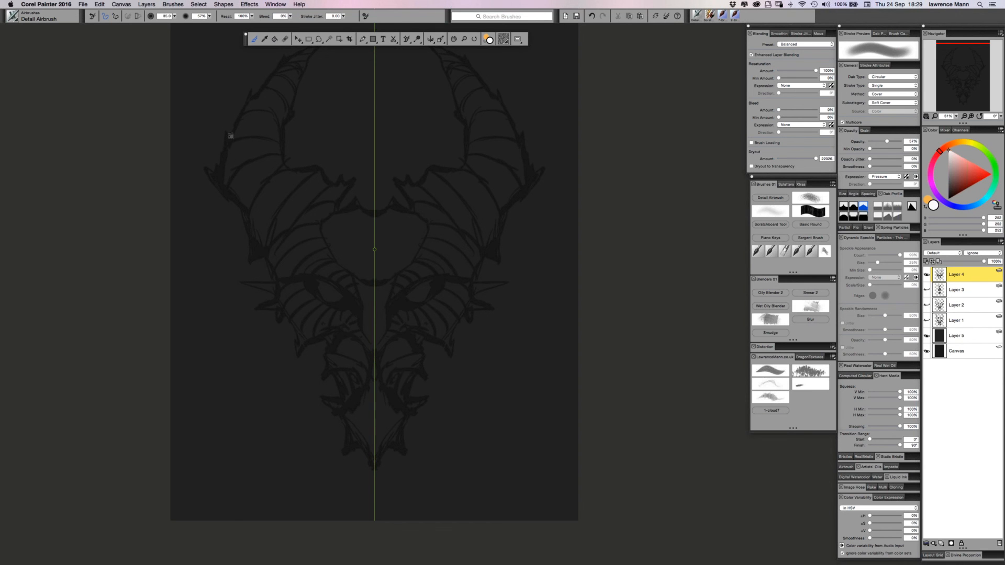
{"action": "scroll", "coordinate": [250, 133], "scroll_direction": "left", "scroll_amount": 3}
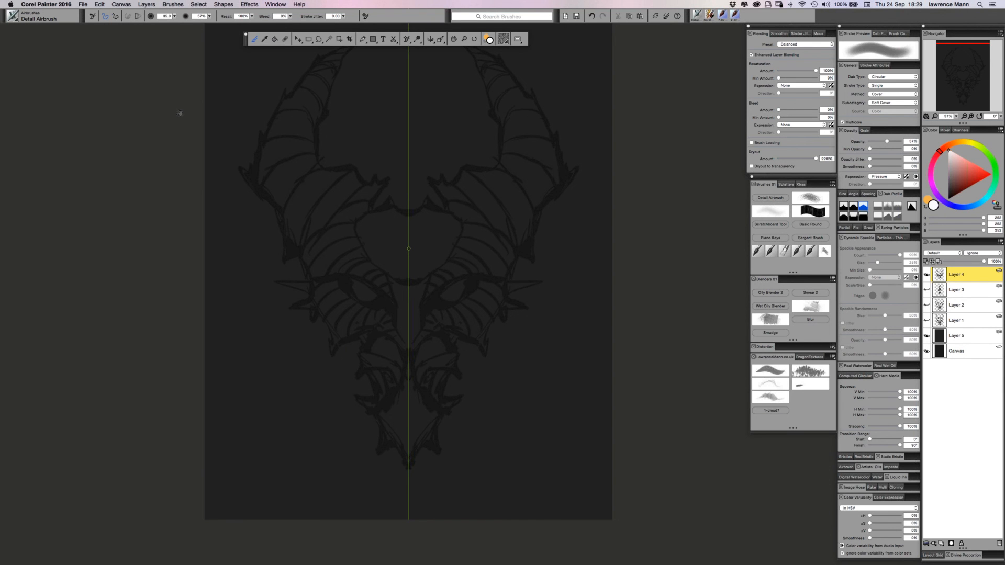
{"action": "scroll", "coordinate": [180, 113], "scroll_direction": "right", "scroll_amount": 5}
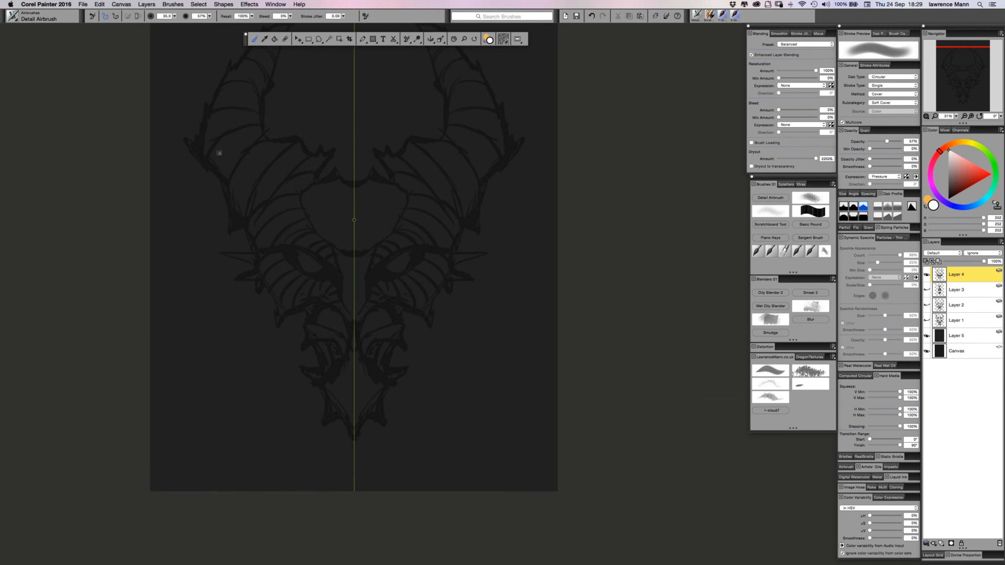
{"action": "scroll", "coordinate": [219, 152], "scroll_direction": "up", "scroll_amount": 3}
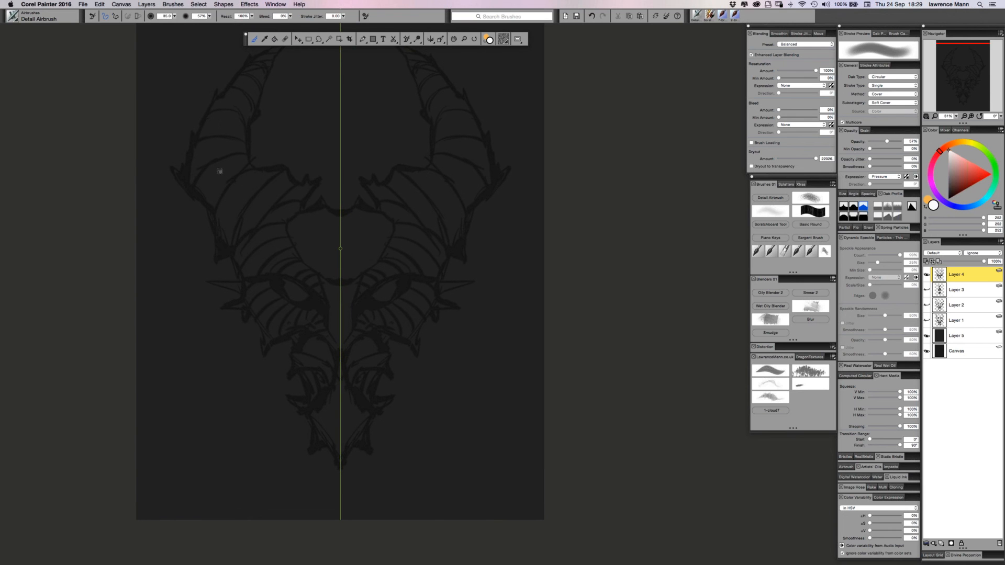
{"action": "scroll", "coordinate": [218, 175], "scroll_direction": "down", "scroll_amount": 1}
{"action": "scroll", "coordinate": [218, 174], "scroll_direction": "up", "scroll_amount": 1}
{"action": "scroll", "coordinate": [211, 151], "scroll_direction": "right", "scroll_amount": 1}
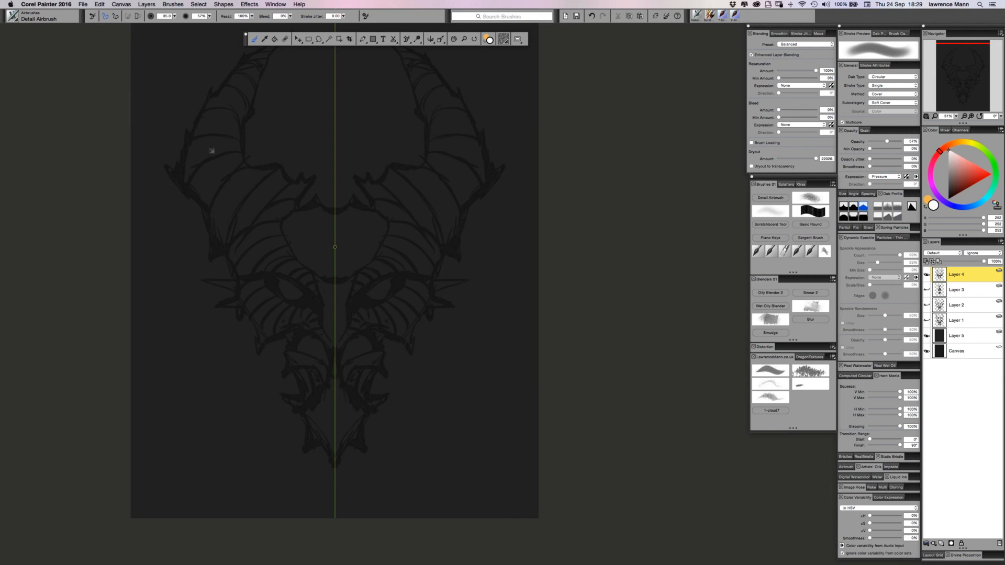
{"action": "scroll", "coordinate": [212, 151], "scroll_direction": "left", "scroll_amount": 1}
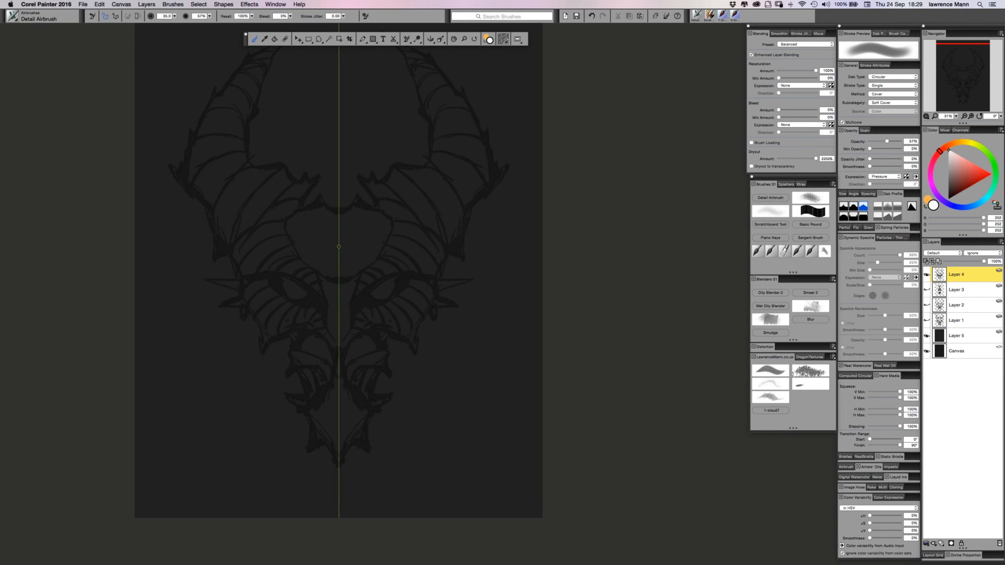
{"action": "scroll", "coordinate": [211, 164], "scroll_direction": "up", "scroll_amount": 1}
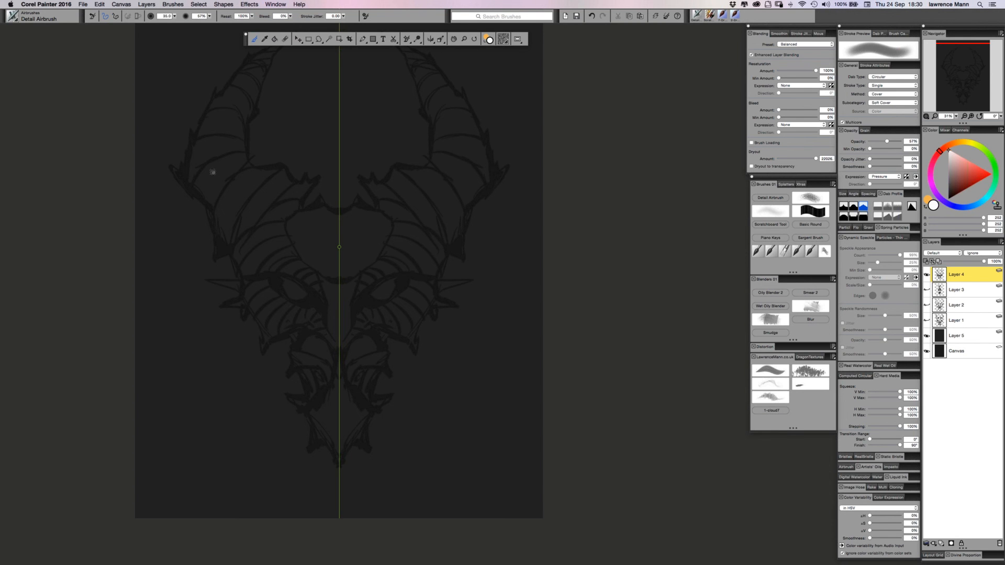
{"action": "left_click_drag", "start_coordinate": [213, 172], "coordinate": [218, 178]}
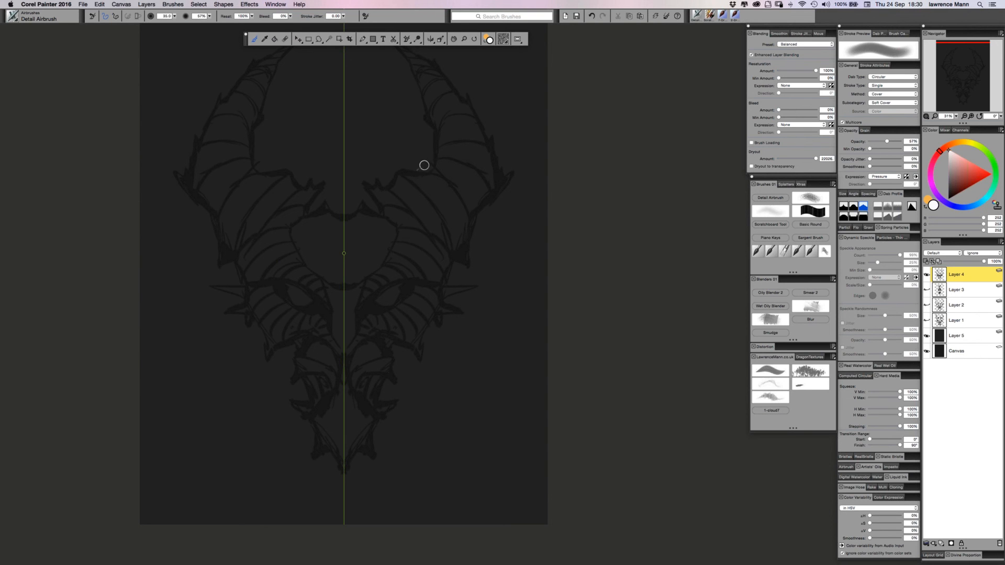
{"action": "mouse_move", "coordinate": [321, 178]}
{"action": "left_mouse_down"}
{"action": "mouse_move", "coordinate": [325, 189]}
{"action": "mouse_move", "coordinate": [321, 174]}
{"action": "left_mouse_up"}
{"action": "left_click_drag", "start_coordinate": [449, 84], "coordinate": [456, 107]}
{"action": "key", "text": "super+z"}
Airbrush soft black shading on Layer 4 along the outer horns and down the sides of the dragon's face.
{"action": "left_click", "coordinate": [951, 185]}
{"action": "left_click", "coordinate": [948, 203]}
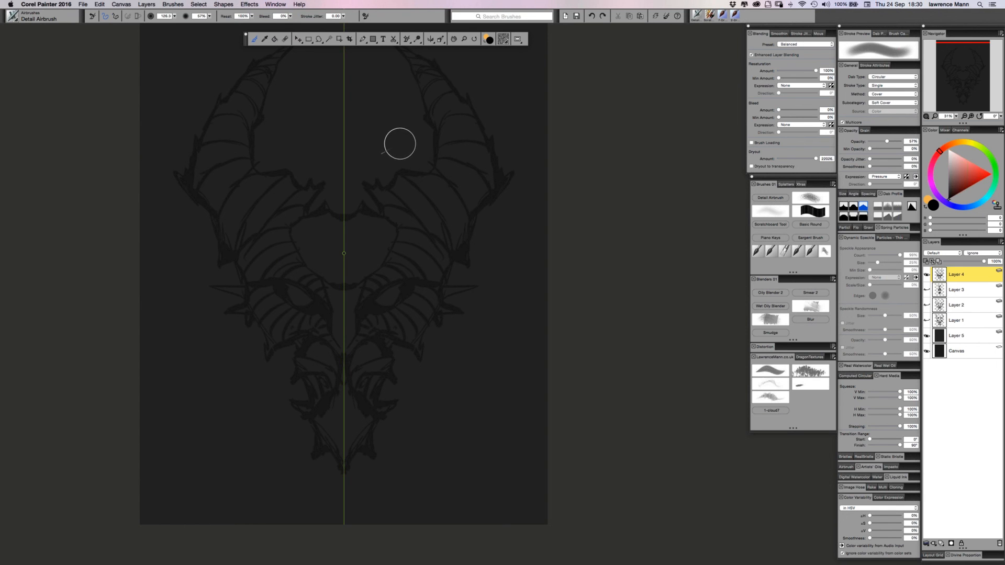
{"action": "left_click_drag", "start_coordinate": [399, 143], "coordinate": [400, 151]}
{"action": "mouse_move", "coordinate": [434, 68]}
{"action": "left_mouse_down"}
{"action": "mouse_move", "coordinate": [464, 116]}
{"action": "mouse_move", "coordinate": [465, 105]}
{"action": "mouse_move", "coordinate": [485, 195]}
{"action": "left_mouse_up"}
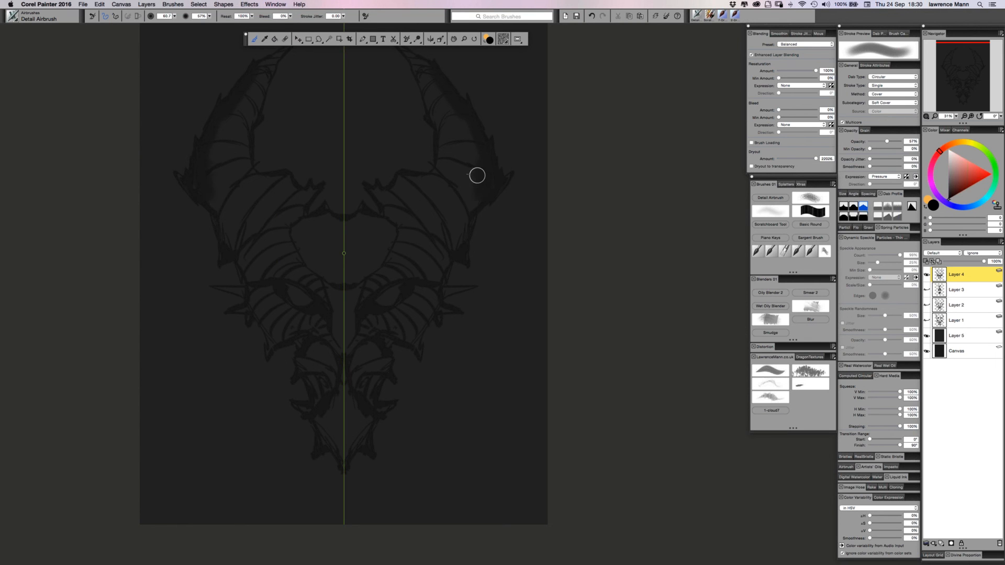
{"action": "mouse_move", "coordinate": [469, 198]}
{"action": "left_mouse_down"}
{"action": "mouse_move", "coordinate": [461, 248]}
{"action": "mouse_move", "coordinate": [473, 208]}
{"action": "mouse_move", "coordinate": [465, 234]}
{"action": "mouse_move", "coordinate": [454, 214]}
{"action": "mouse_move", "coordinate": [441, 266]}
{"action": "mouse_move", "coordinate": [389, 313]}
{"action": "mouse_move", "coordinate": [443, 269]}
{"action": "mouse_move", "coordinate": [437, 302]}
{"action": "mouse_move", "coordinate": [431, 287]}
{"action": "mouse_move", "coordinate": [431, 304]}
{"action": "mouse_move", "coordinate": [415, 286]}
{"action": "mouse_move", "coordinate": [428, 295]}
{"action": "mouse_move", "coordinate": [386, 297]}
{"action": "mouse_move", "coordinate": [424, 285]}
{"action": "mouse_move", "coordinate": [428, 309]}
{"action": "mouse_move", "coordinate": [404, 327]}
{"action": "mouse_move", "coordinate": [376, 327]}
{"action": "mouse_move", "coordinate": [414, 290]}
{"action": "mouse_move", "coordinate": [391, 314]}
{"action": "mouse_move", "coordinate": [399, 311]}
{"action": "mouse_move", "coordinate": [370, 316]}
{"action": "mouse_move", "coordinate": [348, 345]}
{"action": "mouse_move", "coordinate": [361, 352]}
{"action": "mouse_move", "coordinate": [370, 317]}
{"action": "mouse_move", "coordinate": [339, 376]}
{"action": "mouse_move", "coordinate": [364, 334]}
{"action": "mouse_move", "coordinate": [338, 368]}
{"action": "mouse_move", "coordinate": [354, 349]}
{"action": "mouse_move", "coordinate": [343, 367]}
{"action": "mouse_move", "coordinate": [389, 342]}
{"action": "mouse_move", "coordinate": [340, 357]}
{"action": "mouse_move", "coordinate": [353, 358]}
{"action": "mouse_move", "coordinate": [367, 327]}
{"action": "mouse_move", "coordinate": [382, 332]}
{"action": "mouse_move", "coordinate": [372, 338]}
{"action": "mouse_move", "coordinate": [414, 338]}
{"action": "left_mouse_up"}
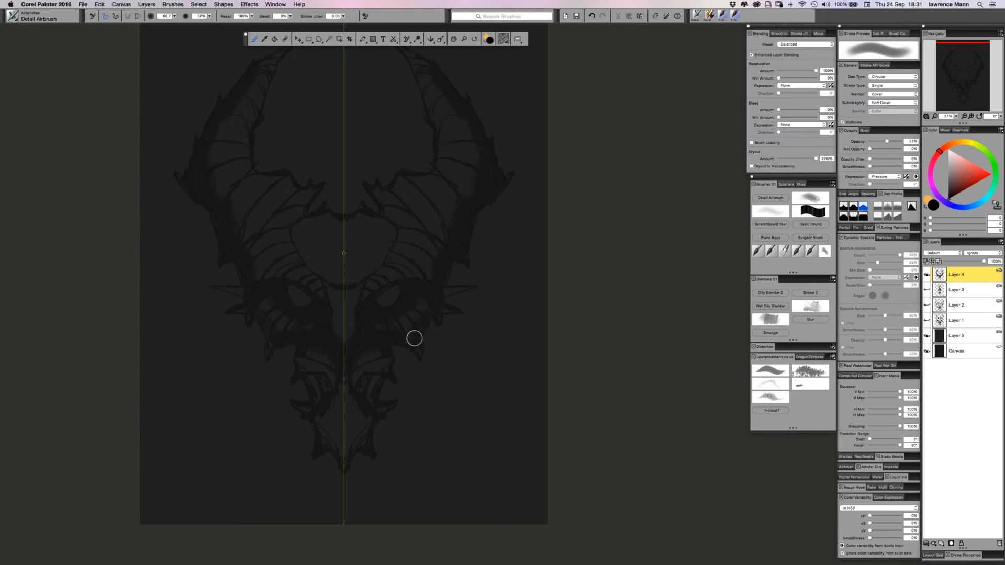
Airbrush black shading around the inside of the heart-shaped forehead plate and over the brow area.
{"action": "mouse_move", "coordinate": [390, 222]}
{"action": "left_mouse_down"}
{"action": "mouse_move", "coordinate": [388, 253]}
{"action": "mouse_move", "coordinate": [375, 246]}
{"action": "left_mouse_up"}
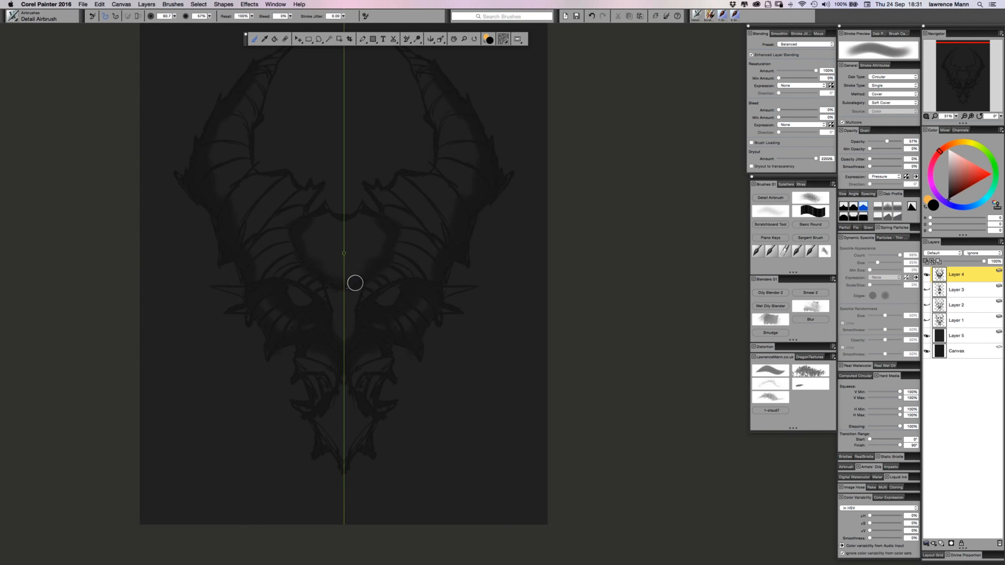
{"action": "mouse_move", "coordinate": [320, 215]}
{"action": "left_mouse_down"}
{"action": "mouse_move", "coordinate": [344, 223]}
{"action": "mouse_move", "coordinate": [302, 257]}
{"action": "mouse_move", "coordinate": [314, 248]}
{"action": "mouse_move", "coordinate": [325, 268]}
{"action": "mouse_move", "coordinate": [352, 268]}
{"action": "left_mouse_up"}
{"action": "mouse_move", "coordinate": [317, 329]}
{"action": "left_mouse_down"}
{"action": "mouse_move", "coordinate": [267, 286]}
{"action": "mouse_move", "coordinate": [308, 302]}
{"action": "mouse_move", "coordinate": [315, 337]}
{"action": "mouse_move", "coordinate": [282, 310]}
{"action": "mouse_move", "coordinate": [323, 312]}
{"action": "mouse_move", "coordinate": [284, 279]}
{"action": "mouse_move", "coordinate": [237, 209]}
{"action": "mouse_move", "coordinate": [250, 240]}
{"action": "mouse_move", "coordinate": [240, 204]}
{"action": "mouse_move", "coordinate": [214, 189]}
{"action": "mouse_move", "coordinate": [237, 270]}
{"action": "mouse_move", "coordinate": [265, 265]}
{"action": "mouse_move", "coordinate": [240, 224]}
{"action": "mouse_move", "coordinate": [263, 306]}
{"action": "mouse_move", "coordinate": [238, 302]}
{"action": "mouse_move", "coordinate": [260, 290]}
{"action": "mouse_move", "coordinate": [261, 268]}
{"action": "mouse_move", "coordinate": [326, 306]}
{"action": "mouse_move", "coordinate": [321, 285]}
{"action": "left_mouse_up"}
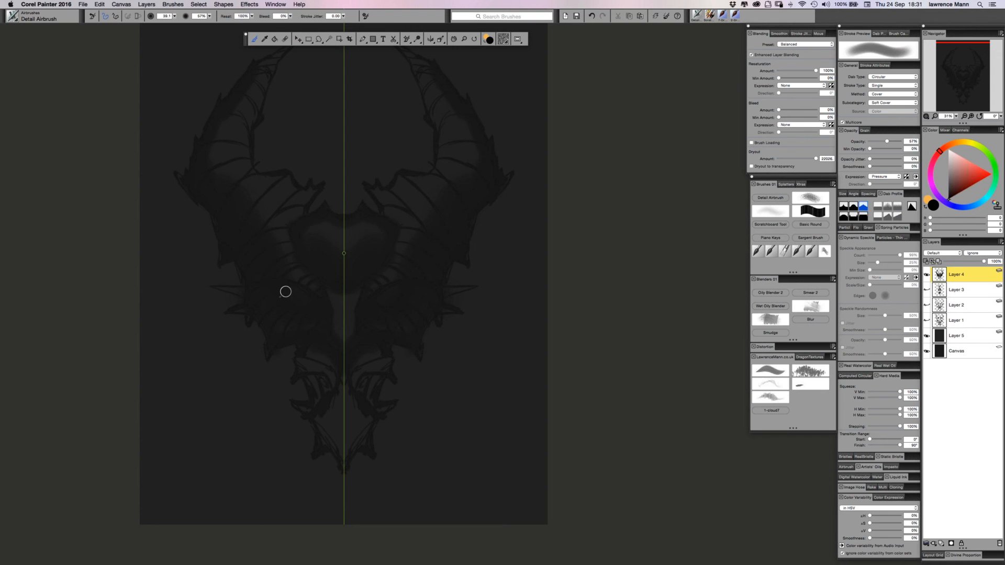
Deepen the black shading over the cheeks, inner horns and snout with an enlarged Detail Airbrush.
{"action": "left_click_drag", "start_coordinate": [280, 267], "coordinate": [280, 268]}
{"action": "left_click_drag", "start_coordinate": [239, 235], "coordinate": [265, 235]}
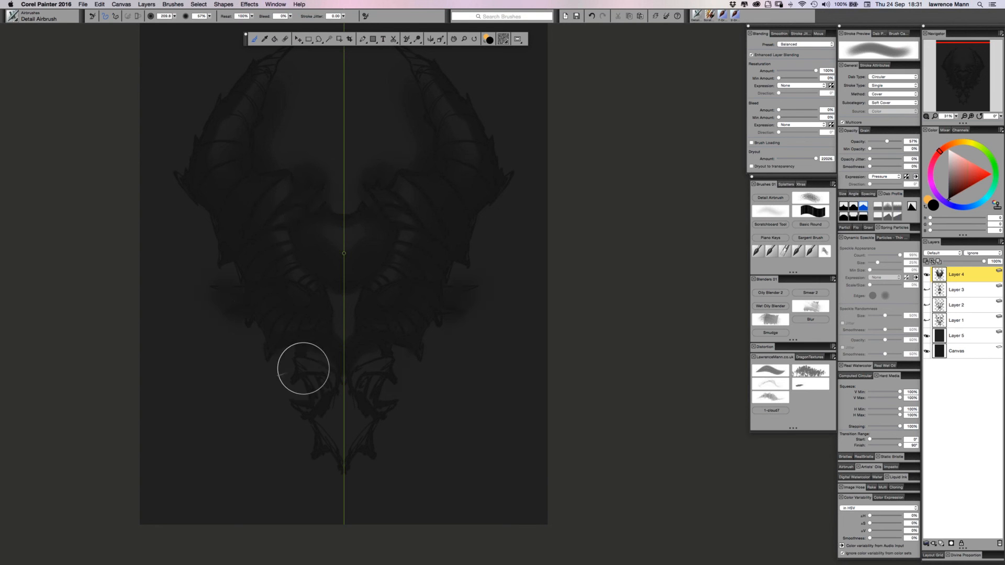
{"action": "mouse_move", "coordinate": [324, 377]}
{"action": "left_mouse_down"}
{"action": "mouse_move", "coordinate": [319, 431]}
{"action": "mouse_move", "coordinate": [331, 421]}
{"action": "mouse_move", "coordinate": [309, 429]}
{"action": "mouse_move", "coordinate": [329, 465]}
{"action": "left_mouse_up"}
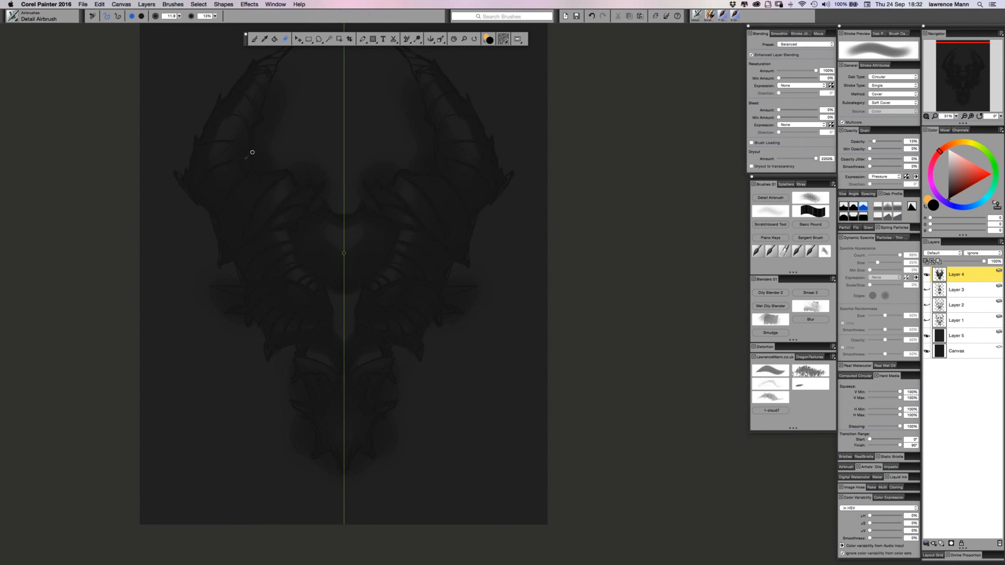
Erase the excess shading around the horns, side spikes and snout at 100% opacity to sharpen the dragon's silhouette.
{"action": "left_click", "coordinate": [144, 18]}
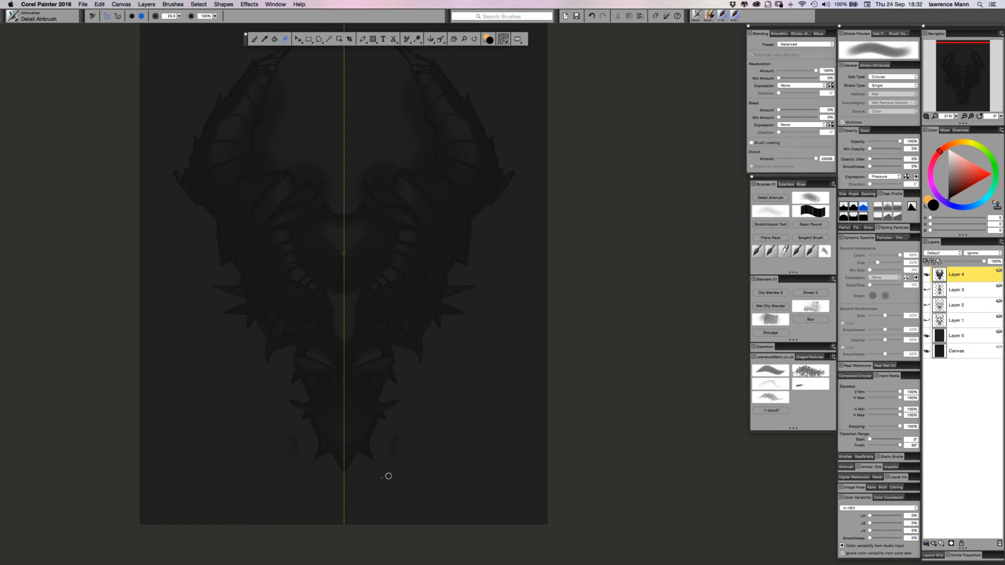
{"action": "key", "text": "b"}
{"action": "key", "text": "n"}
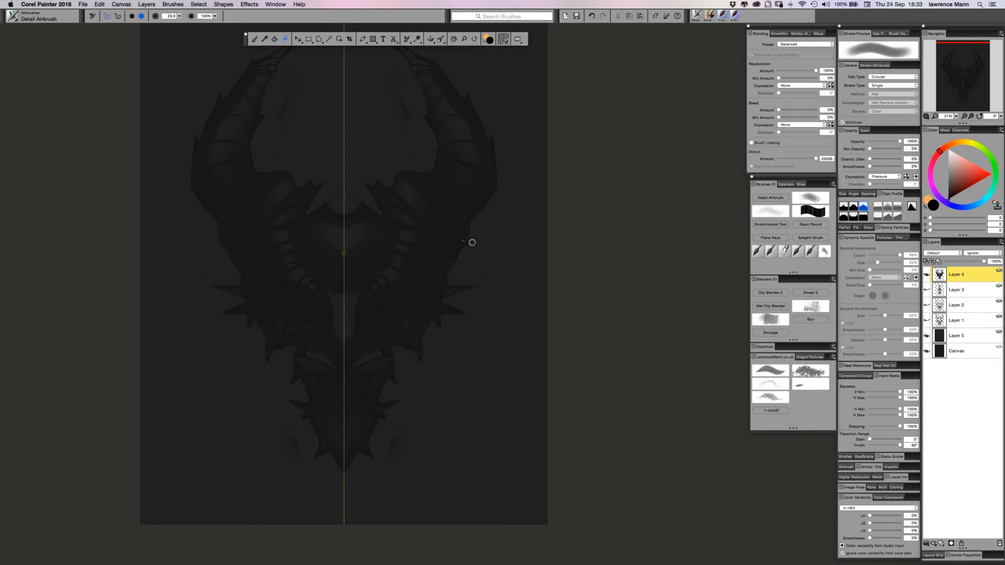
{"action": "left_click_drag", "start_coordinate": [461, 249], "coordinate": [456, 273]}
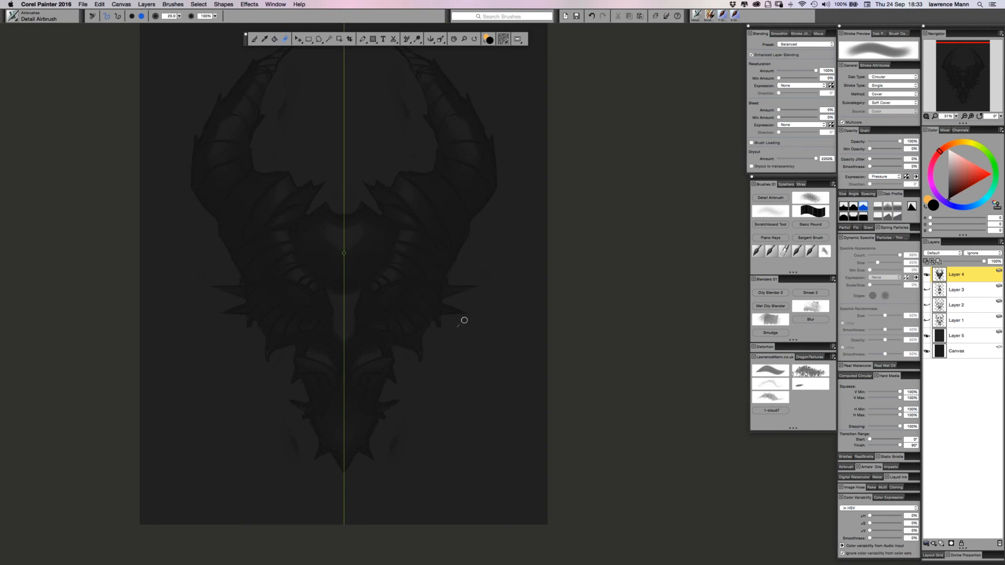
{"action": "left_click_drag", "start_coordinate": [438, 316], "coordinate": [428, 328]}
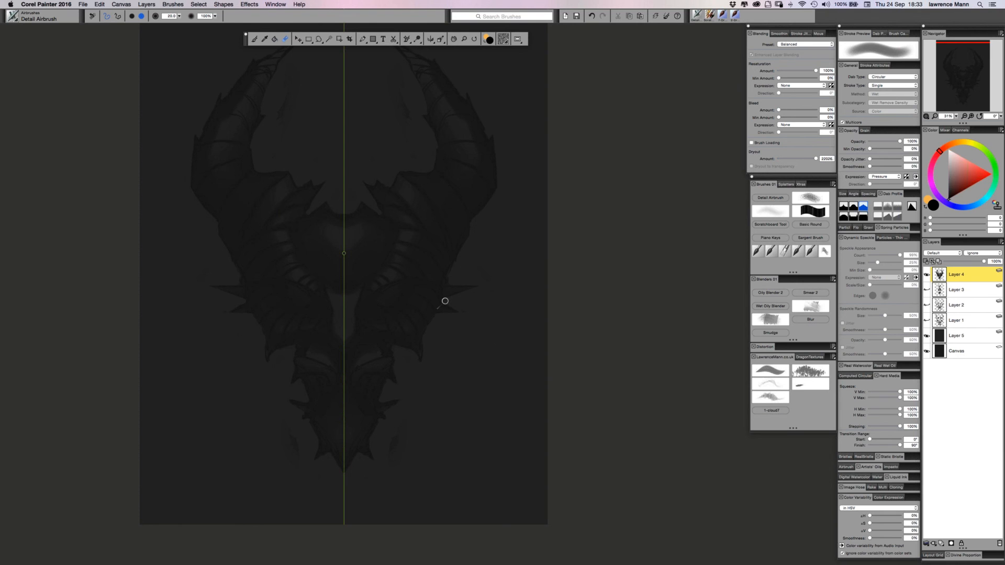
{"action": "mouse_move", "coordinate": [481, 297]}
{"action": "left_mouse_down"}
{"action": "mouse_move", "coordinate": [449, 282]}
{"action": "mouse_move", "coordinate": [464, 276]}
{"action": "left_mouse_up"}
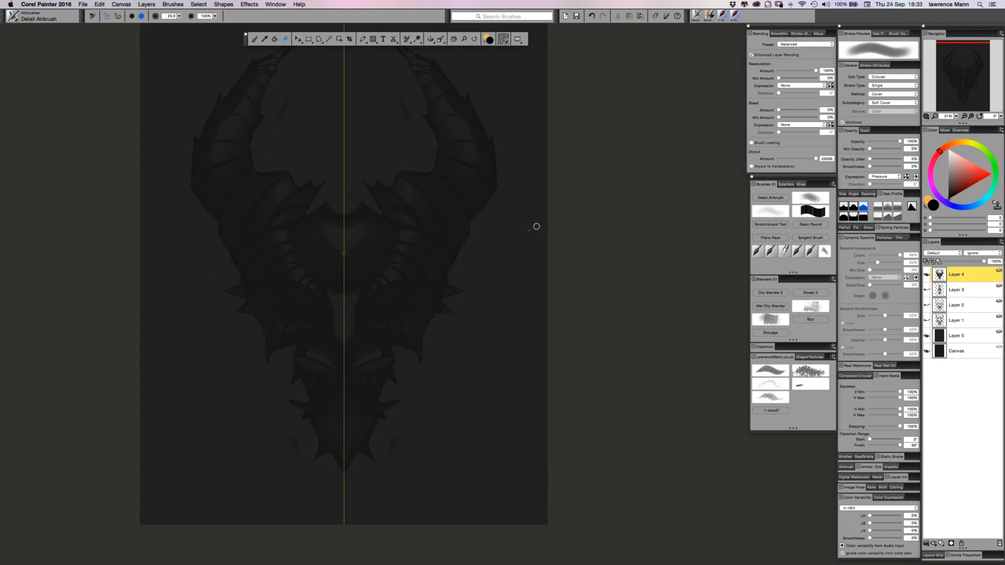
Paint black scale texture over the nose bridge and snout with the 1-Dragon Texture Brushes ABR brush.
{"action": "left_click", "coordinate": [803, 357]}
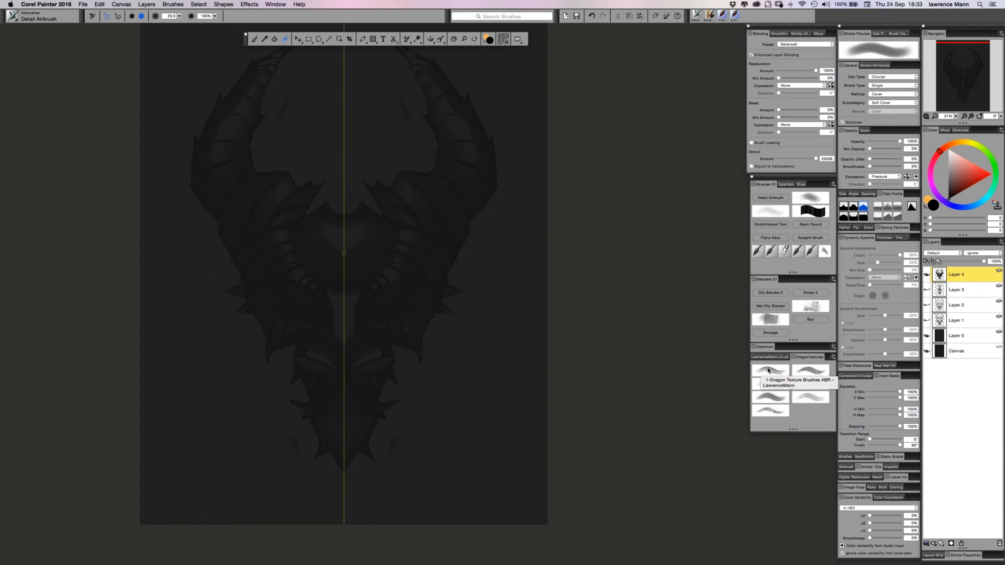
{"action": "left_click", "coordinate": [764, 372]}
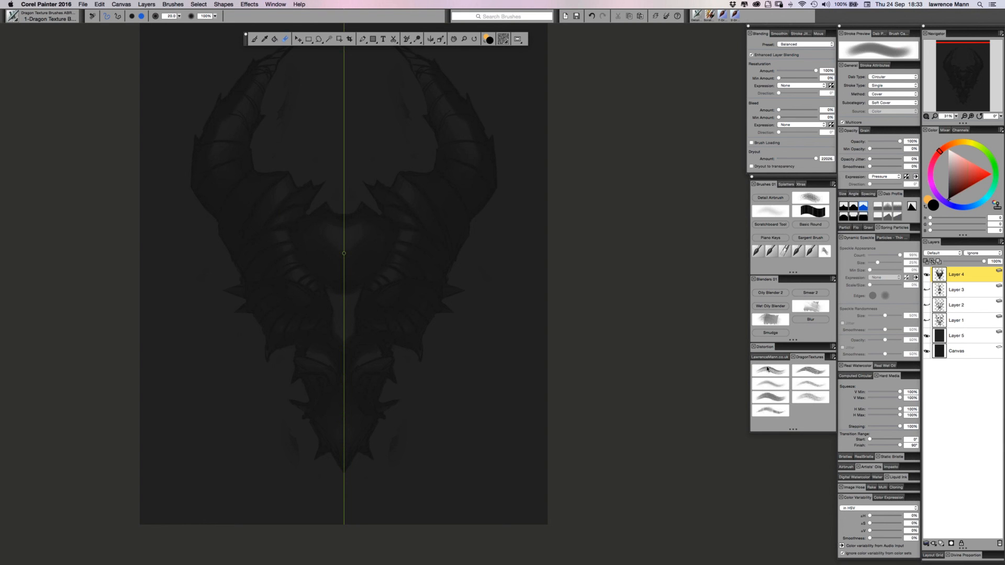
{"action": "left_click", "coordinate": [769, 371]}
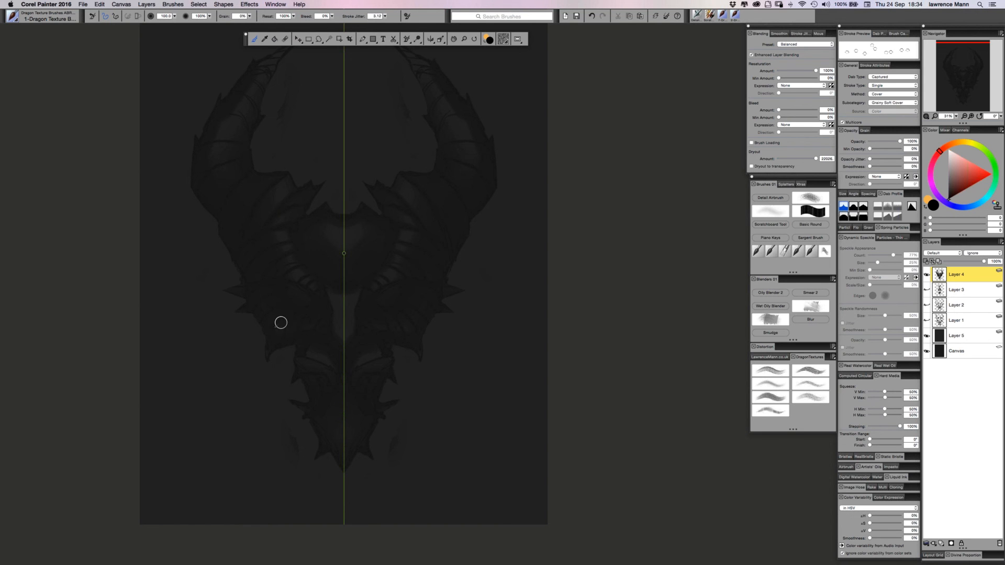
{"action": "left_click_drag", "start_coordinate": [288, 302], "coordinate": [293, 316]}
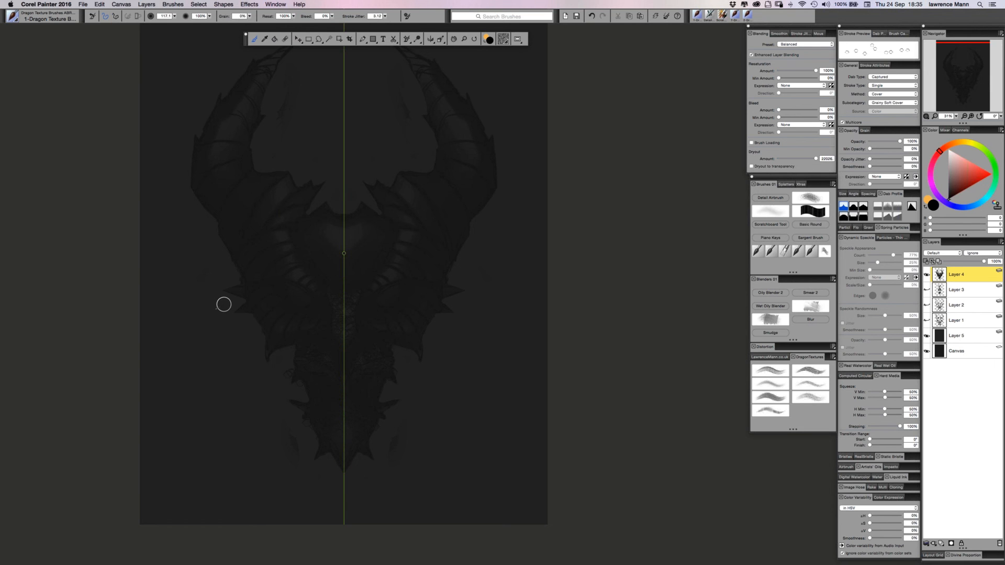
Erase soft highlights into the curved head plates below the horn base, using the Eraser at 13% opacity.
{"action": "key", "text": "n"}
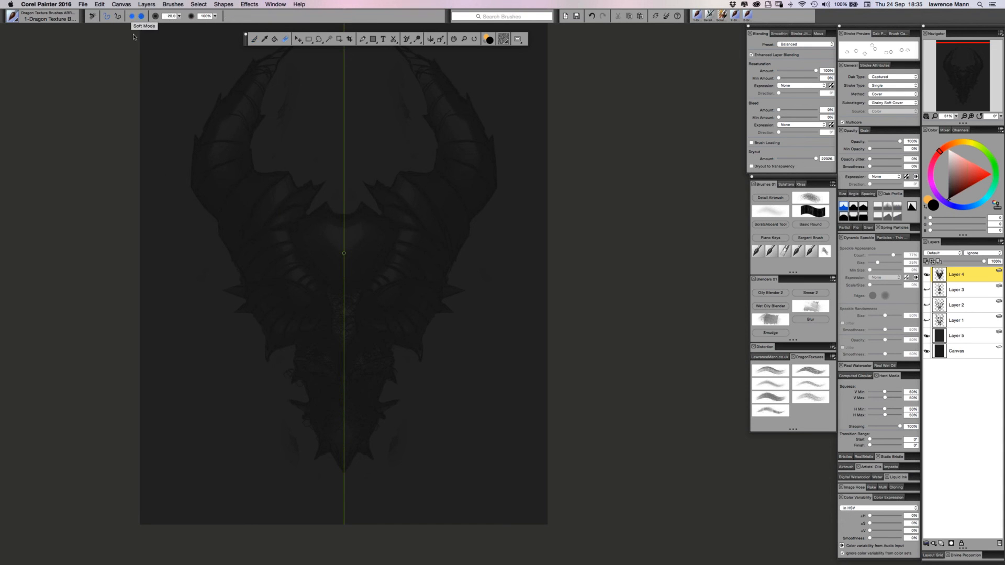
{"action": "key", "text": "b"}
{"action": "key", "text": "super+minus"}
{"action": "scroll", "coordinate": [213, 213], "scroll_direction": "up", "scroll_amount": 7}
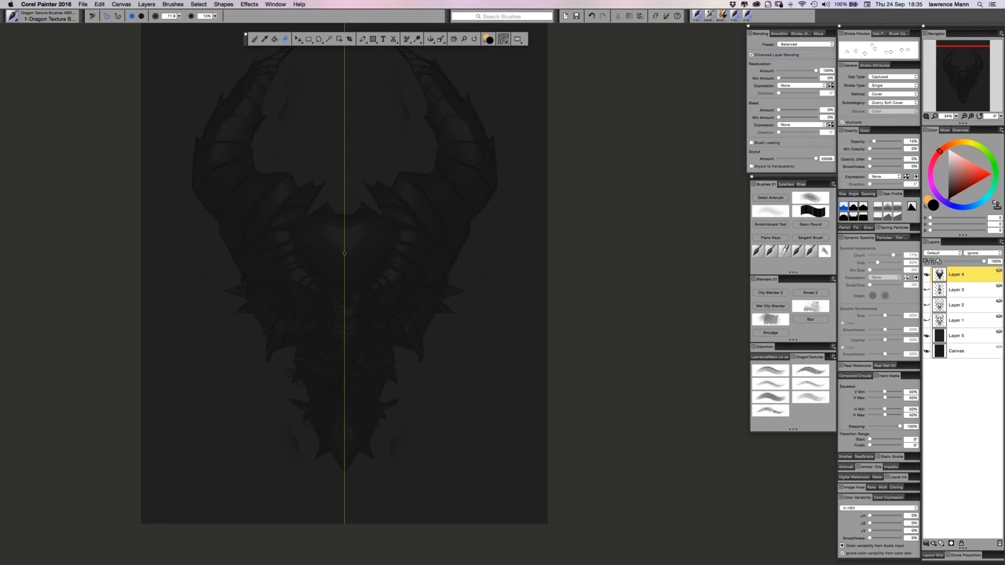
{"action": "scroll", "coordinate": [501, 283], "scroll_direction": "up", "scroll_amount": 3}
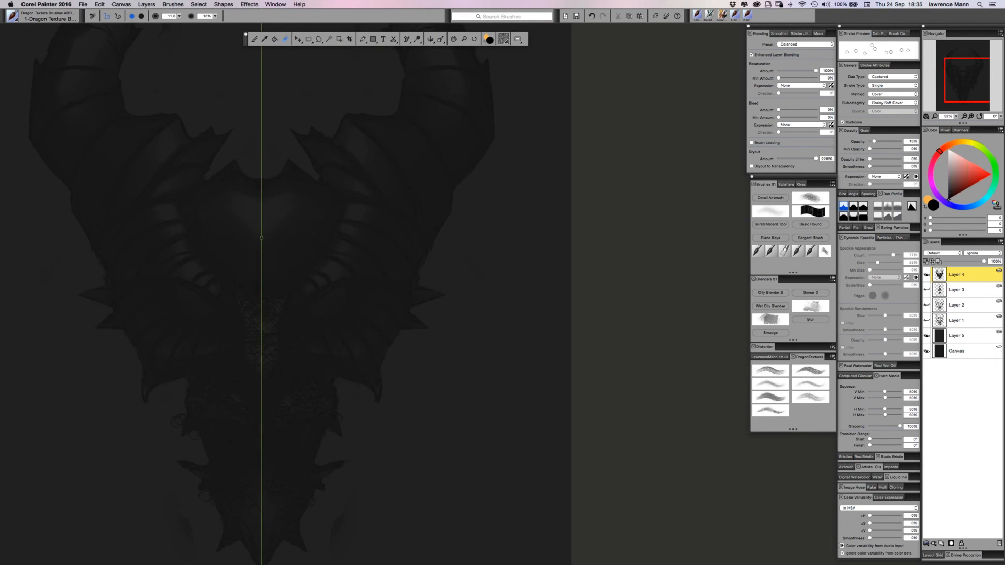
{"action": "left_click_drag", "start_coordinate": [186, 196], "coordinate": [417, 265]}
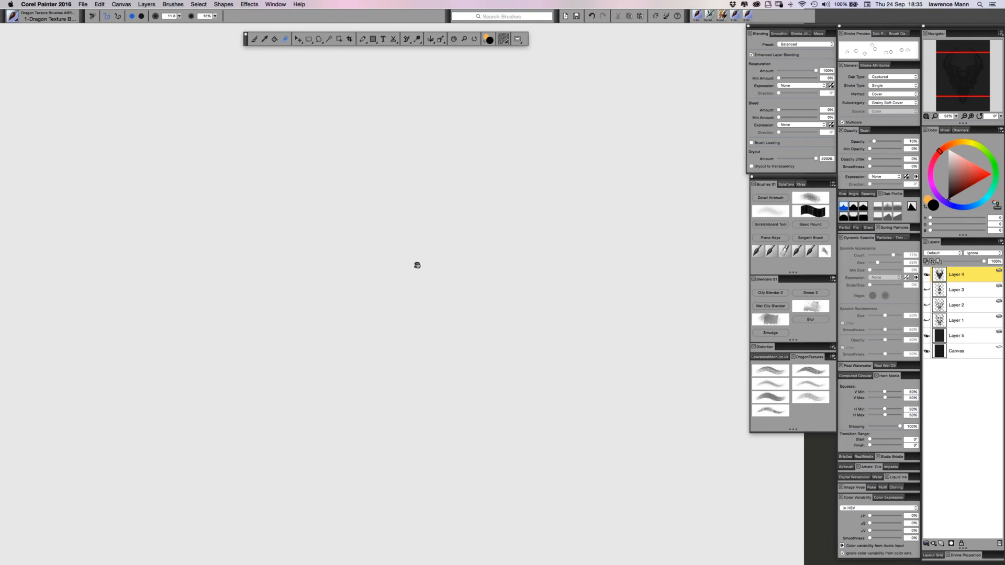
{"action": "scroll", "coordinate": [418, 266], "scroll_direction": "down", "scroll_amount": 3}
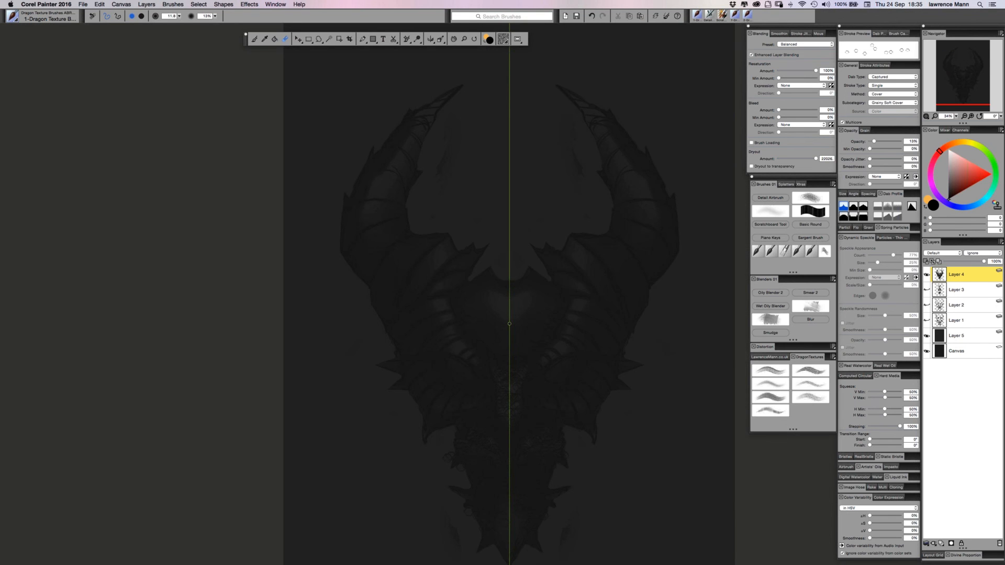
{"action": "scroll", "coordinate": [509, 323], "scroll_direction": "up", "scroll_amount": 3}
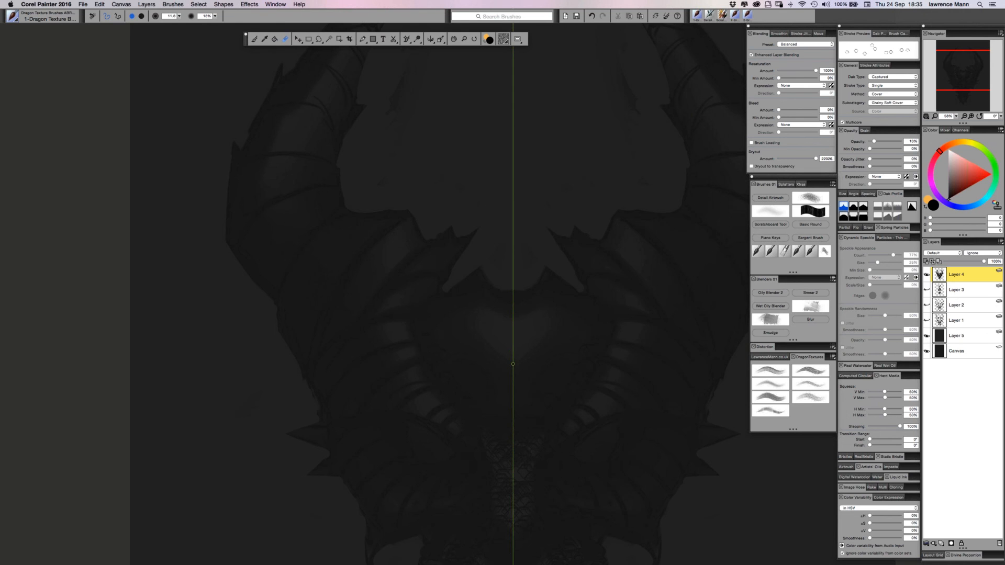
{"action": "scroll", "coordinate": [379, 262], "scroll_direction": "up", "scroll_amount": 2}
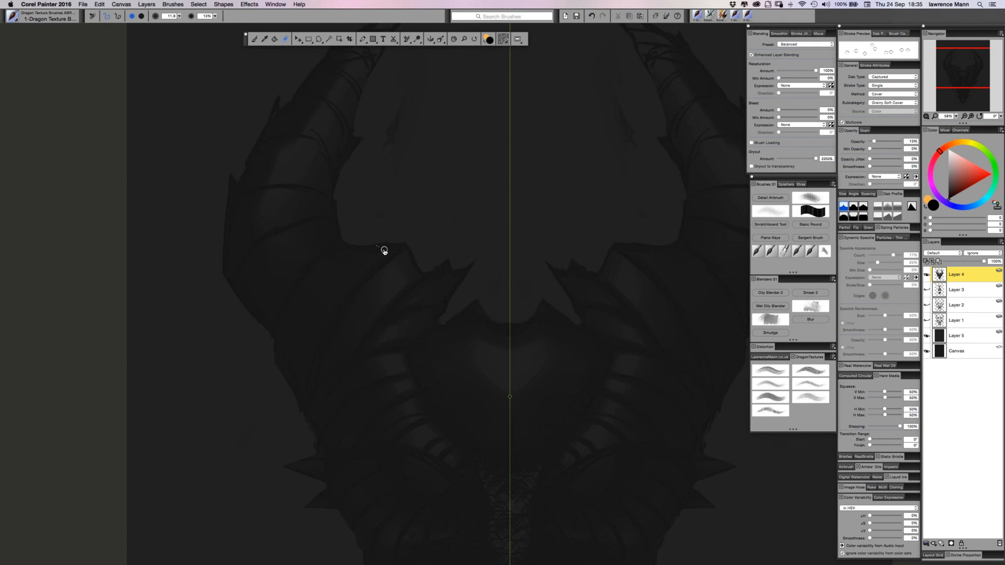
{"action": "key", "text": "Tab"}
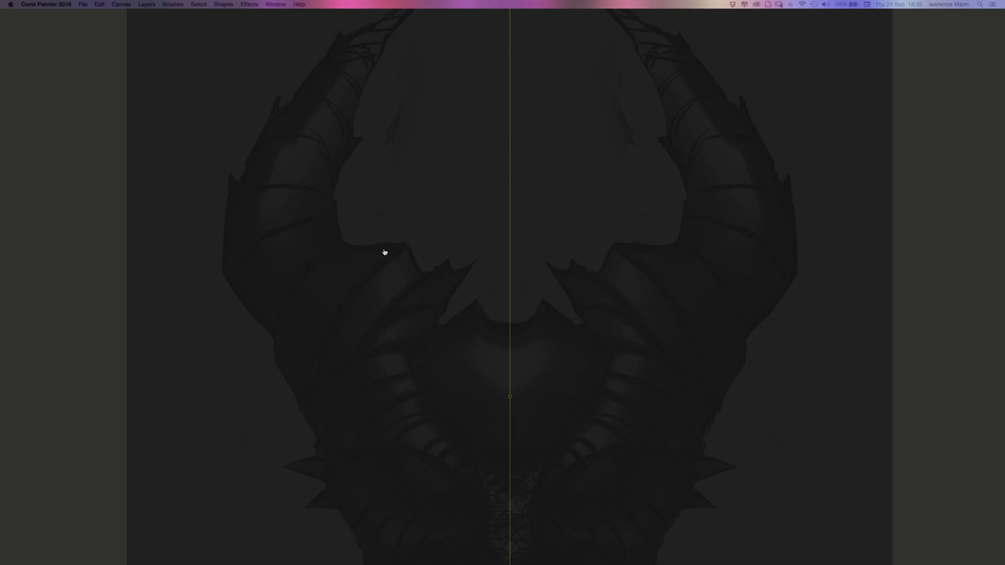
{"action": "key", "text": "Tab"}
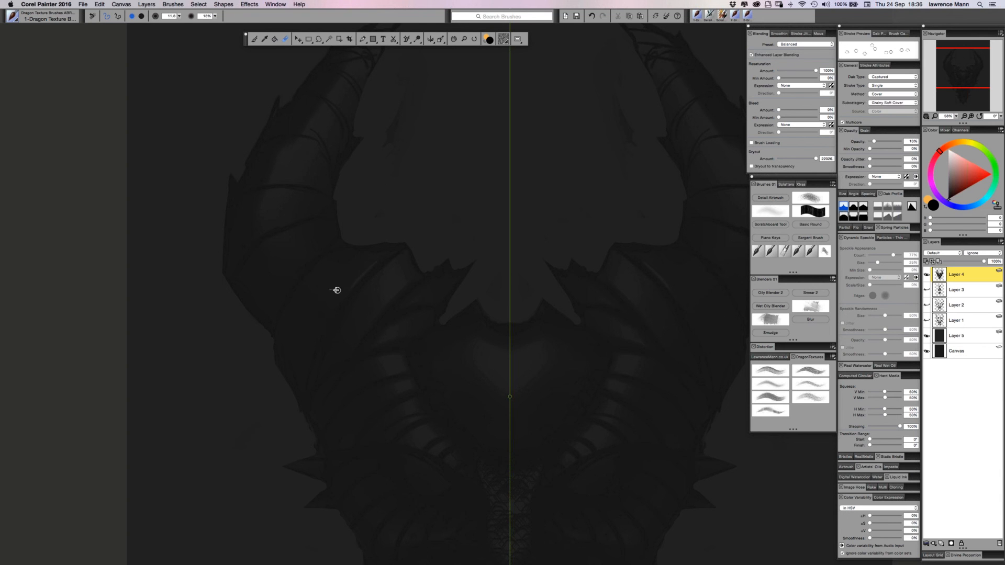
{"action": "mouse_move", "coordinate": [338, 290]}
{"action": "left_mouse_down"}
{"action": "mouse_move", "coordinate": [378, 260]}
{"action": "mouse_move", "coordinate": [323, 329]}
{"action": "left_mouse_up"}
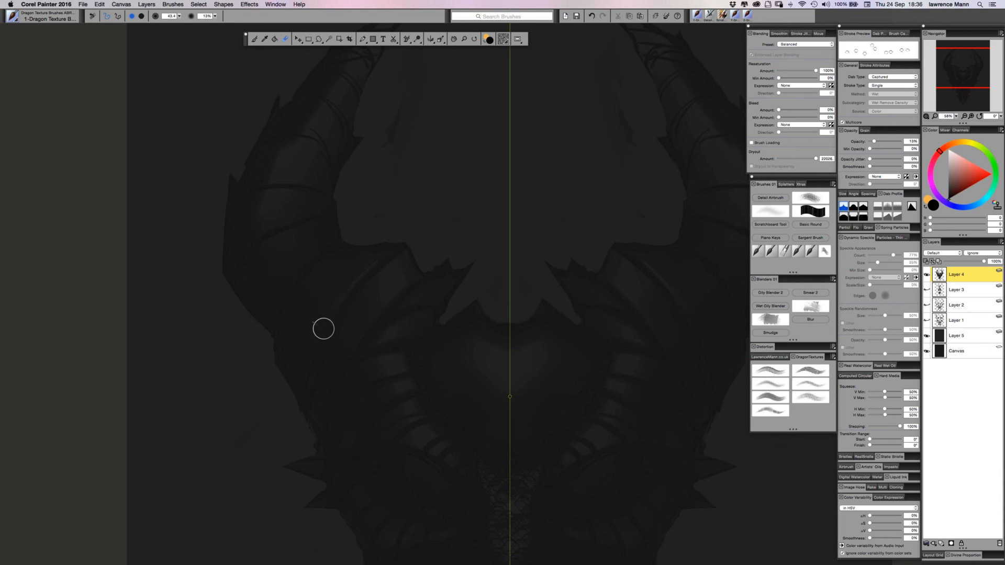
{"action": "left_click_drag", "start_coordinate": [349, 287], "coordinate": [324, 331]}
{"action": "left_click_drag", "start_coordinate": [388, 249], "coordinate": [319, 341]}
{"action": "left_click_drag", "start_coordinate": [339, 300], "coordinate": [312, 360]}
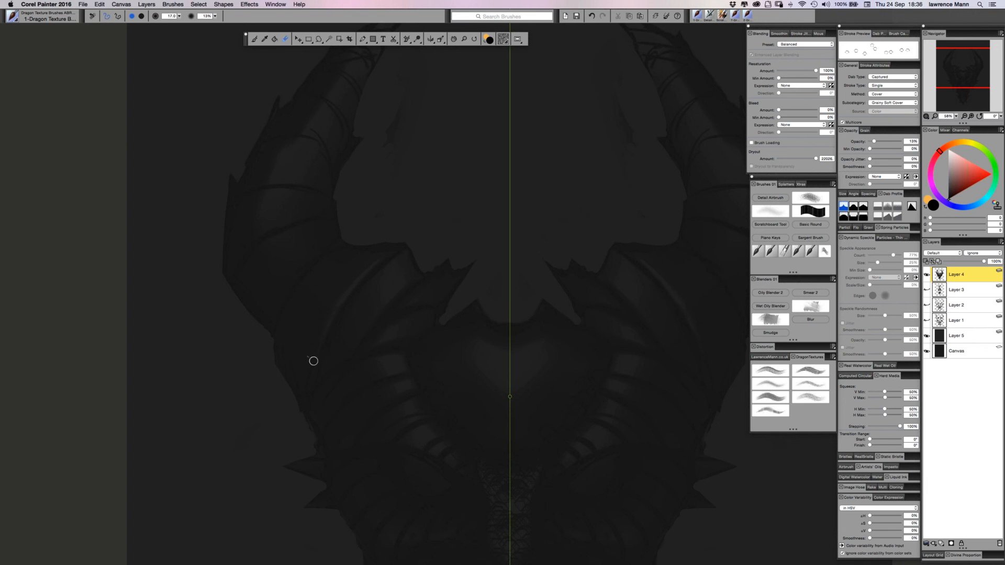
{"action": "mouse_move", "coordinate": [384, 260]}
{"action": "left_mouse_down"}
{"action": "mouse_move", "coordinate": [348, 291]}
{"action": "mouse_move", "coordinate": [366, 273]}
{"action": "mouse_move", "coordinate": [315, 346]}
{"action": "mouse_move", "coordinate": [320, 333]}
{"action": "mouse_move", "coordinate": [306, 390]}
{"action": "left_mouse_up"}
Erase faint highlight bands across the lowest horn segment and the plate beside the inner spikes.
{"action": "mouse_move", "coordinate": [328, 246]}
{"action": "left_mouse_down"}
{"action": "mouse_move", "coordinate": [305, 265]}
{"action": "mouse_move", "coordinate": [273, 328]}
{"action": "mouse_move", "coordinate": [344, 241]}
{"action": "mouse_move", "coordinate": [304, 265]}
{"action": "mouse_move", "coordinate": [273, 327]}
{"action": "left_mouse_up"}
{"action": "mouse_move", "coordinate": [344, 238]}
{"action": "left_mouse_down"}
{"action": "mouse_move", "coordinate": [295, 279]}
{"action": "mouse_move", "coordinate": [272, 328]}
{"action": "left_mouse_up"}
{"action": "mouse_move", "coordinate": [422, 273]}
{"action": "left_mouse_down"}
{"action": "mouse_move", "coordinate": [384, 301]}
{"action": "mouse_move", "coordinate": [412, 278]}
{"action": "mouse_move", "coordinate": [351, 343]}
{"action": "mouse_move", "coordinate": [314, 405]}
{"action": "mouse_move", "coordinate": [408, 284]}
{"action": "left_mouse_up"}
{"action": "left_click_drag", "start_coordinate": [410, 281], "coordinate": [382, 303]}
Raise the eraser opacity to 26% and strengthen the highlights along the edges of the overlapping head plates.
{"action": "left_click", "coordinate": [178, 17]}
{"action": "left_click_drag", "start_coordinate": [193, 23], "coordinate": [199, 23]}
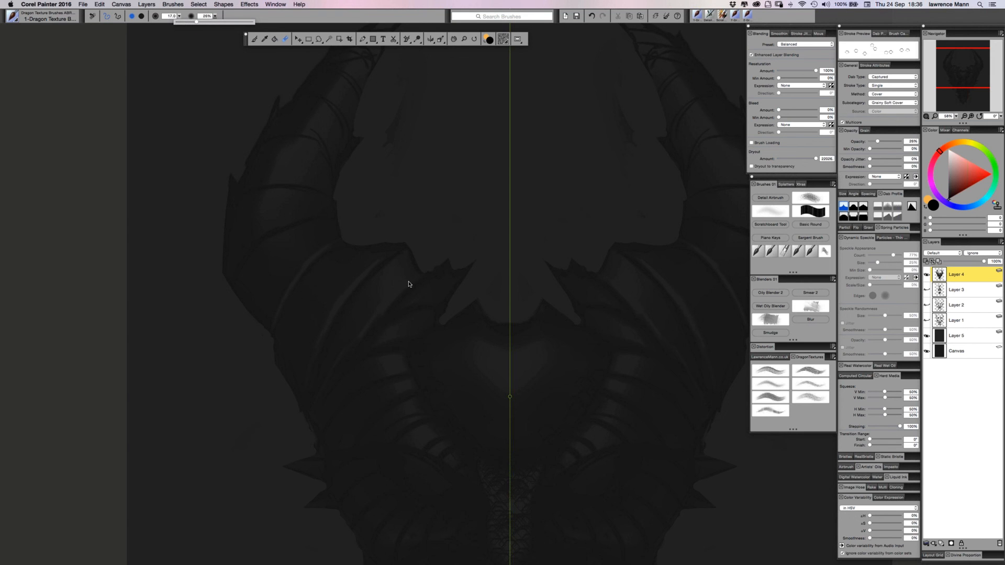
{"action": "mouse_move", "coordinate": [419, 273]}
{"action": "left_mouse_down"}
{"action": "mouse_move", "coordinate": [332, 366]}
{"action": "mouse_move", "coordinate": [312, 405]}
{"action": "left_mouse_up"}
{"action": "left_click_drag", "start_coordinate": [435, 300], "coordinate": [401, 314]}
{"action": "left_click_drag", "start_coordinate": [433, 300], "coordinate": [380, 327]}
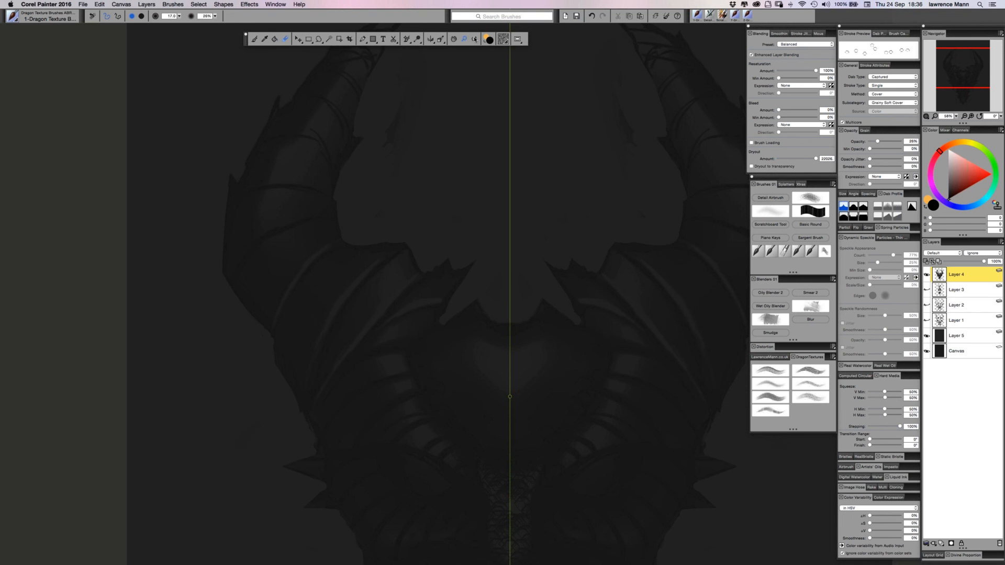
Rotate the canvas so the horn lies sideways and erase highlight lines along its ridges.
{"action": "left_click_drag", "start_coordinate": [237, 238], "coordinate": [424, 81]}
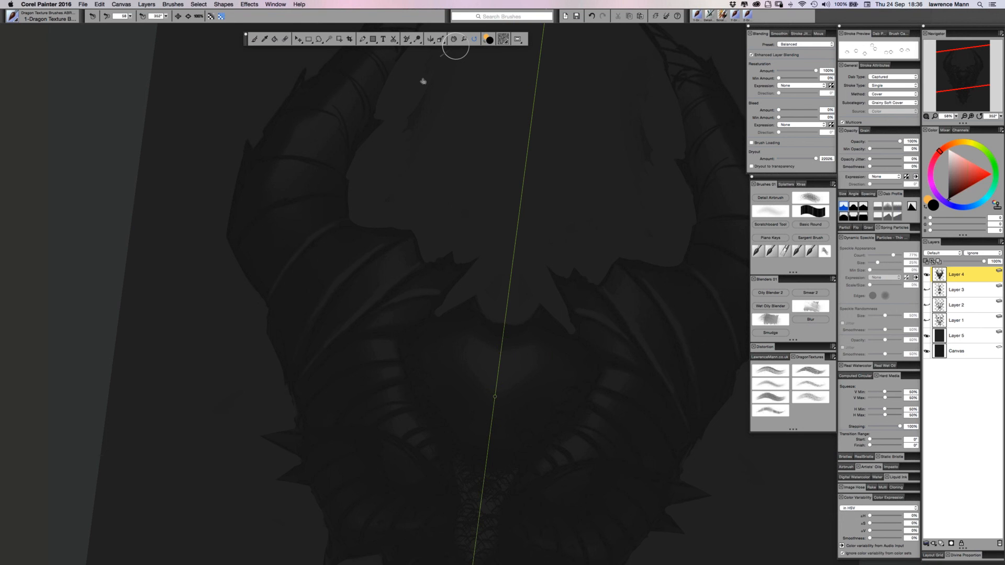
{"action": "left_click_drag", "start_coordinate": [424, 82], "coordinate": [270, 47]}
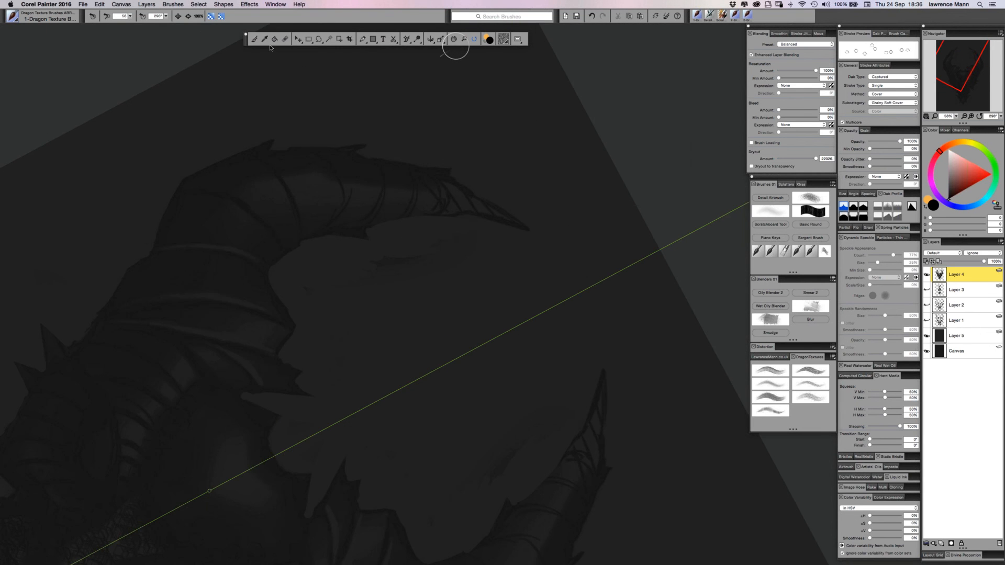
{"action": "left_click", "coordinate": [285, 39]}
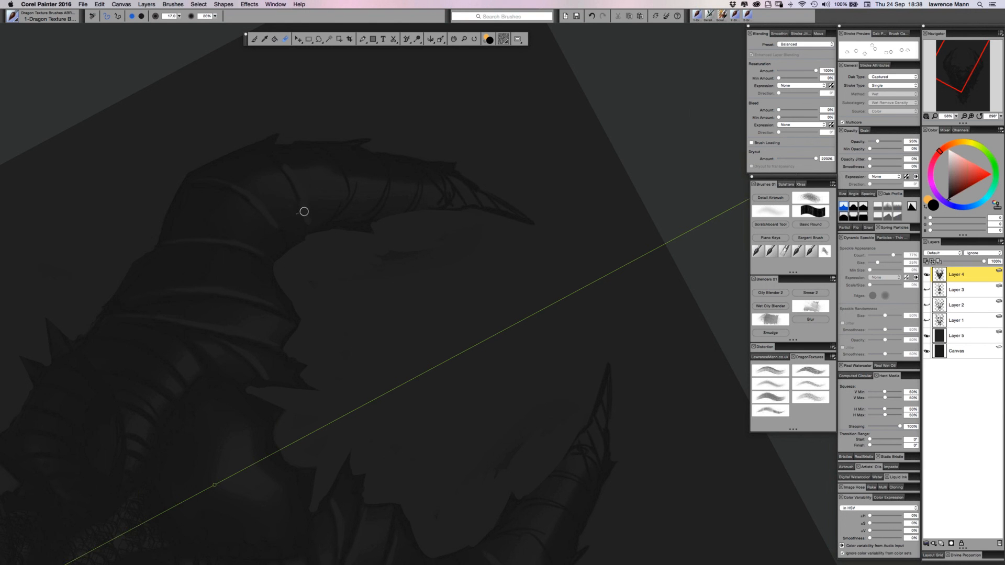
Reset the canvas rotation and brighten the upper horn ridge with the Eraser at 59% opacity.
{"action": "left_click", "coordinate": [474, 39]}
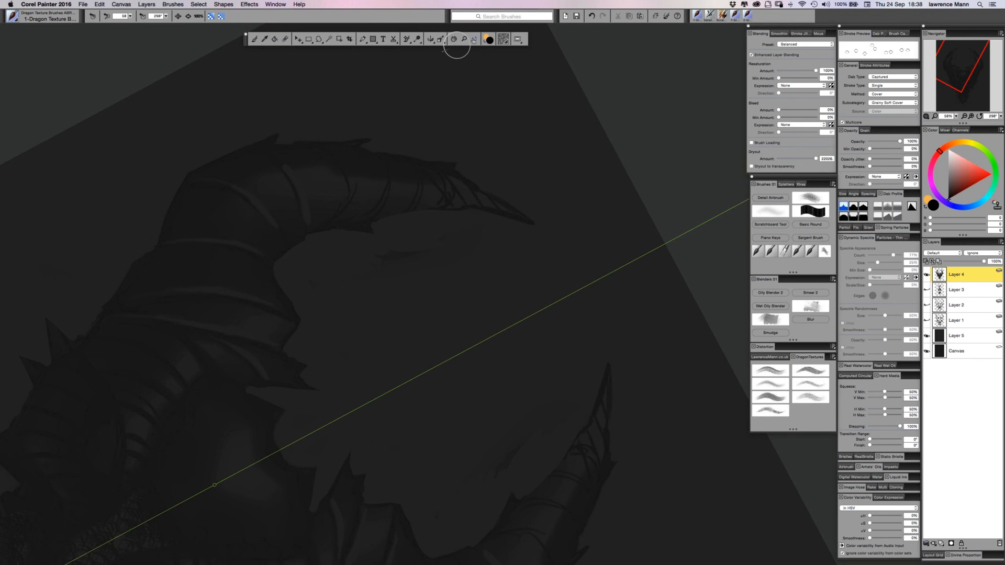
{"action": "left_click", "coordinate": [214, 485]}
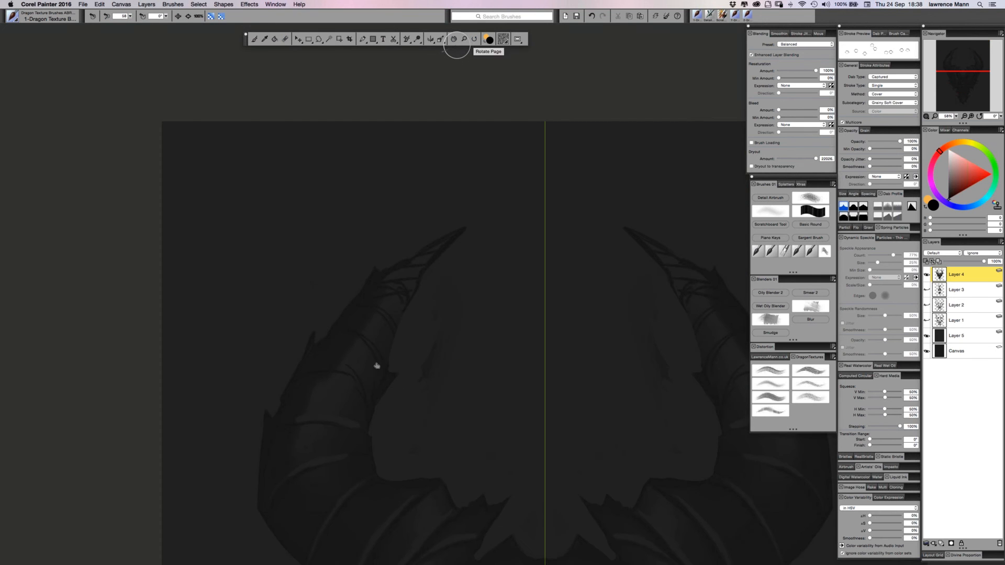
{"action": "left_click_drag", "start_coordinate": [394, 173], "coordinate": [436, 60]}
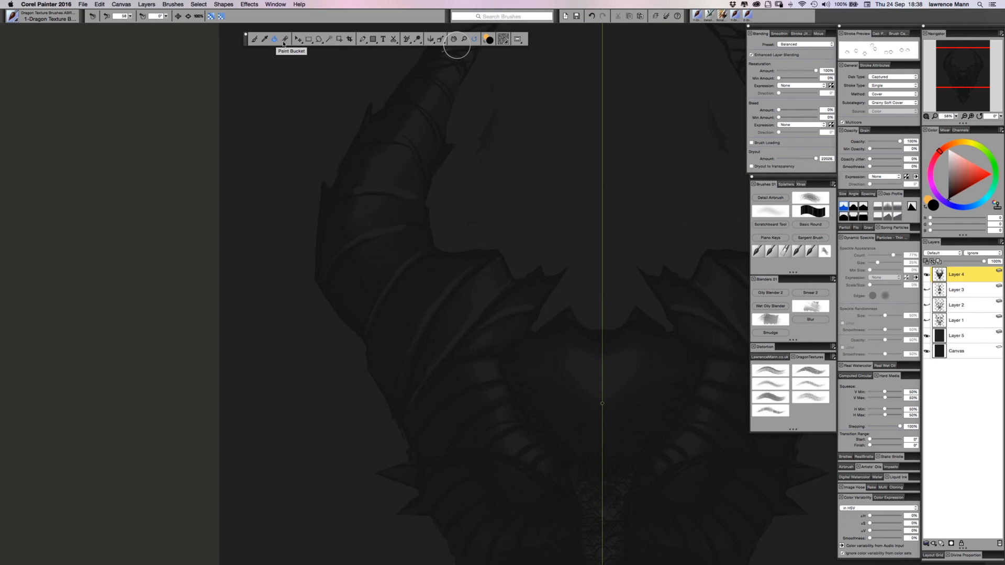
{"action": "left_click", "coordinate": [286, 40]}
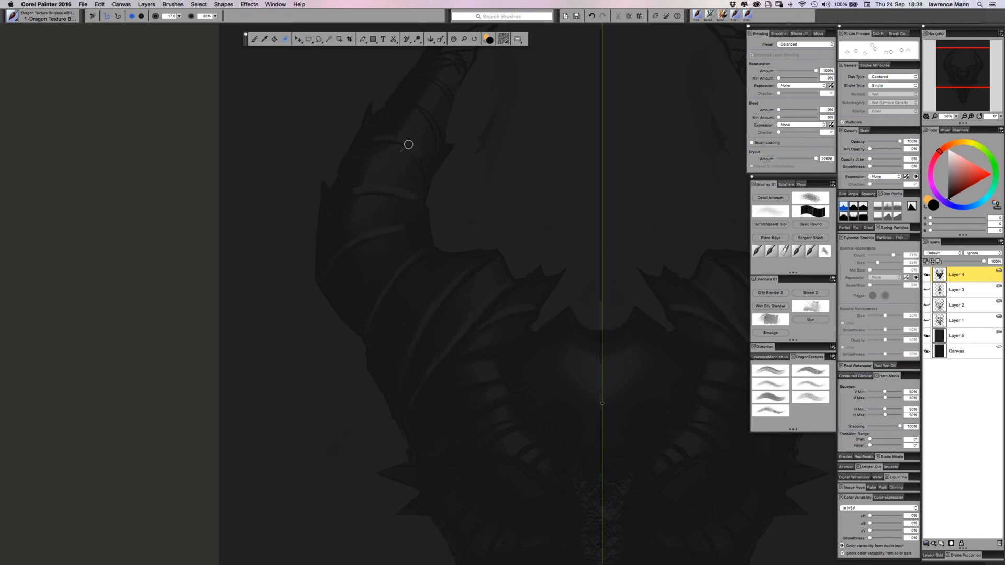
{"action": "left_click", "coordinate": [215, 16]}
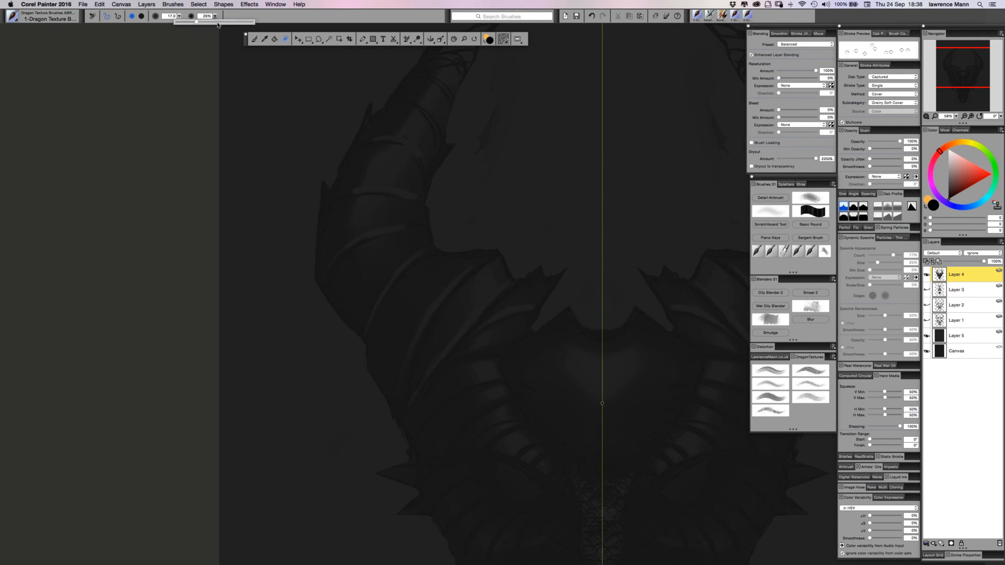
{"action": "left_click", "coordinate": [386, 138]}
{"action": "left_click_drag", "start_coordinate": [384, 137], "coordinate": [376, 141]}
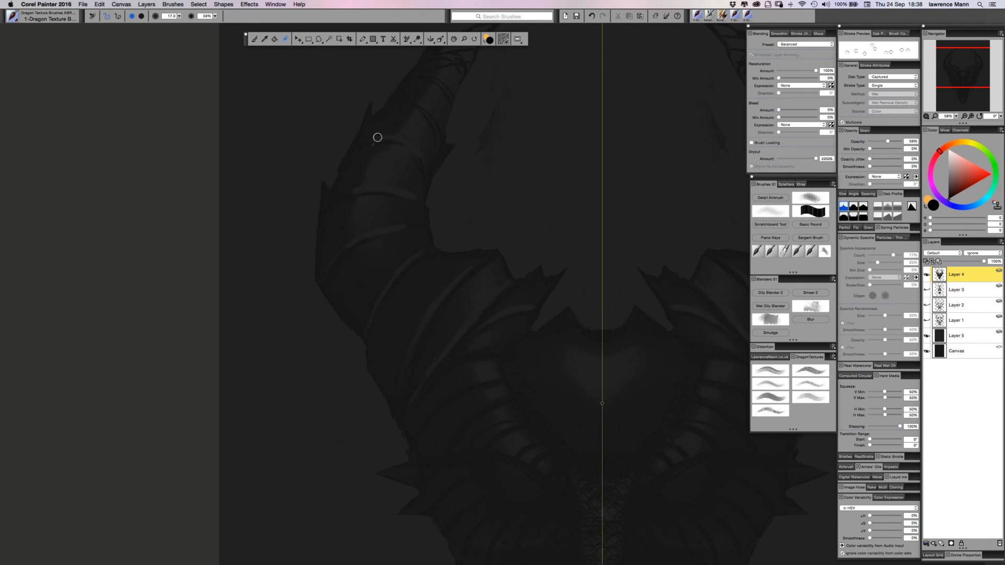
{"action": "left_click_drag", "start_coordinate": [420, 159], "coordinate": [391, 152]}
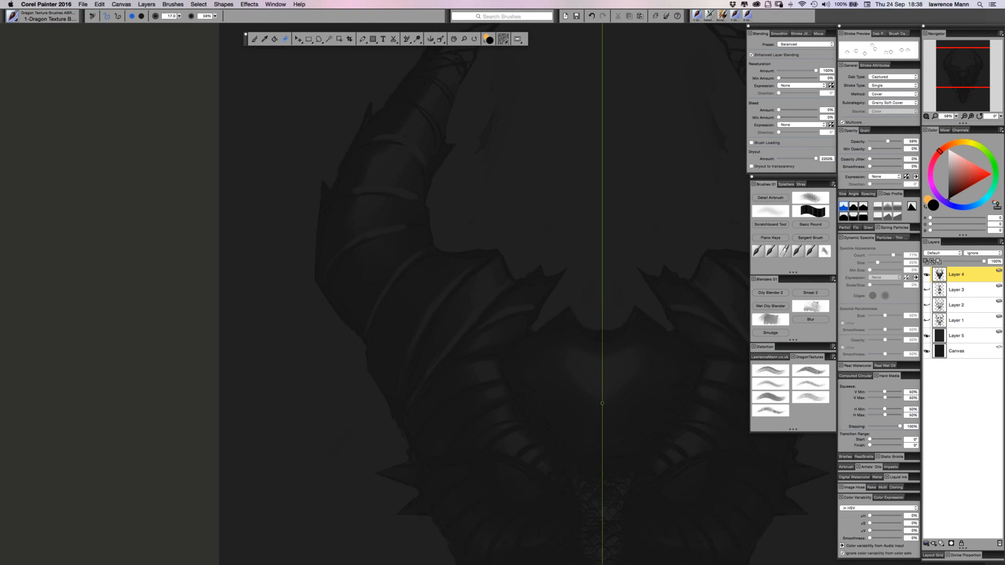
{"action": "left_click", "coordinate": [252, 42]}
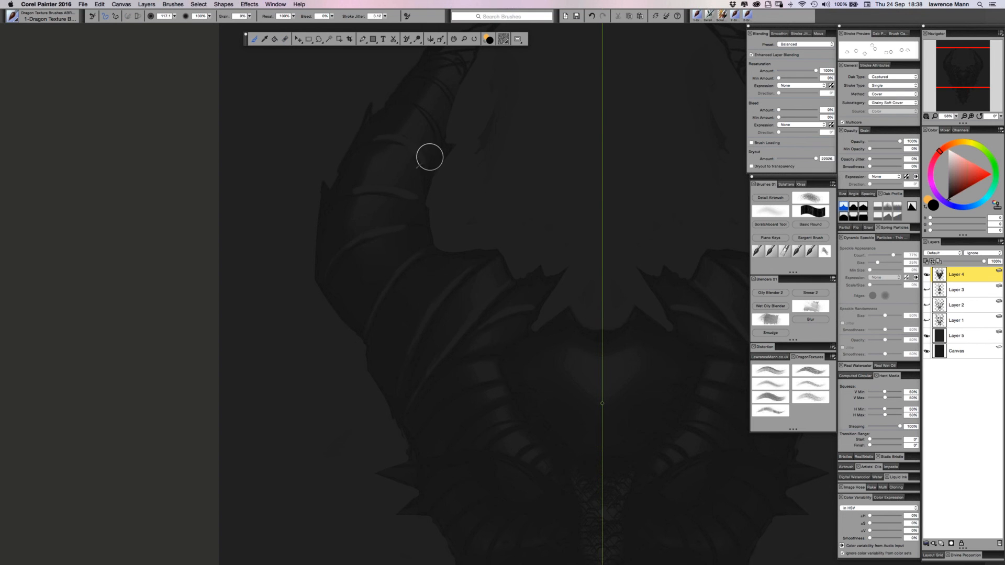
{"action": "left_click", "coordinate": [375, 153], "text": "alt"}
{"action": "left_click_drag", "start_coordinate": [331, 115], "coordinate": [337, 124]}
{"action": "left_click", "coordinate": [952, 163]}
{"action": "left_click", "coordinate": [948, 159]}
{"action": "mouse_move", "coordinate": [382, 141]}
{"action": "left_mouse_down"}
{"action": "mouse_move", "coordinate": [400, 141]}
{"action": "mouse_move", "coordinate": [411, 162]}
{"action": "left_mouse_up"}
{"action": "key", "text": "super+z"}
Paint mid-grey highlights (RGB 152) on the upper horn ridges with a small Detail Airbrush.
{"action": "left_click", "coordinate": [770, 198]}
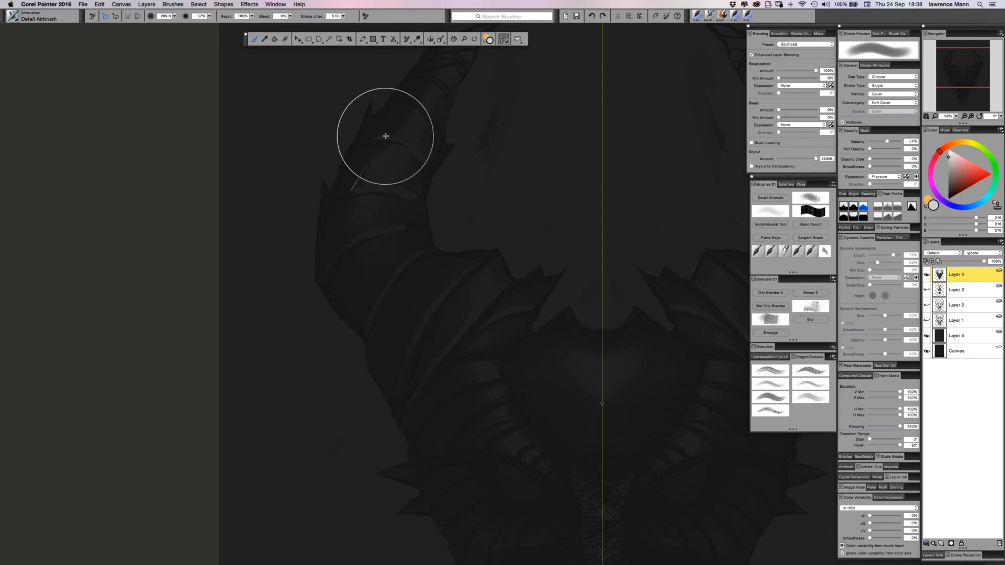
{"action": "left_click_drag", "start_coordinate": [378, 138], "coordinate": [412, 146]}
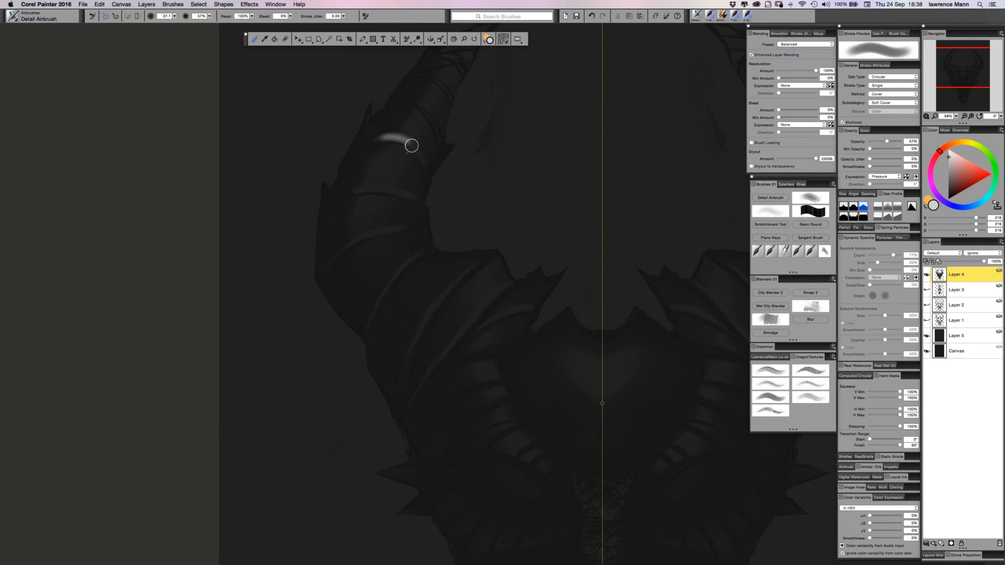
{"action": "key", "text": "super+z"}
{"action": "left_click", "coordinate": [948, 169]}
{"action": "mouse_move", "coordinate": [389, 133]}
{"action": "left_mouse_down"}
{"action": "mouse_move", "coordinate": [379, 139]}
{"action": "mouse_move", "coordinate": [414, 149]}
{"action": "mouse_move", "coordinate": [425, 168]}
{"action": "left_mouse_up"}
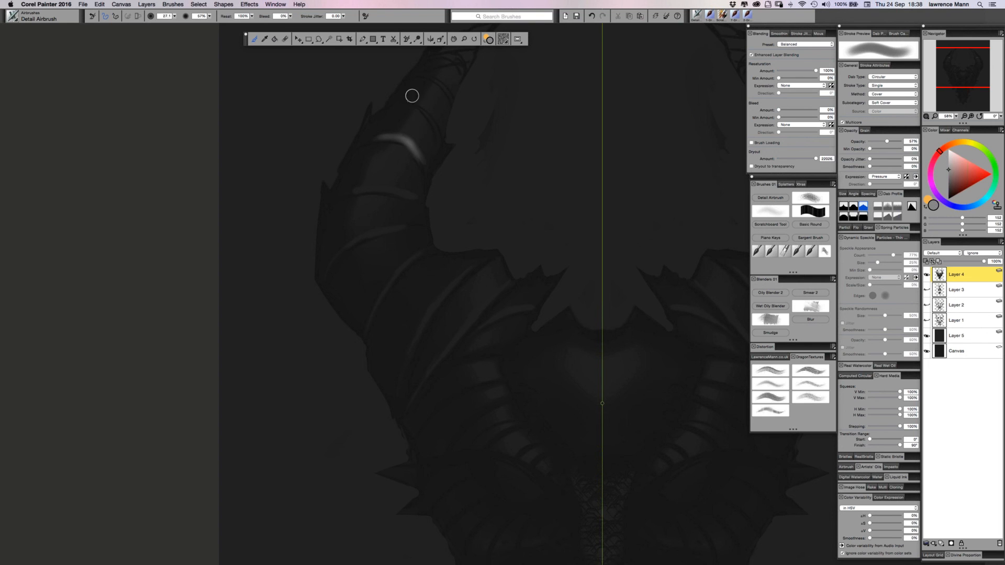
{"action": "mouse_move", "coordinate": [400, 102]}
{"action": "left_mouse_down"}
{"action": "mouse_move", "coordinate": [438, 131]}
{"action": "mouse_move", "coordinate": [412, 105]}
{"action": "mouse_move", "coordinate": [436, 128]}
{"action": "left_mouse_up"}
{"action": "left_click_drag", "start_coordinate": [426, 74], "coordinate": [449, 94]}
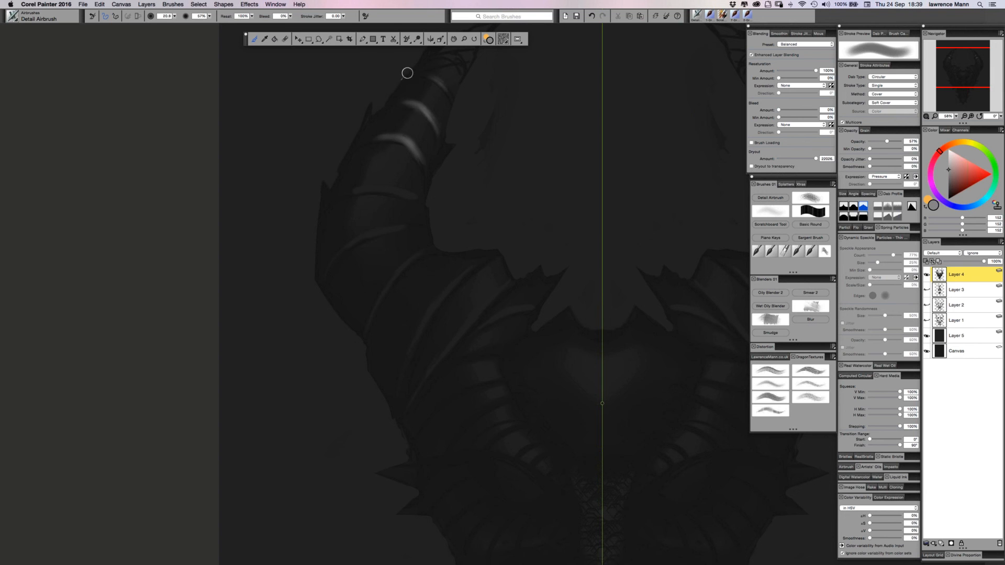
Airbrush thin grey highlights along the lower horn ridges and the overlapping plates down to the brow.
{"action": "mouse_move", "coordinate": [353, 238]}
{"action": "left_mouse_down"}
{"action": "mouse_move", "coordinate": [396, 226]}
{"action": "mouse_move", "coordinate": [372, 319]}
{"action": "left_mouse_up"}
{"action": "left_click_drag", "start_coordinate": [457, 281], "coordinate": [410, 346]}
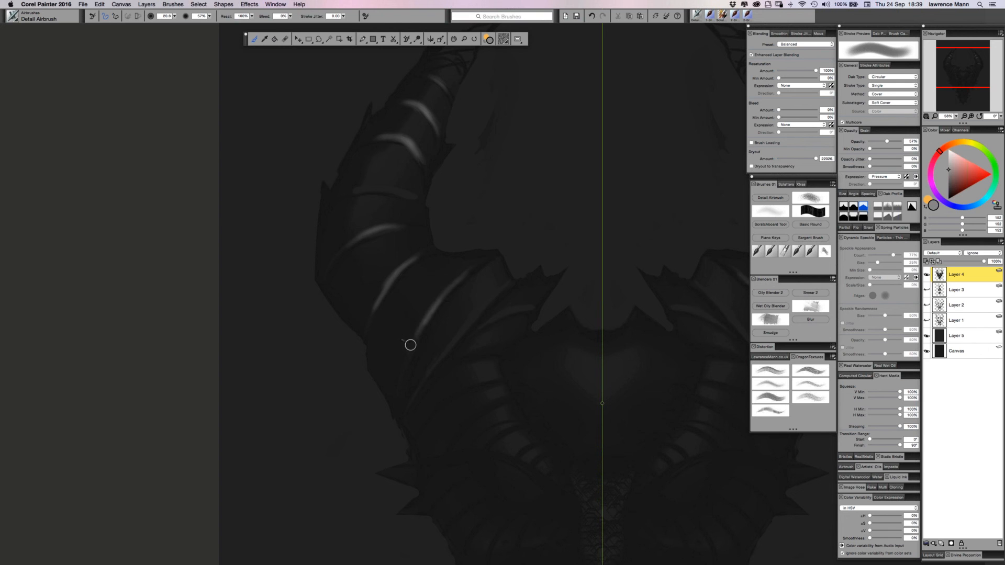
{"action": "left_click_drag", "start_coordinate": [498, 296], "coordinate": [453, 349]}
{"action": "left_click_drag", "start_coordinate": [500, 370], "coordinate": [445, 394]}
{"action": "left_click_drag", "start_coordinate": [508, 396], "coordinate": [454, 425]}
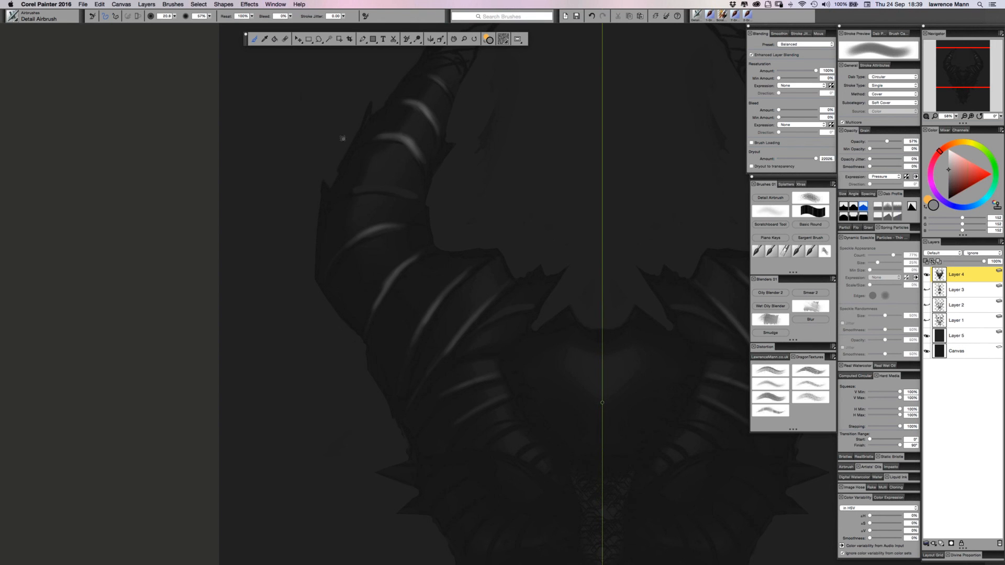
Paint the mirrored eyes as solid grey slanted almond shapes below the brow plates.
{"action": "scroll", "coordinate": [343, 138], "scroll_direction": "down", "scroll_amount": 5}
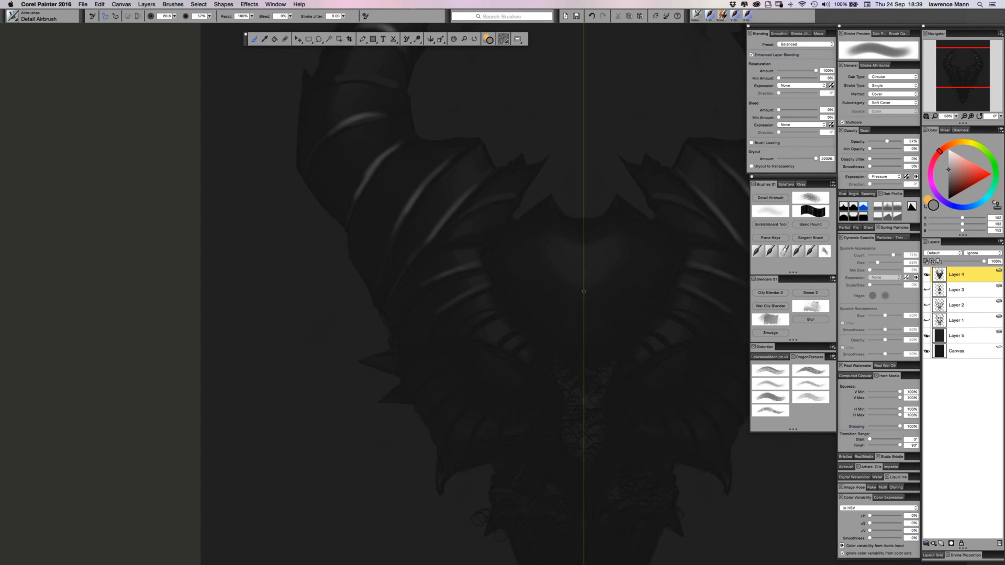
{"action": "scroll", "coordinate": [323, 247], "scroll_direction": "down", "scroll_amount": 5}
{"action": "scroll", "coordinate": [323, 247], "scroll_direction": "right", "scroll_amount": 6}
{"action": "mouse_move", "coordinate": [310, 236]}
{"action": "left_mouse_down"}
{"action": "mouse_move", "coordinate": [337, 231]}
{"action": "mouse_move", "coordinate": [355, 256]}
{"action": "mouse_move", "coordinate": [303, 231]}
{"action": "mouse_move", "coordinate": [328, 225]}
{"action": "mouse_move", "coordinate": [308, 230]}
{"action": "mouse_move", "coordinate": [340, 233]}
{"action": "mouse_move", "coordinate": [317, 229]}
{"action": "mouse_move", "coordinate": [340, 249]}
{"action": "mouse_move", "coordinate": [308, 234]}
{"action": "mouse_move", "coordinate": [342, 242]}
{"action": "mouse_move", "coordinate": [325, 228]}
{"action": "left_mouse_up"}
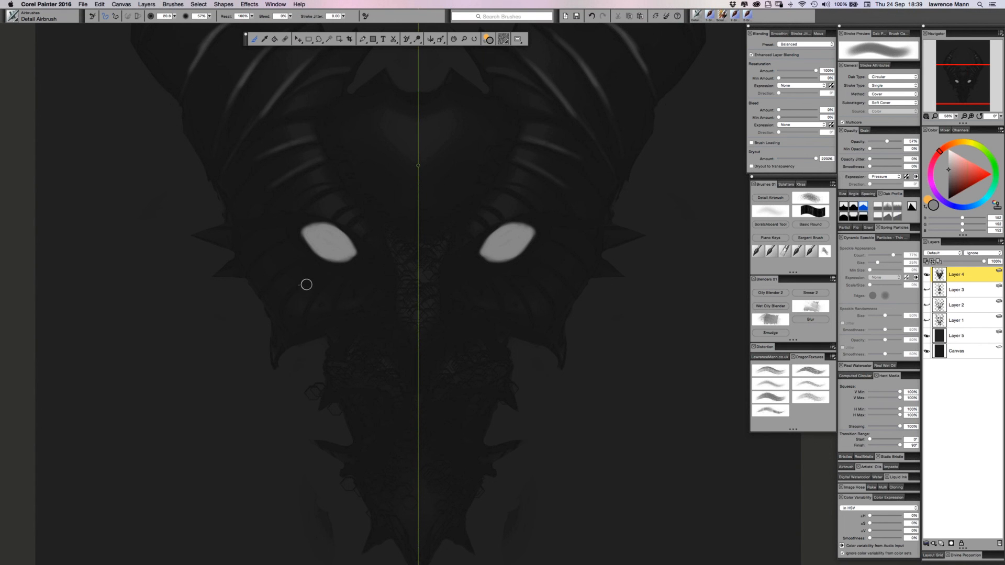
Airbrush thin grey wrinkle lines fanning out beneath both eyes.
{"action": "left_click_drag", "start_coordinate": [309, 264], "coordinate": [308, 265]}
{"action": "mouse_move", "coordinate": [305, 313]}
{"action": "left_mouse_down"}
{"action": "mouse_move", "coordinate": [321, 279]}
{"action": "mouse_move", "coordinate": [329, 315]}
{"action": "left_mouse_up"}
{"action": "left_click_drag", "start_coordinate": [349, 273], "coordinate": [347, 308]}
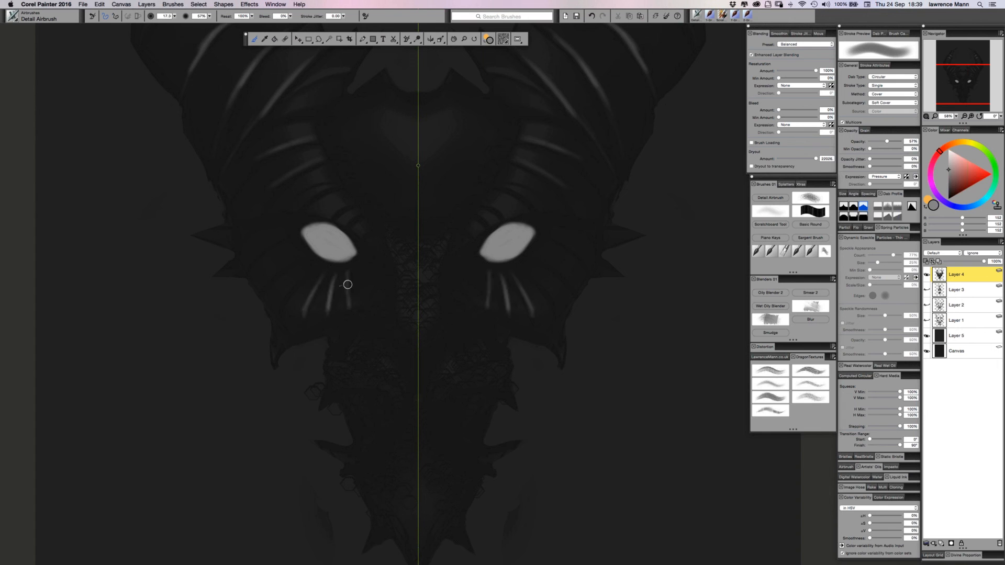
{"action": "mouse_move", "coordinate": [353, 269]}
{"action": "left_mouse_down"}
{"action": "mouse_move", "coordinate": [360, 300]}
{"action": "mouse_move", "coordinate": [375, 299]}
{"action": "left_mouse_up"}
Continue the radiating grey wrinkle lines around the outer corners, upper lids and inner corners of the eyes.
{"action": "left_click_drag", "start_coordinate": [305, 274], "coordinate": [276, 314]}
{"action": "left_click_drag", "start_coordinate": [303, 256], "coordinate": [252, 297]}
{"action": "left_click_drag", "start_coordinate": [293, 242], "coordinate": [246, 266]}
{"action": "mouse_move", "coordinate": [288, 235]}
{"action": "left_mouse_down"}
{"action": "mouse_move", "coordinate": [237, 239]}
{"action": "mouse_move", "coordinate": [302, 229]}
{"action": "mouse_move", "coordinate": [282, 224]}
{"action": "mouse_move", "coordinate": [306, 241]}
{"action": "mouse_move", "coordinate": [273, 234]}
{"action": "mouse_move", "coordinate": [310, 235]}
{"action": "mouse_move", "coordinate": [276, 253]}
{"action": "mouse_move", "coordinate": [318, 260]}
{"action": "left_mouse_up"}
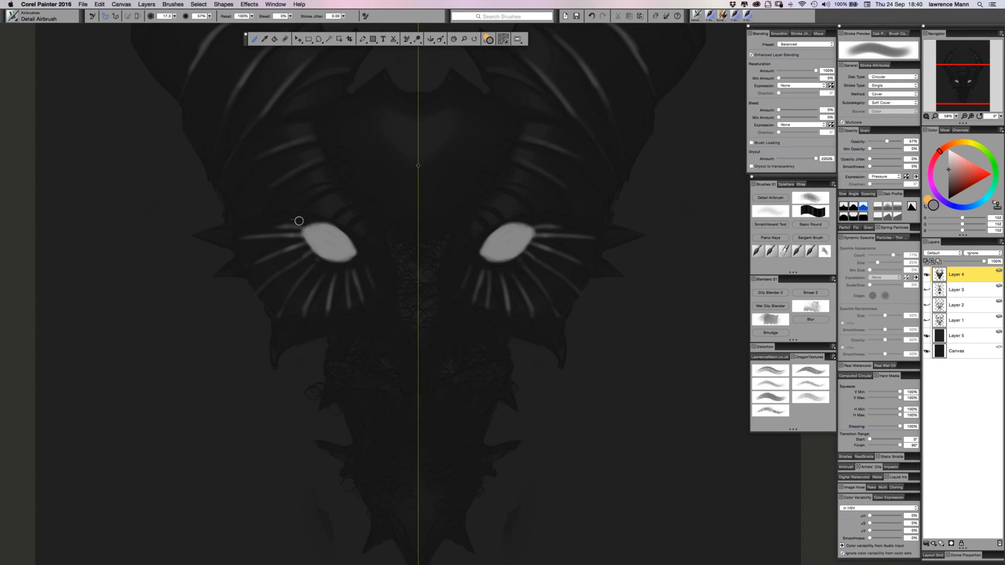
{"action": "mouse_move", "coordinate": [347, 204]}
{"action": "left_mouse_down"}
{"action": "mouse_move", "coordinate": [323, 226]}
{"action": "mouse_move", "coordinate": [358, 214]}
{"action": "mouse_move", "coordinate": [345, 235]}
{"action": "mouse_move", "coordinate": [371, 244]}
{"action": "left_mouse_up"}
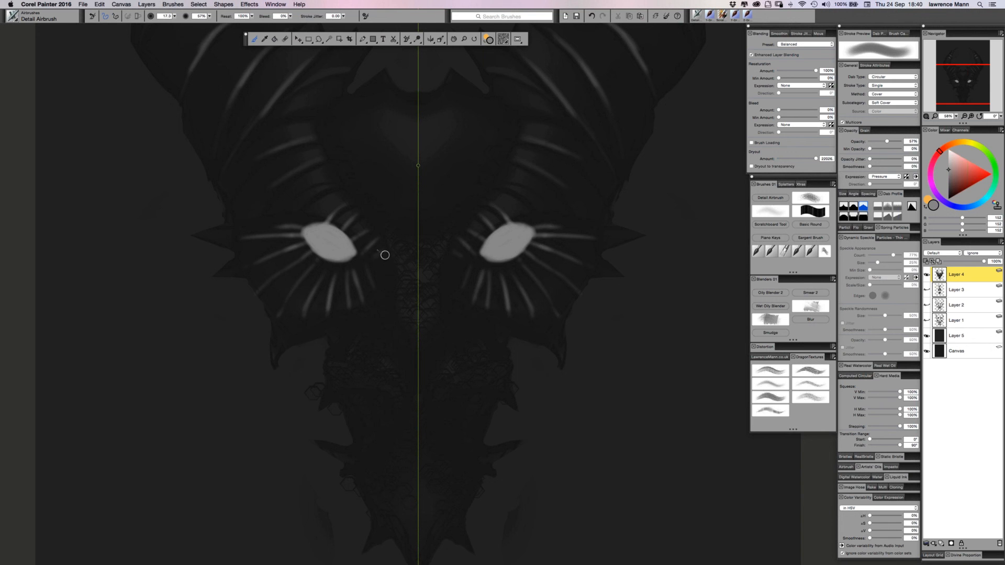
Airbrush thin grey wrinkle lines between the inner eye corners and over the plates above the outer brows.
{"action": "left_click_drag", "start_coordinate": [397, 282], "coordinate": [389, 285]}
{"action": "left_click_drag", "start_coordinate": [334, 187], "coordinate": [302, 213]}
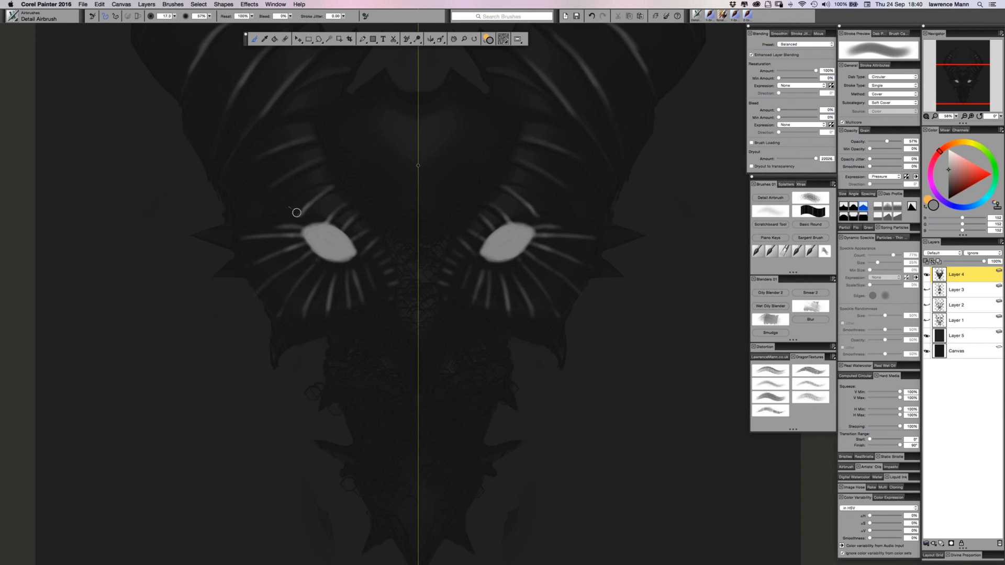
{"action": "left_click_drag", "start_coordinate": [278, 178], "coordinate": [260, 200]}
{"action": "left_click_drag", "start_coordinate": [262, 152], "coordinate": [227, 188]}
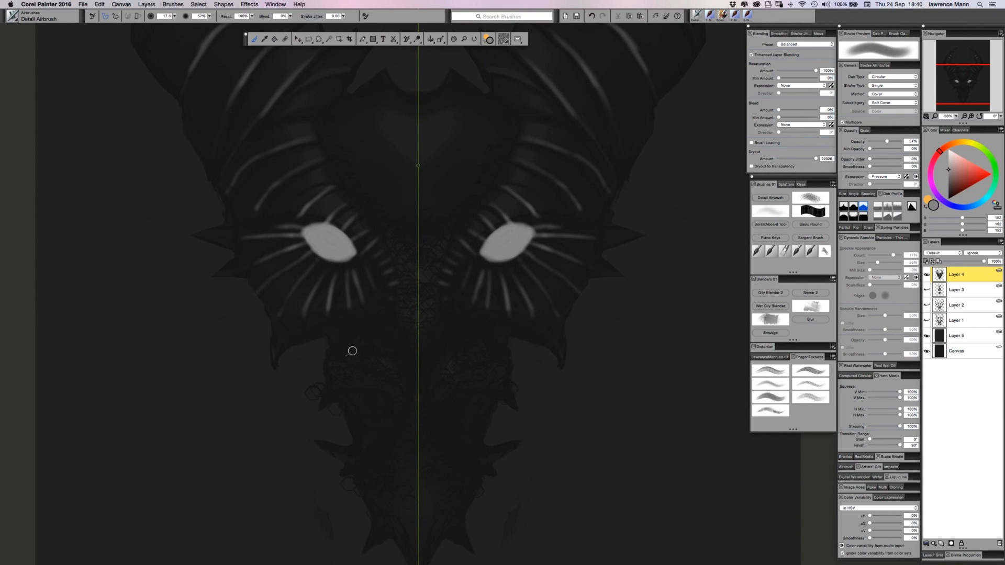
Airbrush brighter, knotted grey ridges from the inner eye corners down the nose bridge and from the upper lids out along the brows.
{"action": "mouse_move", "coordinate": [389, 261]}
{"action": "left_mouse_down"}
{"action": "mouse_move", "coordinate": [394, 317]}
{"action": "mouse_move", "coordinate": [384, 325]}
{"action": "mouse_move", "coordinate": [386, 298]}
{"action": "mouse_move", "coordinate": [390, 327]}
{"action": "left_mouse_up"}
{"action": "left_click_drag", "start_coordinate": [395, 288], "coordinate": [385, 295]}
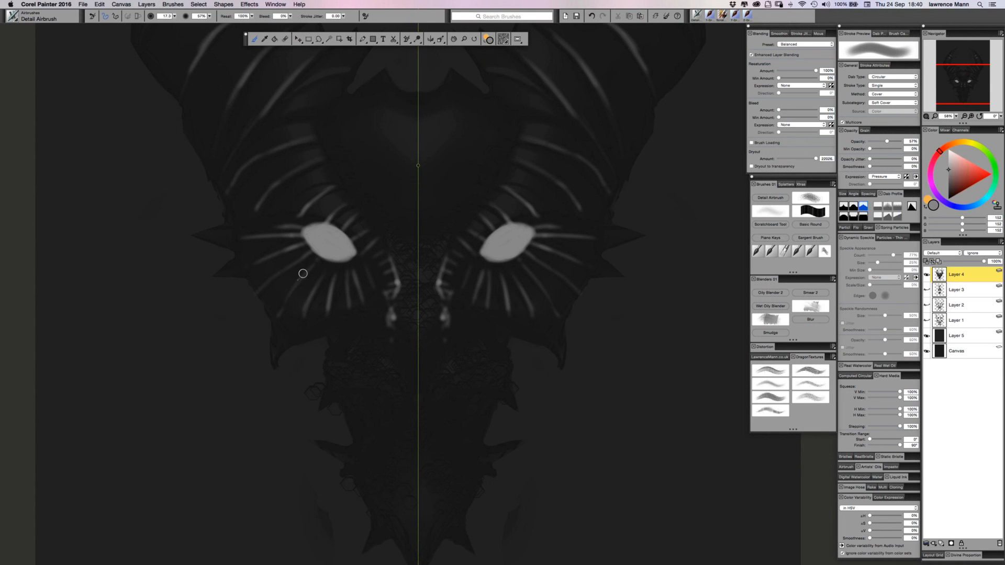
{"action": "left_click_drag", "start_coordinate": [341, 229], "coordinate": [374, 270]}
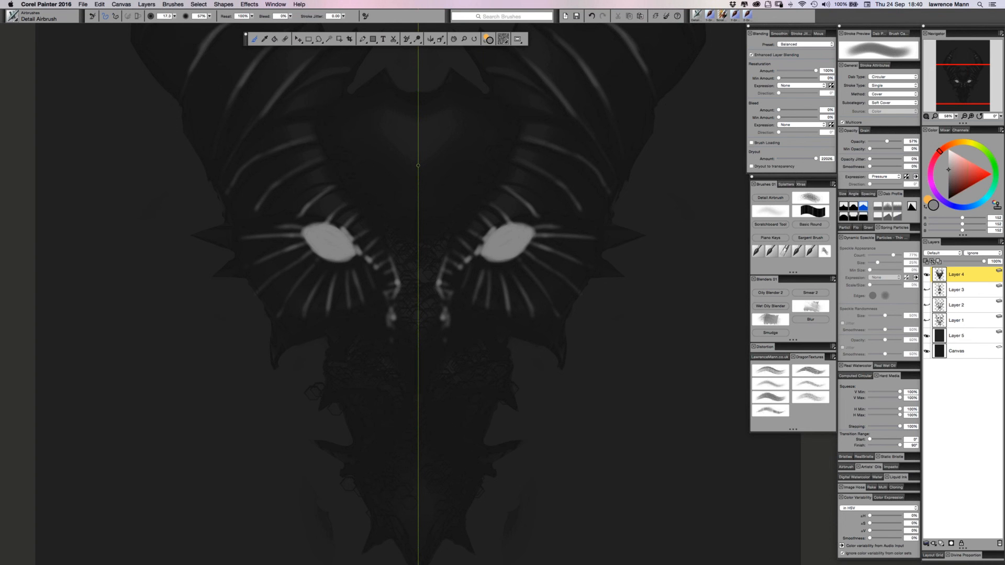
{"action": "scroll", "coordinate": [371, 242], "scroll_direction": "down", "scroll_amount": 4}
{"action": "mouse_move", "coordinate": [386, 243]}
{"action": "left_mouse_down"}
{"action": "mouse_move", "coordinate": [320, 228]}
{"action": "mouse_move", "coordinate": [332, 233]}
{"action": "mouse_move", "coordinate": [295, 184]}
{"action": "left_mouse_up"}
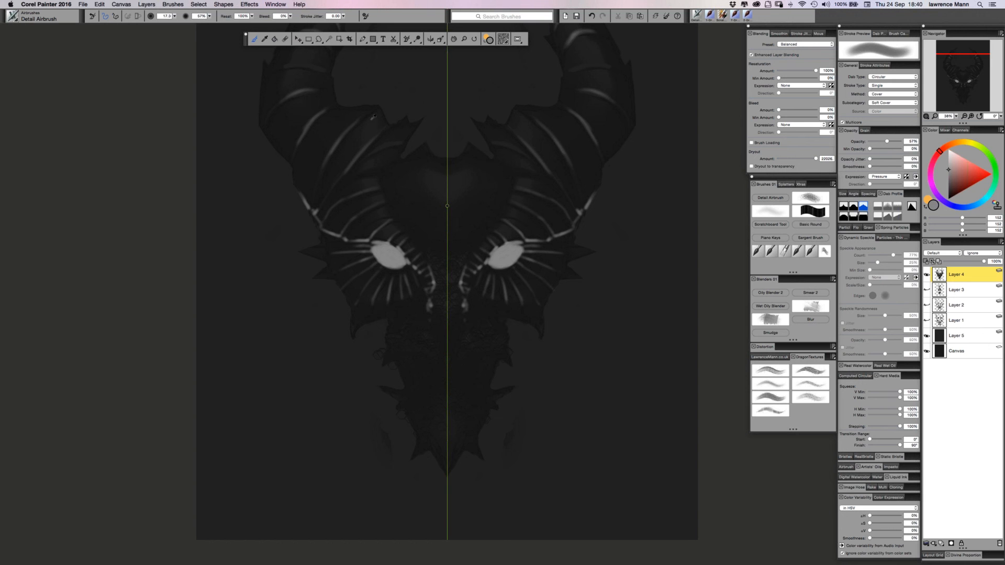
Airbrush broad, soft mid-grey highlights over the middle of the horn segments up toward the tips and across the forehead.
{"action": "left_click", "coordinate": [381, 123], "text": "alt"}
{"action": "left_click", "coordinate": [949, 180]}
{"action": "mouse_move", "coordinate": [315, 157]}
{"action": "left_mouse_down"}
{"action": "mouse_move", "coordinate": [321, 127]}
{"action": "mouse_move", "coordinate": [343, 134]}
{"action": "mouse_move", "coordinate": [343, 155]}
{"action": "mouse_move", "coordinate": [366, 128]}
{"action": "mouse_move", "coordinate": [307, 112]}
{"action": "mouse_move", "coordinate": [292, 123]}
{"action": "mouse_move", "coordinate": [312, 104]}
{"action": "mouse_move", "coordinate": [282, 103]}
{"action": "mouse_move", "coordinate": [312, 83]}
{"action": "mouse_move", "coordinate": [292, 79]}
{"action": "mouse_move", "coordinate": [280, 100]}
{"action": "left_mouse_up"}
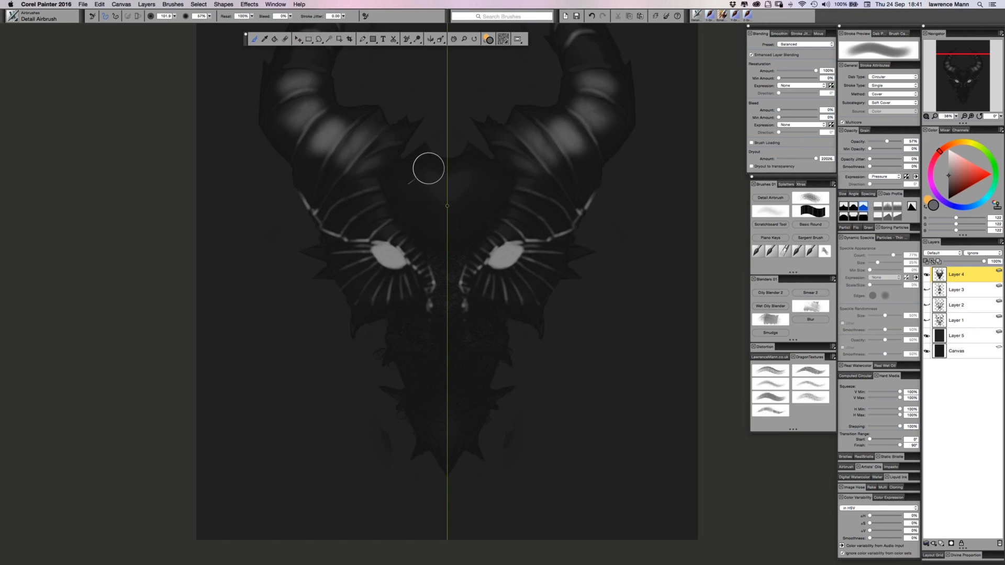
{"action": "mouse_move", "coordinate": [454, 206]}
{"action": "left_mouse_down"}
{"action": "mouse_move", "coordinate": [410, 197]}
{"action": "mouse_move", "coordinate": [415, 213]}
{"action": "mouse_move", "coordinate": [393, 183]}
{"action": "mouse_move", "coordinate": [428, 213]}
{"action": "left_mouse_up"}
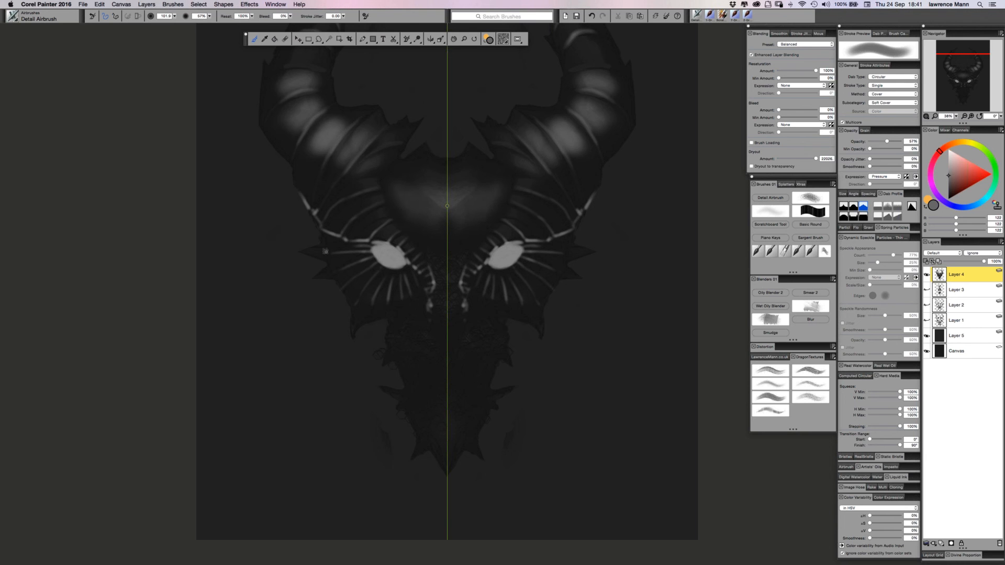
{"action": "left_click_drag", "start_coordinate": [321, 301], "coordinate": [324, 451]}
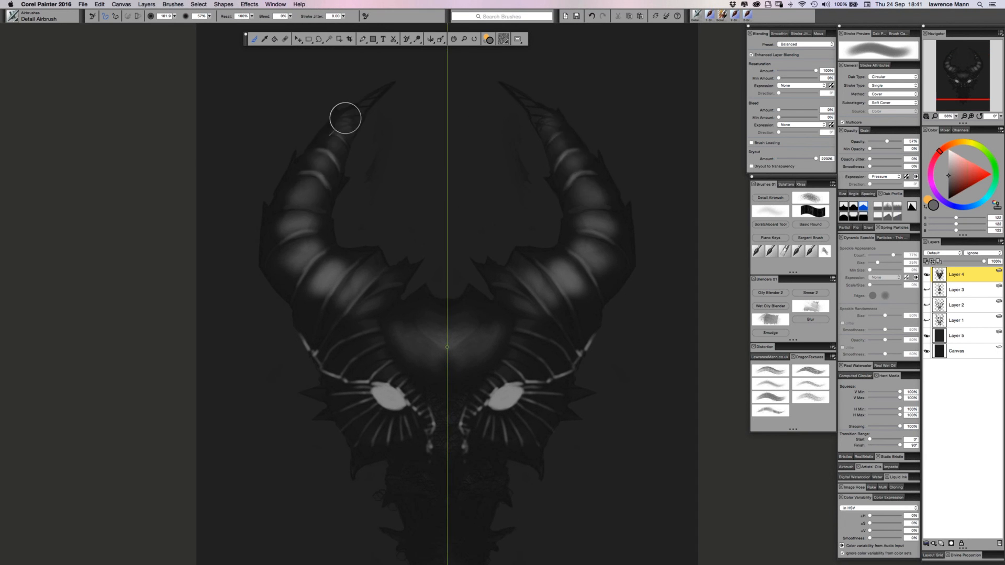
{"action": "left_click_drag", "start_coordinate": [346, 117], "coordinate": [353, 115]}
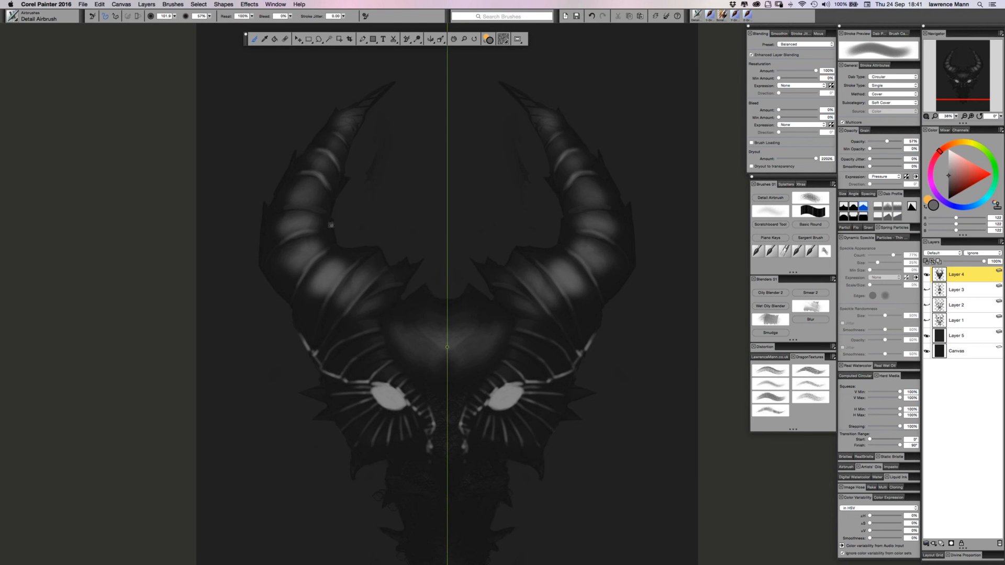
Airbrush a broad, soft grey highlight down the snout, tapering from below the eyes to the nose tip.
{"action": "left_click_drag", "start_coordinate": [342, 259], "coordinate": [318, 63]}
{"action": "mouse_move", "coordinate": [409, 258]}
{"action": "left_mouse_down"}
{"action": "mouse_move", "coordinate": [386, 269]}
{"action": "mouse_move", "coordinate": [408, 292]}
{"action": "mouse_move", "coordinate": [387, 323]}
{"action": "mouse_move", "coordinate": [420, 359]}
{"action": "mouse_move", "coordinate": [424, 301]}
{"action": "mouse_move", "coordinate": [424, 363]}
{"action": "left_mouse_up"}
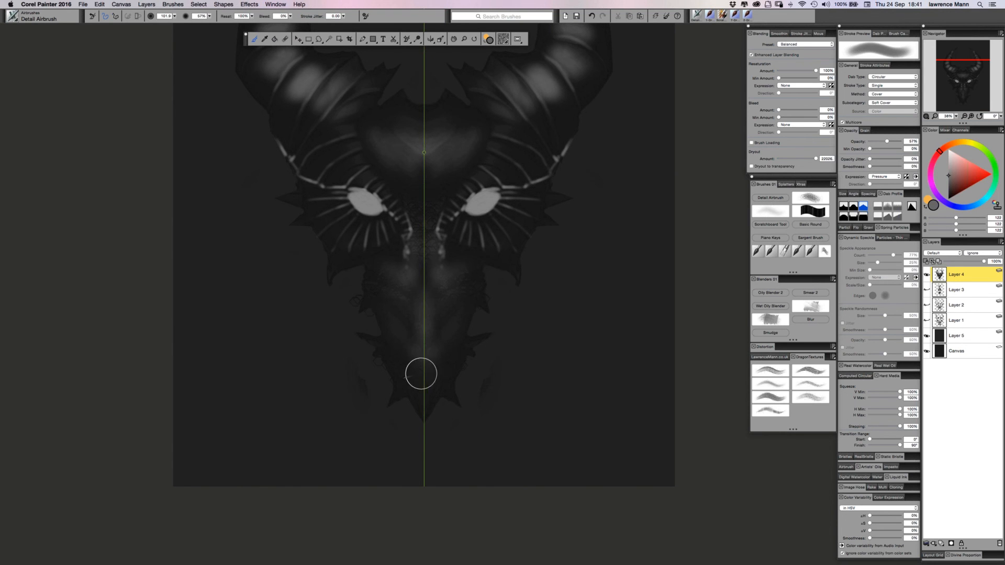
{"action": "mouse_move", "coordinate": [407, 267]}
{"action": "left_mouse_down"}
{"action": "mouse_move", "coordinate": [384, 311]}
{"action": "mouse_move", "coordinate": [408, 344]}
{"action": "mouse_move", "coordinate": [415, 386]}
{"action": "left_mouse_up"}
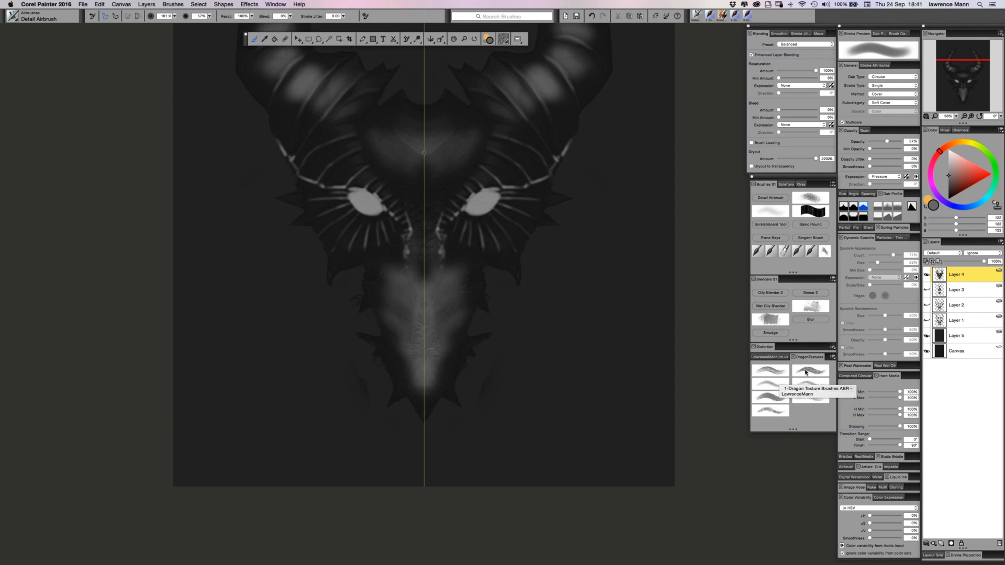
Test the 7-Dragon Texture brush on the background beside the head at a larger size and undo the strokes.
{"action": "left_click", "coordinate": [766, 411]}
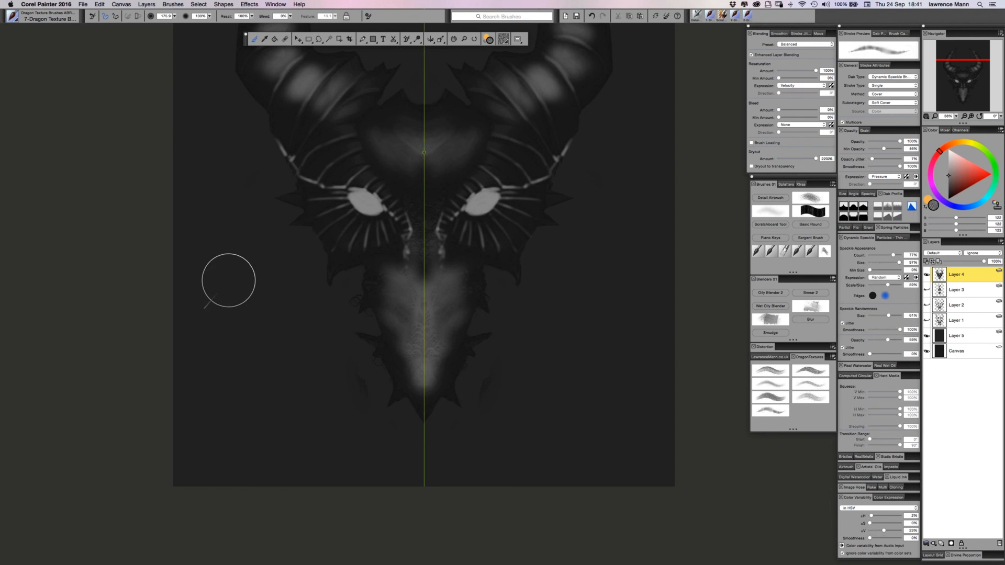
{"action": "mouse_move", "coordinate": [233, 282]}
{"action": "left_mouse_down"}
{"action": "mouse_move", "coordinate": [190, 304]}
{"action": "mouse_move", "coordinate": [218, 347]}
{"action": "mouse_move", "coordinate": [258, 333]}
{"action": "mouse_move", "coordinate": [268, 346]}
{"action": "left_mouse_up"}
{"action": "key", "text": "super+z"}
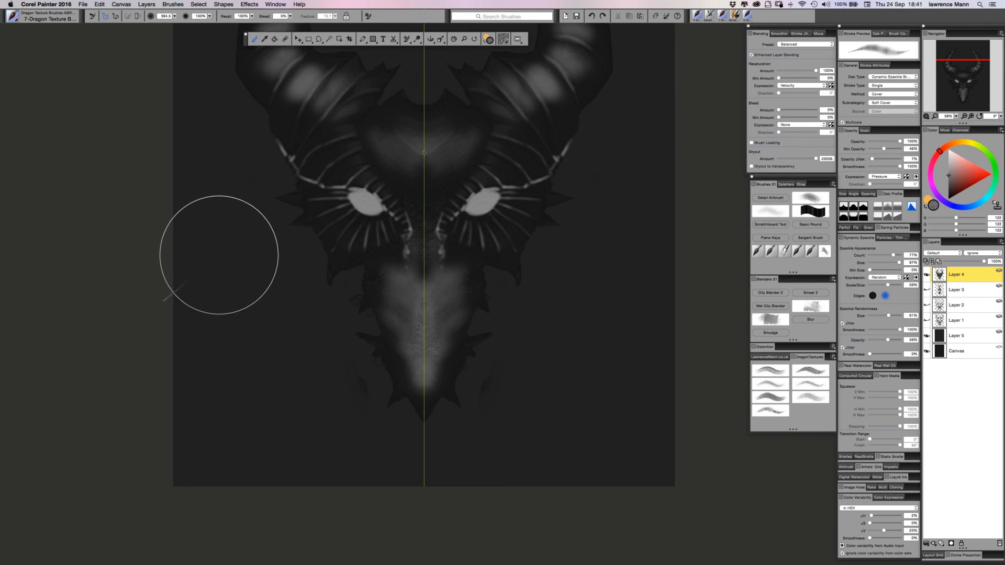
{"action": "mouse_move", "coordinate": [219, 255]}
{"action": "left_mouse_down"}
{"action": "mouse_move", "coordinate": [217, 279]}
{"action": "mouse_move", "coordinate": [200, 282]}
{"action": "mouse_move", "coordinate": [226, 304]}
{"action": "mouse_move", "coordinate": [229, 336]}
{"action": "mouse_move", "coordinate": [211, 341]}
{"action": "mouse_move", "coordinate": [209, 360]}
{"action": "mouse_move", "coordinate": [235, 393]}
{"action": "mouse_move", "coordinate": [200, 373]}
{"action": "mouse_move", "coordinate": [231, 405]}
{"action": "mouse_move", "coordinate": [227, 434]}
{"action": "mouse_move", "coordinate": [277, 439]}
{"action": "mouse_move", "coordinate": [264, 376]}
{"action": "mouse_move", "coordinate": [234, 337]}
{"action": "mouse_move", "coordinate": [186, 314]}
{"action": "mouse_move", "coordinate": [281, 350]}
{"action": "mouse_move", "coordinate": [297, 382]}
{"action": "mouse_move", "coordinate": [198, 469]}
{"action": "mouse_move", "coordinate": [173, 342]}
{"action": "mouse_move", "coordinate": [178, 203]}
{"action": "mouse_move", "coordinate": [222, 195]}
{"action": "mouse_move", "coordinate": [271, 307]}
{"action": "mouse_move", "coordinate": [301, 342]}
{"action": "mouse_move", "coordinate": [323, 434]}
{"action": "mouse_move", "coordinate": [173, 364]}
{"action": "mouse_move", "coordinate": [183, 285]}
{"action": "mouse_move", "coordinate": [234, 198]}
{"action": "mouse_move", "coordinate": [287, 307]}
{"action": "mouse_move", "coordinate": [237, 434]}
{"action": "mouse_move", "coordinate": [220, 461]}
{"action": "mouse_move", "coordinate": [184, 469]}
{"action": "mouse_move", "coordinate": [193, 481]}
{"action": "mouse_move", "coordinate": [181, 479]}
{"action": "mouse_move", "coordinate": [295, 477]}
{"action": "mouse_move", "coordinate": [329, 452]}
{"action": "mouse_move", "coordinate": [246, 325]}
{"action": "mouse_move", "coordinate": [155, 254]}
{"action": "mouse_move", "coordinate": [153, 160]}
{"action": "mouse_move", "coordinate": [176, 219]}
{"action": "left_mouse_up"}
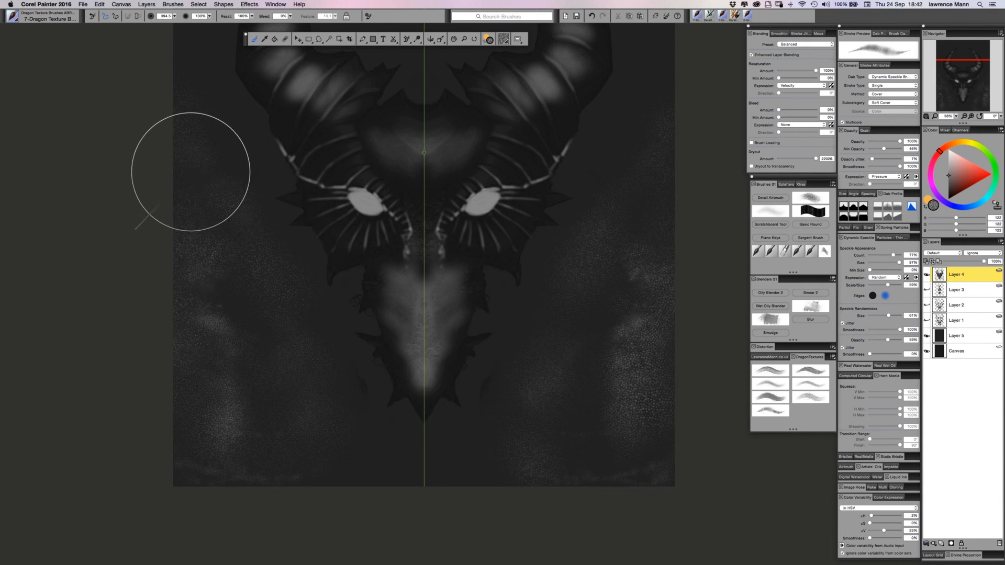
{"action": "key", "text": "super+z"}
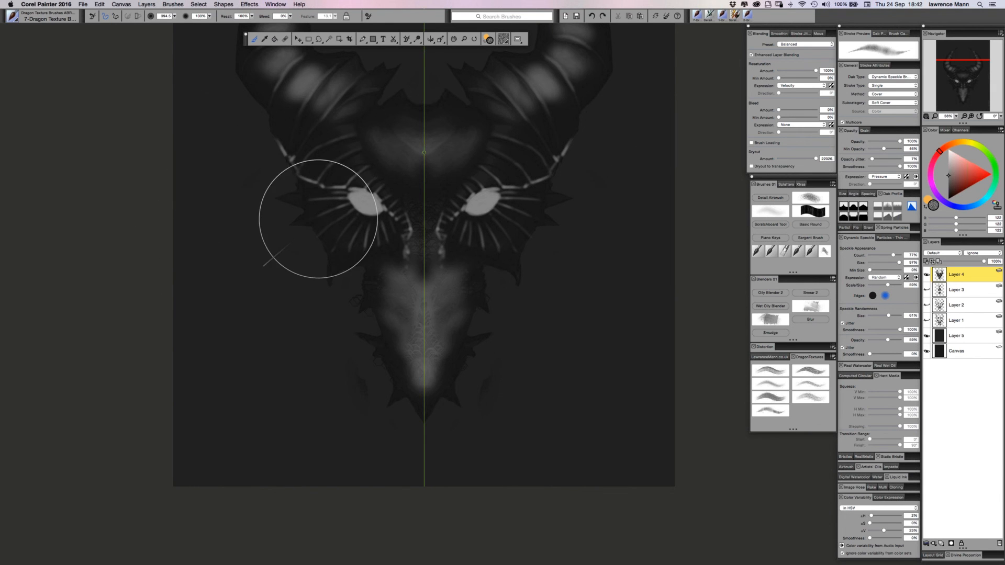
Test the 4-Dragon Texture brush with sweeping scale-pattern strokes on the lower background and undo them all.
{"action": "left_click", "coordinate": [777, 385]}
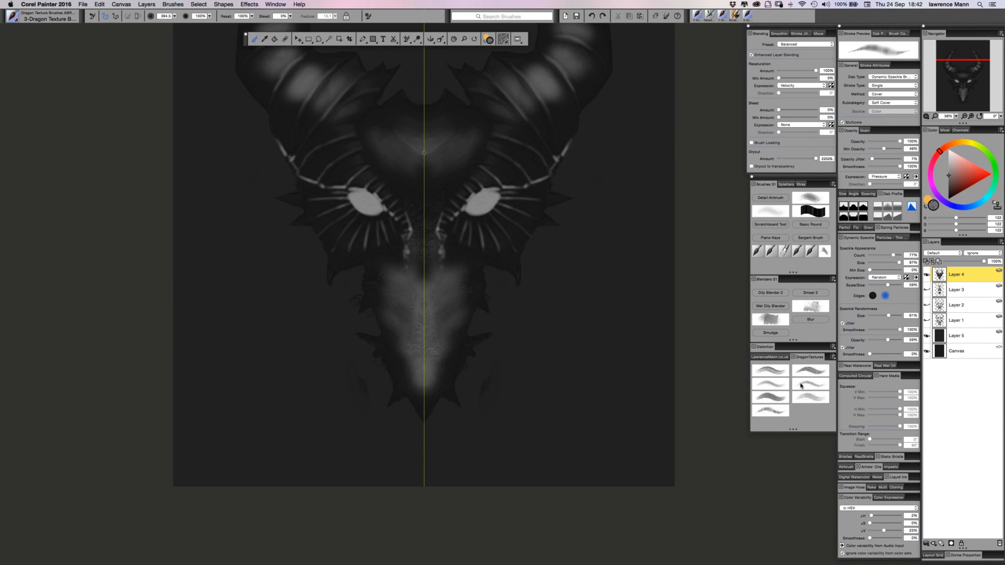
{"action": "left_click", "coordinate": [799, 388]}
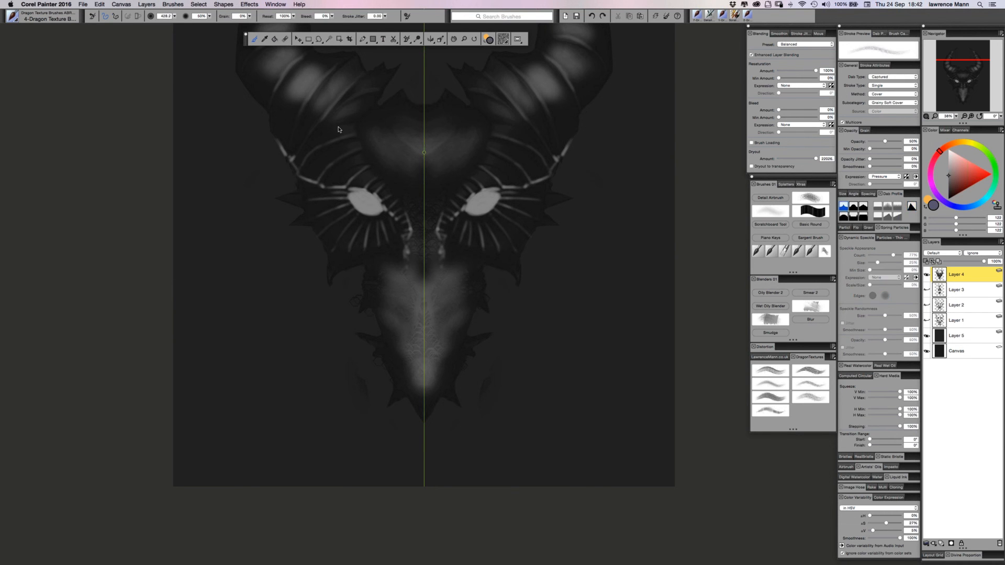
{"action": "left_click_drag", "start_coordinate": [354, 131], "coordinate": [386, 133]}
{"action": "mouse_move", "coordinate": [216, 211]}
{"action": "left_mouse_down"}
{"action": "mouse_move", "coordinate": [249, 290]}
{"action": "mouse_move", "coordinate": [232, 295]}
{"action": "mouse_move", "coordinate": [255, 341]}
{"action": "mouse_move", "coordinate": [179, 329]}
{"action": "mouse_move", "coordinate": [288, 413]}
{"action": "mouse_move", "coordinate": [280, 351]}
{"action": "left_mouse_up"}
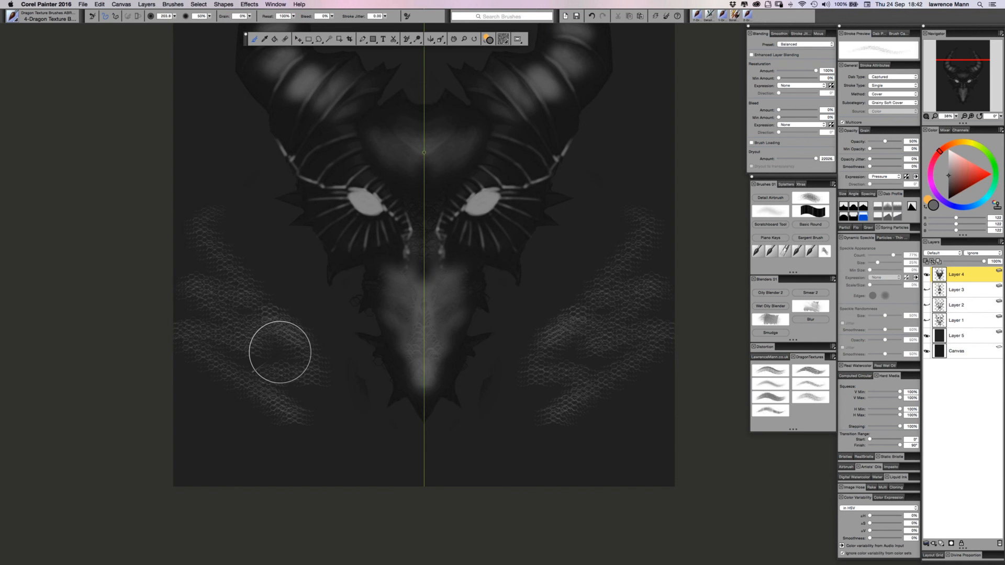
{"action": "mouse_move", "coordinate": [177, 370]}
{"action": "left_mouse_down"}
{"action": "mouse_move", "coordinate": [324, 467]}
{"action": "mouse_move", "coordinate": [189, 457]}
{"action": "mouse_move", "coordinate": [320, 393]}
{"action": "left_mouse_up"}
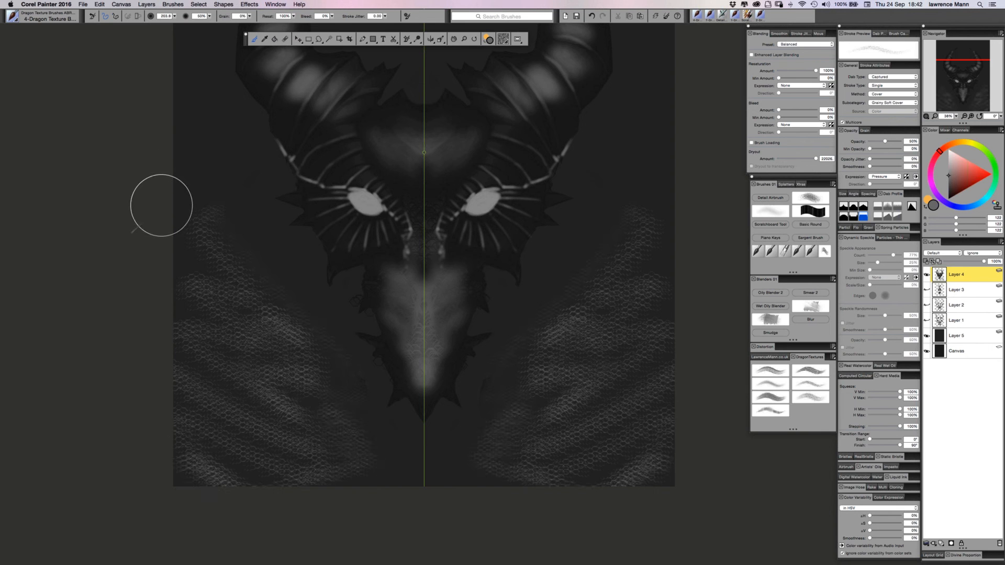
{"action": "key", "text": "super+z"}
{"action": "key", "text": "super+z"}
{"action": "key", "text": "super+z"}
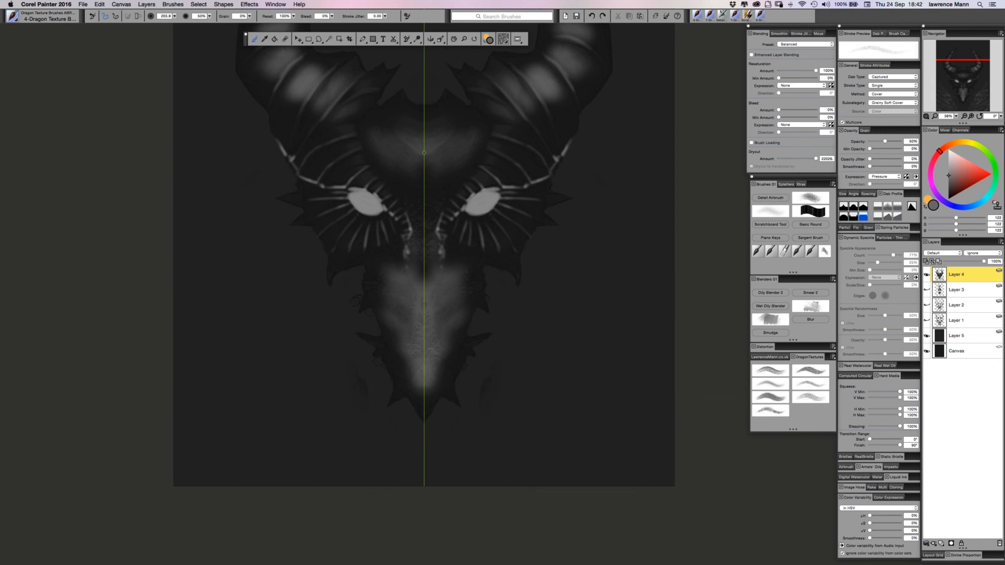
Test the 3-Dragon Texture brush with a large winding stroke on the background beside the head and undo it.
{"action": "left_click", "coordinate": [767, 386]}
{"action": "mouse_move", "coordinate": [220, 220]}
{"action": "left_mouse_down", "text": "alt+super"}
{"action": "mouse_move", "coordinate": [245, 280]}
{"action": "mouse_move", "coordinate": [206, 247]}
{"action": "mouse_move", "coordinate": [197, 296]}
{"action": "mouse_move", "coordinate": [227, 336]}
{"action": "mouse_move", "coordinate": [260, 314]}
{"action": "mouse_move", "coordinate": [257, 275]}
{"action": "mouse_move", "coordinate": [221, 194]}
{"action": "mouse_move", "coordinate": [228, 207]}
{"action": "mouse_move", "coordinate": [190, 202]}
{"action": "mouse_move", "coordinate": [185, 363]}
{"action": "mouse_move", "coordinate": [234, 398]}
{"action": "mouse_move", "coordinate": [218, 372]}
{"action": "mouse_move", "coordinate": [272, 460]}
{"action": "left_mouse_up", "text": "alt+super"}
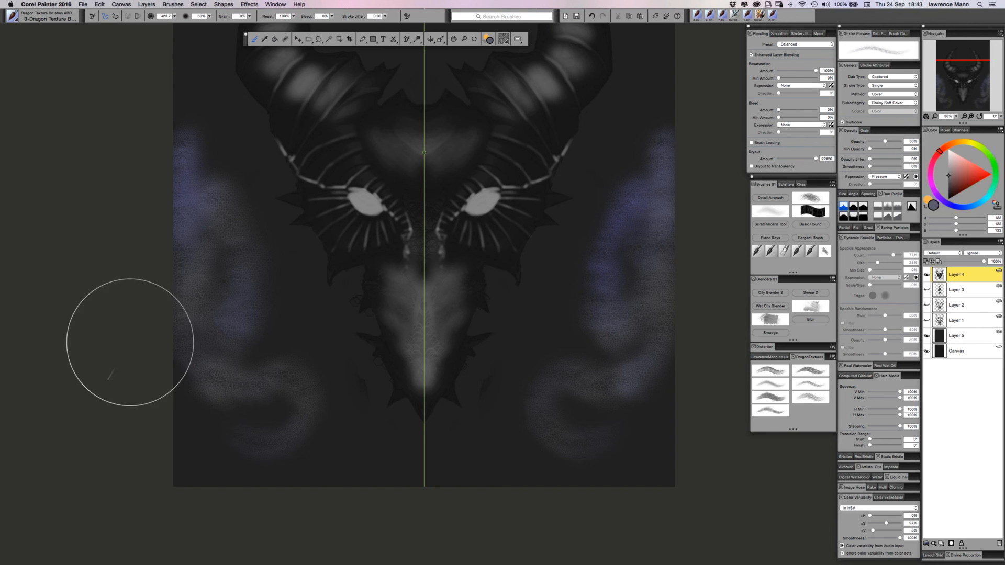
{"action": "key", "text": "super+z"}
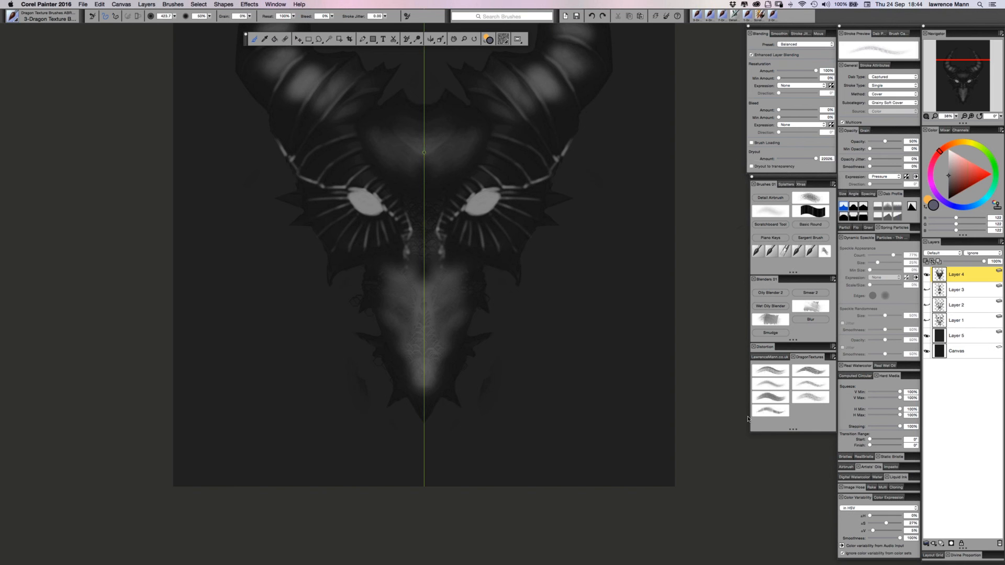
Switch back to the 7-Dragon Texture brush, try speckled strokes on the background beside the head and undo them.
{"action": "left_click", "coordinate": [775, 410]}
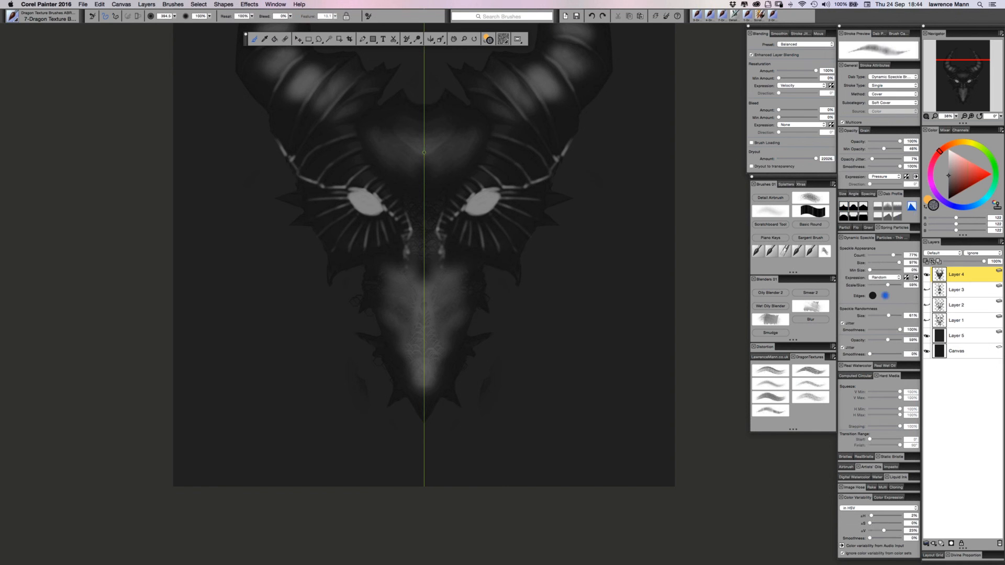
{"action": "mouse_move", "coordinate": [281, 298]}
{"action": "left_mouse_down"}
{"action": "mouse_move", "coordinate": [218, 263]}
{"action": "mouse_move", "coordinate": [266, 320]}
{"action": "left_mouse_up"}
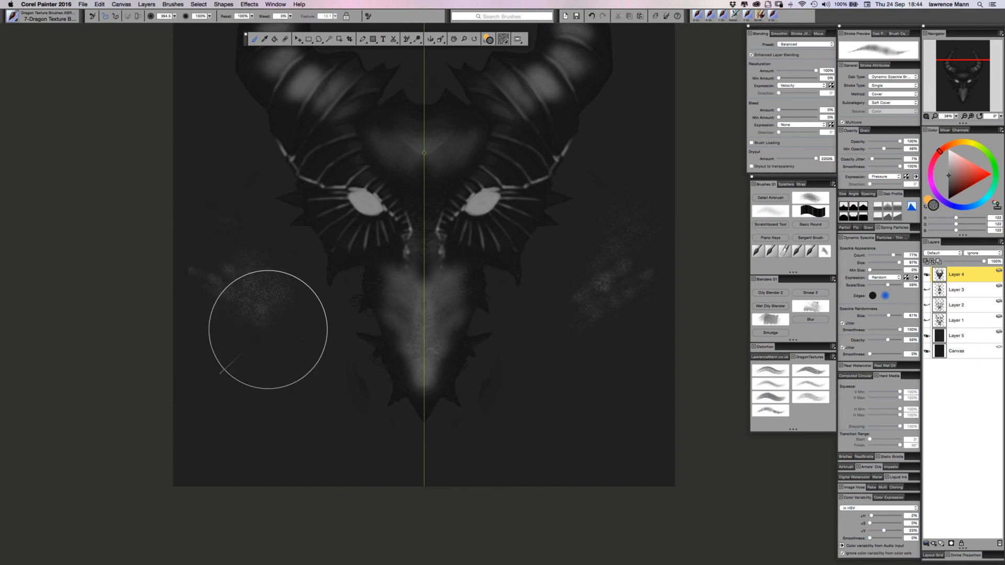
{"action": "mouse_move", "coordinate": [200, 312]}
{"action": "left_mouse_down"}
{"action": "mouse_move", "coordinate": [279, 344]}
{"action": "mouse_move", "coordinate": [267, 356]}
{"action": "left_mouse_up"}
{"action": "left_click_drag", "start_coordinate": [187, 331], "coordinate": [302, 382]}
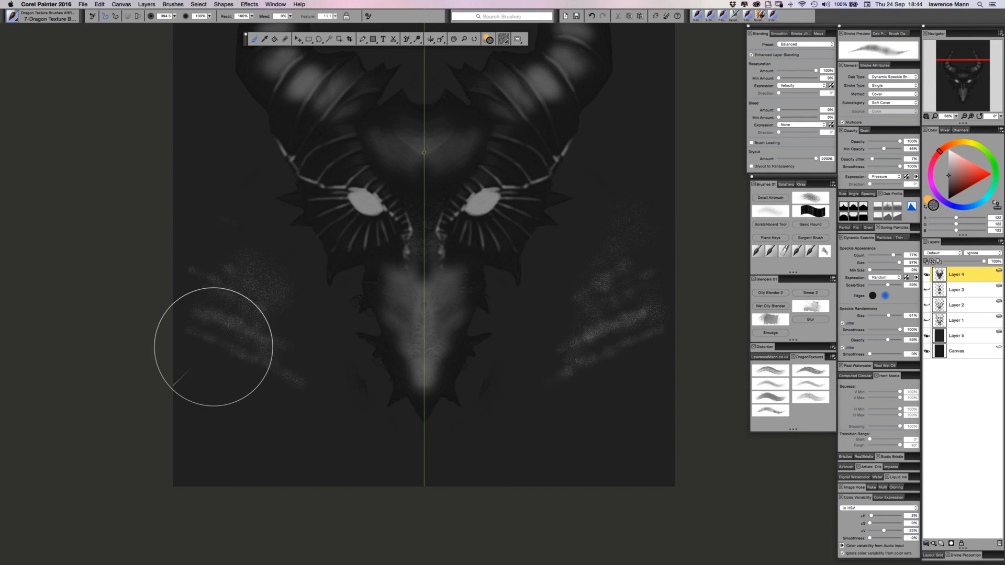
{"action": "left_click_drag", "start_coordinate": [214, 347], "coordinate": [256, 386]}
{"action": "mouse_move", "coordinate": [209, 184]}
{"action": "left_mouse_down"}
{"action": "mouse_move", "coordinate": [180, 253]}
{"action": "mouse_move", "coordinate": [206, 170]}
{"action": "left_mouse_up"}
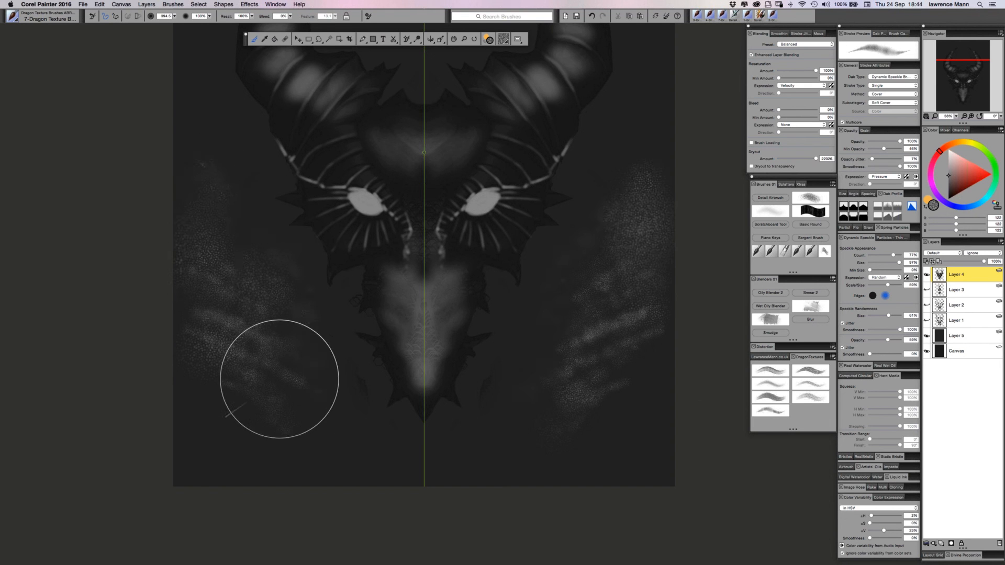
{"action": "key", "text": "super+z"}
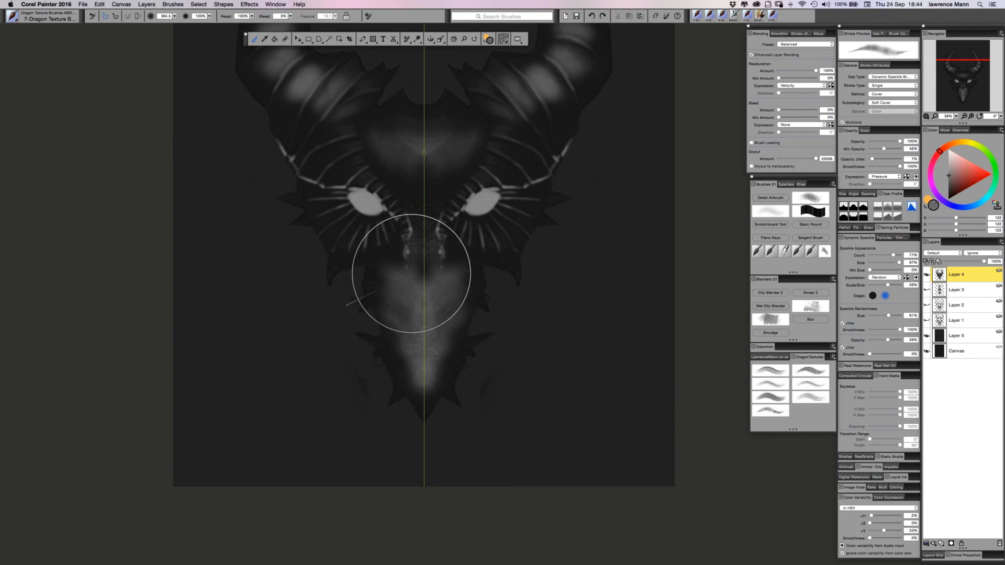
Paint speckled grey skin texture over the snout, nose bridge, forehead and outer brows with a smaller 7-Dragon Texture brush.
{"action": "mouse_move", "coordinate": [412, 264]}
{"action": "left_mouse_down"}
{"action": "mouse_move", "coordinate": [409, 203]}
{"action": "mouse_move", "coordinate": [427, 266]}
{"action": "left_mouse_up"}
{"action": "mouse_move", "coordinate": [413, 221]}
{"action": "left_mouse_down"}
{"action": "mouse_move", "coordinate": [406, 291]}
{"action": "mouse_move", "coordinate": [377, 285]}
{"action": "mouse_move", "coordinate": [377, 261]}
{"action": "mouse_move", "coordinate": [394, 249]}
{"action": "mouse_move", "coordinate": [343, 258]}
{"action": "mouse_move", "coordinate": [405, 277]}
{"action": "mouse_move", "coordinate": [388, 298]}
{"action": "mouse_move", "coordinate": [386, 278]}
{"action": "mouse_move", "coordinate": [383, 307]}
{"action": "mouse_move", "coordinate": [417, 305]}
{"action": "mouse_move", "coordinate": [381, 314]}
{"action": "mouse_move", "coordinate": [390, 344]}
{"action": "mouse_move", "coordinate": [377, 348]}
{"action": "mouse_move", "coordinate": [400, 345]}
{"action": "mouse_move", "coordinate": [406, 321]}
{"action": "mouse_move", "coordinate": [417, 374]}
{"action": "mouse_move", "coordinate": [403, 252]}
{"action": "left_mouse_up"}
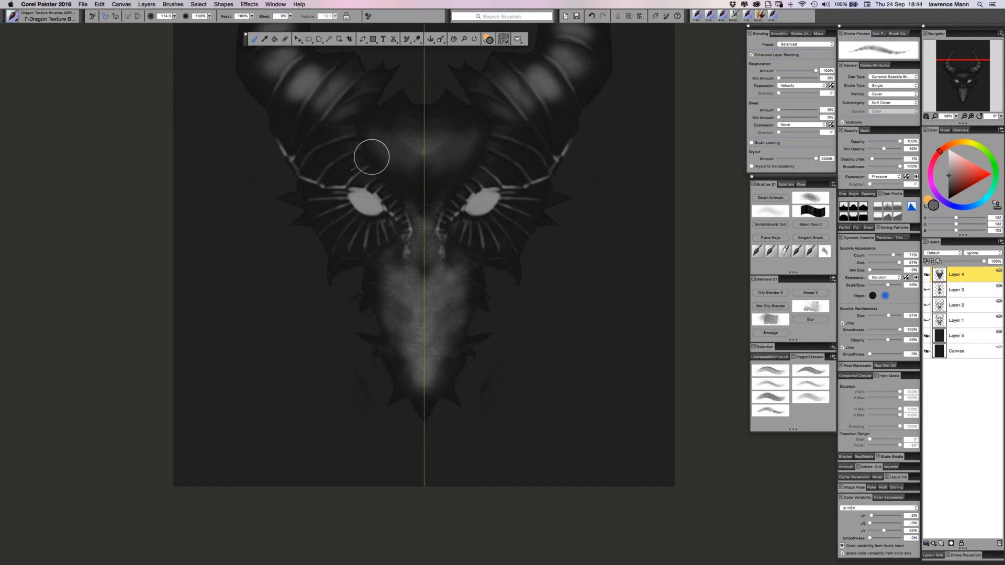
{"action": "mouse_move", "coordinate": [403, 143]}
{"action": "left_mouse_down"}
{"action": "mouse_move", "coordinate": [425, 208]}
{"action": "mouse_move", "coordinate": [414, 174]}
{"action": "mouse_move", "coordinate": [420, 202]}
{"action": "mouse_move", "coordinate": [418, 188]}
{"action": "mouse_move", "coordinate": [374, 153]}
{"action": "mouse_move", "coordinate": [387, 168]}
{"action": "mouse_move", "coordinate": [379, 158]}
{"action": "mouse_move", "coordinate": [419, 155]}
{"action": "mouse_move", "coordinate": [428, 133]}
{"action": "mouse_move", "coordinate": [386, 168]}
{"action": "mouse_move", "coordinate": [394, 127]}
{"action": "mouse_move", "coordinate": [419, 225]}
{"action": "mouse_move", "coordinate": [379, 325]}
{"action": "left_mouse_up"}
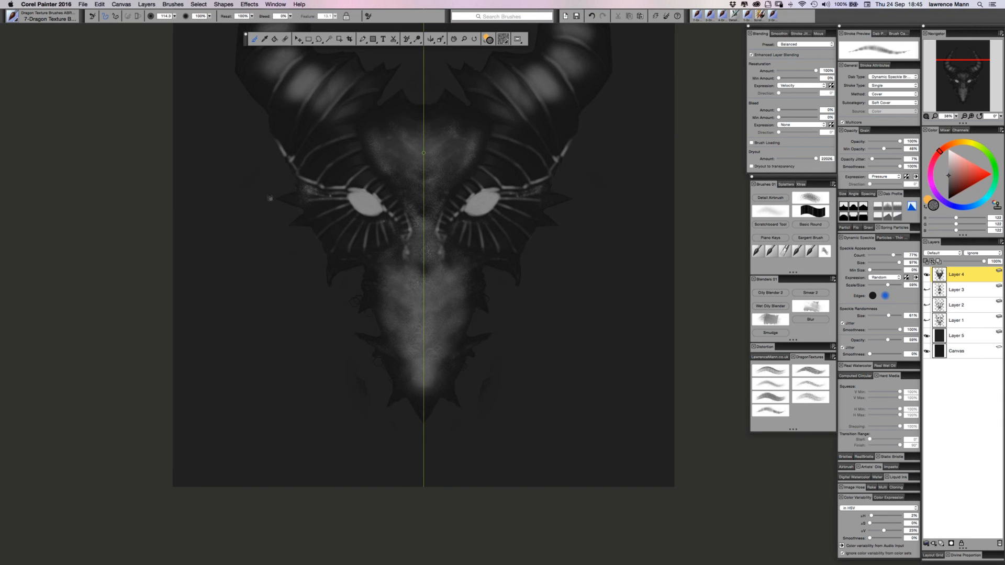
Airbrush near-black shading between the wrinkle lines around the outer eye with a small Detail Airbrush, using colour sampled beside the eye.
{"action": "scroll", "coordinate": [275, 191], "scroll_direction": "up", "scroll_amount": 2}
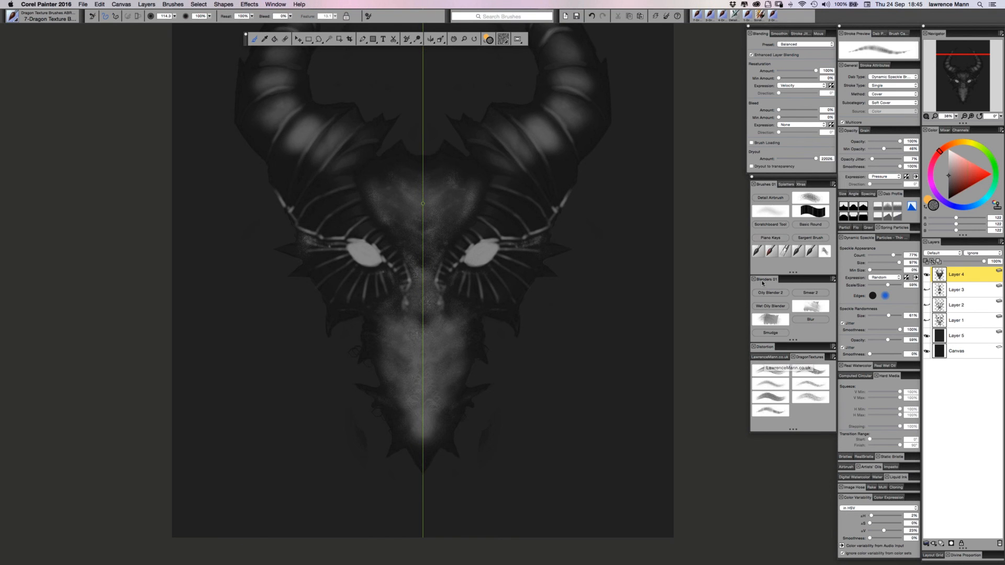
{"action": "left_click", "coordinate": [763, 226]}
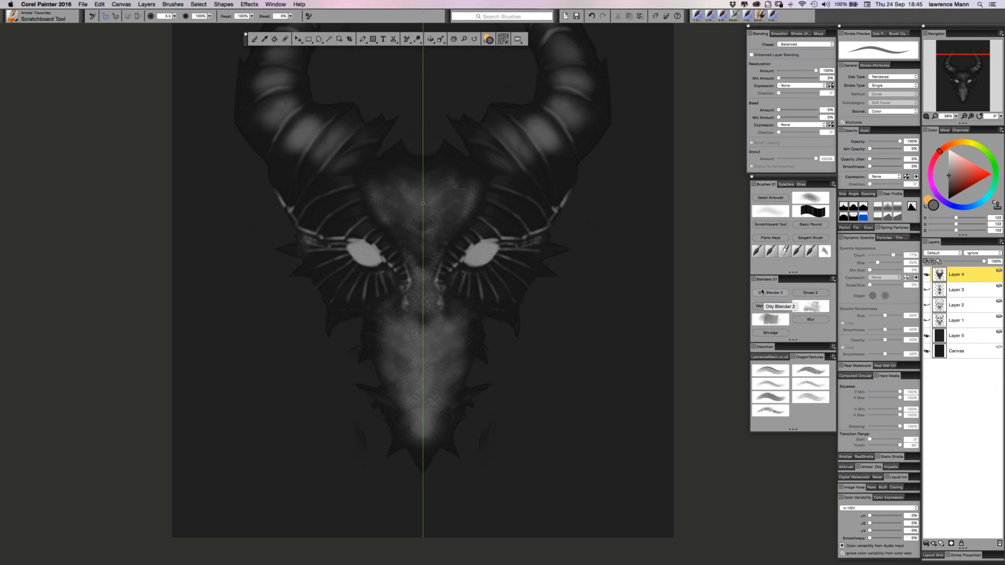
{"action": "left_click", "coordinate": [761, 199]}
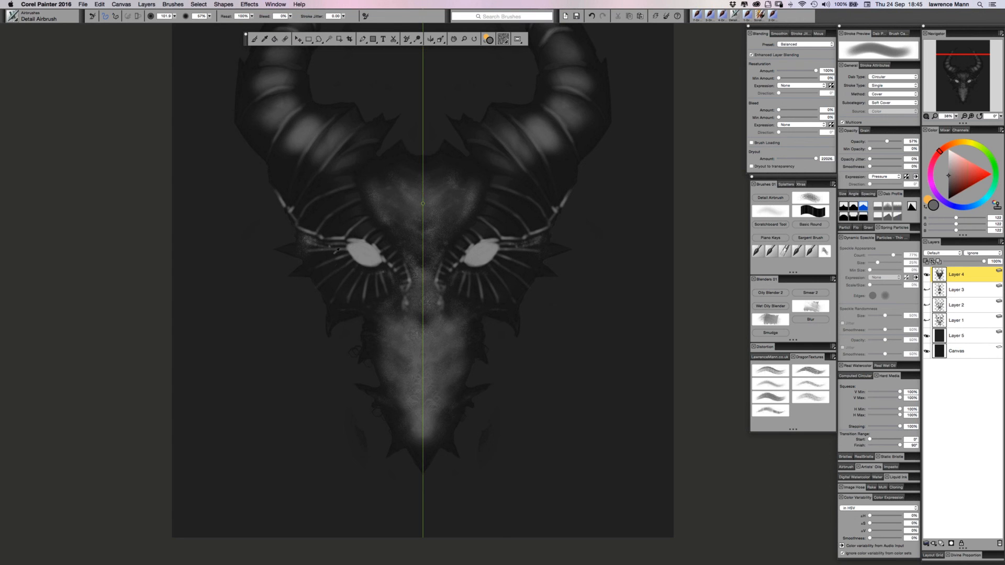
{"action": "left_click", "coordinate": [342, 249], "text": "alt"}
{"action": "left_click_drag", "start_coordinate": [344, 262], "coordinate": [347, 267]}
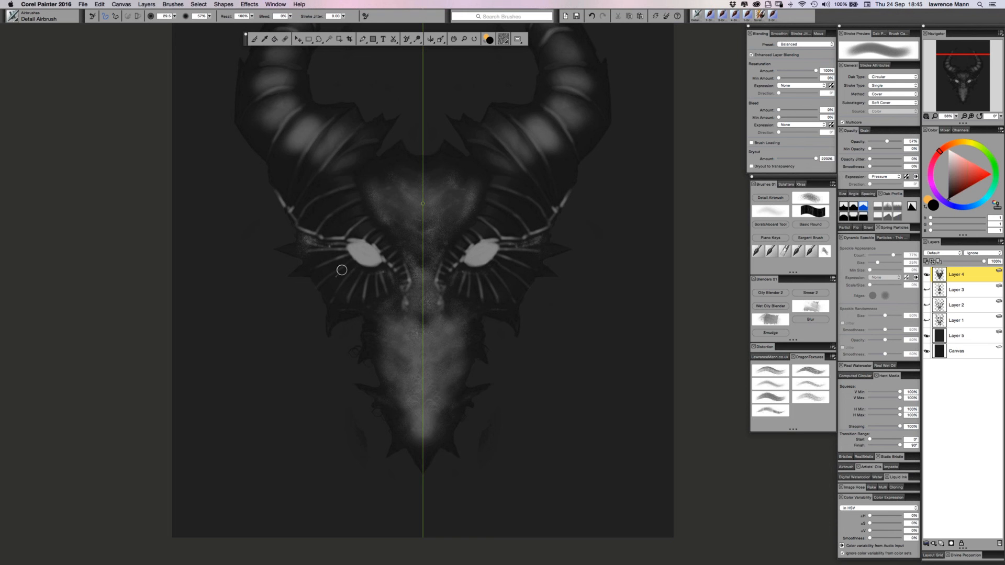
Paint both eyes pure white and add white highlights along the nose-bridge ridges, outer brow joints and the upper snout plate's outline.
{"action": "left_click", "coordinate": [943, 150]}
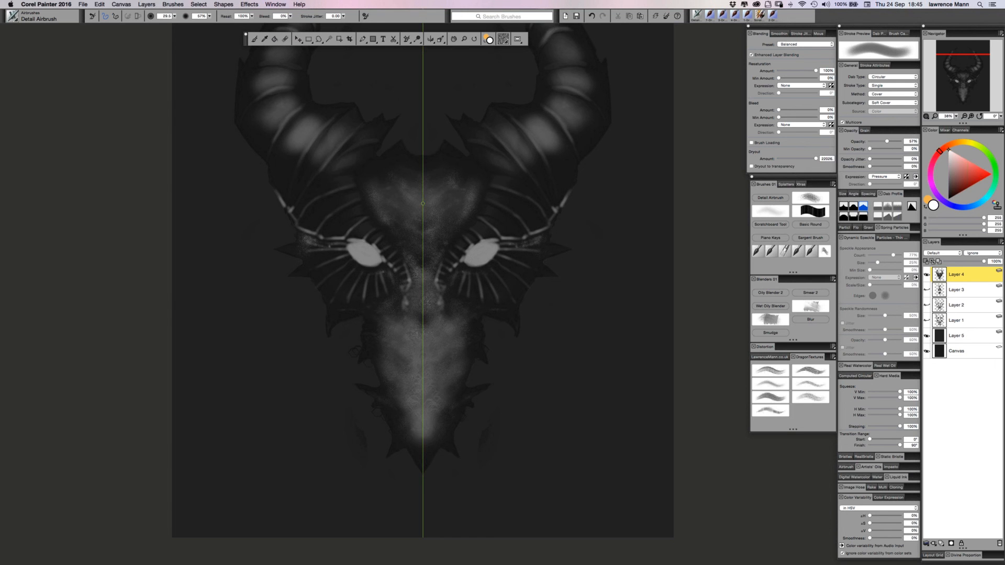
{"action": "mouse_move", "coordinate": [367, 253]}
{"action": "left_mouse_down"}
{"action": "mouse_move", "coordinate": [348, 245]}
{"action": "mouse_move", "coordinate": [390, 267]}
{"action": "mouse_move", "coordinate": [361, 262]}
{"action": "mouse_move", "coordinate": [408, 276]}
{"action": "left_mouse_up"}
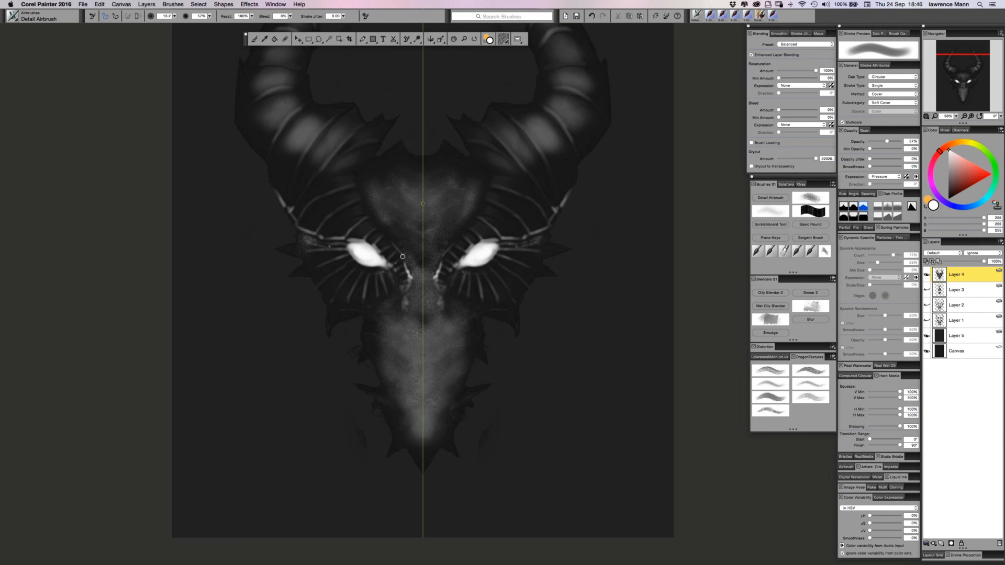
{"action": "mouse_move", "coordinate": [410, 273]}
{"action": "left_mouse_down"}
{"action": "mouse_move", "coordinate": [397, 281]}
{"action": "mouse_move", "coordinate": [416, 277]}
{"action": "mouse_move", "coordinate": [398, 289]}
{"action": "mouse_move", "coordinate": [407, 283]}
{"action": "mouse_move", "coordinate": [390, 271]}
{"action": "mouse_move", "coordinate": [395, 279]}
{"action": "mouse_move", "coordinate": [399, 269]}
{"action": "mouse_move", "coordinate": [396, 280]}
{"action": "mouse_move", "coordinate": [420, 284]}
{"action": "left_mouse_up"}
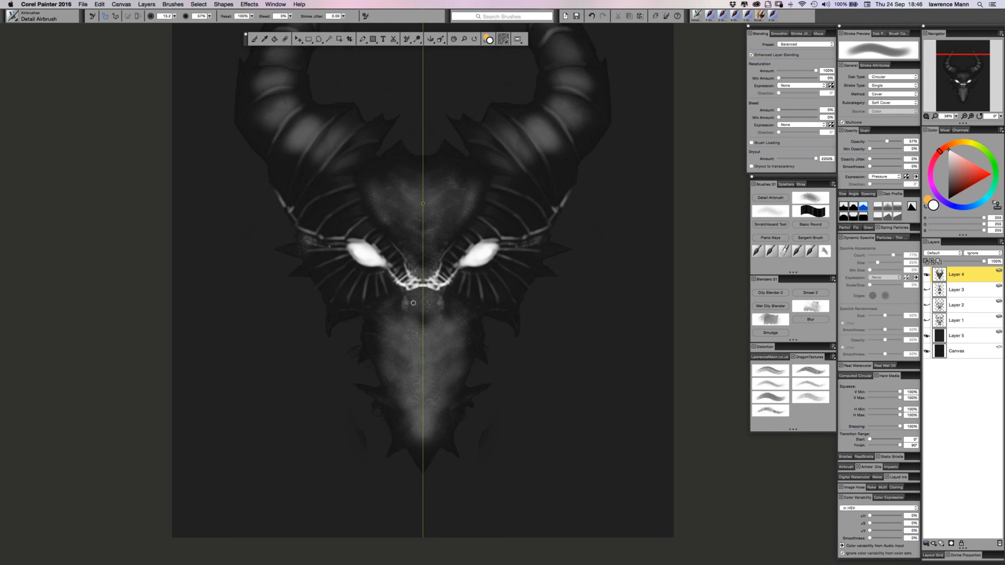
{"action": "mouse_move", "coordinate": [399, 254]}
{"action": "left_mouse_down"}
{"action": "mouse_move", "coordinate": [383, 264]}
{"action": "mouse_move", "coordinate": [403, 268]}
{"action": "left_mouse_up"}
{"action": "mouse_move", "coordinate": [306, 241]}
{"action": "left_mouse_down"}
{"action": "mouse_move", "coordinate": [332, 243]}
{"action": "mouse_move", "coordinate": [303, 241]}
{"action": "mouse_move", "coordinate": [297, 229]}
{"action": "mouse_move", "coordinate": [317, 241]}
{"action": "left_mouse_up"}
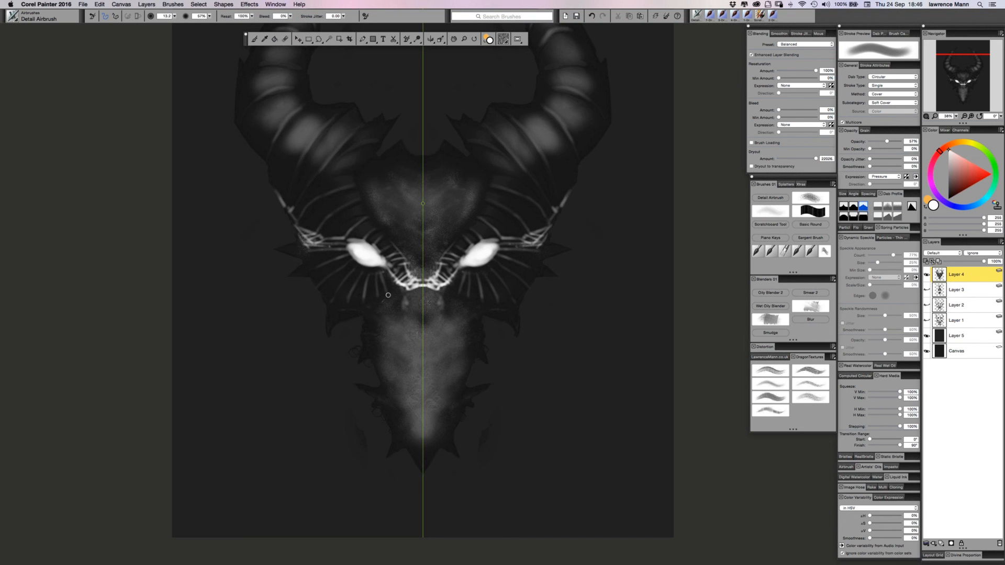
{"action": "mouse_move", "coordinate": [393, 277]}
{"action": "left_mouse_down"}
{"action": "mouse_move", "coordinate": [403, 317]}
{"action": "mouse_move", "coordinate": [420, 323]}
{"action": "left_mouse_up"}
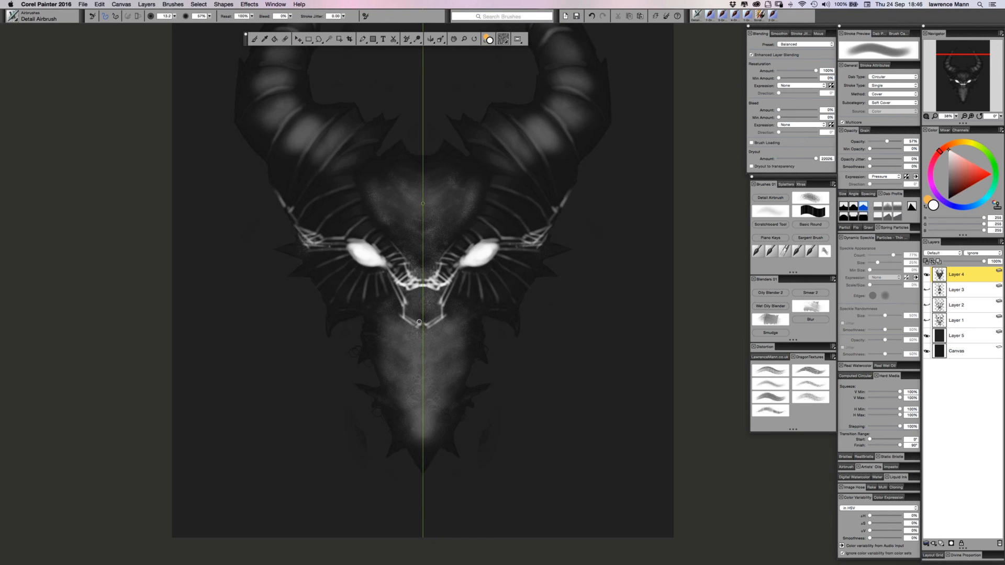
Outline the cheek frills, side spikes, lower outer horn edges and the small spikes above the forehead with thin white strokes.
{"action": "mouse_move", "coordinate": [361, 309]}
{"action": "left_mouse_down"}
{"action": "mouse_move", "coordinate": [373, 301]}
{"action": "mouse_move", "coordinate": [375, 316]}
{"action": "left_mouse_up"}
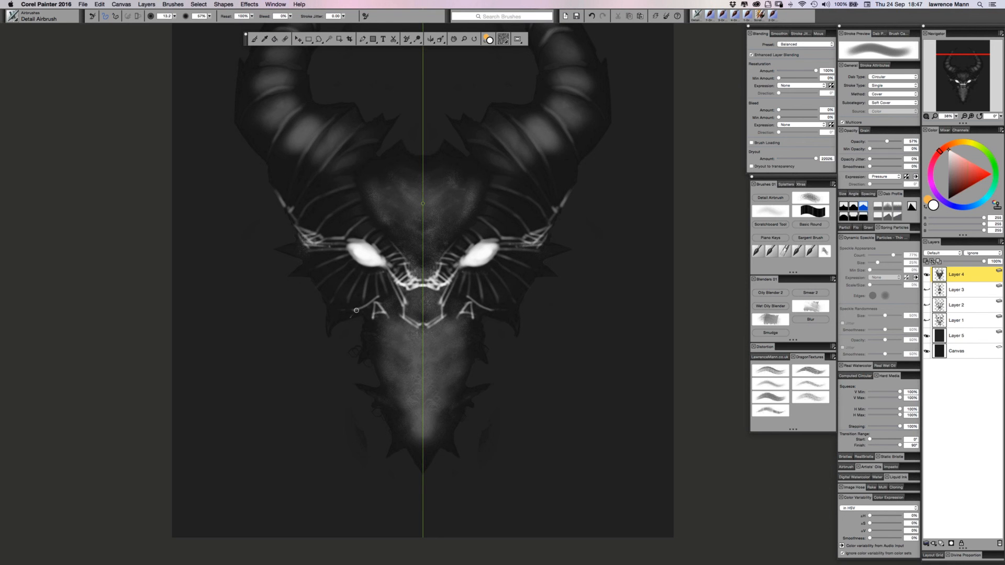
{"action": "mouse_move", "coordinate": [361, 308]}
{"action": "left_mouse_down"}
{"action": "mouse_move", "coordinate": [314, 286]}
{"action": "mouse_move", "coordinate": [326, 302]}
{"action": "mouse_move", "coordinate": [328, 306]}
{"action": "left_mouse_up"}
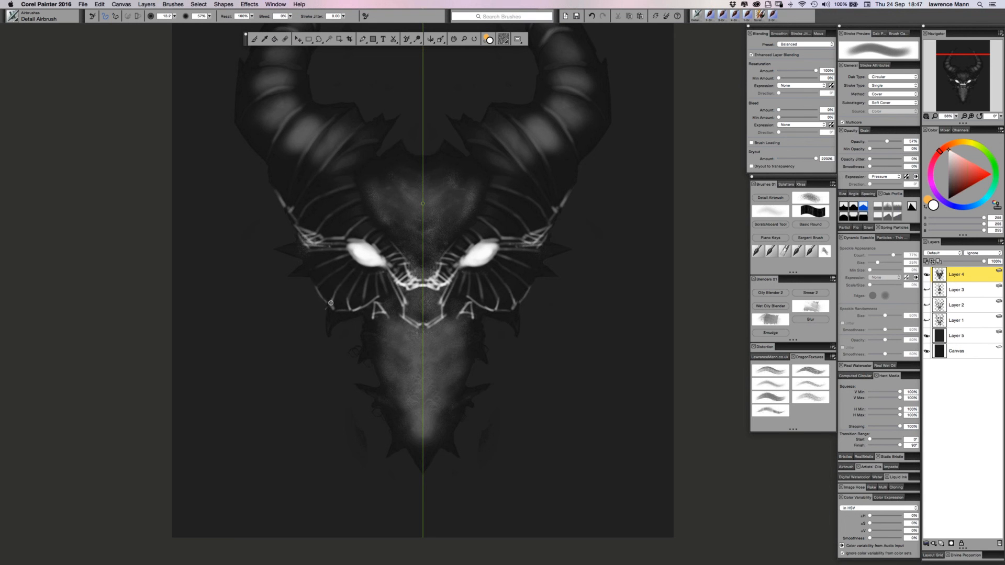
{"action": "left_click_drag", "start_coordinate": [333, 271], "coordinate": [315, 287]}
{"action": "mouse_move", "coordinate": [303, 246]}
{"action": "left_mouse_down"}
{"action": "mouse_move", "coordinate": [304, 268]}
{"action": "mouse_move", "coordinate": [299, 236]}
{"action": "mouse_move", "coordinate": [304, 262]}
{"action": "mouse_move", "coordinate": [273, 250]}
{"action": "mouse_move", "coordinate": [291, 277]}
{"action": "left_mouse_up"}
{"action": "left_click_drag", "start_coordinate": [283, 204], "coordinate": [294, 225]}
{"action": "left_click_drag", "start_coordinate": [287, 188], "coordinate": [289, 210]}
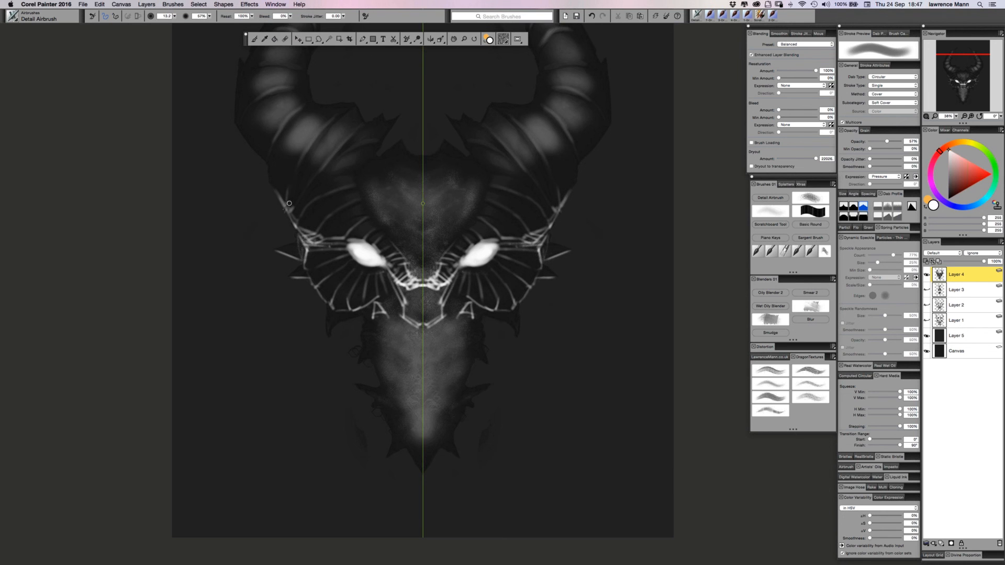
{"action": "left_click_drag", "start_coordinate": [294, 171], "coordinate": [288, 206]}
{"action": "mouse_move", "coordinate": [289, 120]}
{"action": "left_mouse_down"}
{"action": "mouse_move", "coordinate": [257, 157]}
{"action": "mouse_move", "coordinate": [236, 127]}
{"action": "mouse_move", "coordinate": [269, 167]}
{"action": "left_mouse_up"}
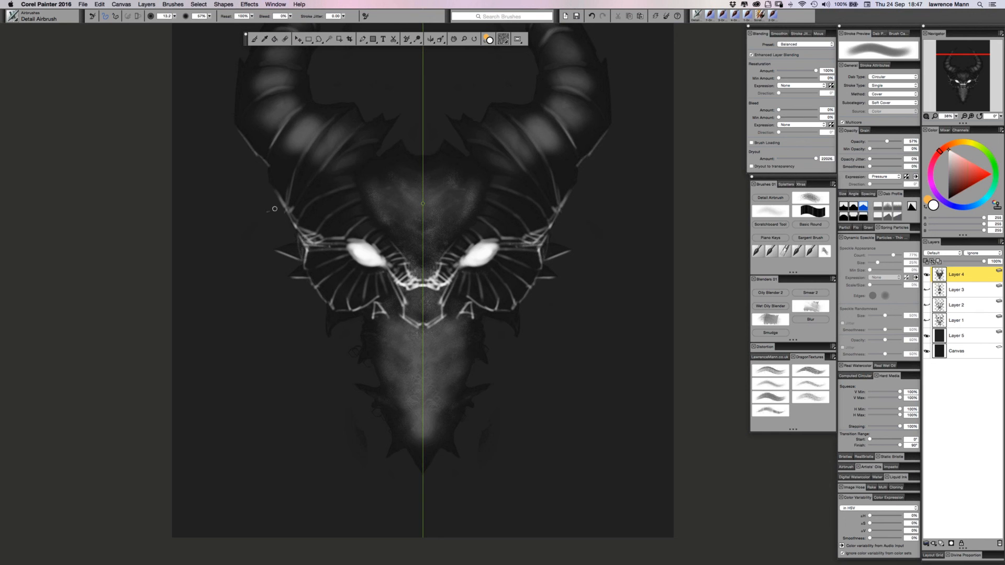
{"action": "left_click_drag", "start_coordinate": [402, 136], "coordinate": [382, 155]}
Darken the forehead and eye rims with black, then carve and shade a deep shadow down each side of the snout.
{"action": "left_click", "coordinate": [945, 204]}
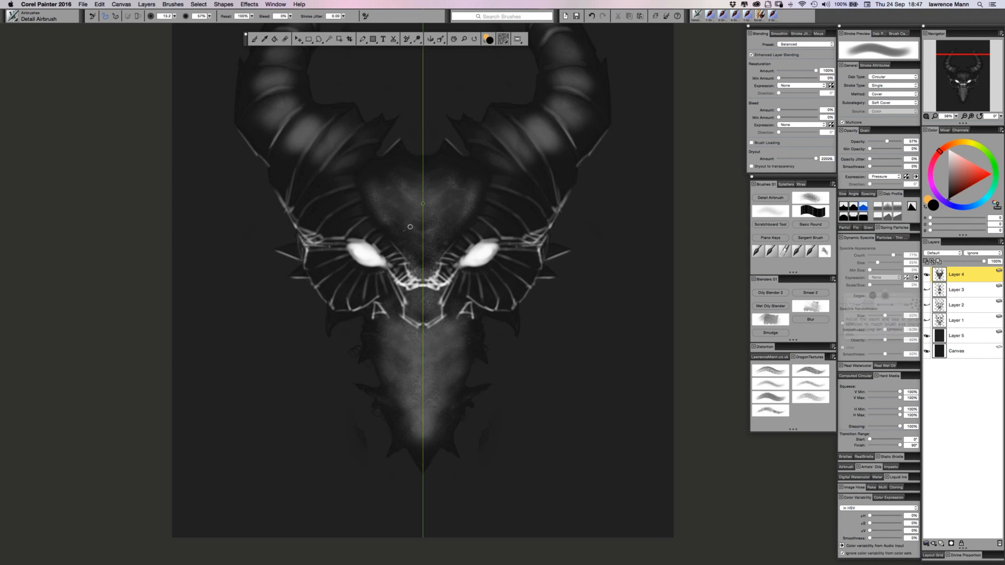
{"action": "left_click_drag", "start_coordinate": [439, 192], "coordinate": [464, 204]}
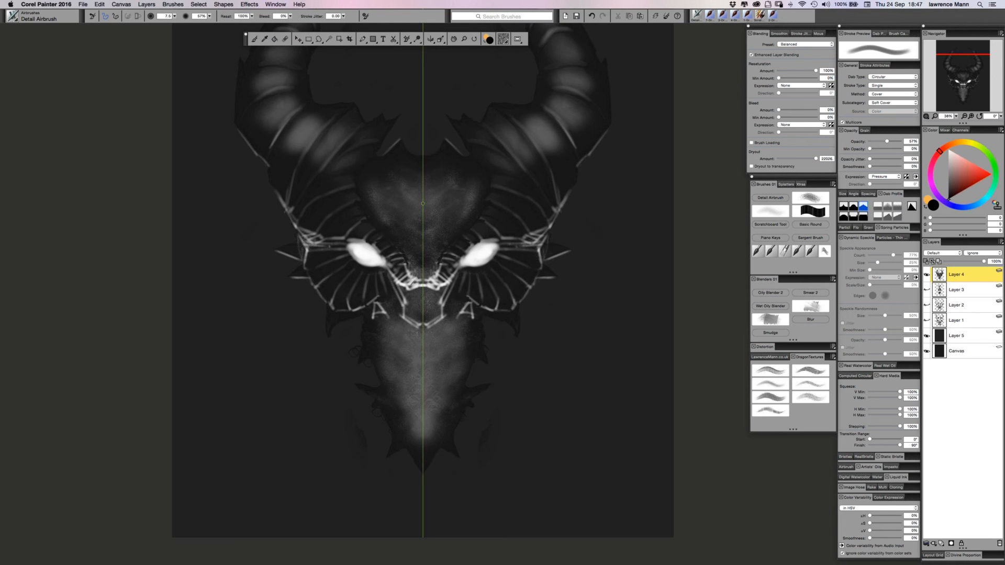
{"action": "left_click_drag", "start_coordinate": [346, 242], "coordinate": [370, 252]}
{"action": "left_click_drag", "start_coordinate": [399, 326], "coordinate": [389, 367]}
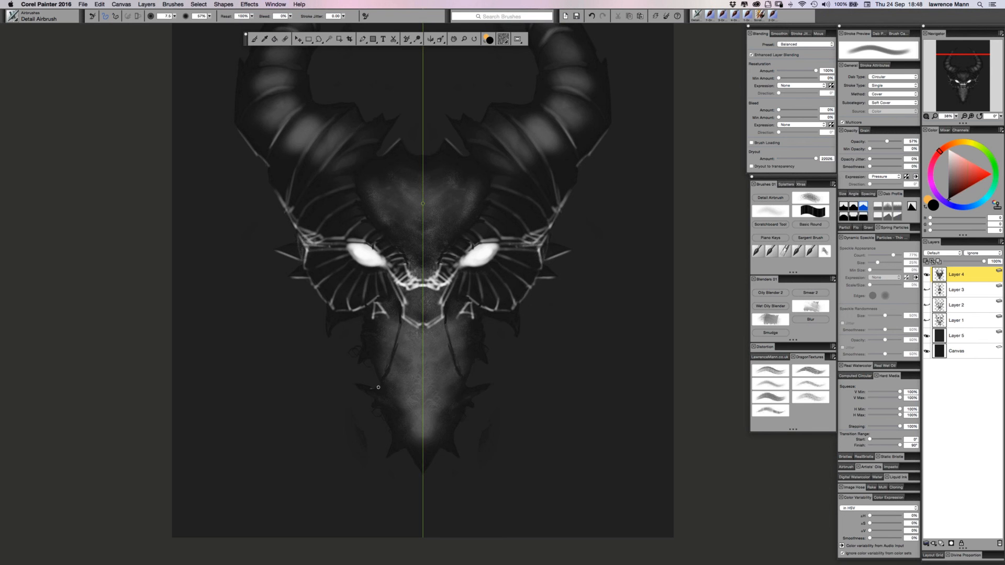
{"action": "mouse_move", "coordinate": [399, 317]}
{"action": "left_mouse_down"}
{"action": "mouse_move", "coordinate": [389, 360]}
{"action": "mouse_move", "coordinate": [397, 343]}
{"action": "left_mouse_up"}
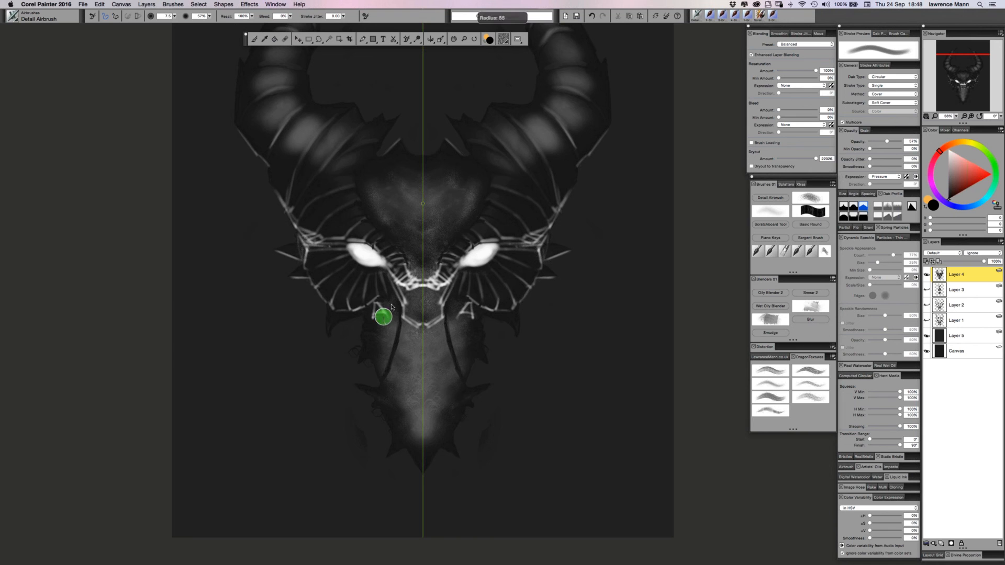
{"action": "mouse_move", "coordinate": [392, 319]}
{"action": "left_mouse_down"}
{"action": "mouse_move", "coordinate": [391, 298]}
{"action": "mouse_move", "coordinate": [382, 365]}
{"action": "left_mouse_up"}
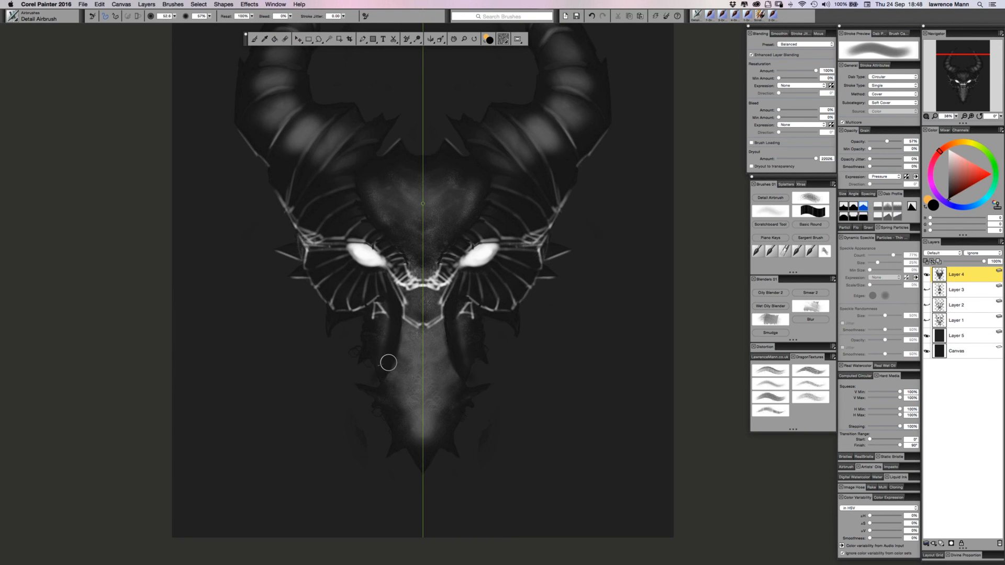
Paint black dividing lines across the snout and forehead to break them into separate armour plates.
{"action": "mouse_move", "coordinate": [395, 313]}
{"action": "left_mouse_down"}
{"action": "mouse_move", "coordinate": [378, 366]}
{"action": "mouse_move", "coordinate": [400, 320]}
{"action": "mouse_move", "coordinate": [425, 333]}
{"action": "mouse_move", "coordinate": [411, 325]}
{"action": "mouse_move", "coordinate": [426, 298]}
{"action": "mouse_move", "coordinate": [401, 307]}
{"action": "left_mouse_up"}
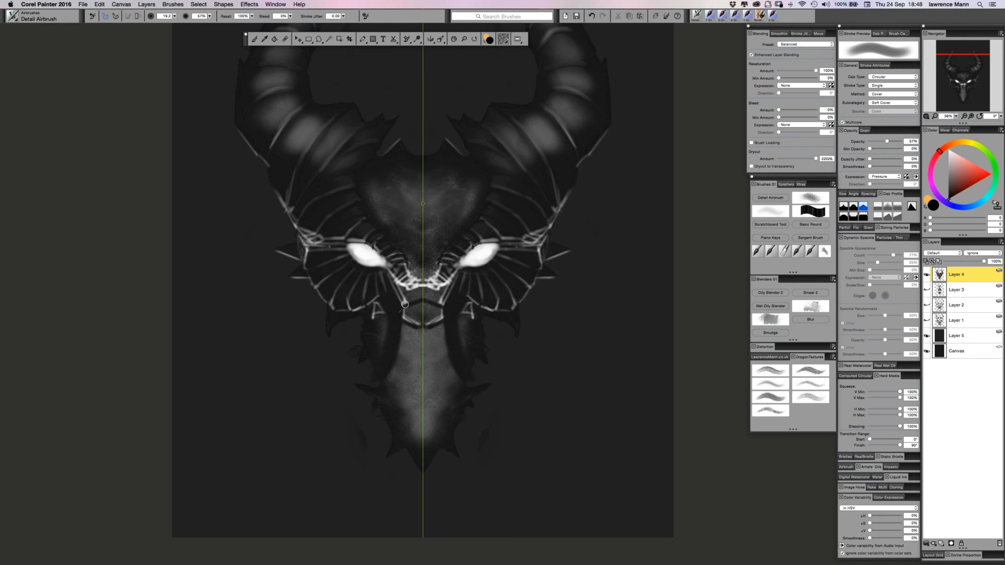
{"action": "mouse_move", "coordinate": [422, 345]}
{"action": "left_mouse_down"}
{"action": "mouse_move", "coordinate": [387, 349]}
{"action": "mouse_move", "coordinate": [430, 345]}
{"action": "mouse_move", "coordinate": [414, 348]}
{"action": "mouse_move", "coordinate": [429, 368]}
{"action": "mouse_move", "coordinate": [411, 369]}
{"action": "mouse_move", "coordinate": [380, 406]}
{"action": "mouse_move", "coordinate": [412, 397]}
{"action": "mouse_move", "coordinate": [385, 406]}
{"action": "left_mouse_up"}
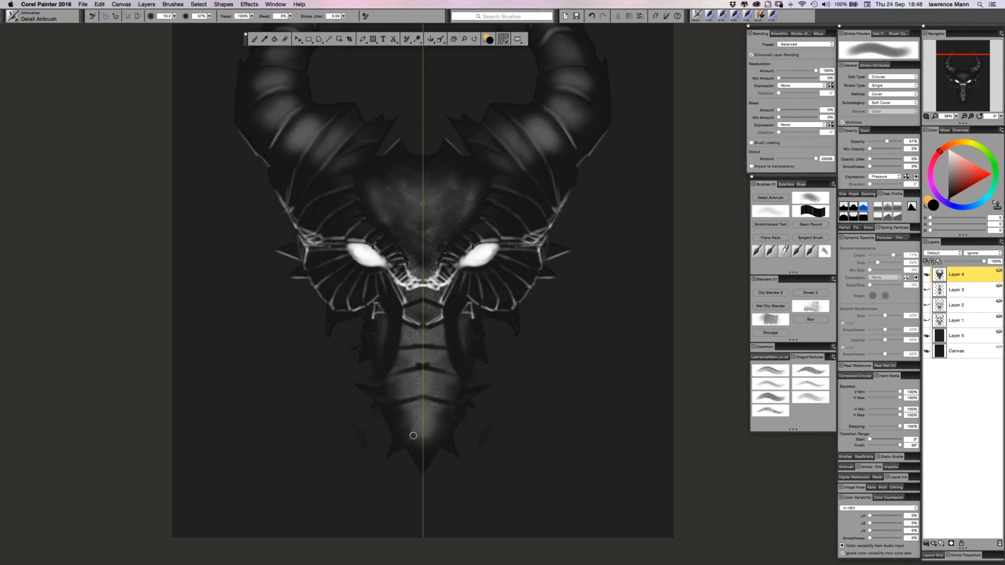
{"action": "left_click_drag", "start_coordinate": [422, 437], "coordinate": [405, 446]}
{"action": "left_click_drag", "start_coordinate": [429, 222], "coordinate": [394, 229]}
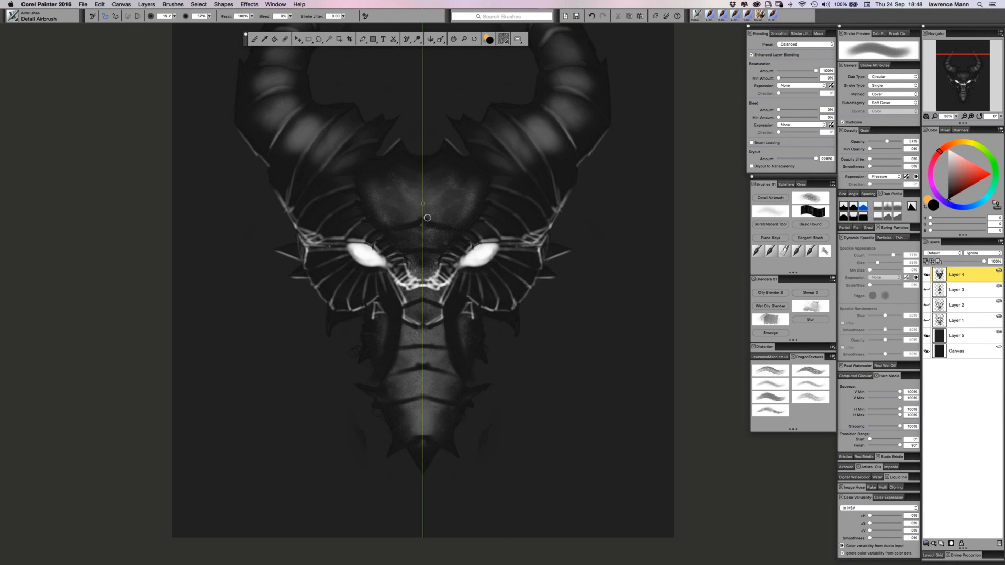
{"action": "mouse_move", "coordinate": [391, 175]}
{"action": "left_mouse_down"}
{"action": "mouse_move", "coordinate": [427, 208]}
{"action": "mouse_move", "coordinate": [387, 189]}
{"action": "mouse_move", "coordinate": [396, 186]}
{"action": "mouse_move", "coordinate": [362, 189]}
{"action": "mouse_move", "coordinate": [375, 197]}
{"action": "mouse_move", "coordinate": [395, 186]}
{"action": "mouse_move", "coordinate": [372, 159]}
{"action": "mouse_move", "coordinate": [420, 208]}
{"action": "left_mouse_up"}
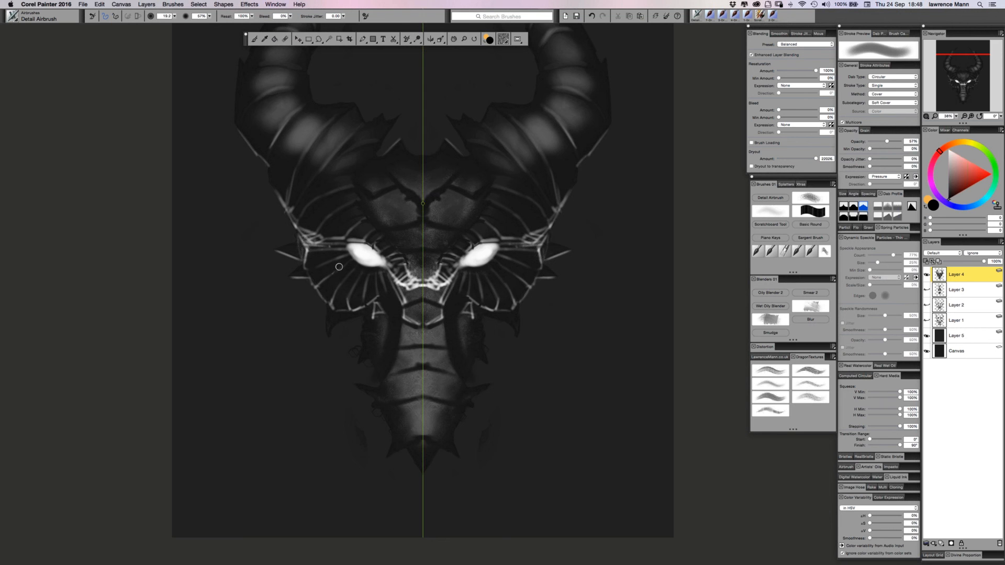
Refine the eye edges, nose bridge and cheeks with black shading, and use the Eraser to reshape the spikes at the horn bases.
{"action": "mouse_move", "coordinate": [373, 251]}
{"action": "left_mouse_down"}
{"action": "mouse_move", "coordinate": [402, 288]}
{"action": "mouse_move", "coordinate": [433, 289]}
{"action": "mouse_move", "coordinate": [424, 288]}
{"action": "left_mouse_up"}
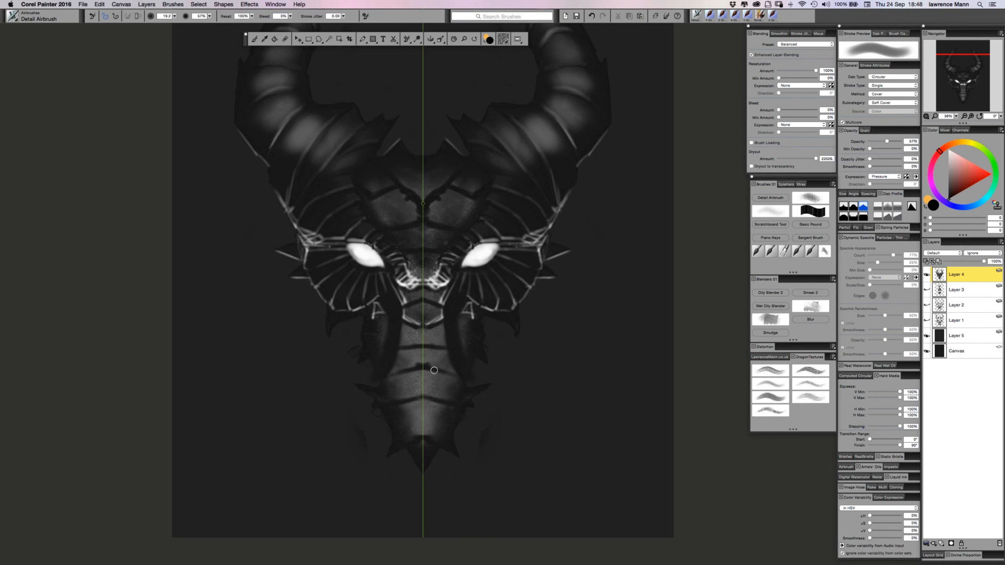
{"action": "left_click_drag", "start_coordinate": [391, 323], "coordinate": [372, 341]}
{"action": "mouse_move", "coordinate": [303, 248]}
{"action": "left_mouse_down"}
{"action": "mouse_move", "coordinate": [293, 227]}
{"action": "mouse_move", "coordinate": [304, 260]}
{"action": "mouse_move", "coordinate": [327, 245]}
{"action": "mouse_move", "coordinate": [305, 235]}
{"action": "mouse_move", "coordinate": [318, 243]}
{"action": "left_mouse_up"}
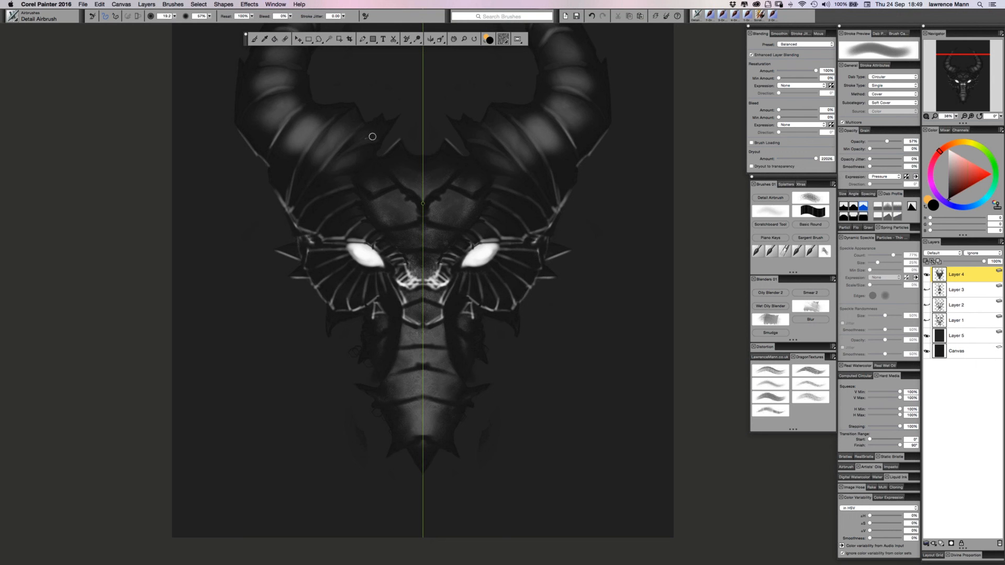
{"action": "left_click", "coordinate": [285, 39]}
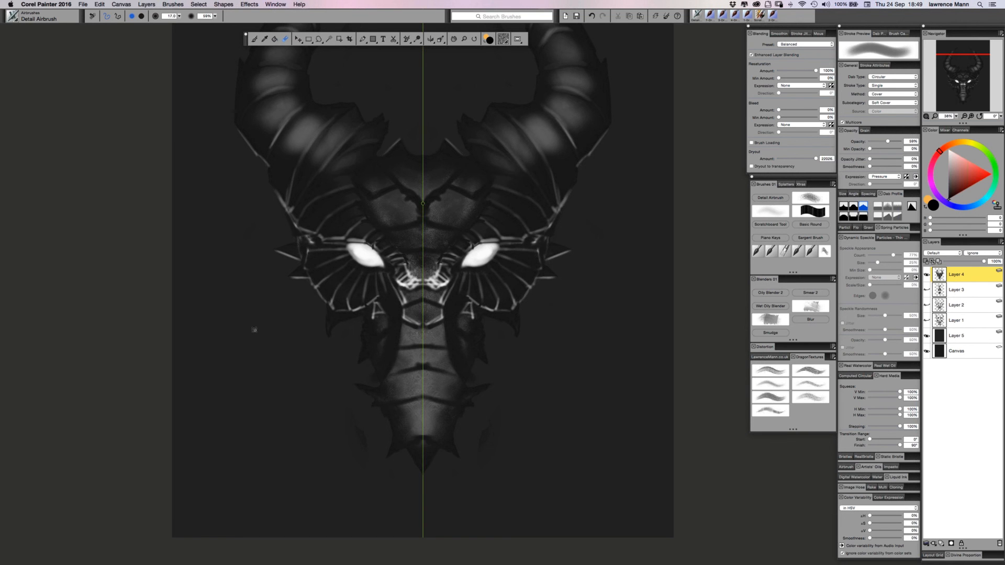
Draw a thin grey highlight along the upper edge of the central forehead plates with the Scratchboard Tool.
{"action": "scroll", "coordinate": [254, 325], "scroll_direction": "right", "scroll_amount": 3}
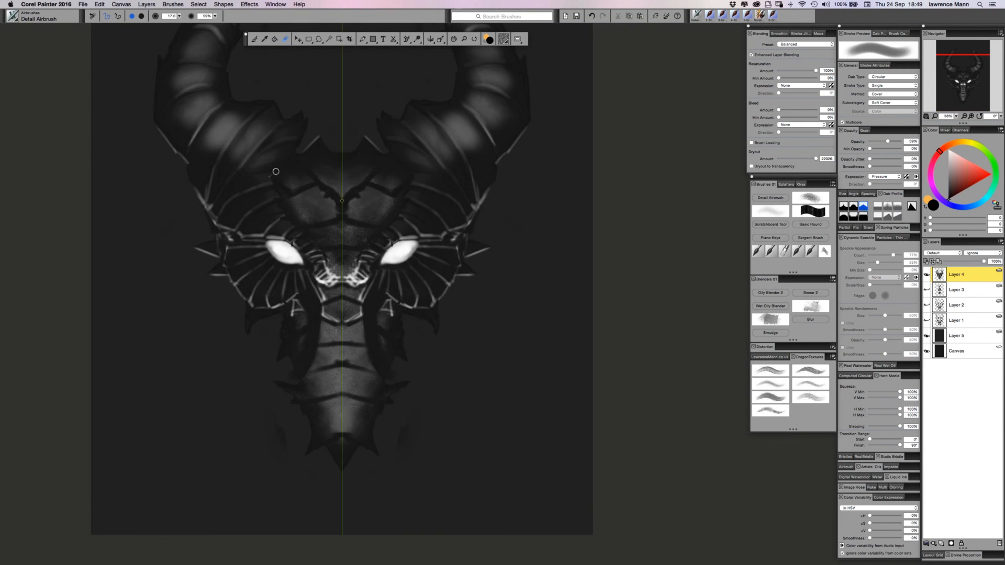
{"action": "scroll", "coordinate": [275, 172], "scroll_direction": "down", "scroll_amount": 2}
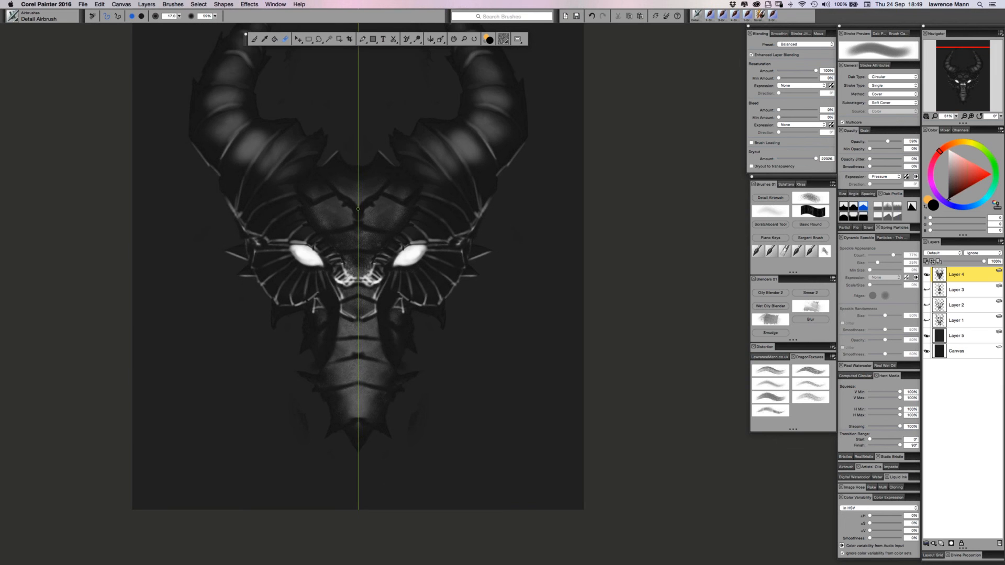
{"action": "scroll", "coordinate": [284, 180], "scroll_direction": "up", "scroll_amount": 5}
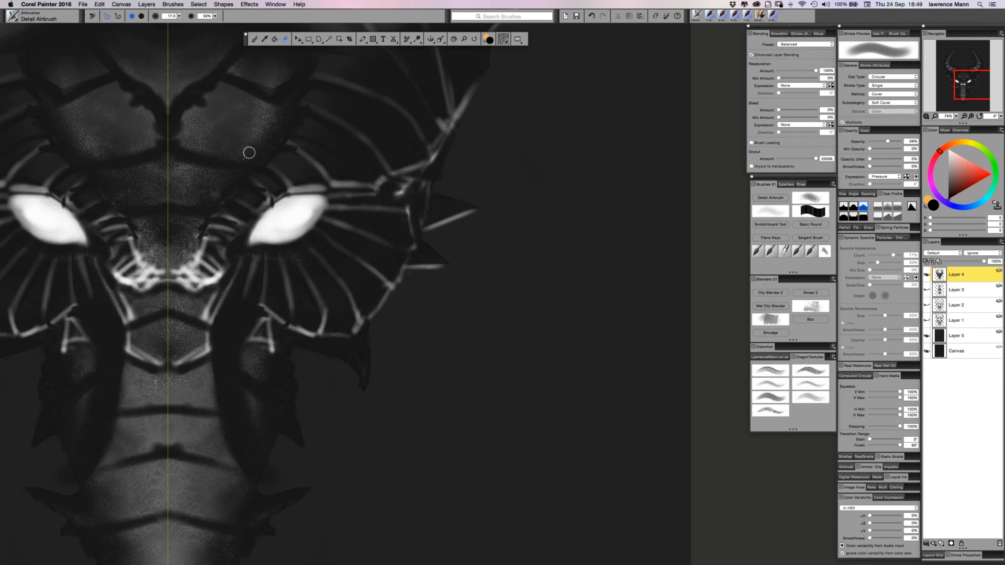
{"action": "left_click_drag", "start_coordinate": [249, 153], "coordinate": [375, 299]}
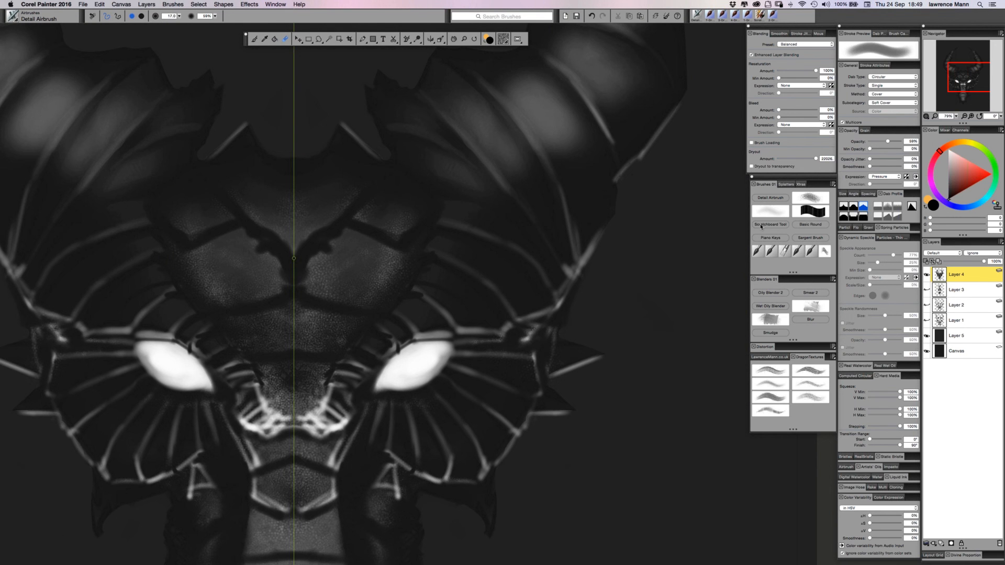
{"action": "left_click", "coordinate": [762, 226]}
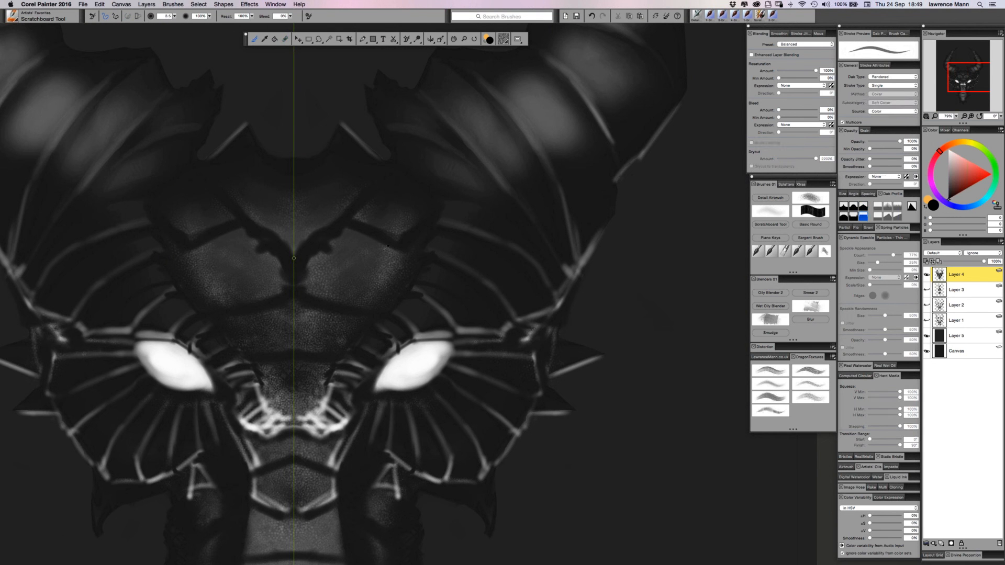
{"action": "left_click", "coordinate": [400, 247], "text": "alt"}
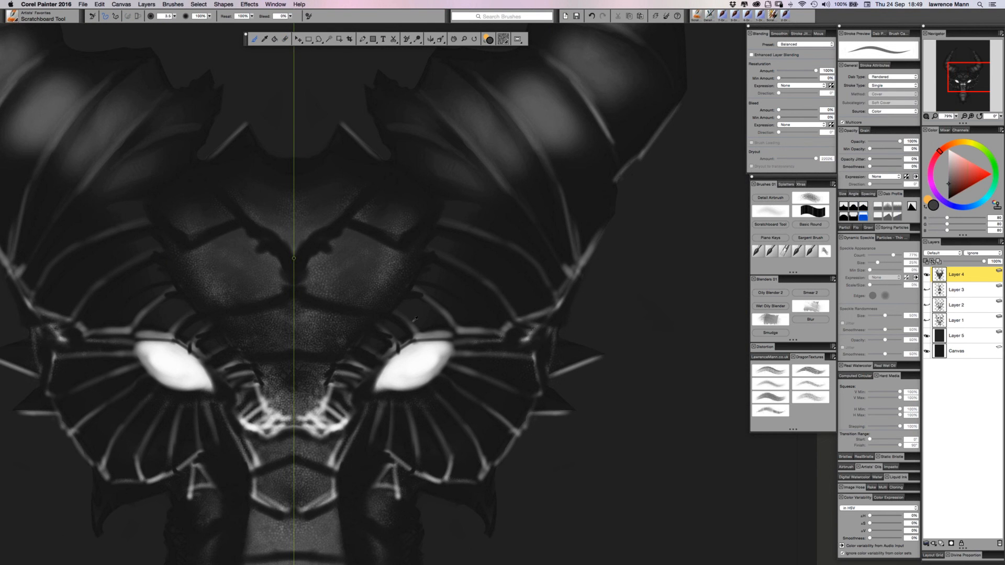
{"action": "left_click_drag", "start_coordinate": [345, 228], "coordinate": [350, 230]}
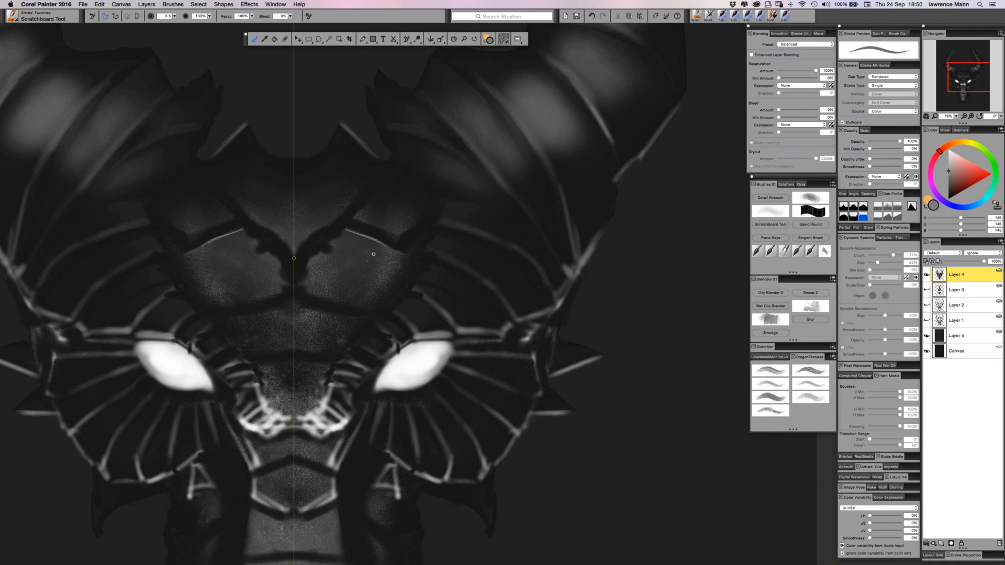
Highlight the forehead plates' jagged edges and crest rim in light grey using the Detail Airbrush at size 4.7.
{"action": "left_click", "coordinate": [770, 198]}
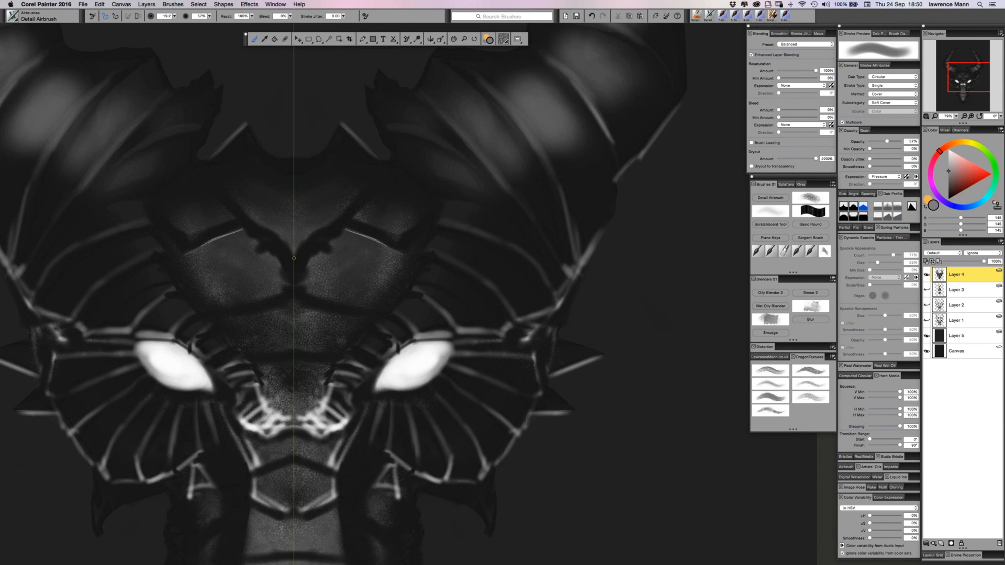
{"action": "scroll", "coordinate": [403, 269], "scroll_direction": "down", "scroll_amount": 2}
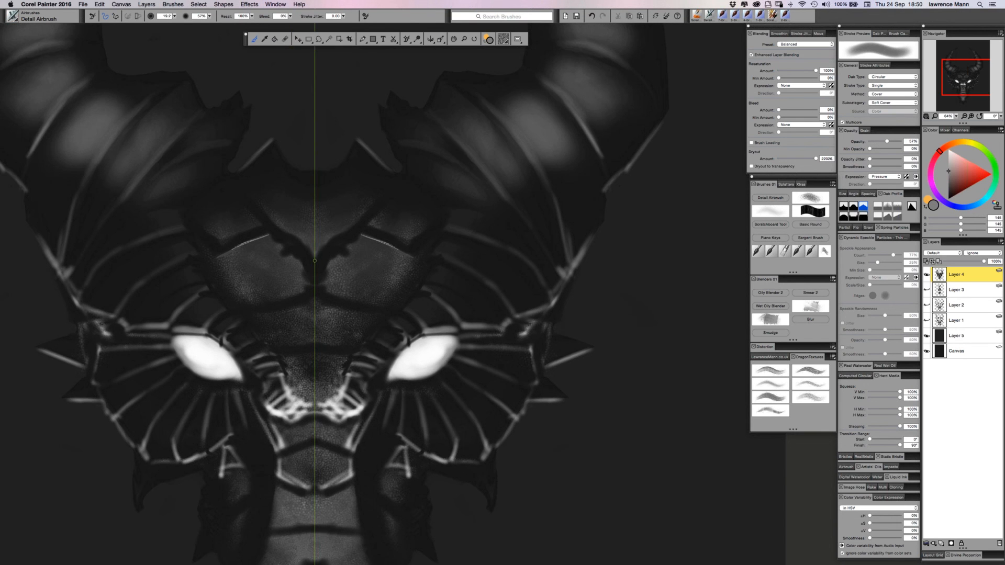
{"action": "scroll", "coordinate": [495, 285], "scroll_direction": "down", "scroll_amount": 1}
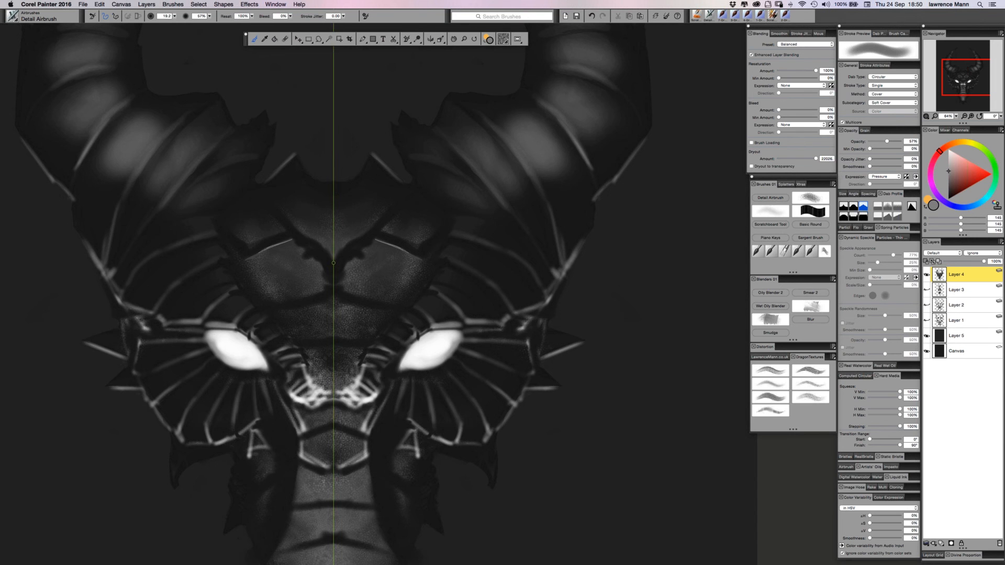
{"action": "scroll", "coordinate": [501, 282], "scroll_direction": "up", "scroll_amount": 3}
{"action": "key", "text": "bracketleft"}
{"action": "key", "text": "bracketleft"}
{"action": "key", "text": "bracketleft"}
{"action": "left_click_drag", "start_coordinate": [337, 226], "coordinate": [363, 235]}
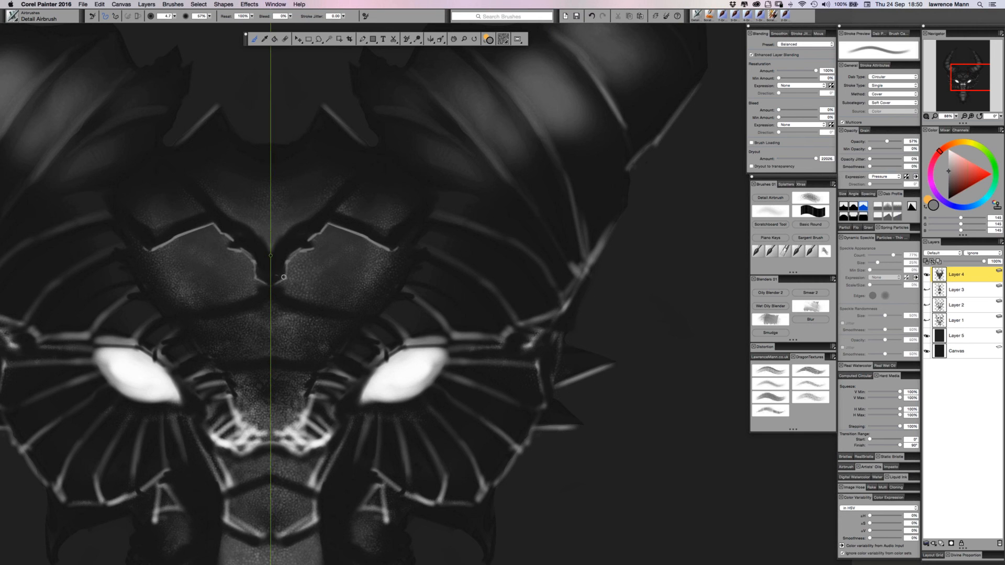
{"action": "left_click_drag", "start_coordinate": [293, 313], "coordinate": [336, 319]}
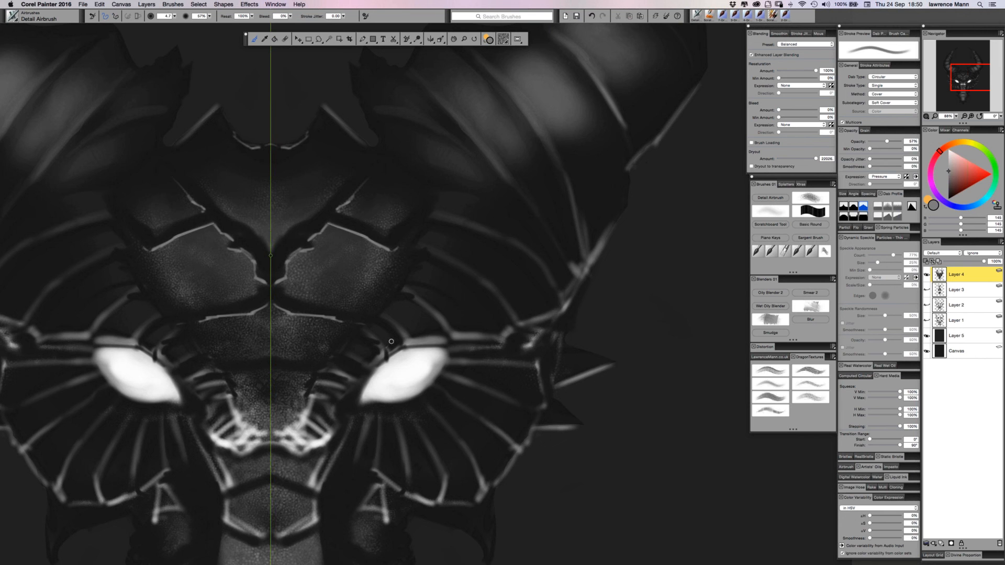
Sample near-black from beside the eye and shade around the eyes, upper cheeks and nose-bridge ridges.
{"action": "left_click", "coordinate": [473, 371], "text": "alt"}
{"action": "mouse_move", "coordinate": [470, 372]}
{"action": "left_mouse_down"}
{"action": "mouse_move", "coordinate": [489, 352]}
{"action": "mouse_move", "coordinate": [552, 337]}
{"action": "mouse_move", "coordinate": [521, 385]}
{"action": "left_mouse_up"}
{"action": "mouse_move", "coordinate": [393, 417]}
{"action": "left_mouse_down"}
{"action": "mouse_move", "coordinate": [357, 422]}
{"action": "mouse_move", "coordinate": [365, 429]}
{"action": "mouse_move", "coordinate": [355, 436]}
{"action": "mouse_move", "coordinate": [375, 455]}
{"action": "mouse_move", "coordinate": [333, 461]}
{"action": "left_mouse_up"}
{"action": "left_click_drag", "start_coordinate": [315, 385], "coordinate": [312, 398]}
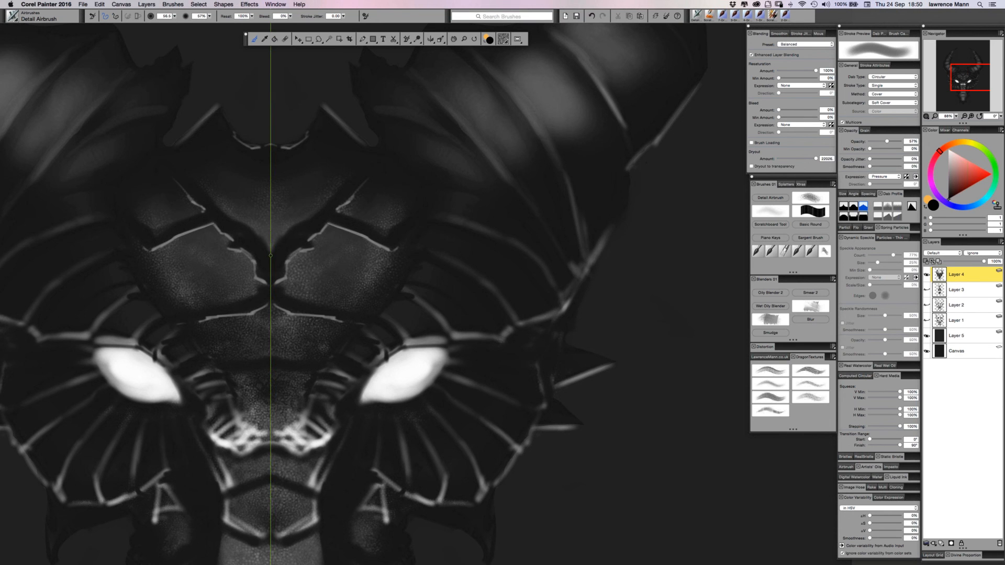
{"action": "key", "text": "super+minus"}
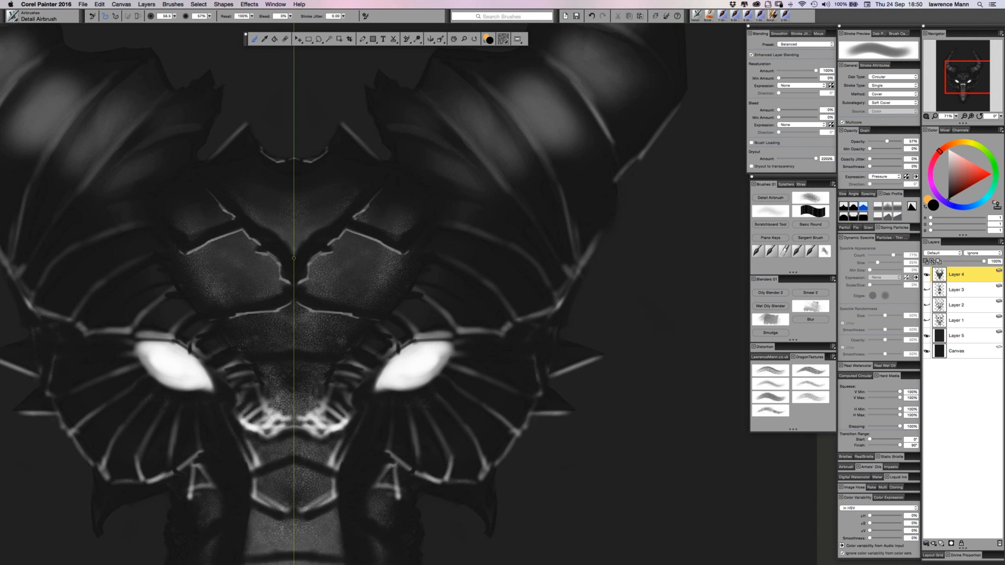
Try the 1-Dragon Texture brush with hexagon scale strokes on the empty background around the snout.
{"action": "key", "text": "super+minus"}
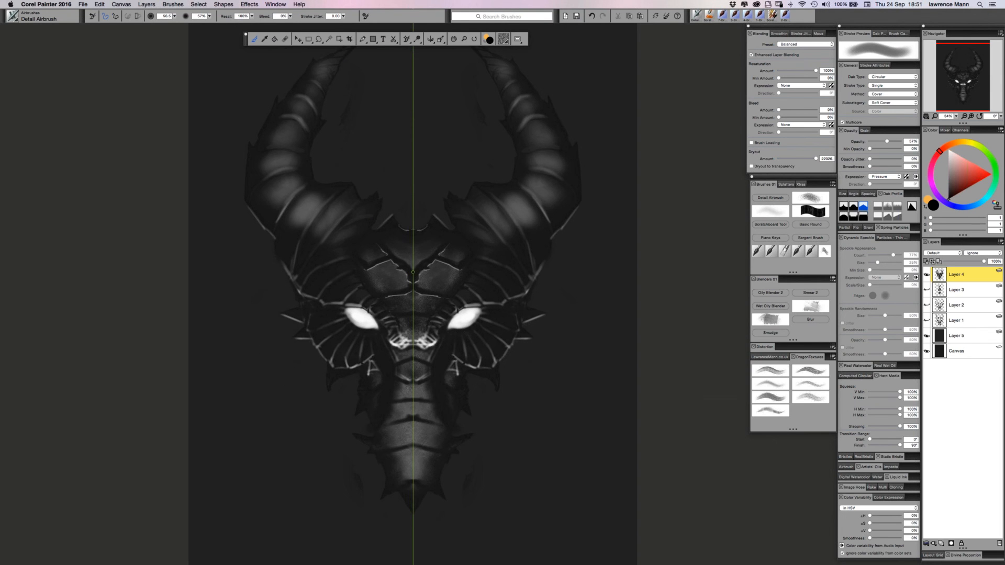
{"action": "scroll", "coordinate": [502, 282], "scroll_direction": "up", "scroll_amount": 3}
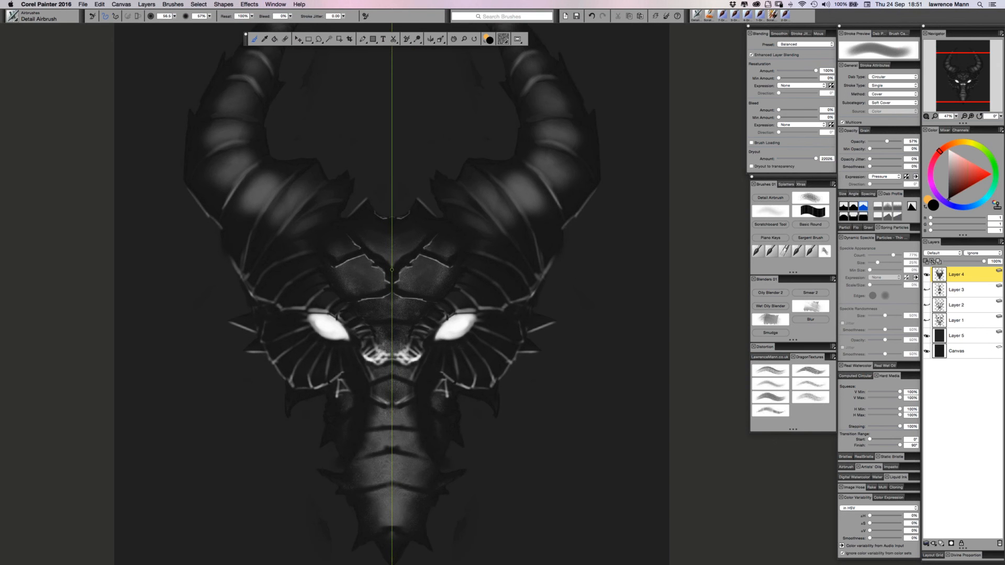
{"action": "scroll", "coordinate": [370, 376], "scroll_direction": "up", "scroll_amount": 2}
{"action": "scroll", "coordinate": [371, 375], "scroll_direction": "down", "scroll_amount": 5}
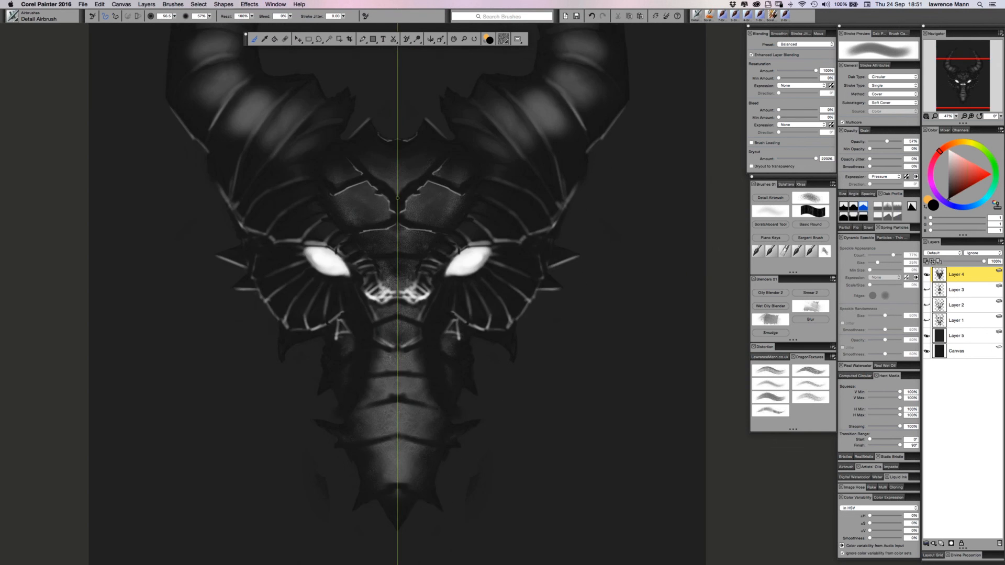
{"action": "left_click", "coordinate": [769, 370]}
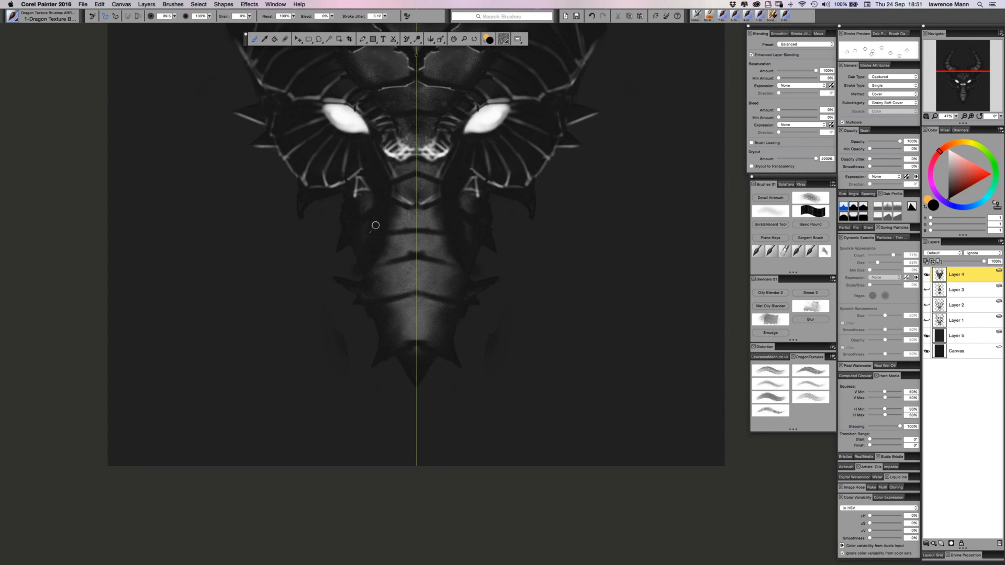
{"action": "left_click_drag", "start_coordinate": [381, 233], "coordinate": [422, 303]}
{"action": "mouse_move", "coordinate": [136, 181]}
{"action": "left_mouse_down"}
{"action": "mouse_move", "coordinate": [181, 214]}
{"action": "mouse_move", "coordinate": [215, 300]}
{"action": "mouse_move", "coordinate": [204, 307]}
{"action": "mouse_move", "coordinate": [205, 337]}
{"action": "mouse_move", "coordinate": [170, 355]}
{"action": "mouse_move", "coordinate": [191, 360]}
{"action": "mouse_move", "coordinate": [230, 337]}
{"action": "mouse_move", "coordinate": [245, 356]}
{"action": "mouse_move", "coordinate": [185, 353]}
{"action": "mouse_move", "coordinate": [204, 353]}
{"action": "mouse_move", "coordinate": [226, 297]}
{"action": "mouse_move", "coordinate": [221, 310]}
{"action": "mouse_move", "coordinate": [184, 307]}
{"action": "mouse_move", "coordinate": [218, 331]}
{"action": "mouse_move", "coordinate": [177, 286]}
{"action": "mouse_move", "coordinate": [152, 209]}
{"action": "mouse_move", "coordinate": [196, 243]}
{"action": "left_mouse_up"}
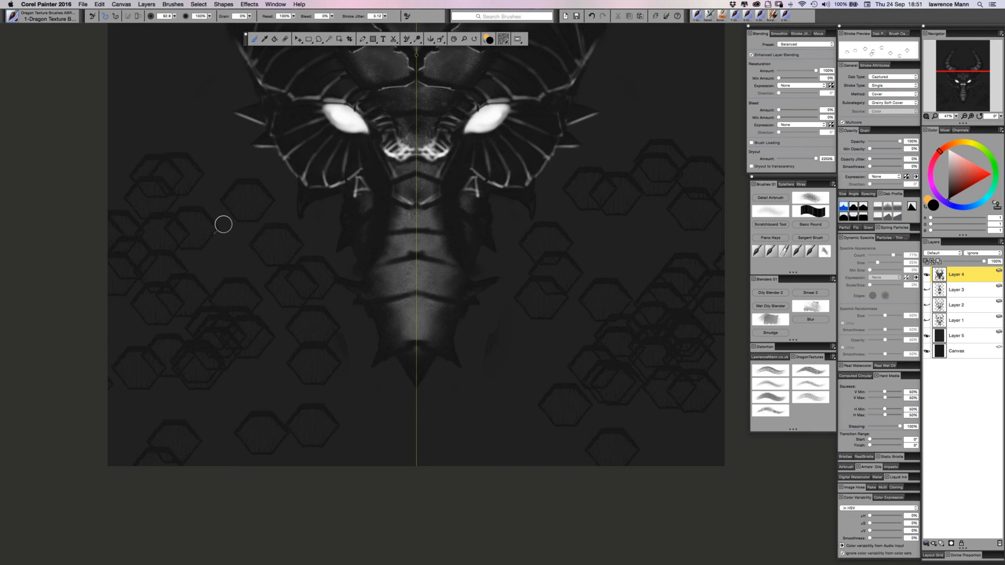
{"action": "key", "text": "super+z"}
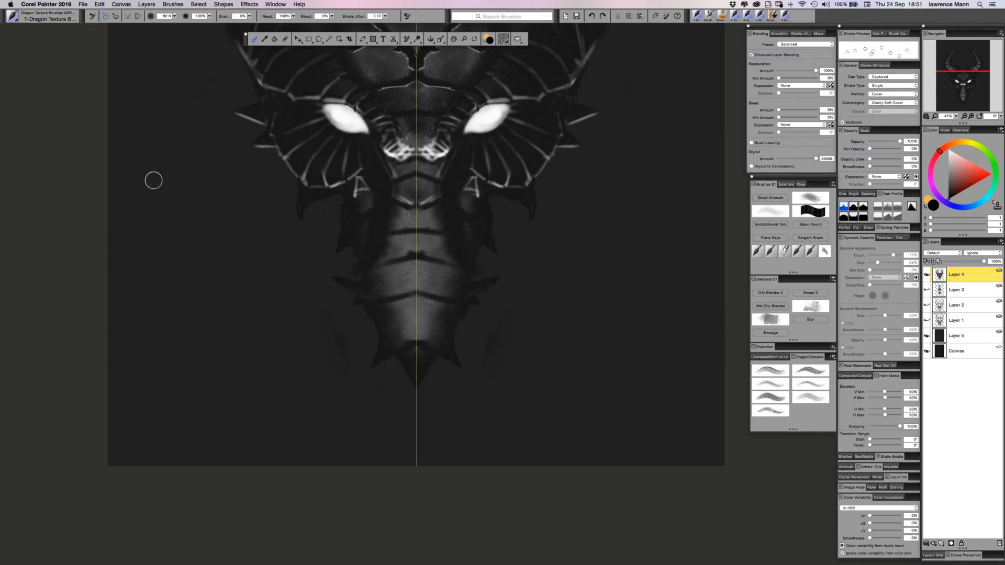
Try further Dragon Texture brush strokes down the empty background beside the head, undoing the test marks.
{"action": "mouse_move", "coordinate": [137, 161]}
{"action": "left_mouse_down"}
{"action": "mouse_move", "coordinate": [166, 325]}
{"action": "mouse_move", "coordinate": [187, 375]}
{"action": "mouse_move", "coordinate": [272, 394]}
{"action": "mouse_move", "coordinate": [431, 398]}
{"action": "mouse_move", "coordinate": [464, 390]}
{"action": "mouse_move", "coordinate": [541, 337]}
{"action": "mouse_move", "coordinate": [563, 225]}
{"action": "mouse_move", "coordinate": [601, 175]}
{"action": "mouse_move", "coordinate": [617, 107]}
{"action": "mouse_move", "coordinate": [597, 101]}
{"action": "mouse_move", "coordinate": [623, 76]}
{"action": "mouse_move", "coordinate": [645, 75]}
{"action": "mouse_move", "coordinate": [651, 88]}
{"action": "left_mouse_up"}
{"action": "left_click_drag", "start_coordinate": [148, 59], "coordinate": [148, 81]}
{"action": "left_click_drag", "start_coordinate": [148, 60], "coordinate": [150, 292]}
{"action": "key", "text": "super+z"}
{"action": "left_click_drag", "start_coordinate": [154, 78], "coordinate": [165, 363]}
{"action": "left_click_drag", "start_coordinate": [157, 74], "coordinate": [159, 149]}
{"action": "key", "text": "super+z"}
{"action": "left_click_drag", "start_coordinate": [146, 61], "coordinate": [149, 370]}
{"action": "left_click_drag", "start_coordinate": [140, 66], "coordinate": [140, 199]}
{"action": "key", "text": "super+z"}
{"action": "mouse_move", "coordinate": [158, 66]}
{"action": "left_mouse_down"}
{"action": "mouse_move", "coordinate": [183, 101]}
{"action": "mouse_move", "coordinate": [152, 99]}
{"action": "mouse_move", "coordinate": [151, 120]}
{"action": "mouse_move", "coordinate": [174, 138]}
{"action": "mouse_move", "coordinate": [152, 136]}
{"action": "mouse_move", "coordinate": [145, 161]}
{"action": "mouse_move", "coordinate": [224, 209]}
{"action": "mouse_move", "coordinate": [143, 195]}
{"action": "mouse_move", "coordinate": [209, 243]}
{"action": "mouse_move", "coordinate": [237, 295]}
{"action": "mouse_move", "coordinate": [232, 348]}
{"action": "mouse_move", "coordinate": [144, 303]}
{"action": "mouse_move", "coordinate": [157, 400]}
{"action": "mouse_move", "coordinate": [188, 428]}
{"action": "left_mouse_up"}
{"action": "key", "text": "super+z"}
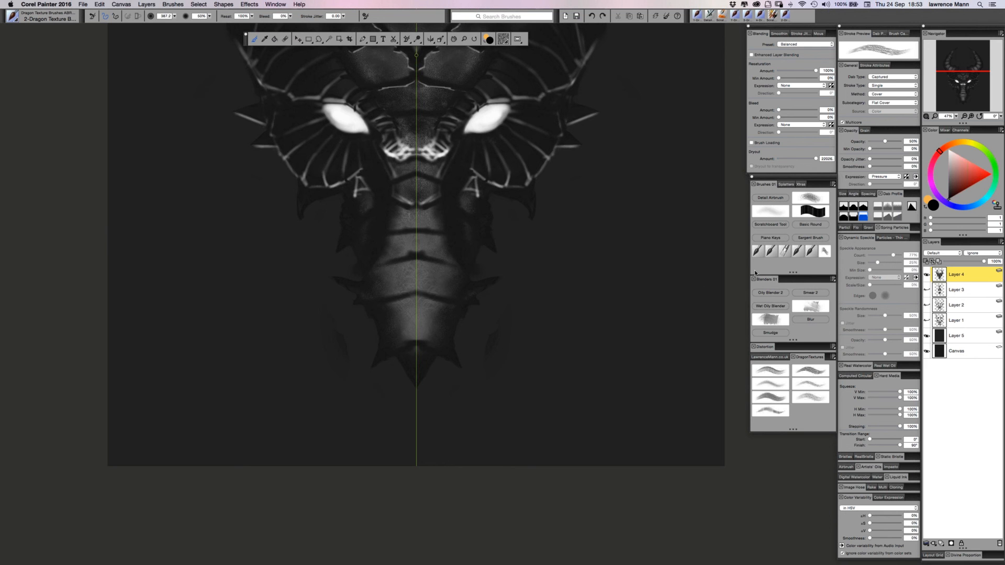
Try drawing connected straight black lines on the empty background with the Scratchboard Tool in straight-line mode.
{"action": "left_click", "coordinate": [770, 370]}
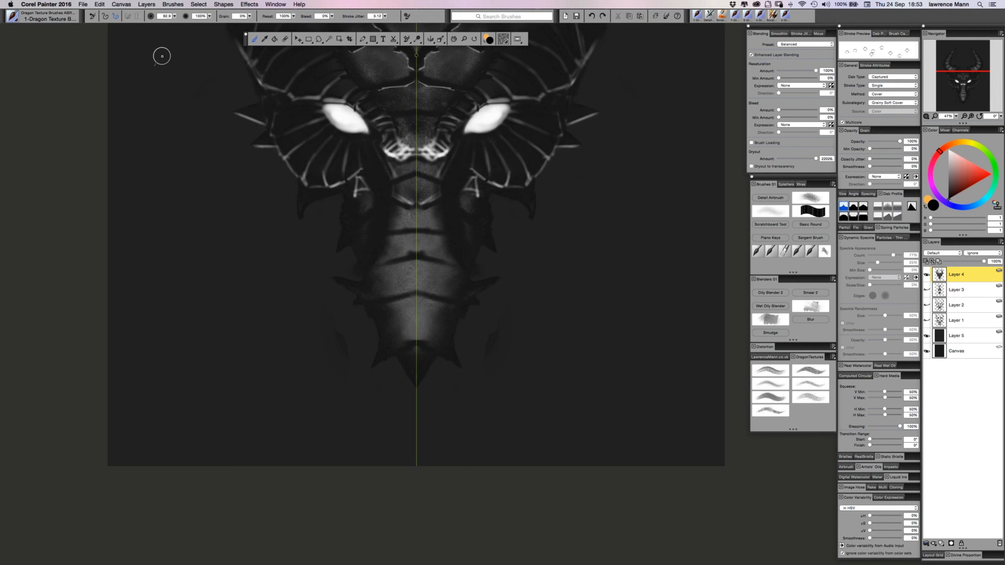
{"action": "left_click", "coordinate": [163, 355]}
{"action": "left_click", "coordinate": [108, 20]}
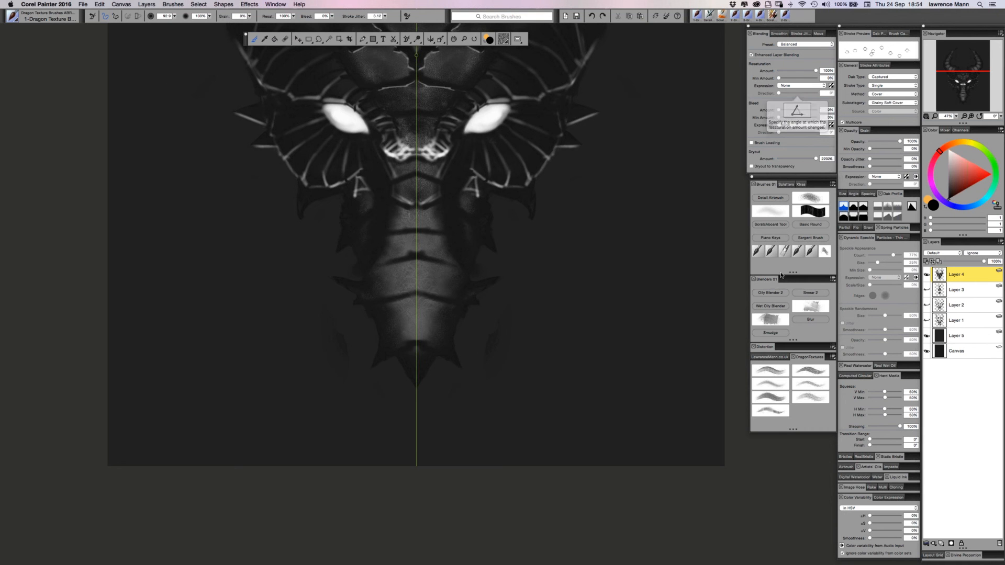
{"action": "left_click", "coordinate": [770, 224]}
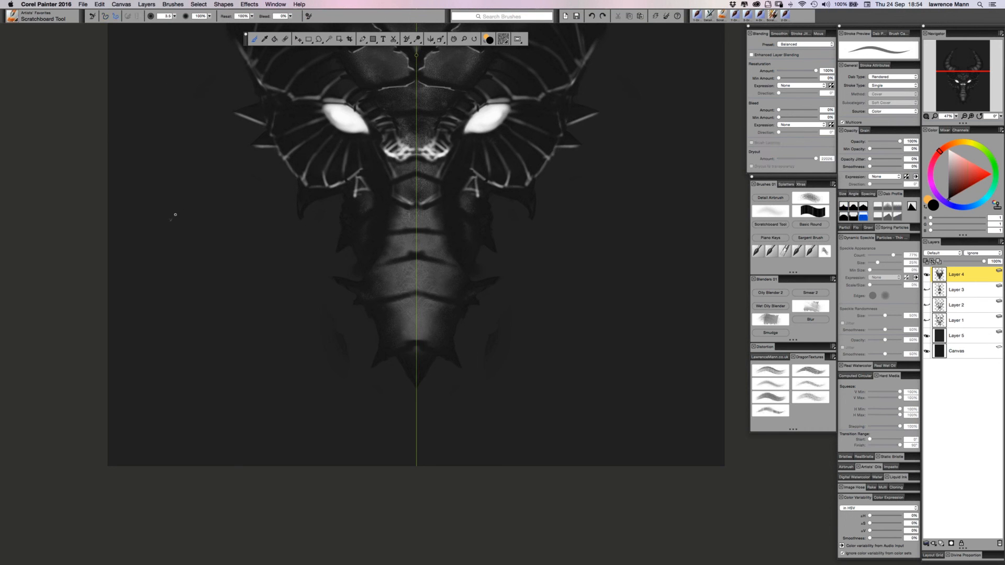
{"action": "left_click_drag", "start_coordinate": [181, 212], "coordinate": [251, 238]}
{"action": "left_click", "coordinate": [143, 237], "text": "shift"}
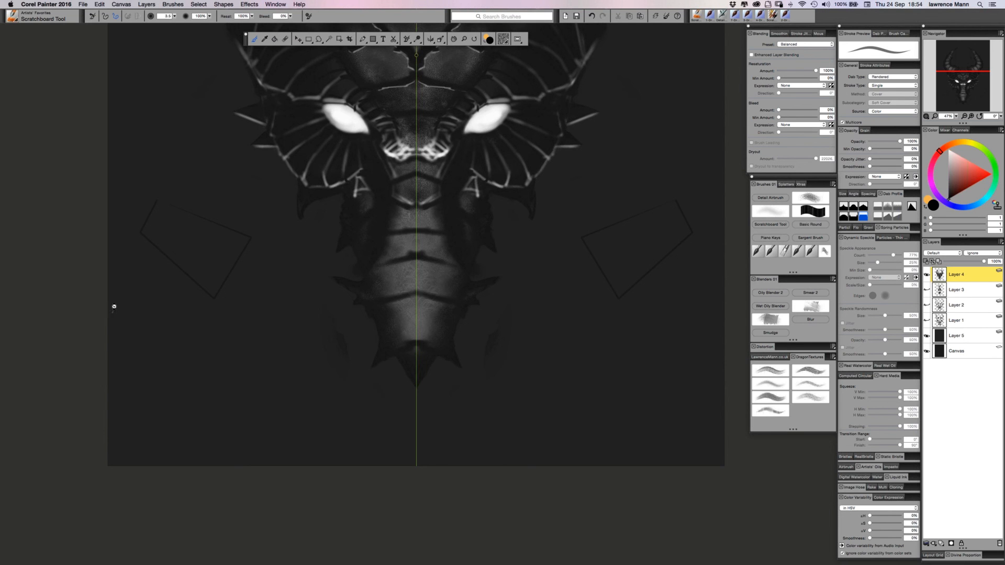
{"action": "key", "text": "super+z"}
{"action": "key", "text": "super+z"}
Return to freehand strokes and try the 2-Dragon Texture brush in broad sweeps over the background around the head.
{"action": "left_click", "coordinate": [104, 17]}
{"action": "left_click", "coordinate": [799, 373]}
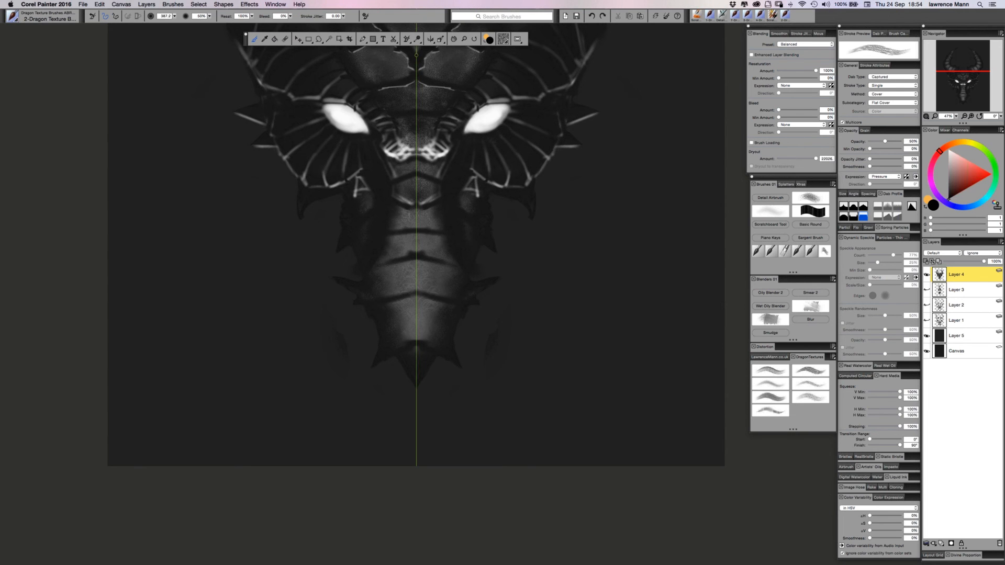
{"action": "mouse_move", "coordinate": [168, 189]}
{"action": "left_mouse_down"}
{"action": "mouse_move", "coordinate": [165, 245]}
{"action": "mouse_move", "coordinate": [207, 306]}
{"action": "mouse_move", "coordinate": [317, 335]}
{"action": "mouse_move", "coordinate": [305, 413]}
{"action": "left_mouse_up"}
{"action": "key", "text": "super+z"}
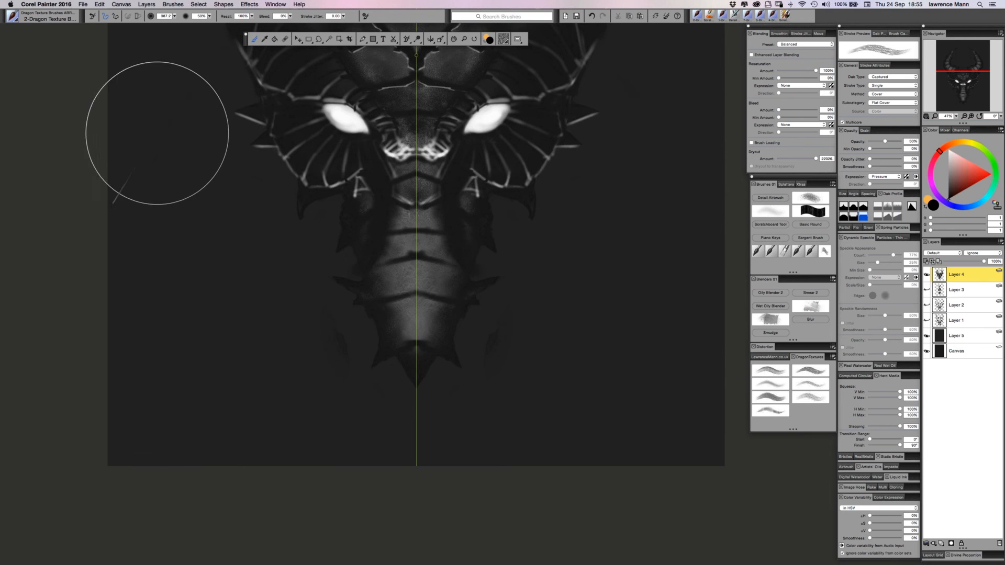
{"action": "mouse_move", "coordinate": [147, 183]}
{"action": "left_mouse_down"}
{"action": "mouse_move", "coordinate": [250, 247]}
{"action": "mouse_move", "coordinate": [240, 265]}
{"action": "mouse_move", "coordinate": [164, 306]}
{"action": "mouse_move", "coordinate": [160, 335]}
{"action": "mouse_move", "coordinate": [272, 388]}
{"action": "left_mouse_up"}
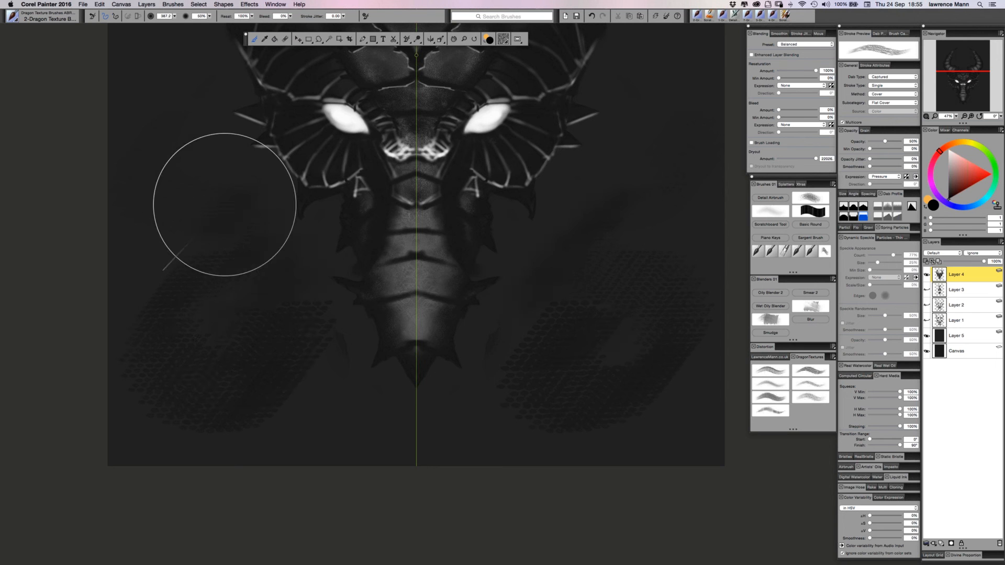
{"action": "mouse_move", "coordinate": [224, 205]}
{"action": "left_mouse_down"}
{"action": "mouse_move", "coordinate": [168, 182]}
{"action": "mouse_move", "coordinate": [217, 214]}
{"action": "mouse_move", "coordinate": [142, 276]}
{"action": "mouse_move", "coordinate": [113, 358]}
{"action": "mouse_move", "coordinate": [129, 426]}
{"action": "mouse_move", "coordinate": [163, 447]}
{"action": "mouse_move", "coordinate": [246, 462]}
{"action": "mouse_move", "coordinate": [352, 452]}
{"action": "mouse_move", "coordinate": [326, 403]}
{"action": "mouse_move", "coordinate": [346, 407]}
{"action": "mouse_move", "coordinate": [240, 378]}
{"action": "mouse_move", "coordinate": [216, 245]}
{"action": "mouse_move", "coordinate": [164, 182]}
{"action": "mouse_move", "coordinate": [145, 122]}
{"action": "mouse_move", "coordinate": [143, 82]}
{"action": "mouse_move", "coordinate": [159, 85]}
{"action": "mouse_move", "coordinate": [129, 68]}
{"action": "left_mouse_up"}
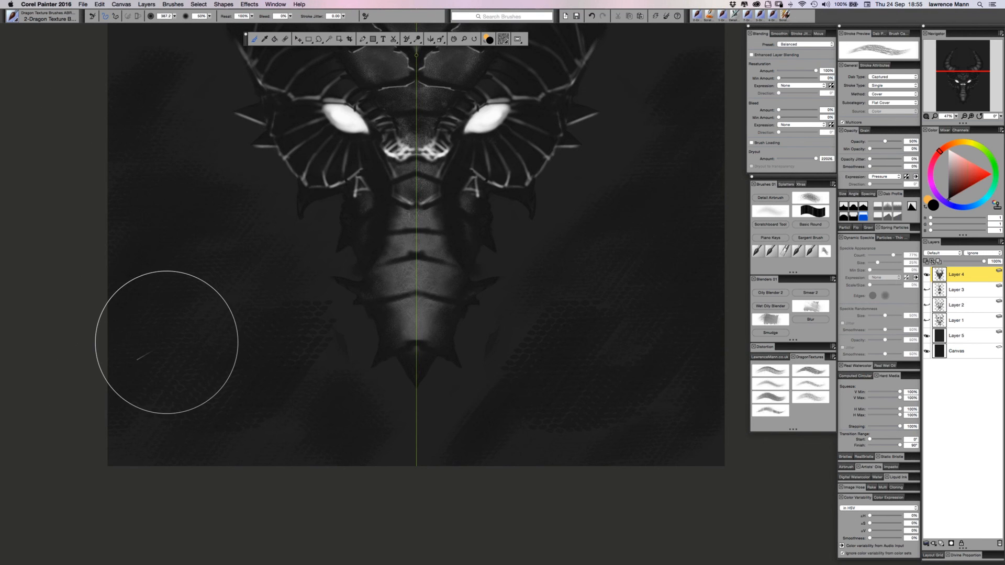
{"action": "key", "text": "super+z"}
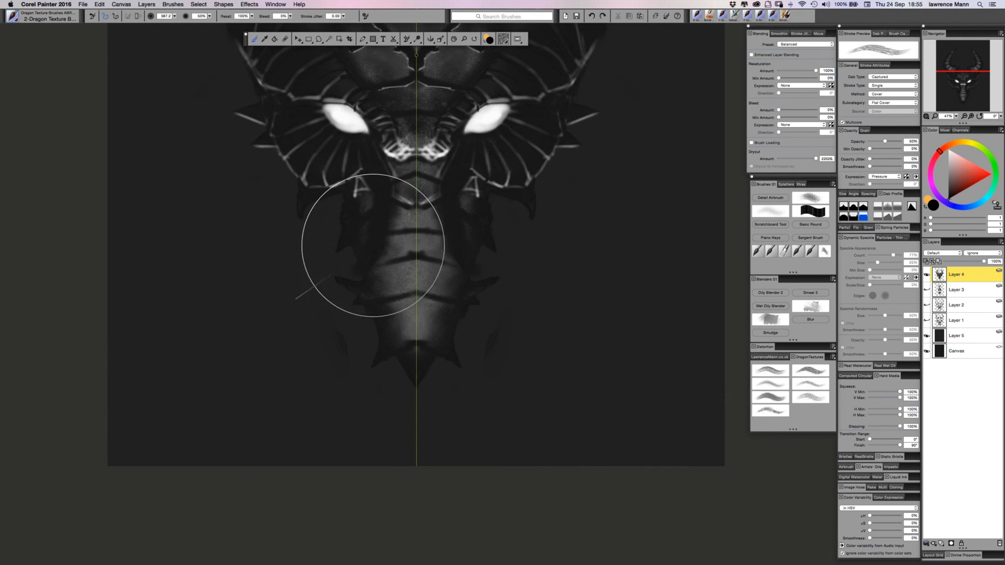
Paint black scale texture over the snout segments, forehead plates and lower horn with a smaller 2-Dragon Texture brush.
{"action": "mouse_move", "coordinate": [390, 258]}
{"action": "left_mouse_down"}
{"action": "mouse_move", "coordinate": [401, 293]}
{"action": "mouse_move", "coordinate": [396, 221]}
{"action": "mouse_move", "coordinate": [394, 251]}
{"action": "mouse_move", "coordinate": [400, 232]}
{"action": "mouse_move", "coordinate": [383, 257]}
{"action": "mouse_move", "coordinate": [401, 276]}
{"action": "mouse_move", "coordinate": [407, 299]}
{"action": "mouse_move", "coordinate": [397, 314]}
{"action": "mouse_move", "coordinate": [414, 328]}
{"action": "left_mouse_up"}
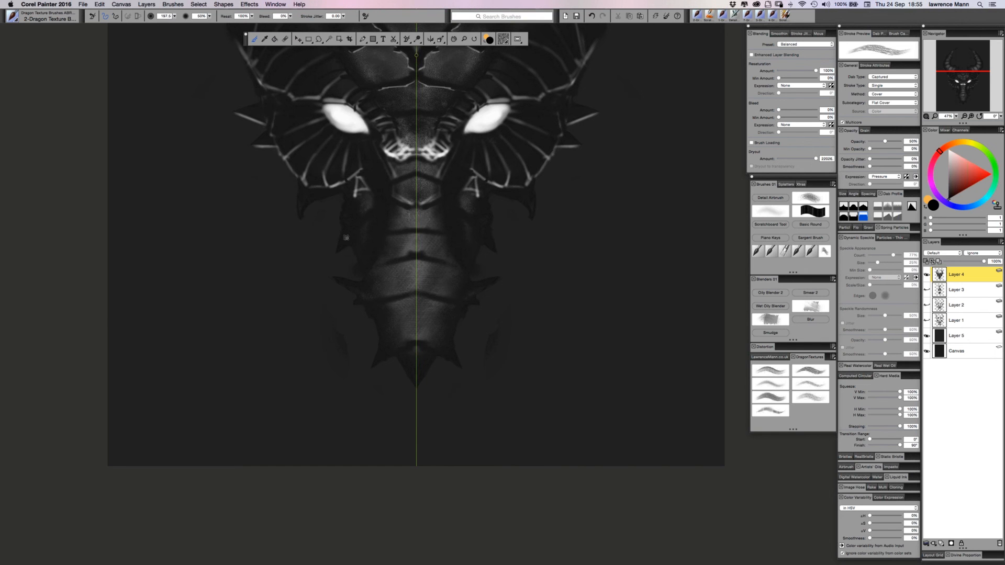
{"action": "scroll", "coordinate": [354, 184], "scroll_direction": "up", "scroll_amount": 5}
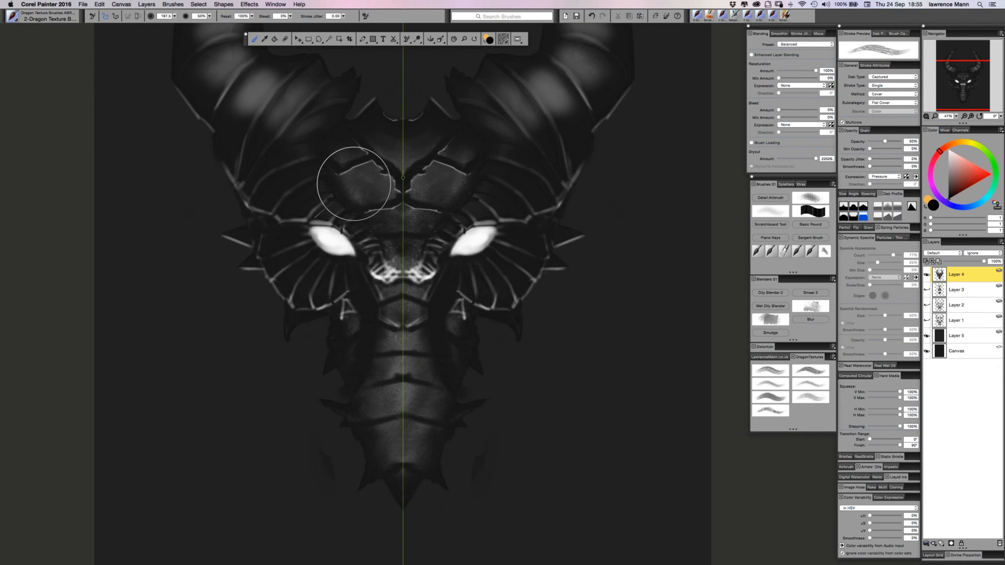
{"action": "left_click_drag", "start_coordinate": [353, 184], "coordinate": [347, 177]}
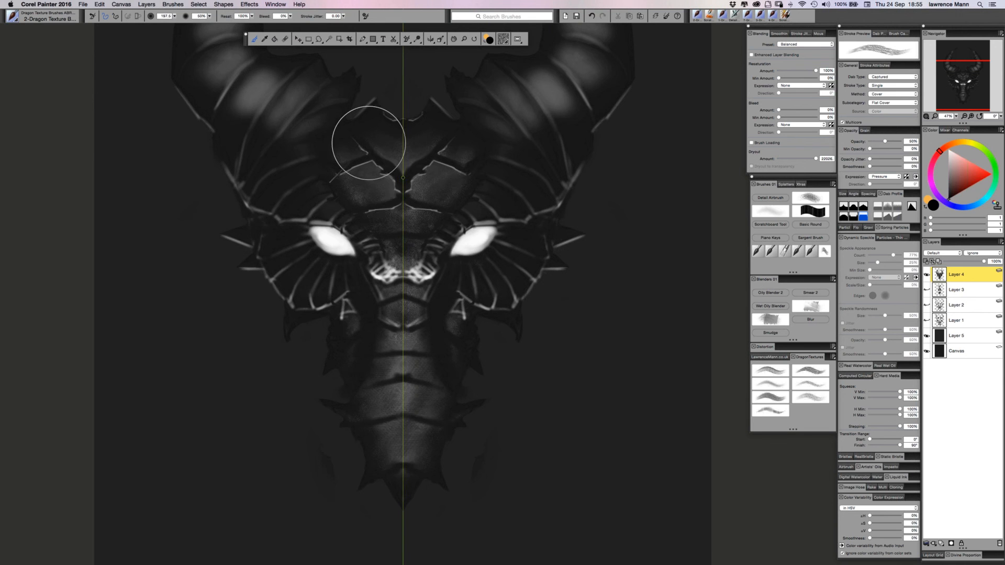
{"action": "mouse_move", "coordinate": [209, 89]}
{"action": "left_mouse_down"}
{"action": "mouse_move", "coordinate": [283, 135]}
{"action": "mouse_move", "coordinate": [231, 103]}
{"action": "mouse_move", "coordinate": [225, 139]}
{"action": "left_mouse_up"}
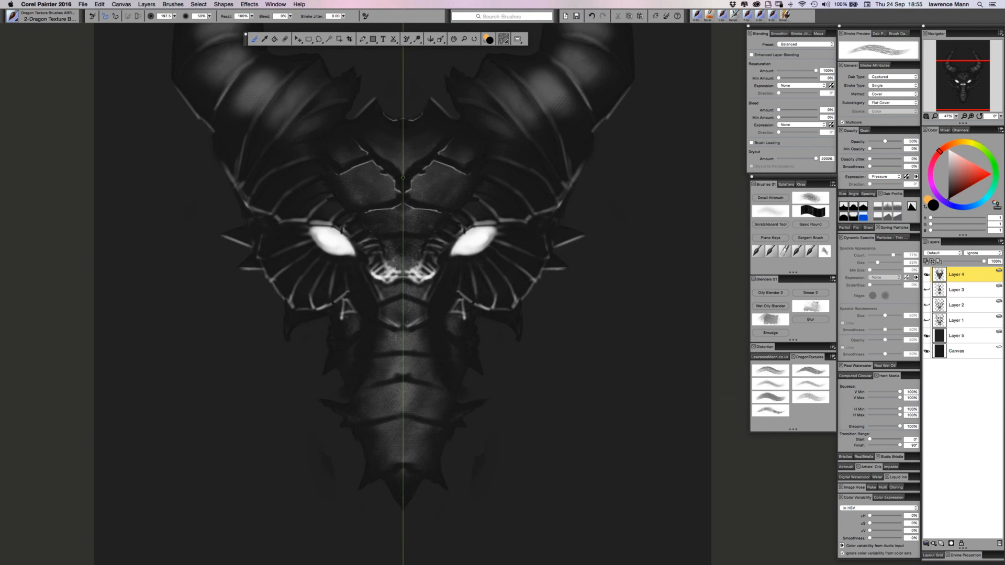
Examine the scale texture up close on the nose bridge, forehead plates and horn segments.
{"action": "scroll", "coordinate": [533, 392], "scroll_direction": "down", "scroll_amount": 1}
{"action": "scroll", "coordinate": [533, 392], "scroll_direction": "up", "scroll_amount": 10}
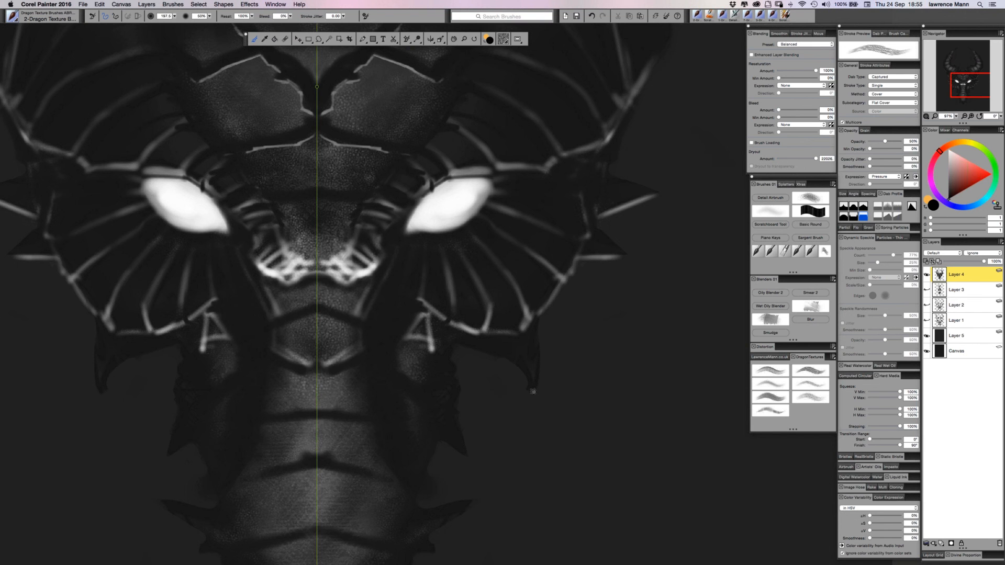
{"action": "scroll", "coordinate": [419, 360], "scroll_direction": "up", "scroll_amount": 7}
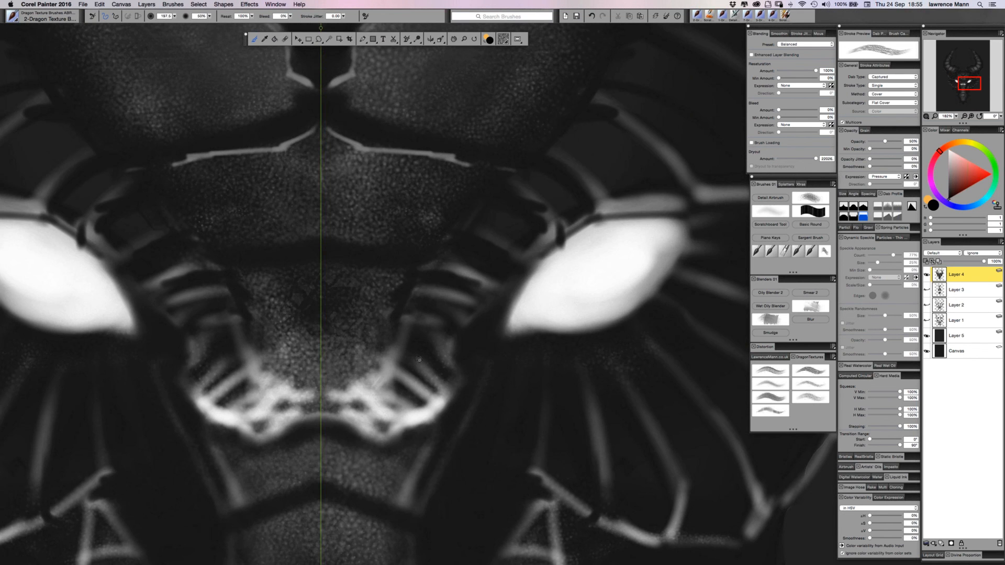
{"action": "scroll", "coordinate": [419, 359], "scroll_direction": "up", "scroll_amount": 7}
{"action": "scroll", "coordinate": [418, 360], "scroll_direction": "left", "scroll_amount": 10}
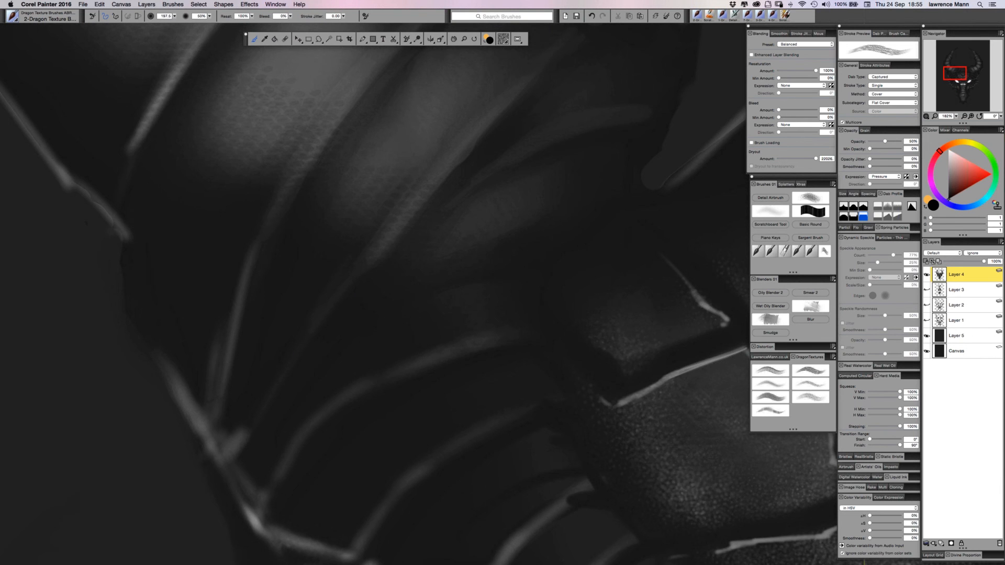
{"action": "left_click_drag", "start_coordinate": [119, 212], "coordinate": [222, 281]}
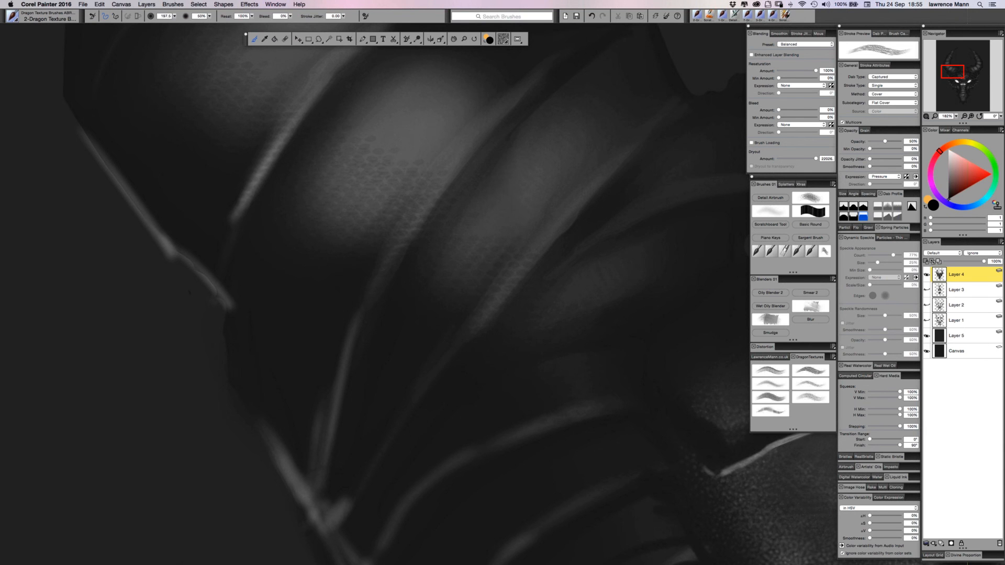
{"action": "scroll", "coordinate": [179, 235], "scroll_direction": "down", "scroll_amount": 5}
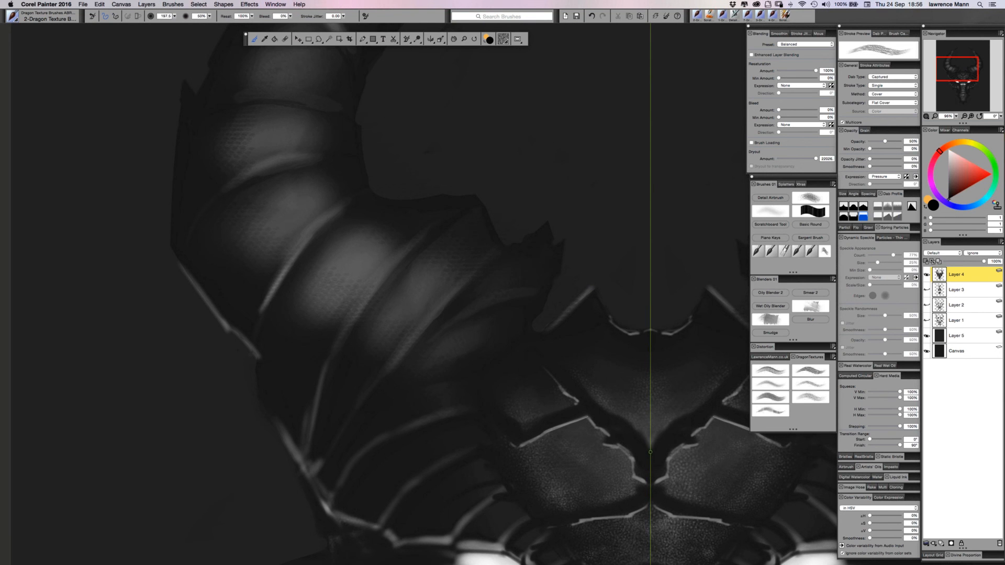
Try adding scale texture along the upper horn and its tip with the 2-Dragon Texture brush.
{"action": "left_click_drag", "start_coordinate": [330, 78], "coordinate": [267, 245]}
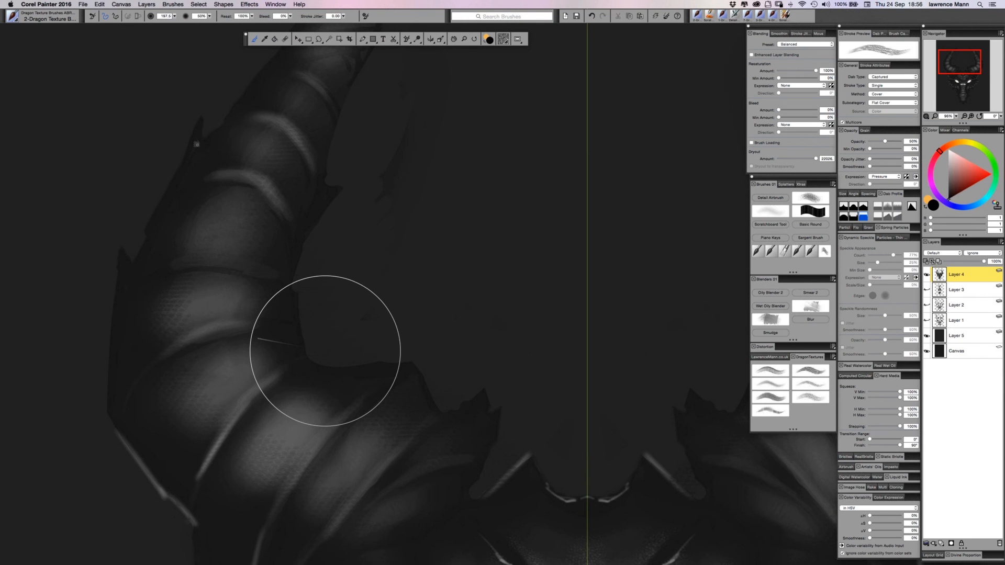
{"action": "key", "text": "super+z"}
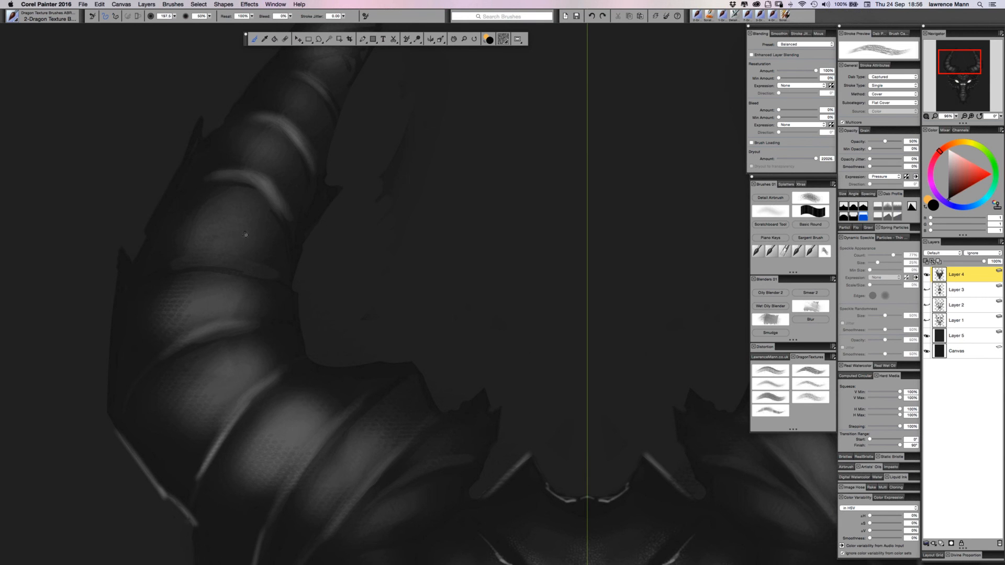
{"action": "left_click_drag", "start_coordinate": [245, 234], "coordinate": [314, 366]}
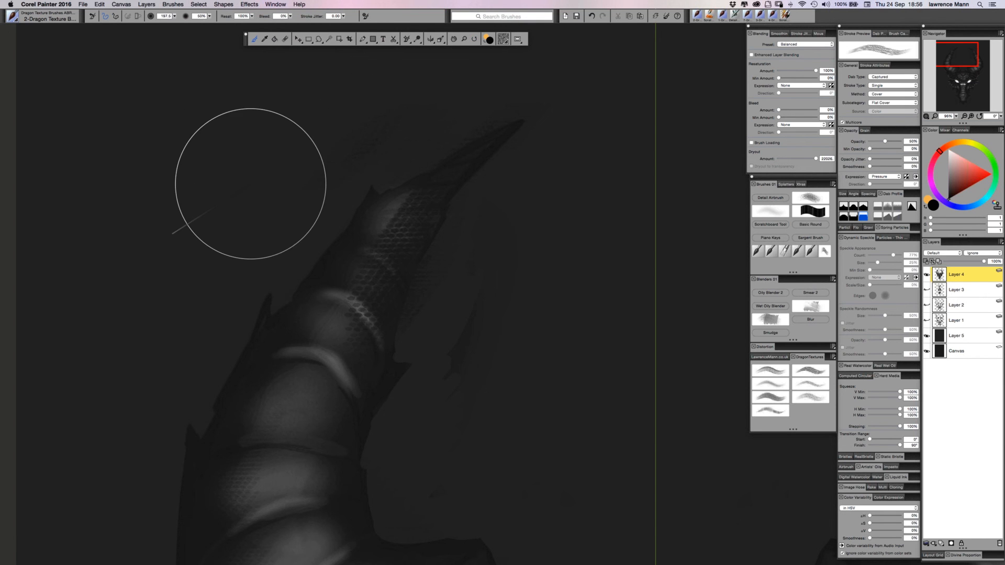
{"action": "key", "text": "ctrl+z"}
Rotate the canvas so the upper horn lies horizontally, and brush subtle black scale texture along the horn and its tip.
{"action": "key", "text": "e"}
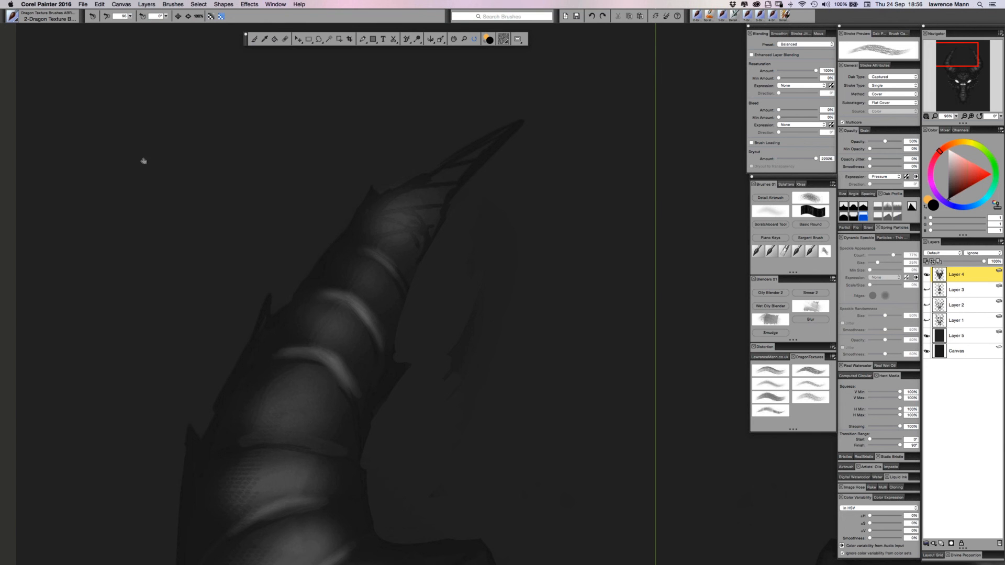
{"action": "left_click_drag", "start_coordinate": [144, 161], "coordinate": [644, 220]}
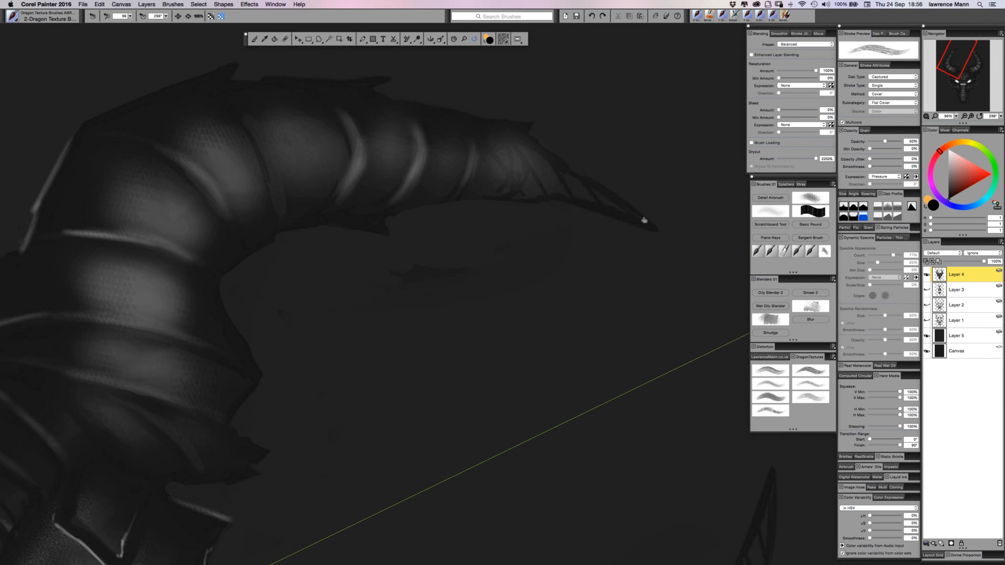
{"action": "key", "text": "b"}
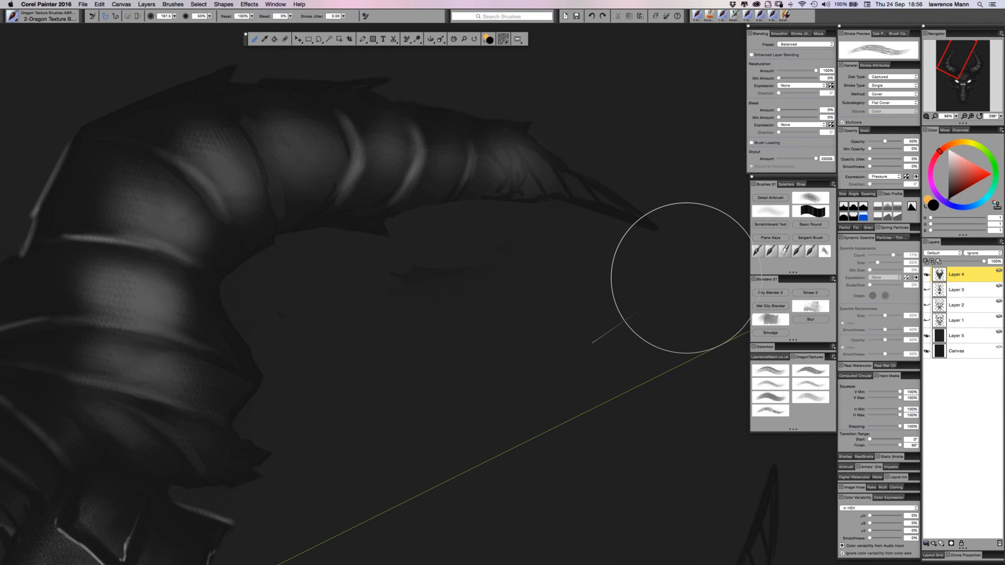
{"action": "left_click", "coordinate": [407, 147]}
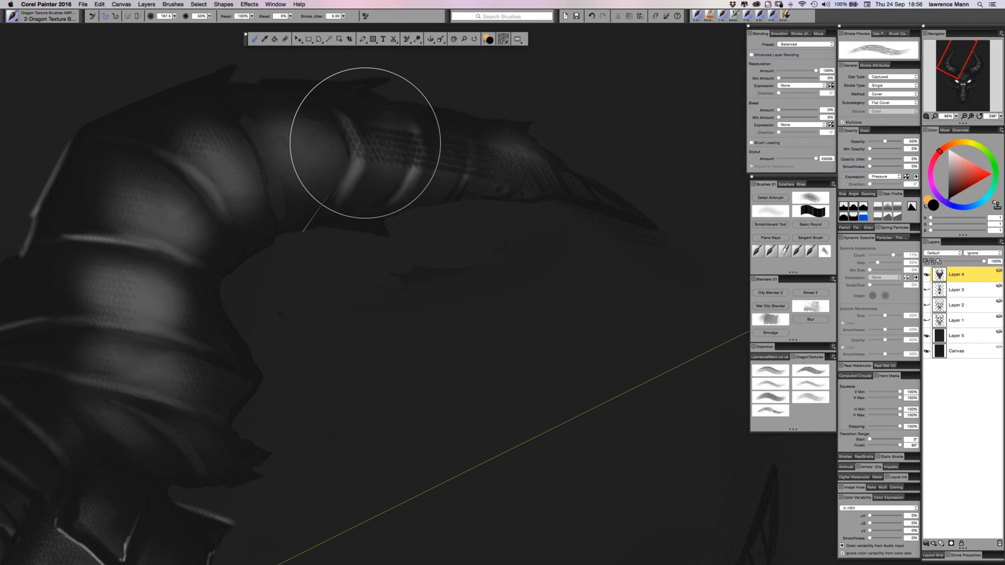
{"action": "mouse_move", "coordinate": [349, 140]}
{"action": "left_mouse_down"}
{"action": "mouse_move", "coordinate": [338, 114]}
{"action": "mouse_move", "coordinate": [378, 92]}
{"action": "mouse_move", "coordinate": [451, 116]}
{"action": "mouse_move", "coordinate": [492, 176]}
{"action": "mouse_move", "coordinate": [466, 235]}
{"action": "left_mouse_up"}
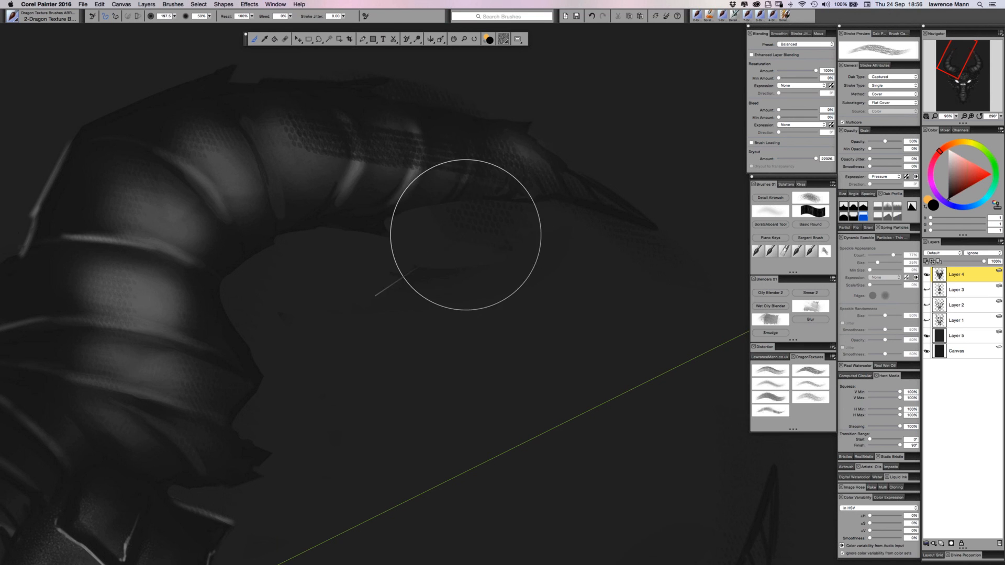
{"action": "key", "text": "super+z"}
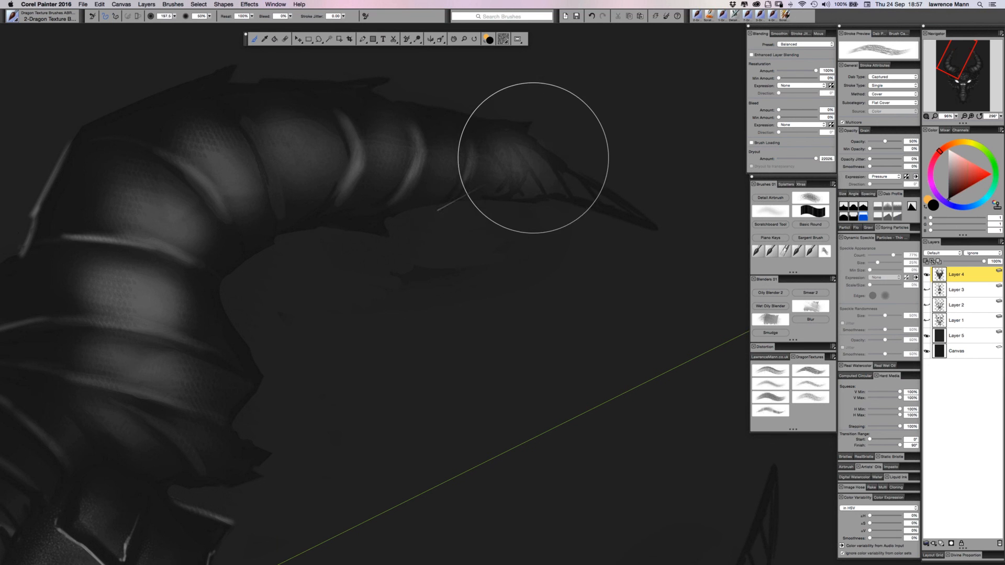
{"action": "mouse_move", "coordinate": [625, 267]}
{"action": "left_mouse_down"}
{"action": "mouse_move", "coordinate": [543, 191]}
{"action": "mouse_move", "coordinate": [482, 163]}
{"action": "mouse_move", "coordinate": [340, 173]}
{"action": "mouse_move", "coordinate": [285, 218]}
{"action": "mouse_move", "coordinate": [266, 214]}
{"action": "left_mouse_up"}
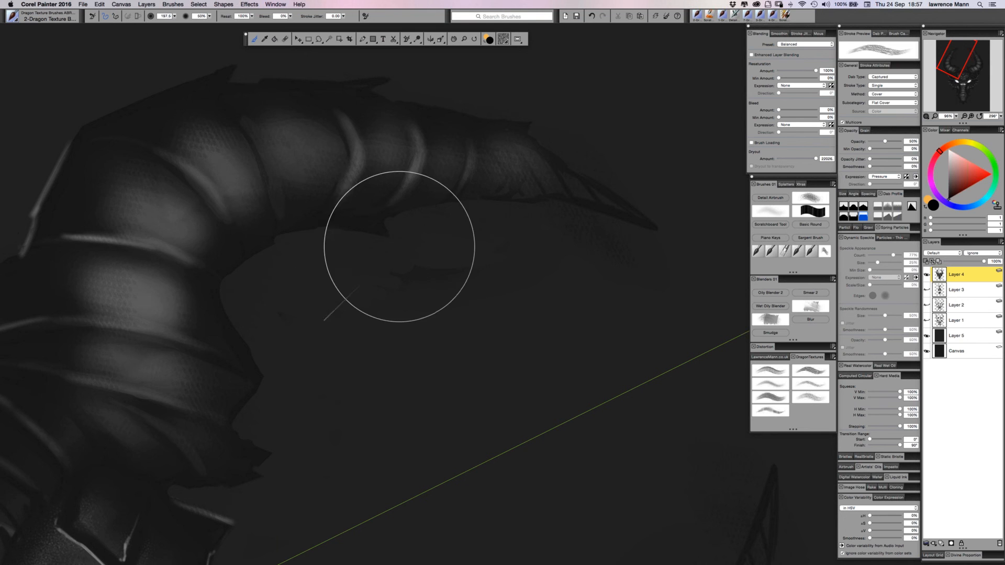
Brush black scale texture over the tip of the upper horn with the 2-Dragon Texture brush.
{"action": "mouse_move", "coordinate": [558, 176]}
{"action": "left_mouse_down"}
{"action": "mouse_move", "coordinate": [577, 187]}
{"action": "mouse_move", "coordinate": [579, 172]}
{"action": "mouse_move", "coordinate": [616, 191]}
{"action": "left_mouse_up"}
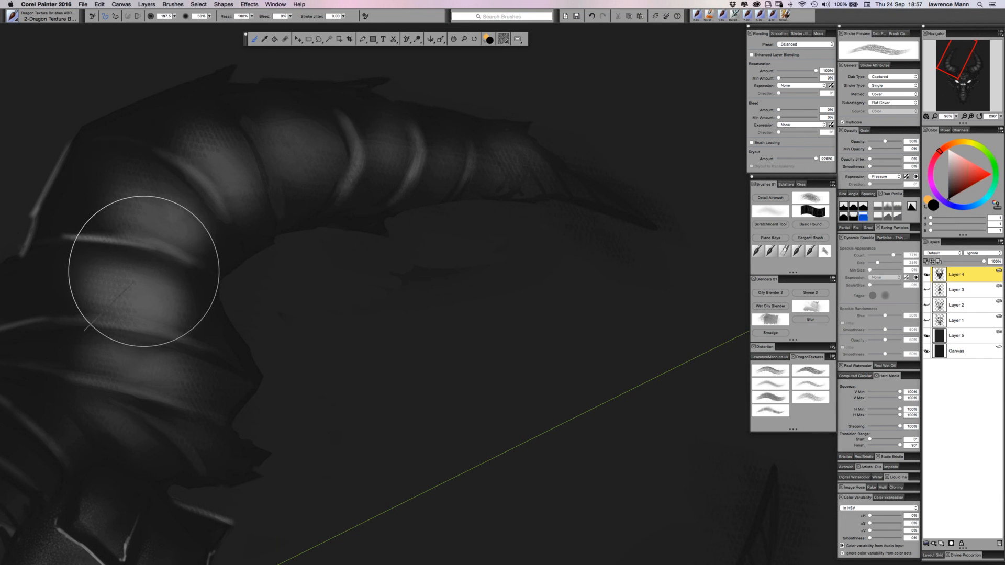
{"action": "scroll", "coordinate": [503, 282], "scroll_direction": "down", "scroll_amount": 3}
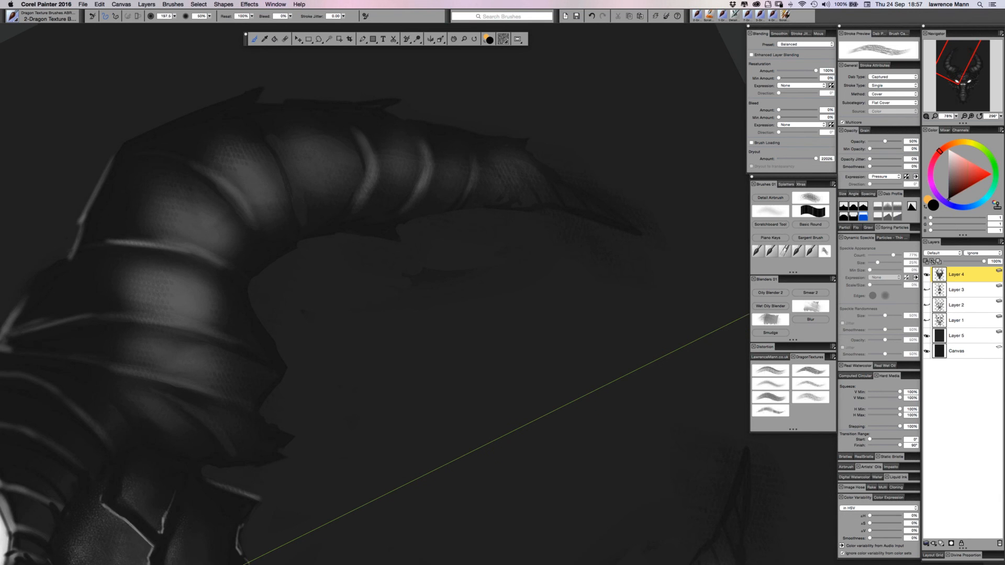
{"action": "scroll", "coordinate": [375, 293], "scroll_direction": "down", "scroll_amount": 3}
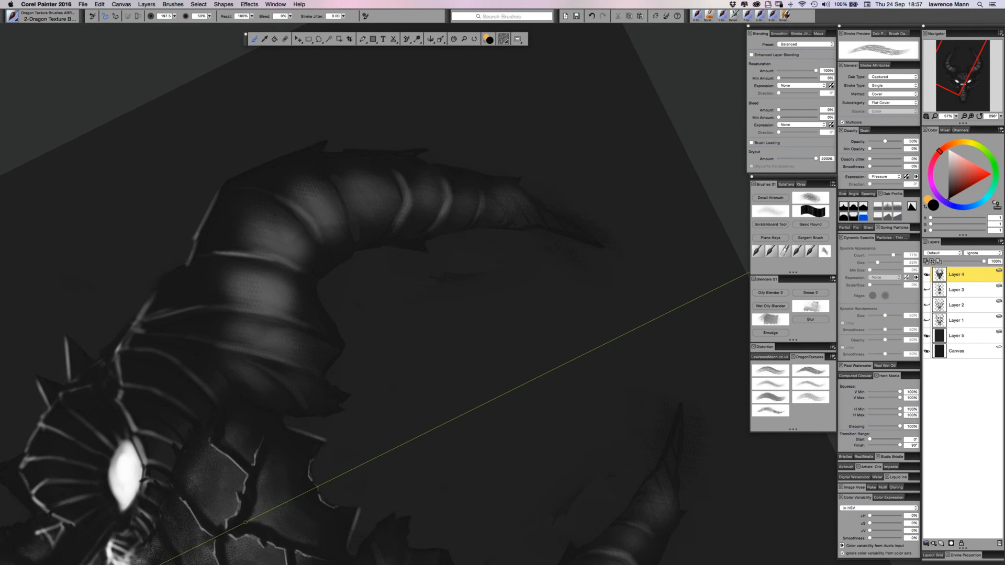
{"action": "scroll", "coordinate": [516, 263], "scroll_direction": "down", "scroll_amount": 2}
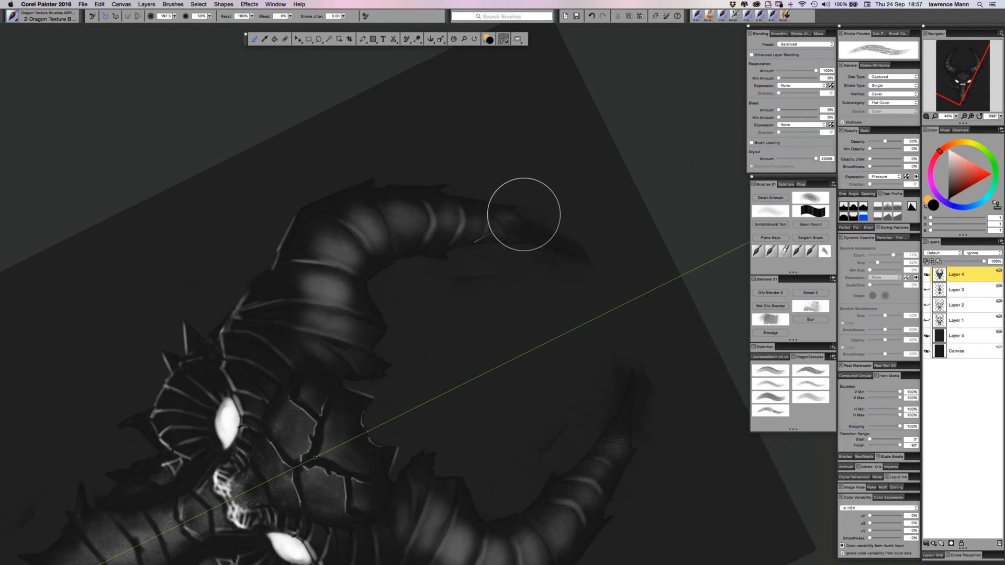
Erase the stray scale texture around the edges of the horn tip with a small eraser.
{"action": "left_click", "coordinate": [285, 39]}
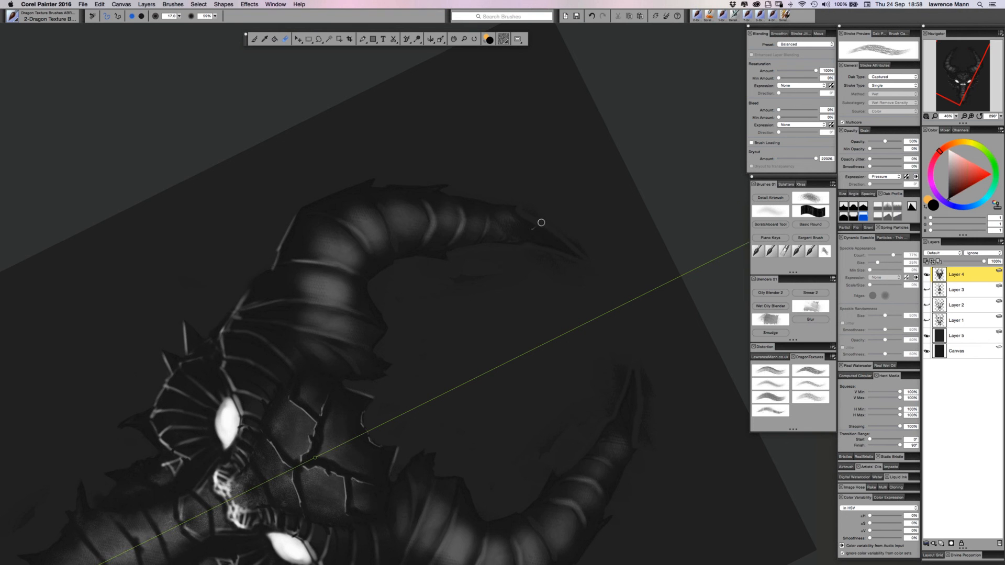
{"action": "left_click_drag", "start_coordinate": [533, 217], "coordinate": [517, 208]}
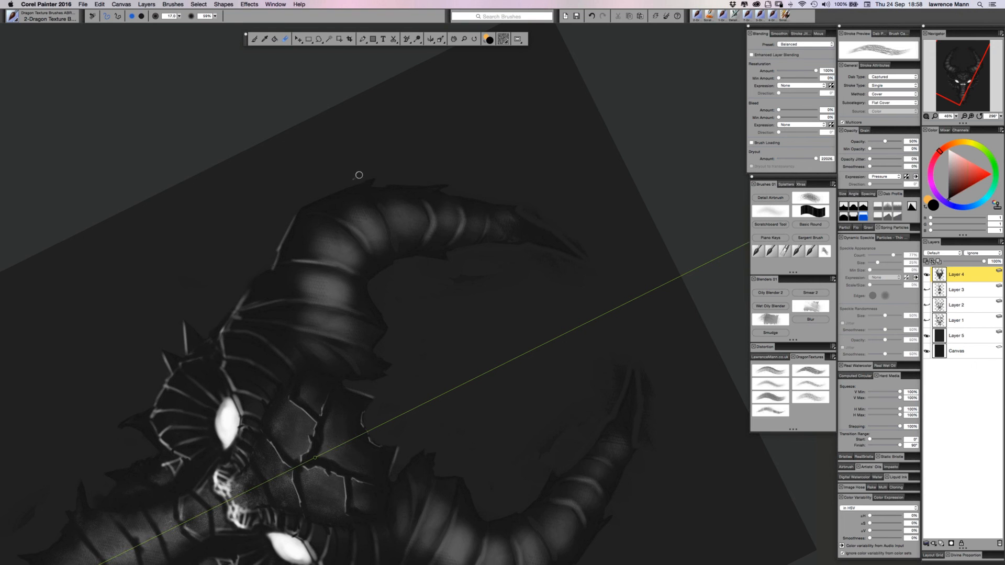
{"action": "left_click_drag", "start_coordinate": [486, 218], "coordinate": [485, 225]}
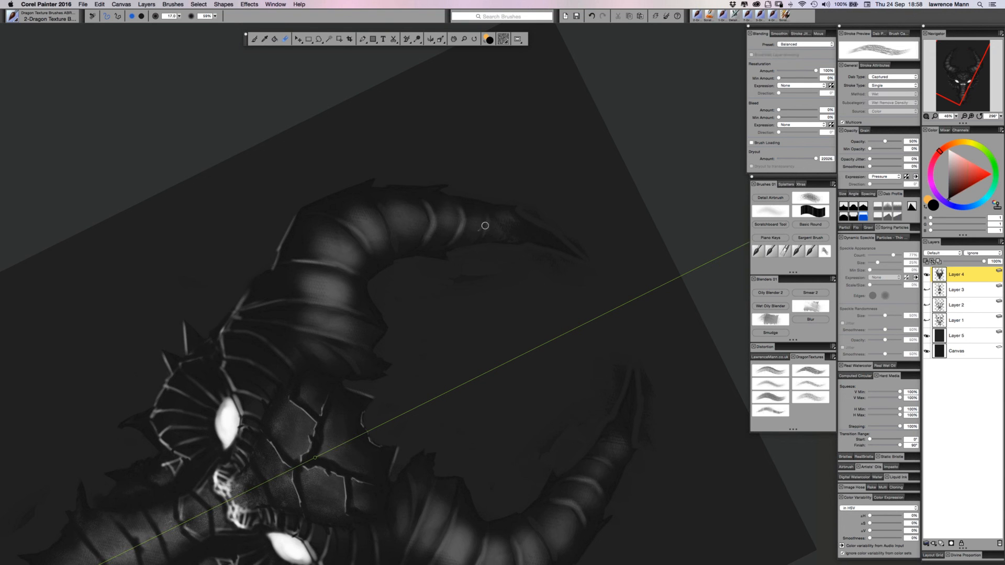
{"action": "left_click", "coordinate": [255, 41]}
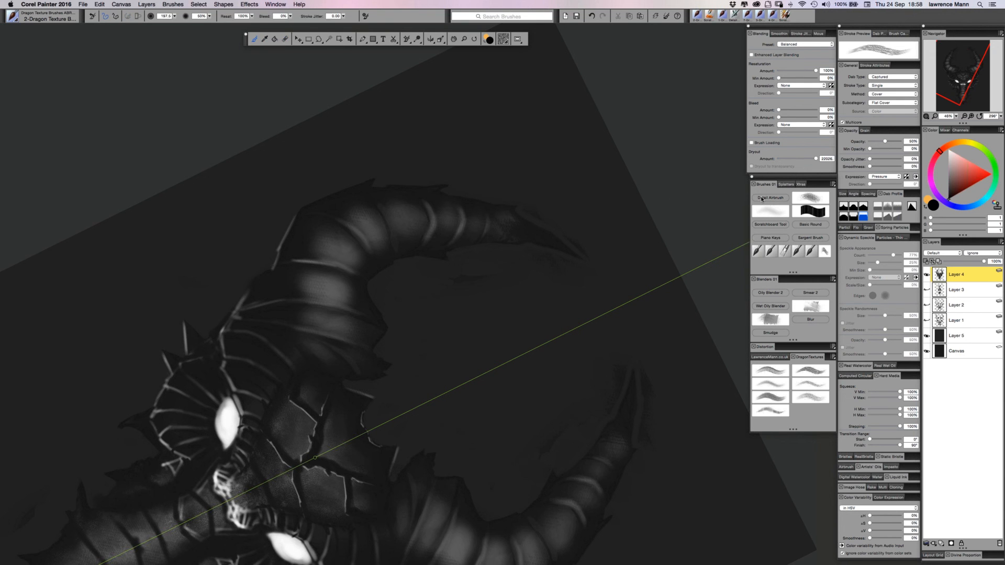
Reset the canvas rotation to 0° and bring the horns and eyes into view.
{"action": "left_click", "coordinate": [474, 40]}
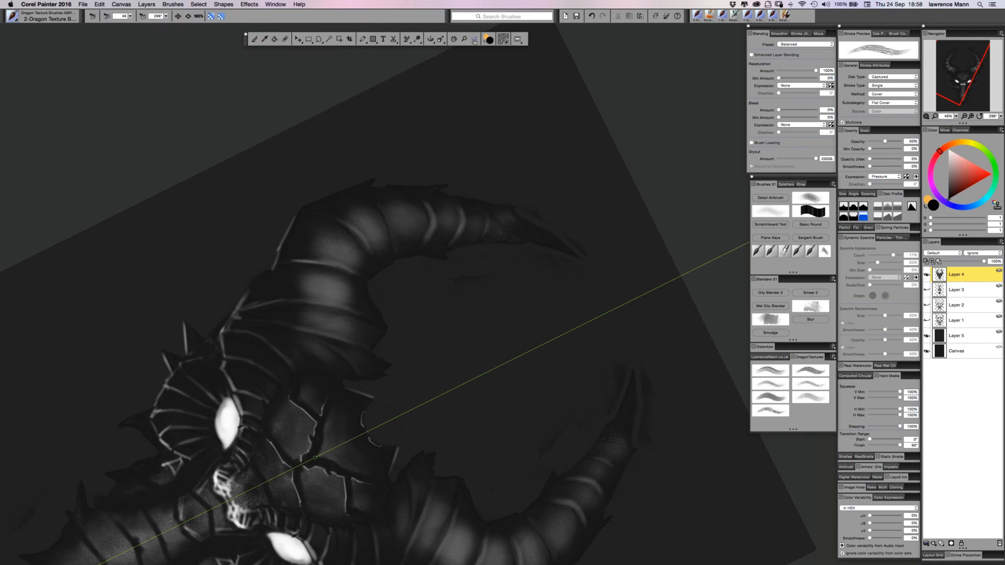
{"action": "left_click", "coordinate": [370, 180]}
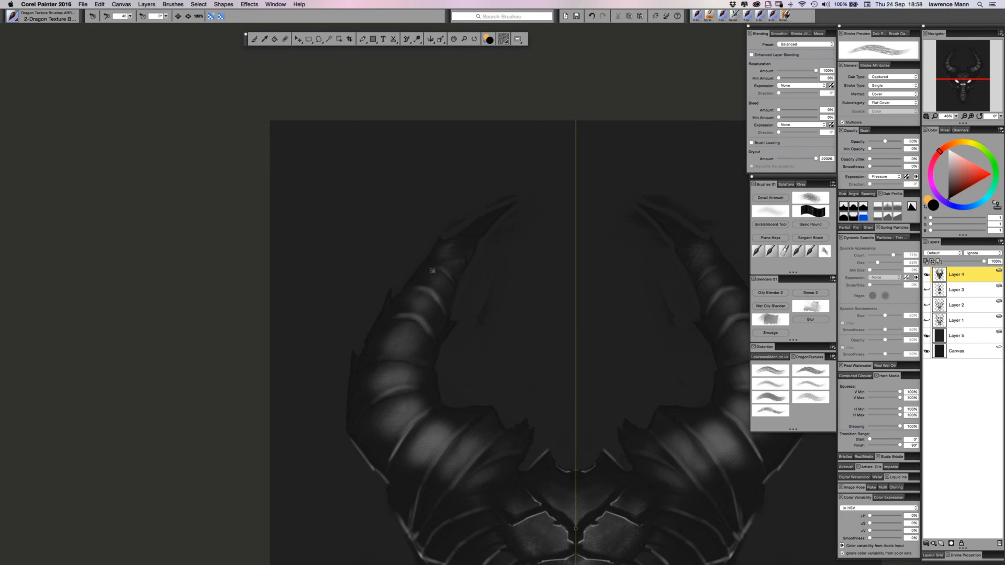
{"action": "mouse_move", "coordinate": [380, 192]}
{"action": "left_mouse_down"}
{"action": "mouse_move", "coordinate": [372, 169]}
{"action": "mouse_move", "coordinate": [254, 75]}
{"action": "left_mouse_up"}
{"action": "key", "text": "b"}
Paint fine grey highlights along the upper horn's ridges and tip with the Detail Airbrush, using a darker grey sampled from the horn.
{"action": "left_click", "coordinate": [763, 199]}
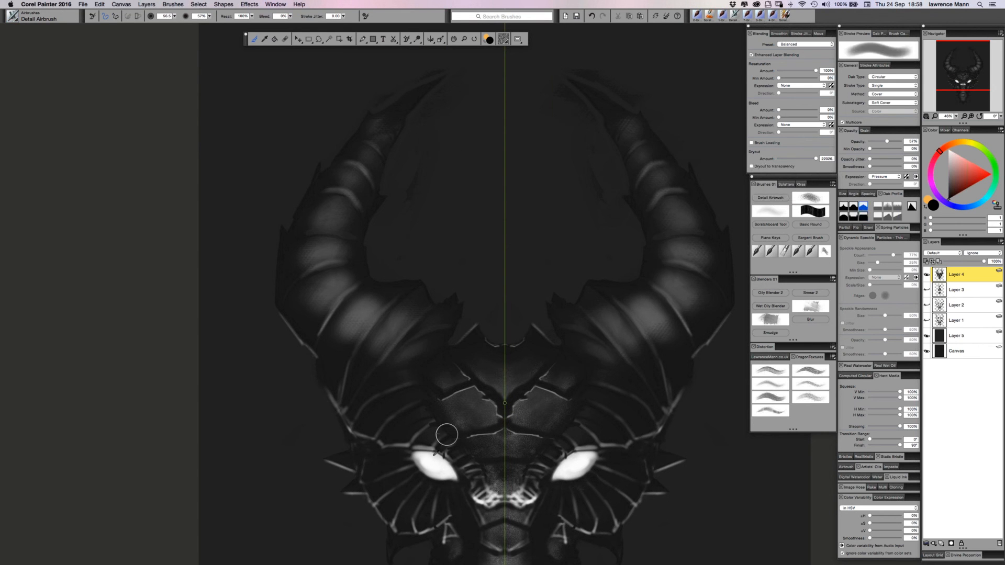
{"action": "left_click", "coordinate": [418, 453], "text": "alt"}
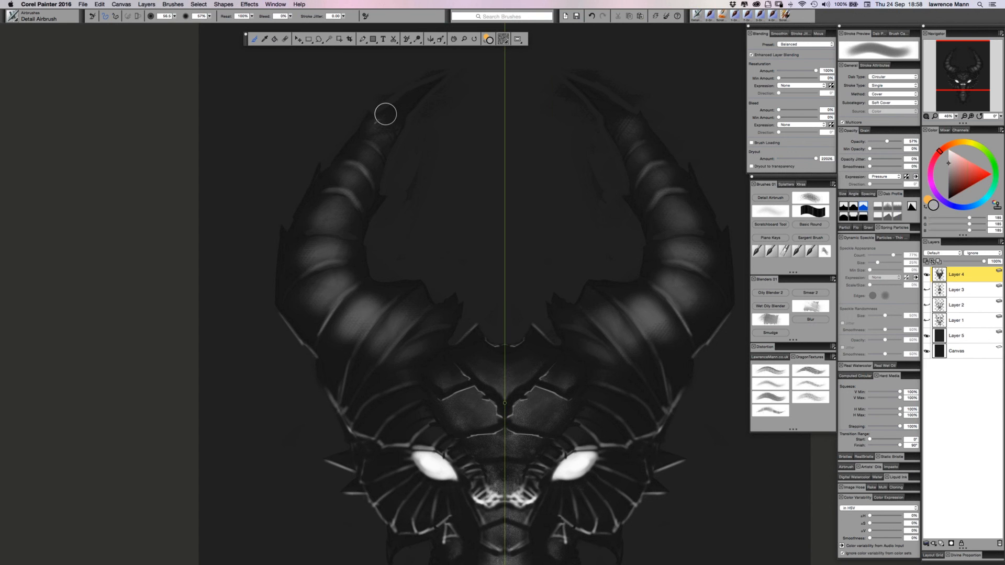
{"action": "mouse_move", "coordinate": [390, 126]}
{"action": "left_mouse_down"}
{"action": "mouse_move", "coordinate": [355, 107]}
{"action": "mouse_move", "coordinate": [388, 132]}
{"action": "left_mouse_up"}
{"action": "key", "text": "super+z"}
{"action": "left_click", "coordinate": [363, 156], "text": "alt"}
{"action": "left_click_drag", "start_coordinate": [401, 100], "coordinate": [433, 97]}
{"action": "left_click_drag", "start_coordinate": [345, 191], "coordinate": [340, 192]}
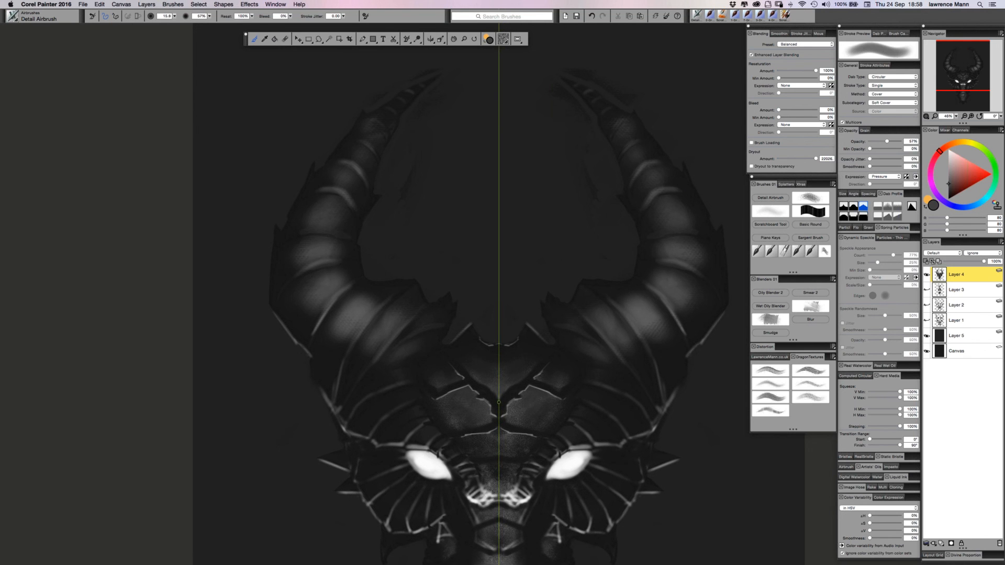
Switch to the 3-Dragon Texture brush and centre the full dragon head in view.
{"action": "left_click_drag", "start_coordinate": [289, 341], "coordinate": [289, 287]}
{"action": "scroll", "coordinate": [208, 216], "scroll_direction": "up", "scroll_amount": 2}
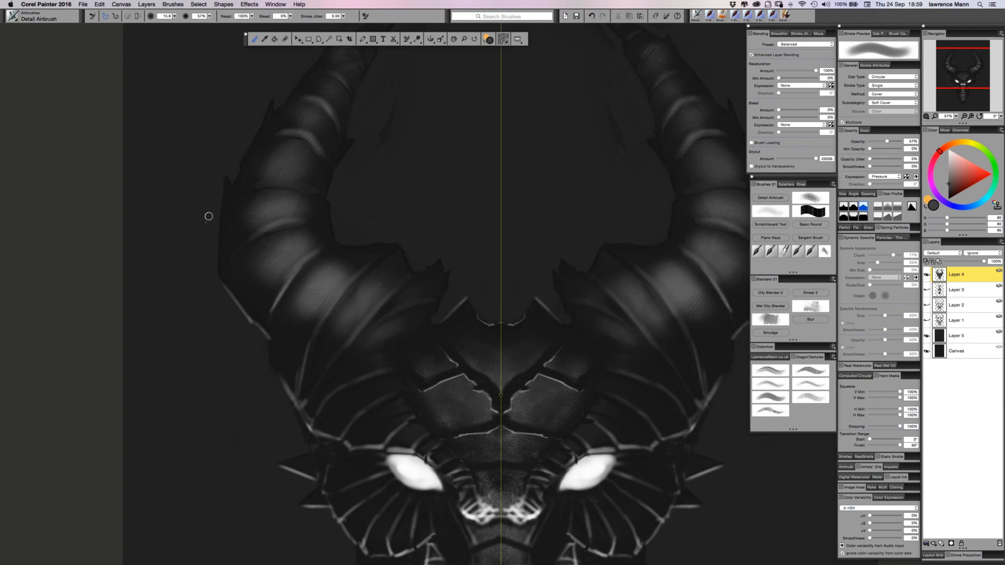
{"action": "scroll", "coordinate": [293, 162], "scroll_direction": "down", "scroll_amount": 2}
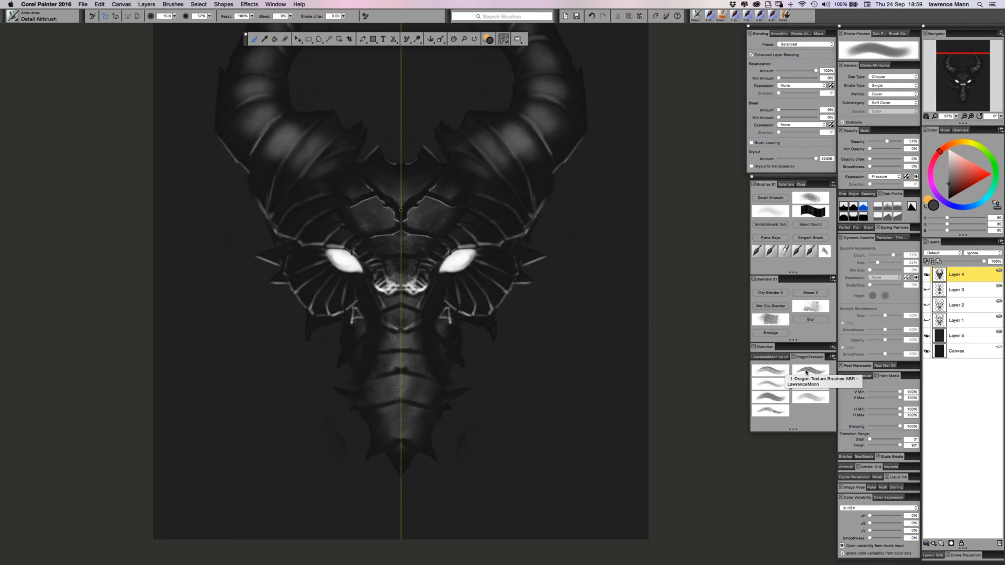
{"action": "left_click", "coordinate": [768, 384]}
{"action": "left_click", "coordinate": [768, 385]}
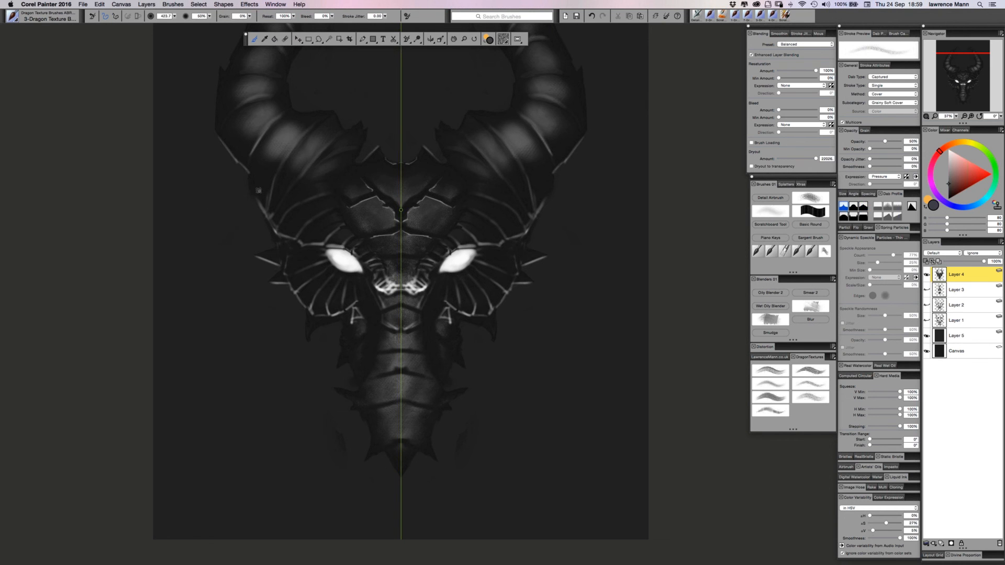
{"action": "left_click_drag", "start_coordinate": [290, 197], "coordinate": [341, 198]}
{"action": "left_click_drag", "start_coordinate": [237, 206], "coordinate": [265, 224]}
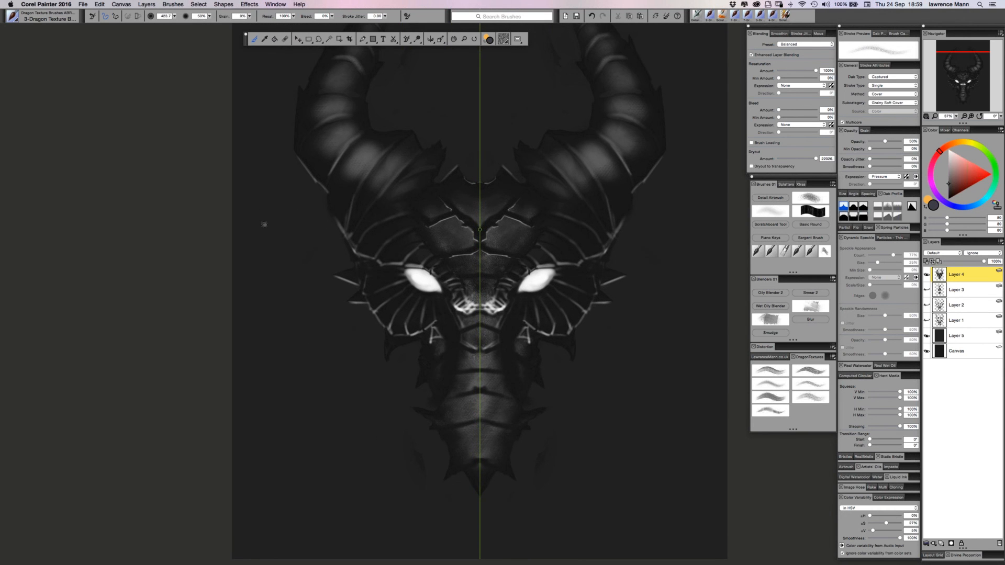
{"action": "left_click_drag", "start_coordinate": [264, 224], "coordinate": [264, 205]}
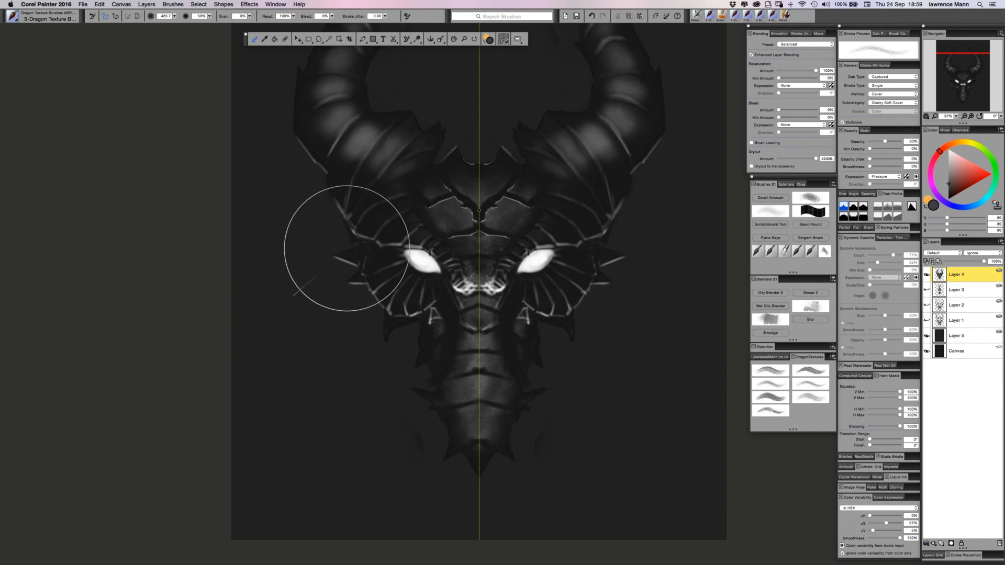
{"action": "left_click_drag", "start_coordinate": [313, 175], "coordinate": [331, 224]}
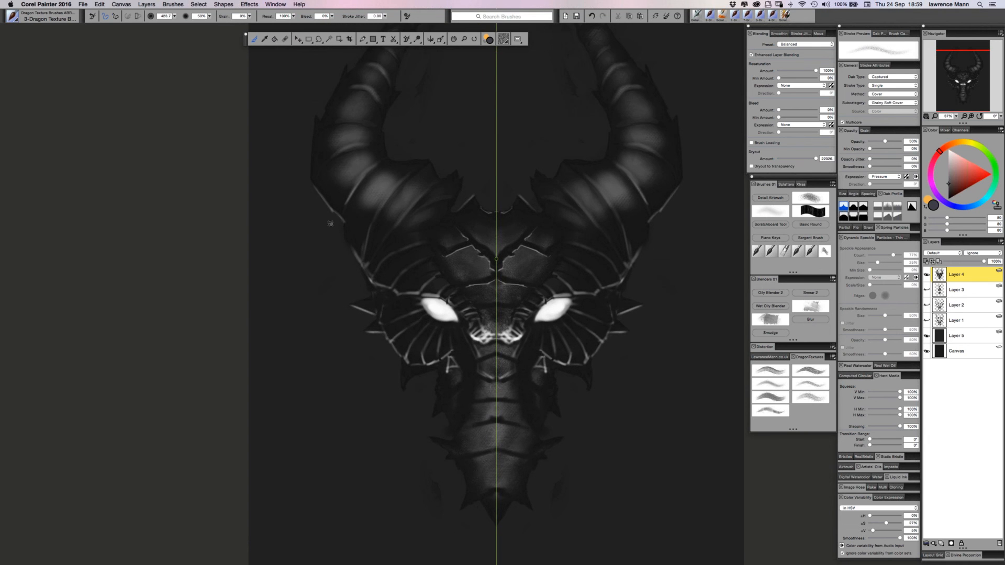
{"action": "left_click_drag", "start_coordinate": [330, 224], "coordinate": [332, 227]}
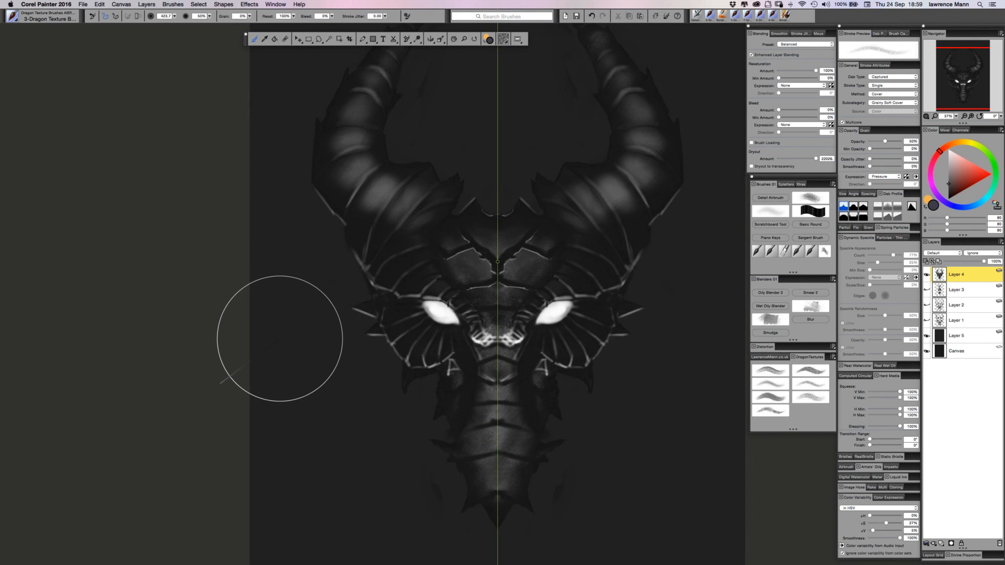
Set the brush's saturation and value variability to 0% and brush soft grey texture behind the cheek frills and lower snout.
{"action": "mouse_move", "coordinate": [283, 394]}
{"action": "left_mouse_down"}
{"action": "mouse_move", "coordinate": [305, 429]}
{"action": "mouse_move", "coordinate": [285, 416]}
{"action": "mouse_move", "coordinate": [281, 428]}
{"action": "mouse_move", "coordinate": [268, 379]}
{"action": "mouse_move", "coordinate": [265, 408]}
{"action": "mouse_move", "coordinate": [325, 432]}
{"action": "left_mouse_up"}
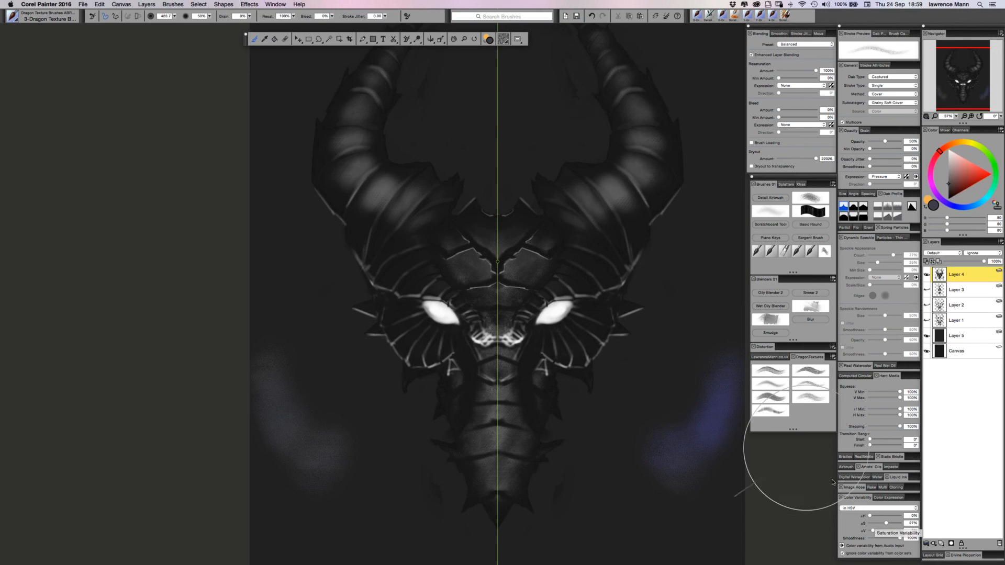
{"action": "key", "text": "super+z"}
{"action": "left_click_drag", "start_coordinate": [872, 523], "coordinate": [867, 531]}
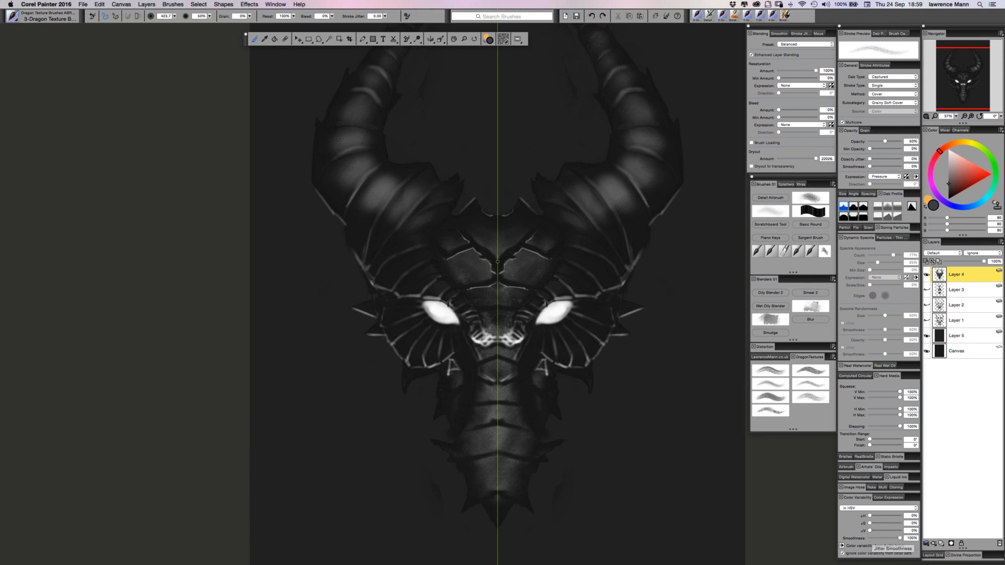
{"action": "mouse_move", "coordinate": [293, 354]}
{"action": "left_mouse_down"}
{"action": "mouse_move", "coordinate": [298, 420]}
{"action": "mouse_move", "coordinate": [274, 426]}
{"action": "mouse_move", "coordinate": [251, 302]}
{"action": "left_mouse_up"}
{"action": "key", "text": "super+z"}
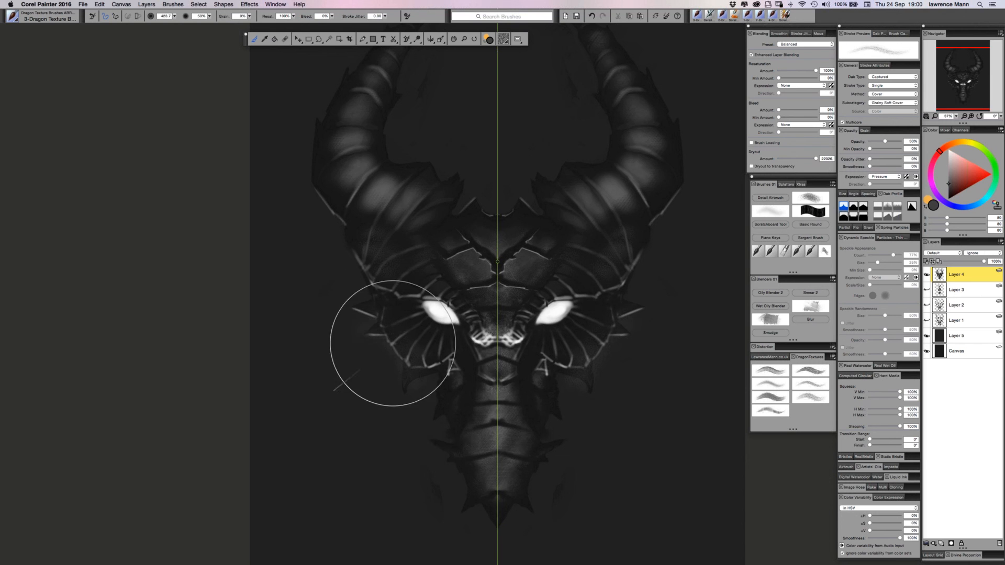
{"action": "mouse_move", "coordinate": [456, 424]}
{"action": "left_mouse_down"}
{"action": "mouse_move", "coordinate": [432, 476]}
{"action": "mouse_move", "coordinate": [450, 472]}
{"action": "mouse_move", "coordinate": [438, 417]}
{"action": "left_mouse_up"}
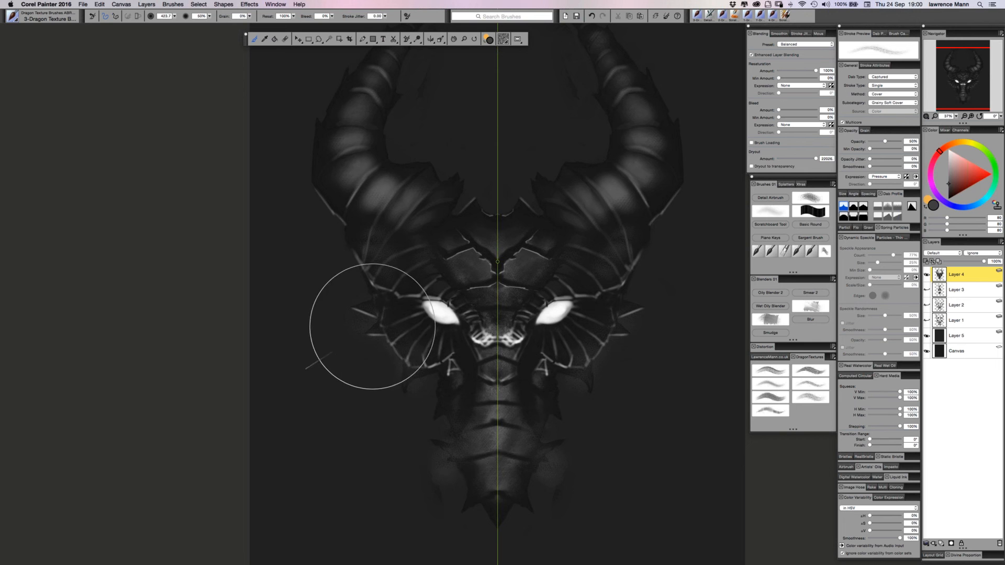
{"action": "mouse_move", "coordinate": [369, 326]}
{"action": "left_mouse_down"}
{"action": "mouse_move", "coordinate": [405, 370]}
{"action": "mouse_move", "coordinate": [386, 384]}
{"action": "mouse_move", "coordinate": [392, 373]}
{"action": "mouse_move", "coordinate": [382, 407]}
{"action": "left_mouse_up"}
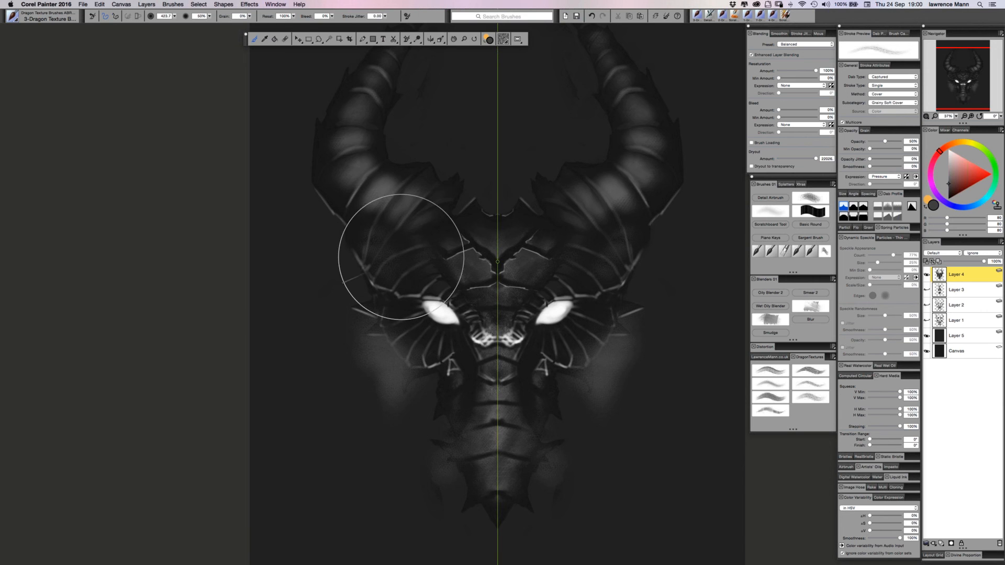
Paint black over the bright marks at the lower ends of the cheek frills with the Detail Airbrush.
{"action": "left_click", "coordinate": [952, 196]}
{"action": "left_click", "coordinate": [770, 198]}
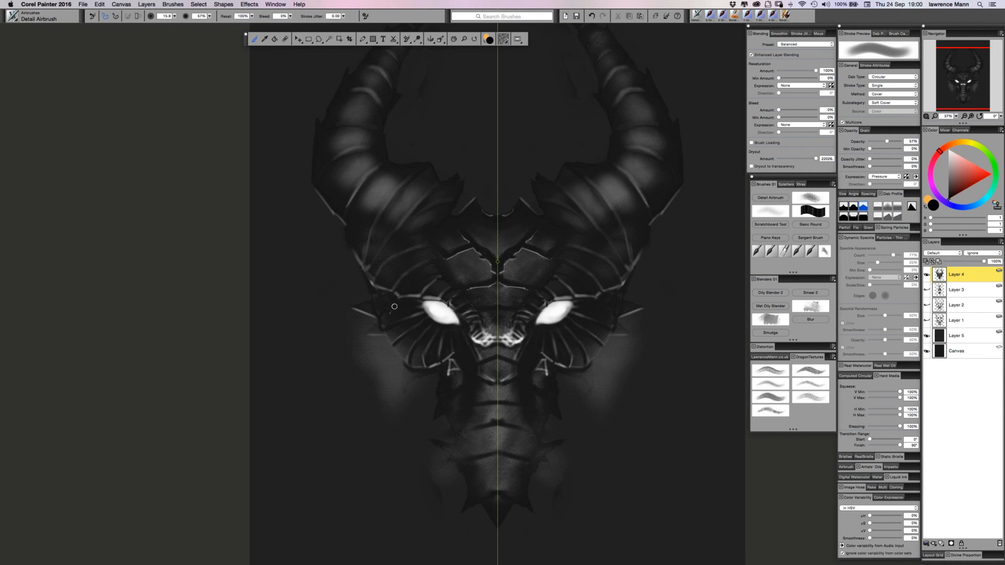
{"action": "mouse_move", "coordinate": [447, 367]}
{"action": "left_mouse_down"}
{"action": "mouse_move", "coordinate": [448, 377]}
{"action": "mouse_move", "coordinate": [454, 358]}
{"action": "left_mouse_up"}
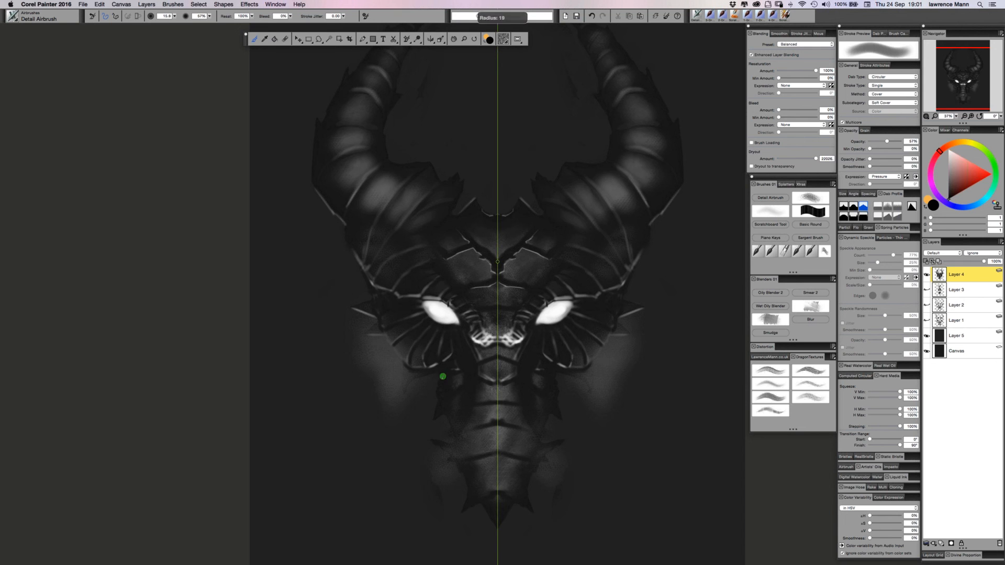
Define the pointed jaw spikes beneath the cheek frills in black with a smaller Detail Airbrush.
{"action": "key", "text": "bracketleft"}
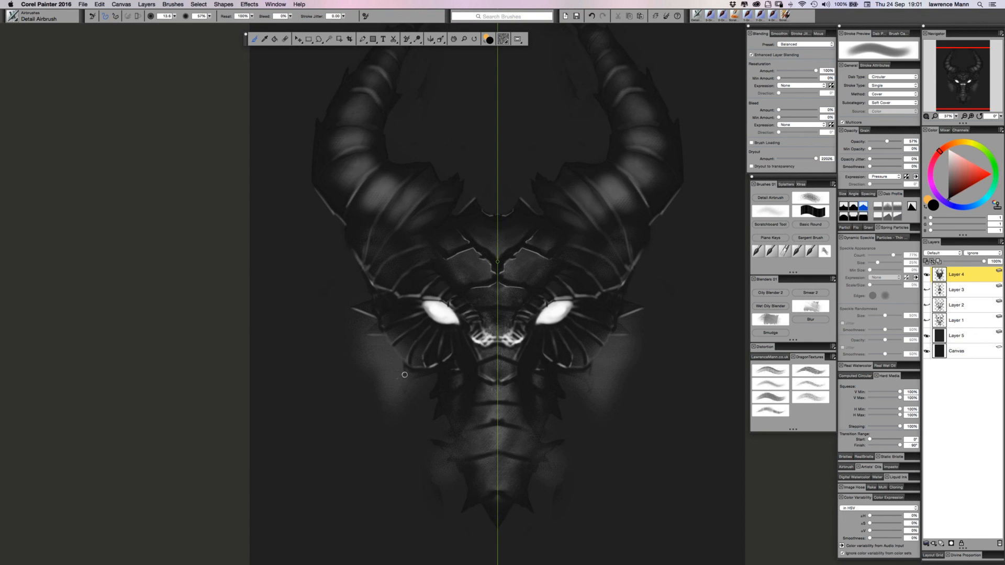
{"action": "left_click_drag", "start_coordinate": [404, 363], "coordinate": [402, 387]}
{"action": "key", "text": "alt+super"}
{"action": "left_click_drag", "start_coordinate": [397, 366], "coordinate": [403, 361]}
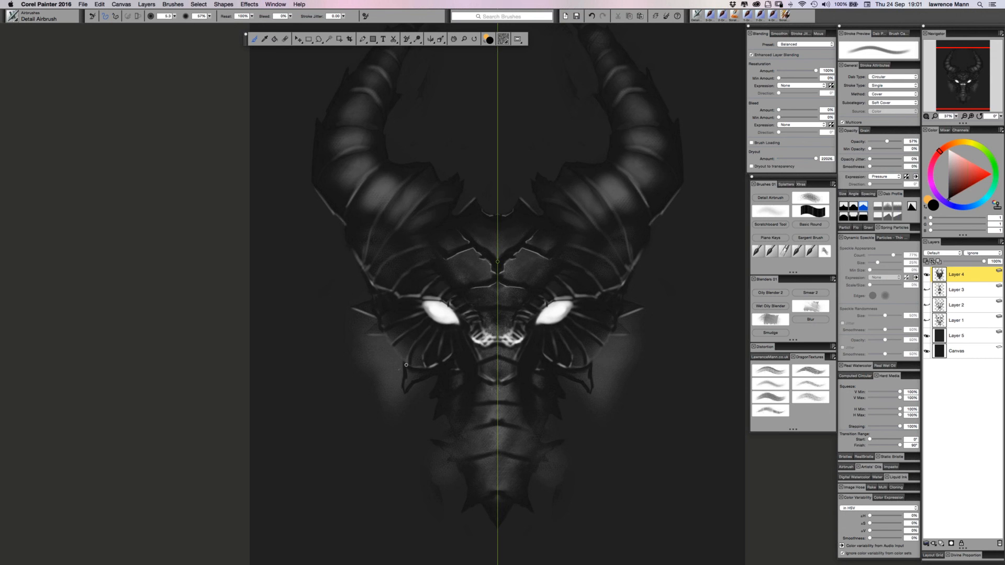
{"action": "mouse_move", "coordinate": [411, 375]}
{"action": "left_mouse_down"}
{"action": "mouse_move", "coordinate": [407, 368]}
{"action": "mouse_move", "coordinate": [419, 381]}
{"action": "mouse_move", "coordinate": [397, 352]}
{"action": "left_mouse_up"}
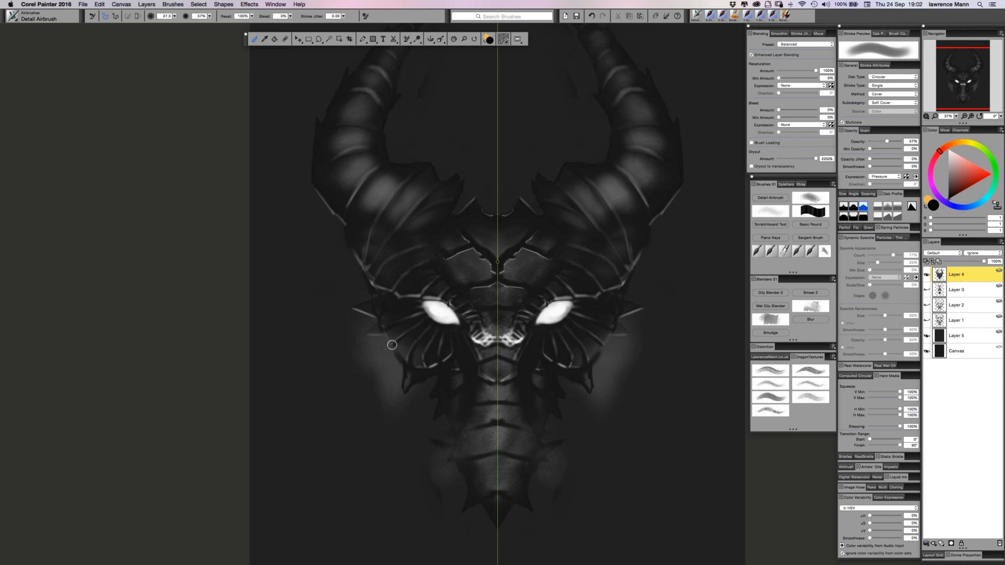
Paint black spiked edges along the outer cheek frills and the sides of the lower snout.
{"action": "left_click_drag", "start_coordinate": [392, 345], "coordinate": [400, 354]}
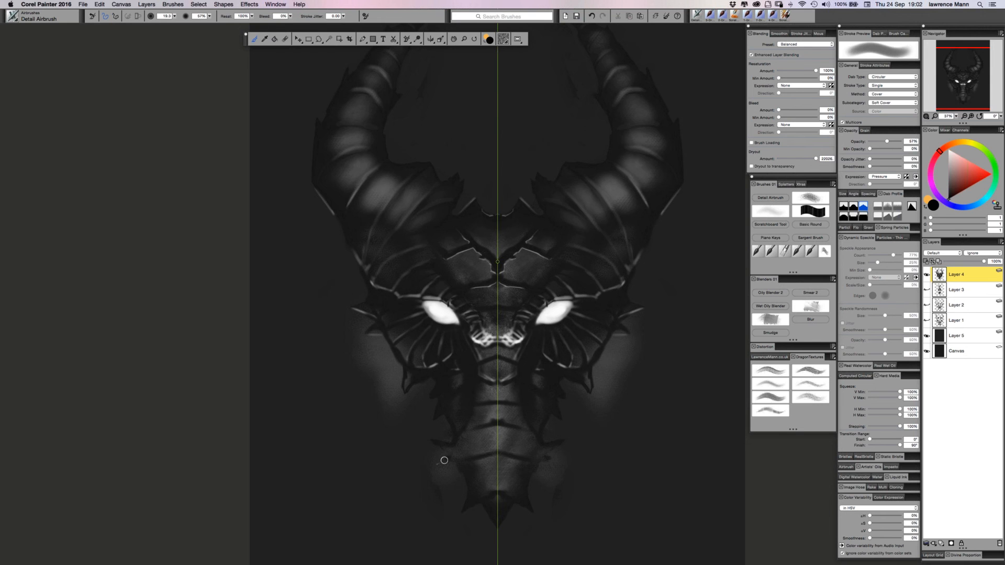
{"action": "left_click_drag", "start_coordinate": [439, 453], "coordinate": [450, 458]}
{"action": "mouse_move", "coordinate": [324, 171]}
{"action": "left_mouse_down"}
{"action": "mouse_move", "coordinate": [285, 82]}
{"action": "mouse_move", "coordinate": [222, 25]}
{"action": "left_mouse_up"}
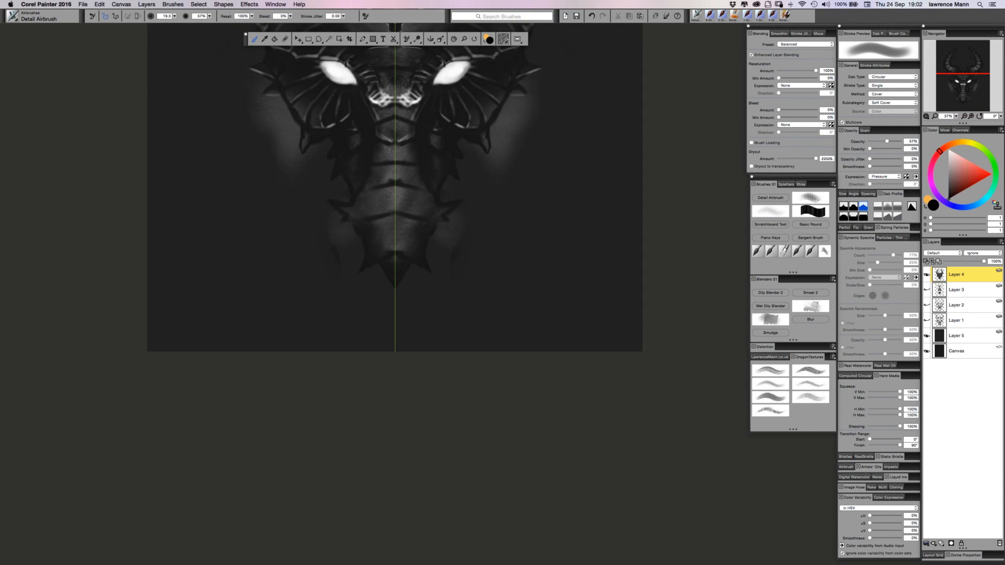
{"action": "left_click_drag", "start_coordinate": [355, 268], "coordinate": [354, 270]}
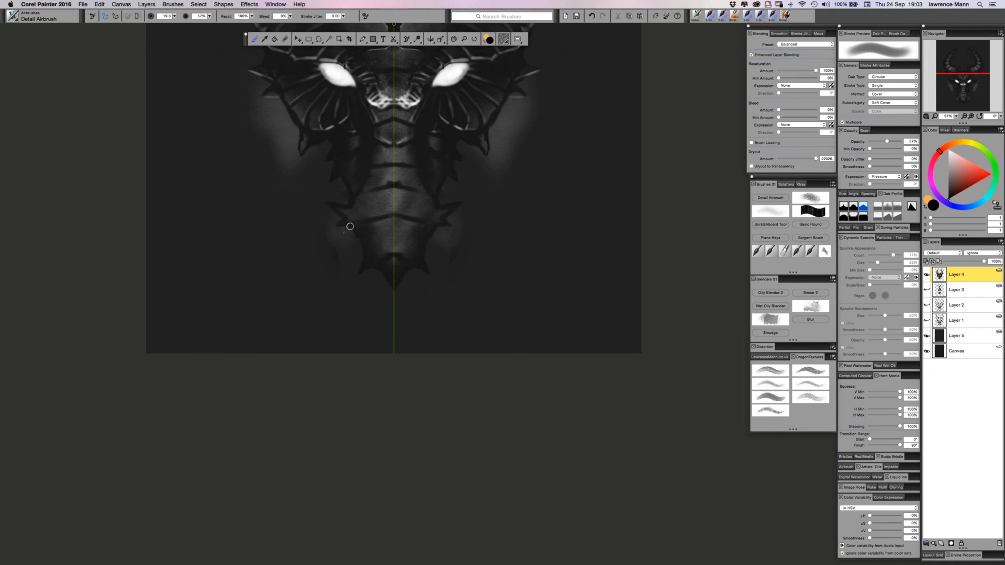
Sample near-black beside the snout and sharpen the small side spikes with a smaller Detail Airbrush.
{"action": "left_click", "coordinate": [331, 179], "text": "alt"}
{"action": "left_click", "coordinate": [338, 165], "text": "alt"}
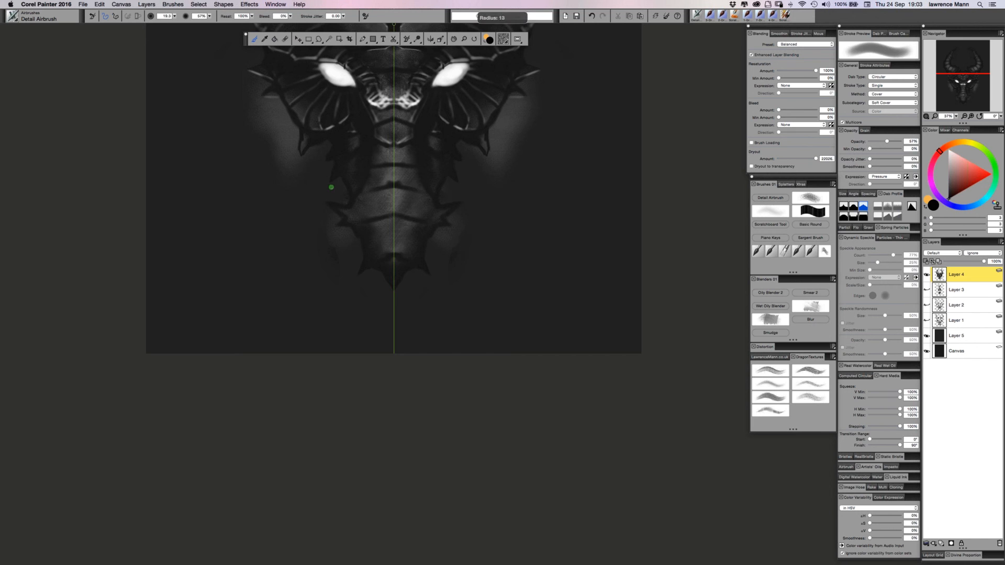
{"action": "key", "text": "bracketleft"}
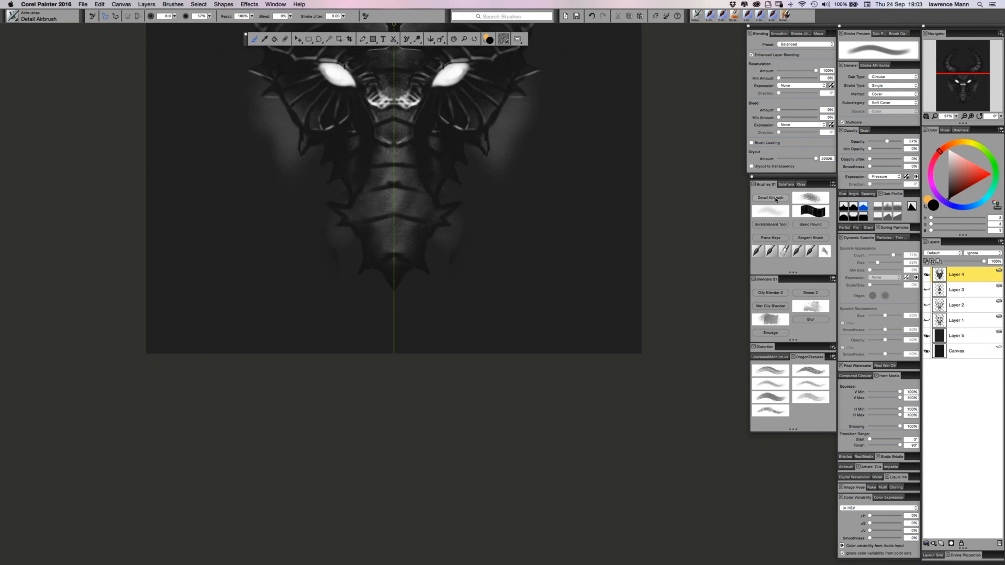
Compare the custom brush palettes, expand the Distortion palette, and bring the custom brush set forward beside DragonTextures.
{"action": "left_click", "coordinate": [764, 357]}
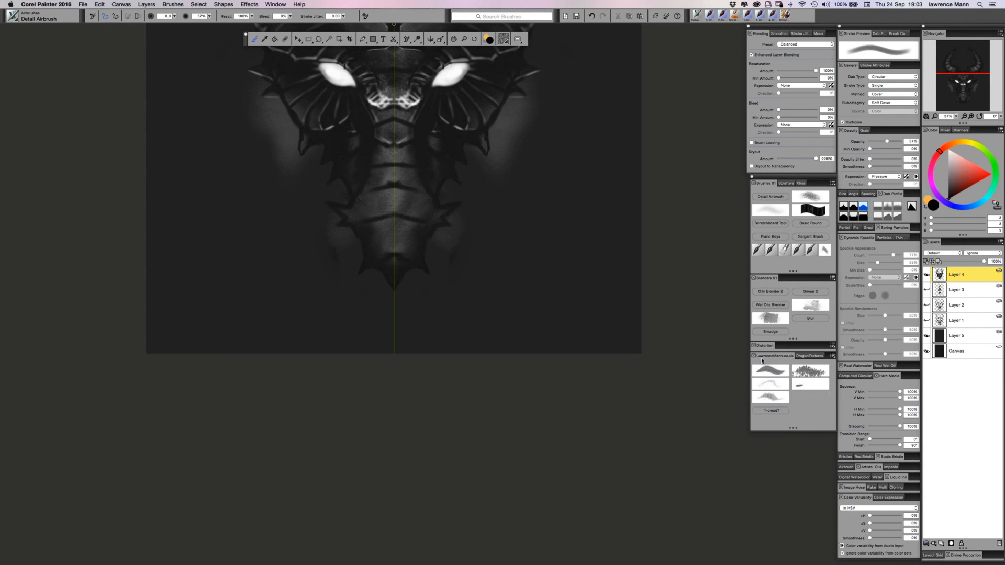
{"action": "left_click", "coordinate": [807, 358]}
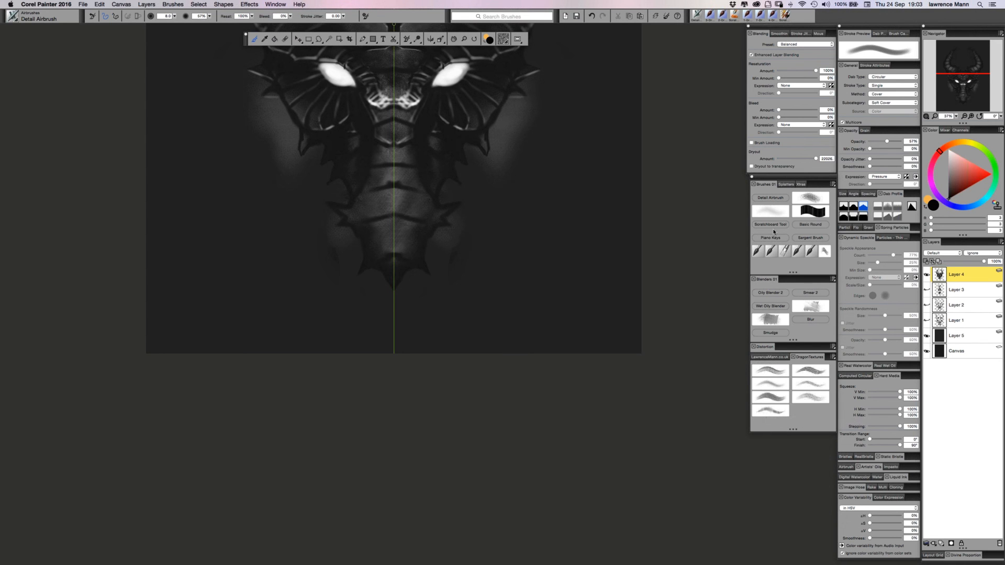
{"action": "left_click", "coordinate": [766, 350]}
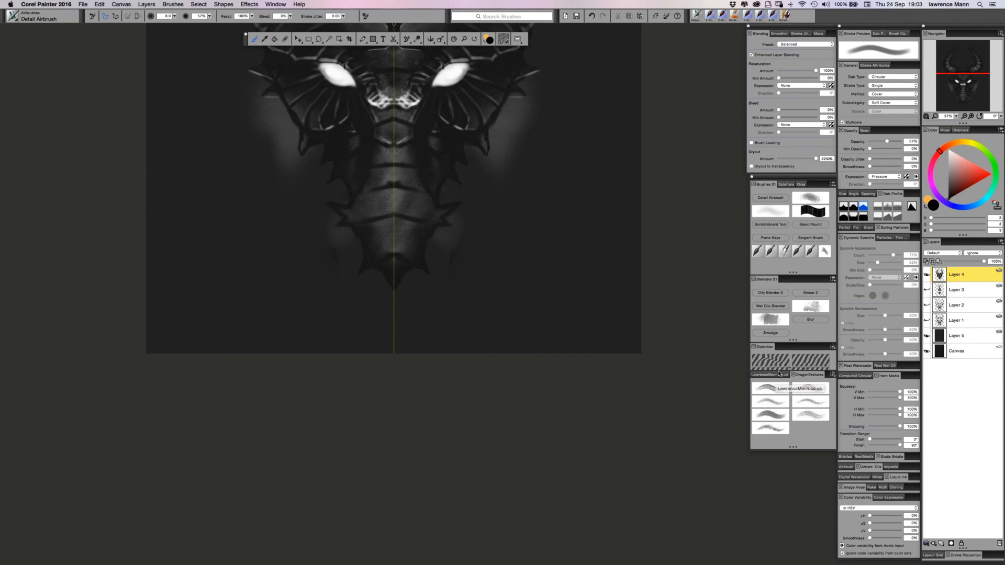
{"action": "left_click", "coordinate": [778, 375]}
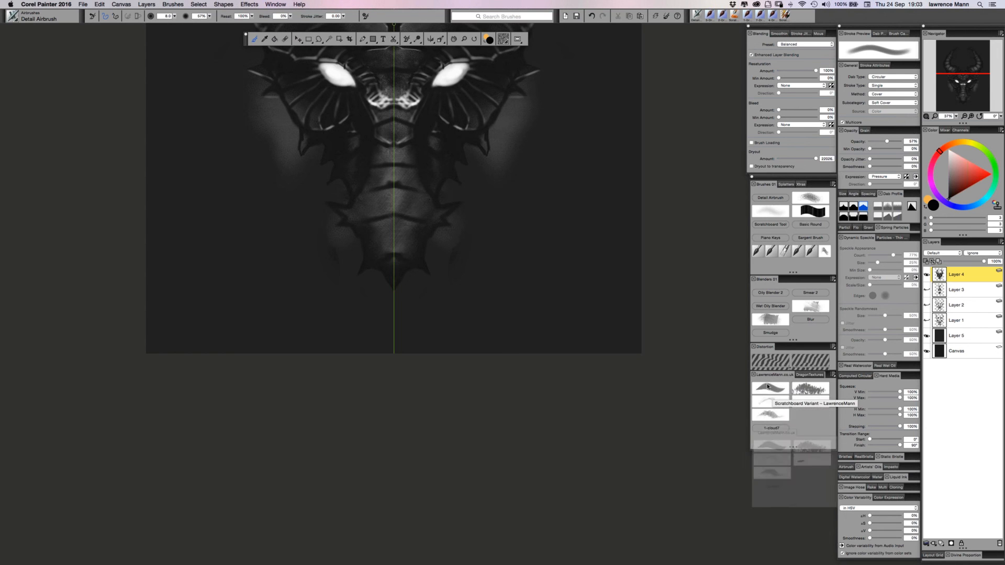
{"action": "left_click_drag", "start_coordinate": [767, 387], "coordinate": [780, 412]}
{"action": "left_click_drag", "start_coordinate": [773, 459], "coordinate": [770, 384]}
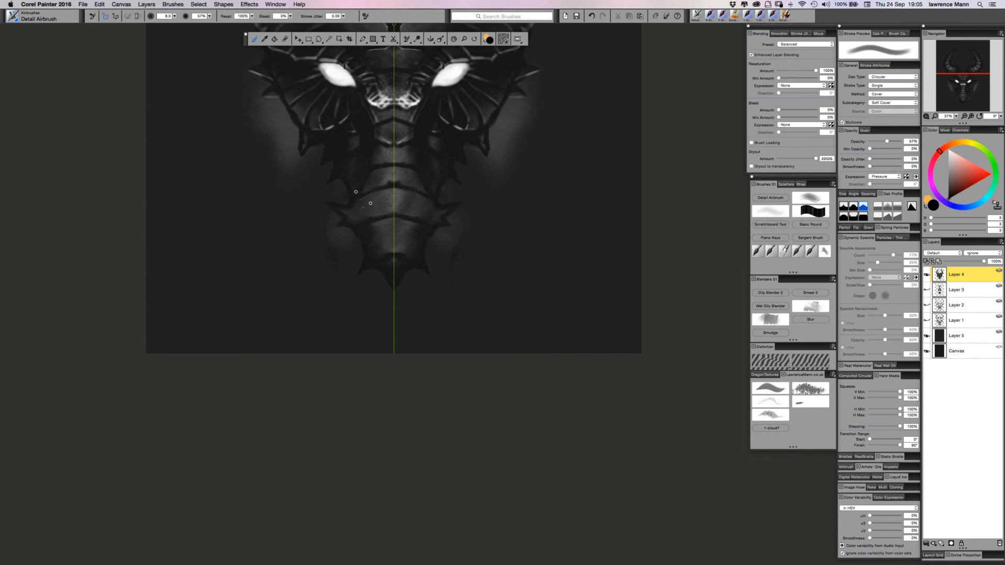
Try painting curved black markings down both sides of the lower snout plate, and sample mid-grey from its centre.
{"action": "left_click_drag", "start_coordinate": [369, 202], "coordinate": [383, 240]}
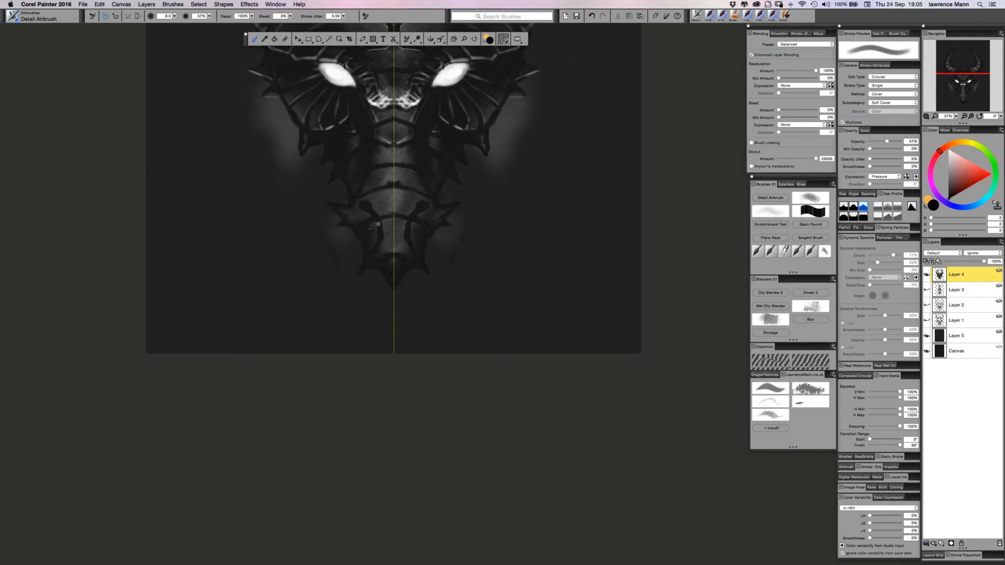
{"action": "left_click", "coordinate": [387, 222], "text": "alt"}
Rotate the page to view the head at an angle, and return it to upright.
{"action": "left_click", "coordinate": [465, 40]}
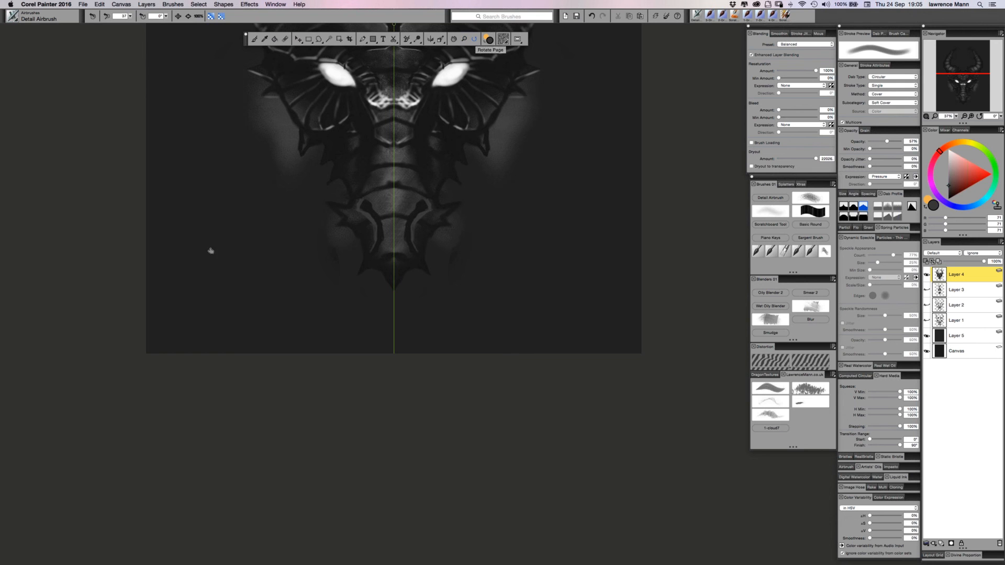
{"action": "left_click_drag", "start_coordinate": [188, 140], "coordinate": [476, 59]}
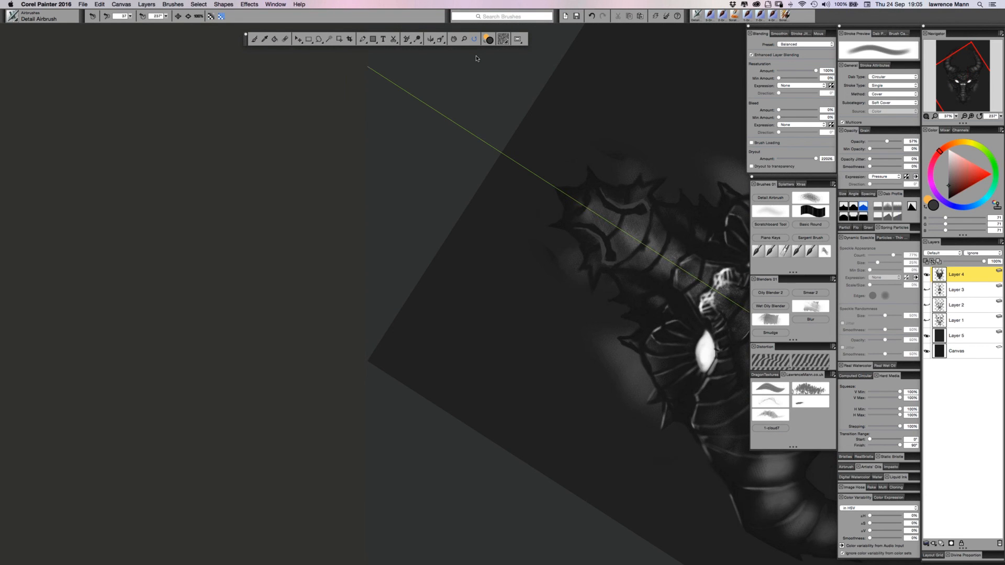
{"action": "left_click_drag", "start_coordinate": [476, 59], "coordinate": [296, 303]}
{"action": "left_click", "coordinate": [299, 122]}
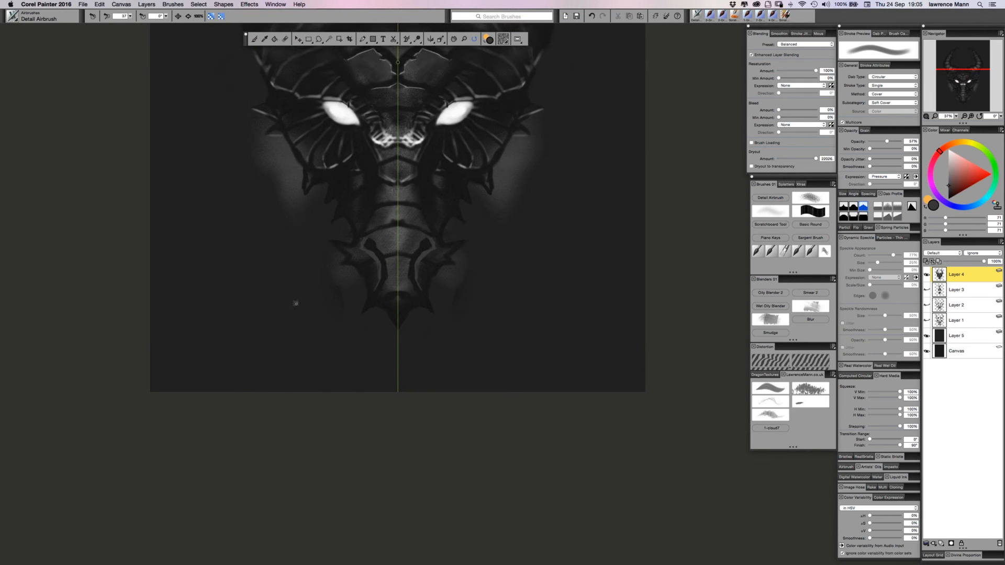
{"action": "left_click_drag", "start_coordinate": [317, 158], "coordinate": [324, 270]}
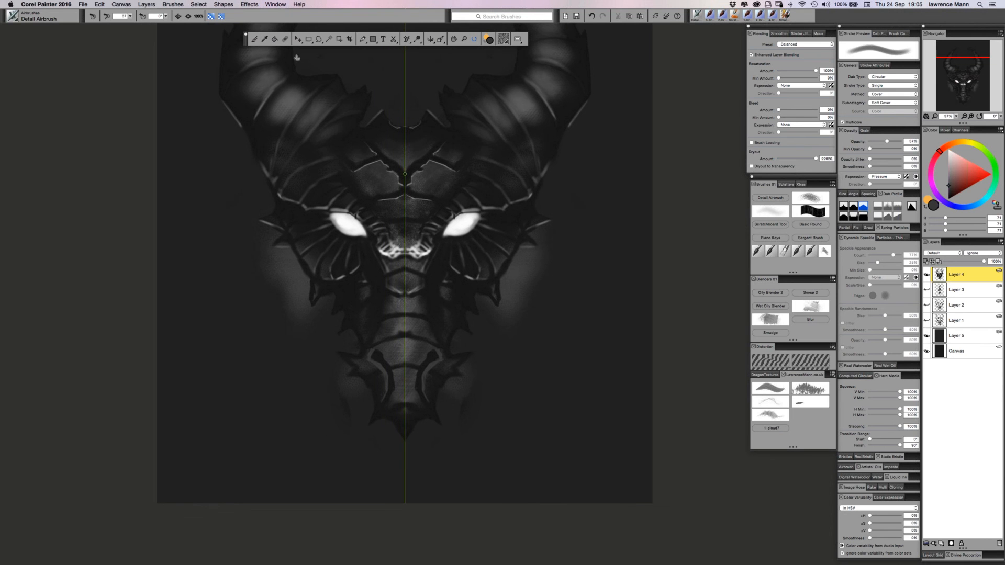
Switch the symmetry mode to Kaleidoscope and back to Mirror Painting.
{"action": "left_click", "coordinate": [431, 40]}
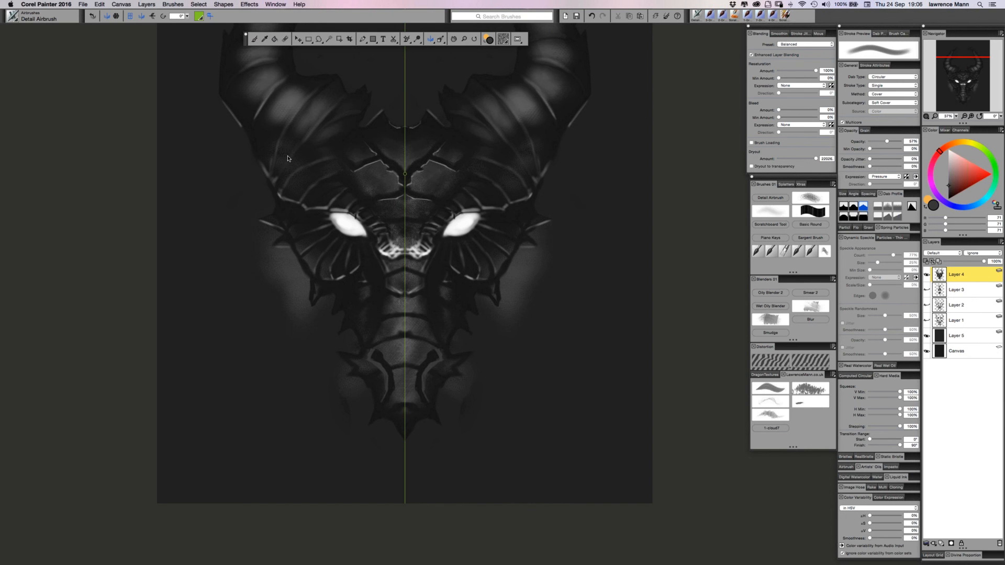
{"action": "left_click", "coordinate": [114, 16]}
{"action": "left_click", "coordinate": [107, 16]}
Paint black pointed plates around the snout tip with the Detail Airbrush, and edge them with sampled grey.
{"action": "scroll", "coordinate": [364, 378], "scroll_direction": "down", "scroll_amount": 7}
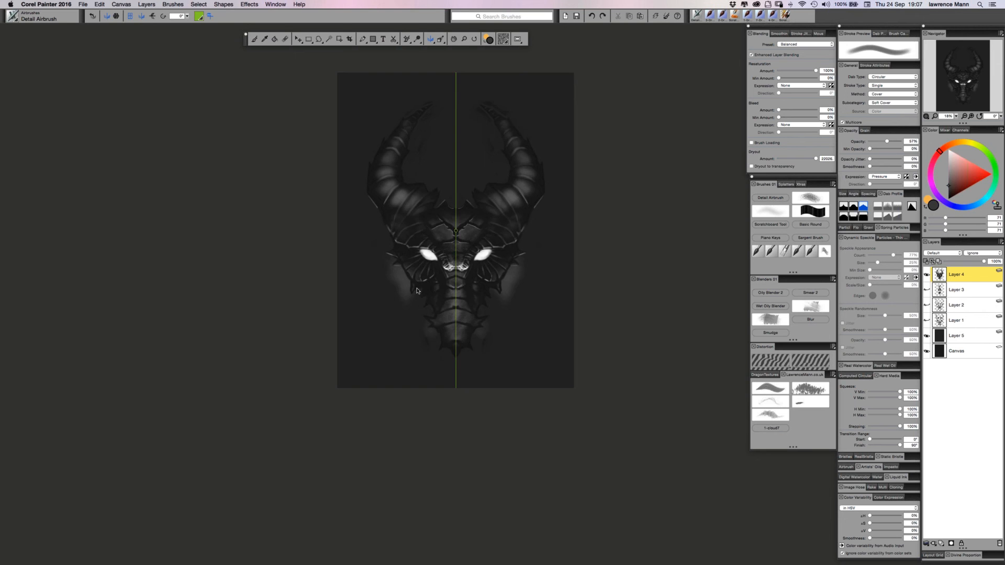
{"action": "scroll", "coordinate": [418, 292], "scroll_direction": "down", "scroll_amount": 5}
{"action": "scroll", "coordinate": [418, 293], "scroll_direction": "up", "scroll_amount": 4}
{"action": "scroll", "coordinate": [419, 294], "scroll_direction": "up", "scroll_amount": 2}
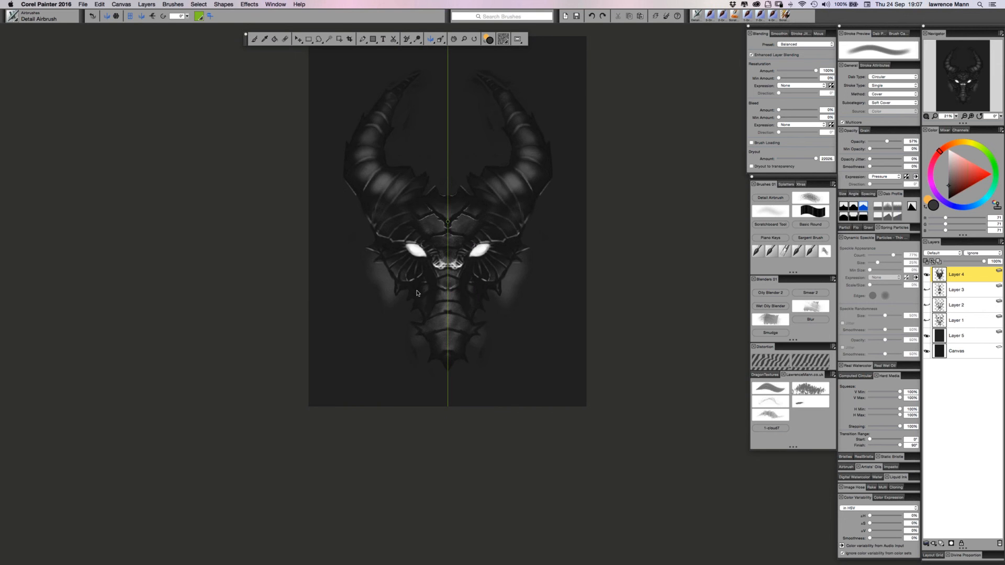
{"action": "scroll", "coordinate": [417, 293], "scroll_direction": "up", "scroll_amount": 5}
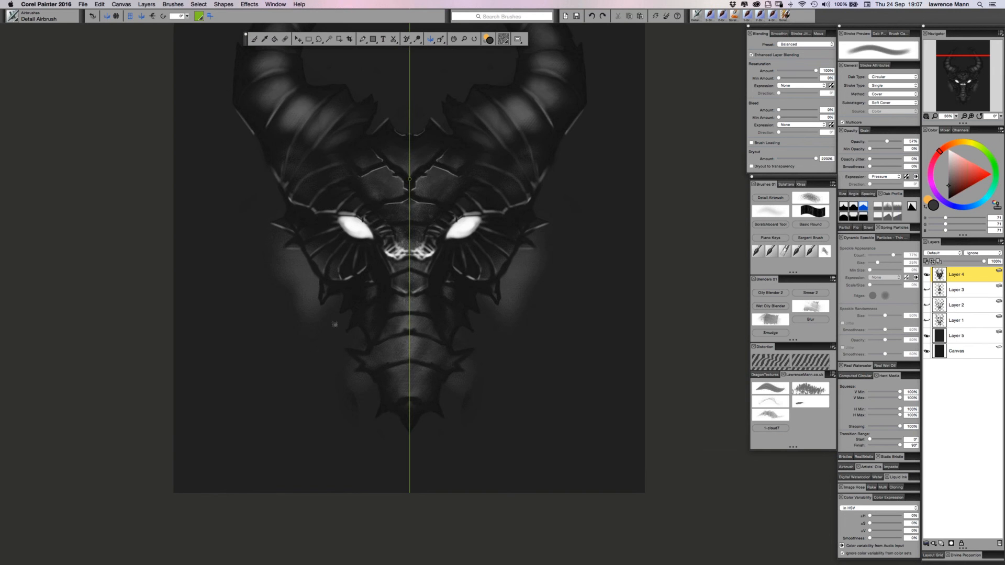
{"action": "scroll", "coordinate": [327, 303], "scroll_direction": "up", "scroll_amount": 3}
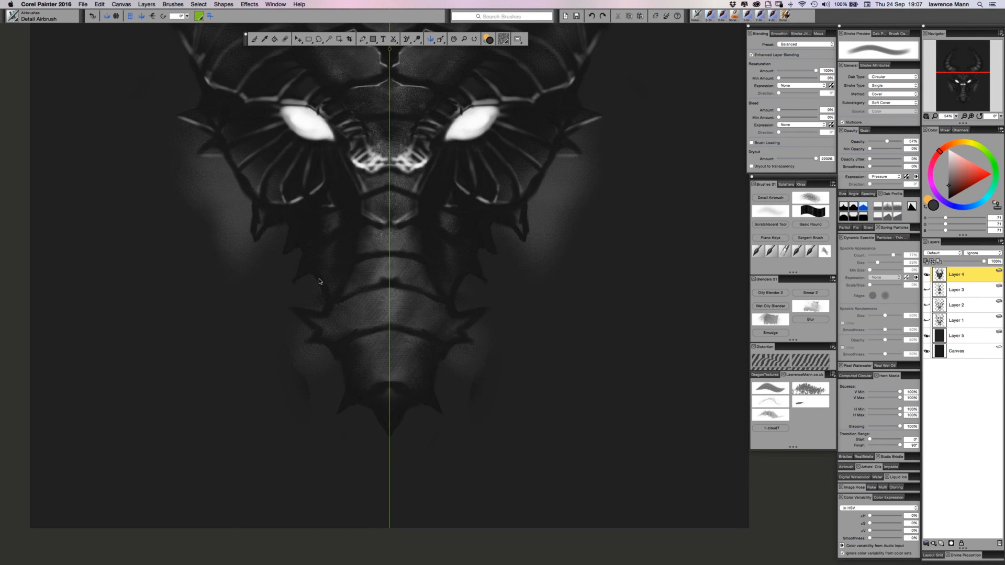
{"action": "key", "text": "b"}
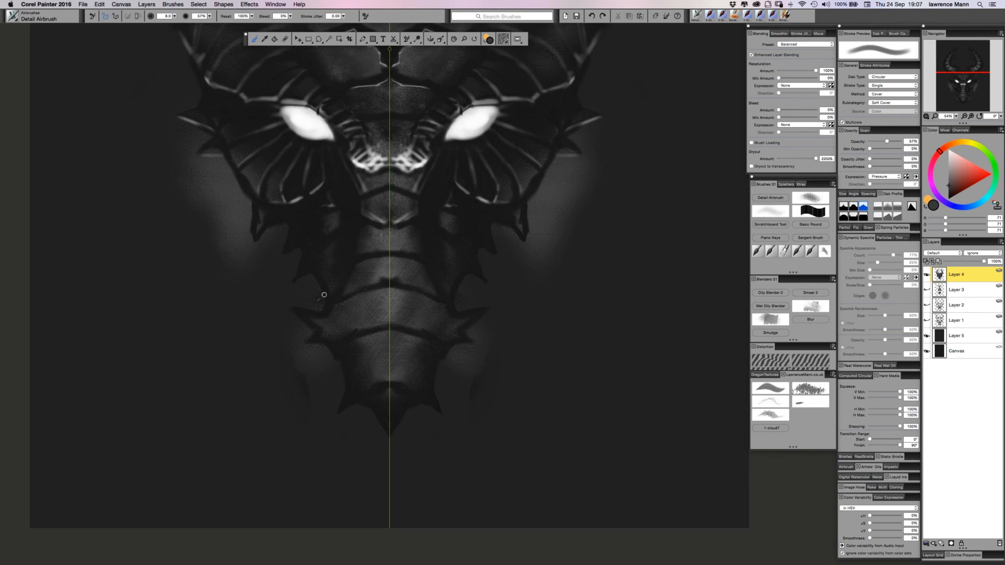
{"action": "left_click", "coordinate": [319, 275], "text": "alt"}
{"action": "mouse_move", "coordinate": [355, 349]}
{"action": "left_mouse_down"}
{"action": "mouse_move", "coordinate": [374, 389]}
{"action": "mouse_move", "coordinate": [355, 353]}
{"action": "left_mouse_up"}
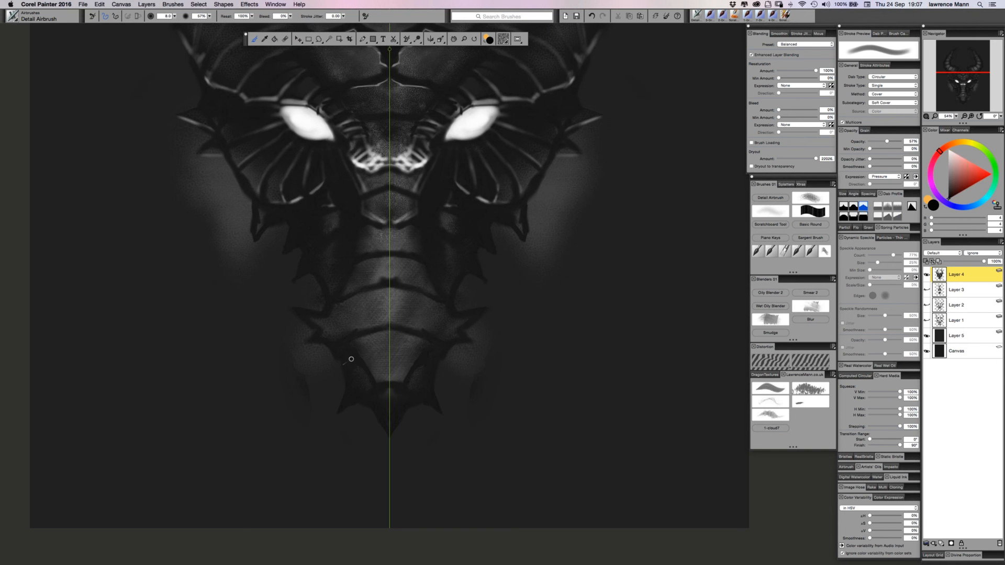
{"action": "left_click", "coordinate": [361, 355], "text": "alt"}
{"action": "left_click_drag", "start_coordinate": [346, 357], "coordinate": [351, 369]}
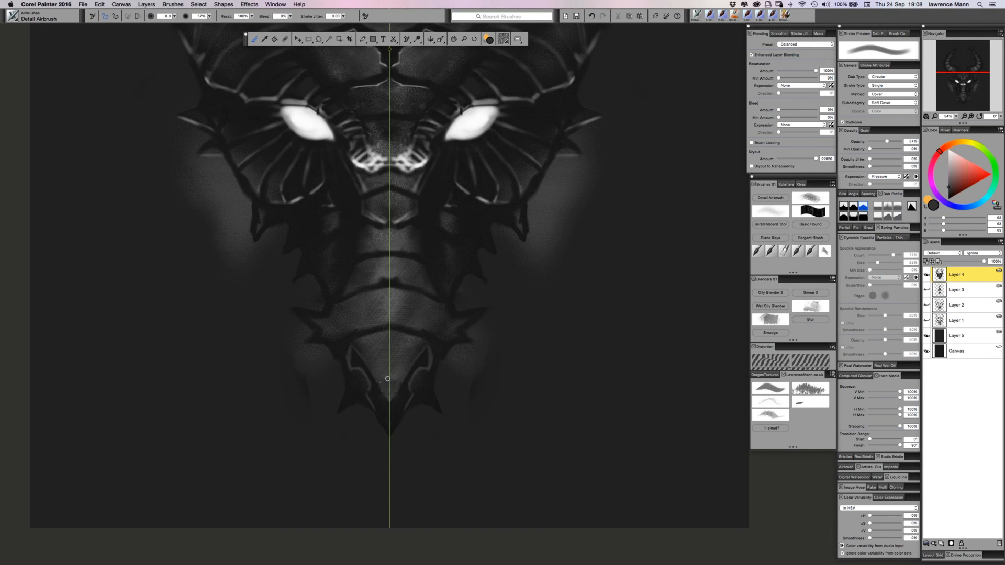
Sample near-white from beside the nose and paint thin highlights on the snout plate edges and the snout tip.
{"action": "left_click", "coordinate": [387, 387], "text": "alt"}
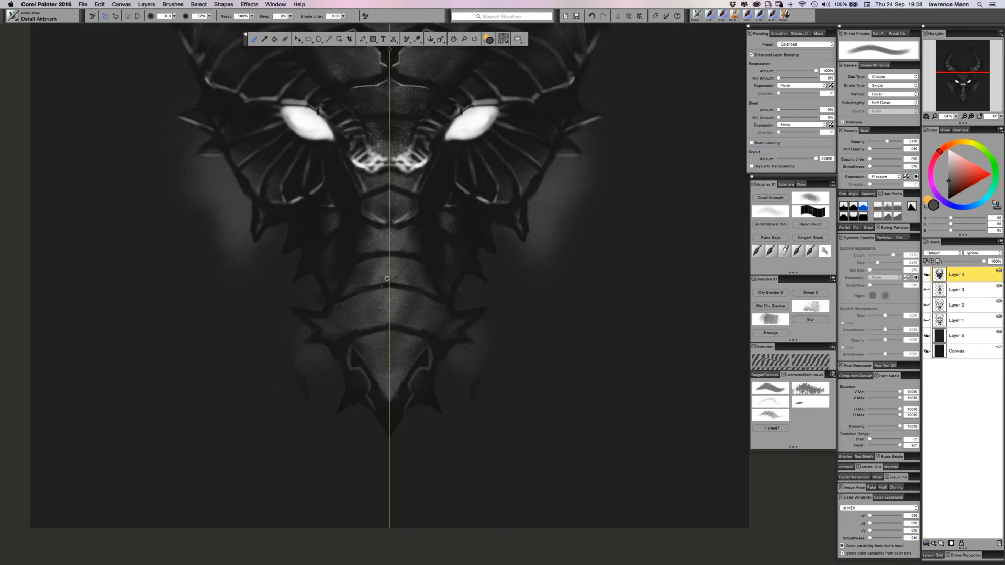
{"action": "left_click", "coordinate": [364, 162], "text": "alt"}
{"action": "mouse_move", "coordinate": [365, 250]}
{"action": "left_mouse_down"}
{"action": "mouse_move", "coordinate": [398, 247]}
{"action": "mouse_move", "coordinate": [399, 281]}
{"action": "left_mouse_up"}
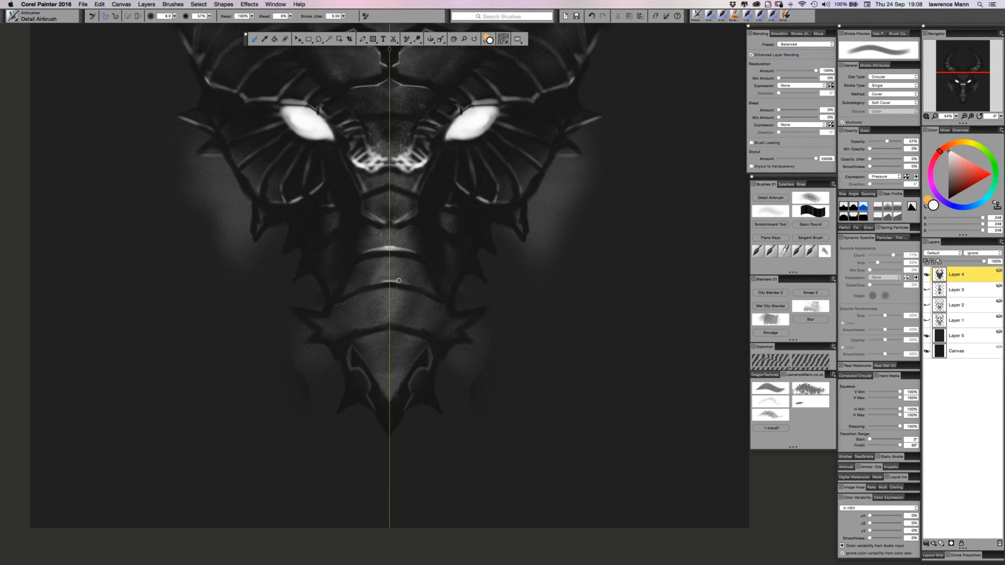
{"action": "left_click_drag", "start_coordinate": [377, 326], "coordinate": [396, 324]}
{"action": "left_click_drag", "start_coordinate": [382, 391], "coordinate": [389, 403]}
Lighten the lower snout's side spikes with sampled grey, and highlight the upper snout plate edges with a lighter grey.
{"action": "left_click", "coordinate": [382, 356], "text": "alt"}
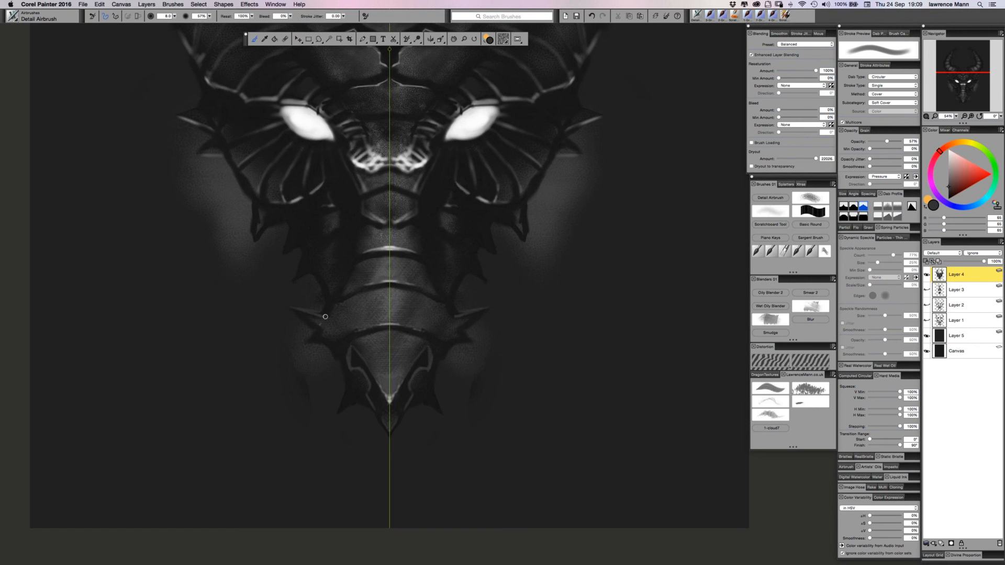
{"action": "left_click_drag", "start_coordinate": [328, 317], "coordinate": [334, 305]}
{"action": "left_click", "coordinate": [388, 246], "text": "alt"}
{"action": "left_click_drag", "start_coordinate": [394, 185], "coordinate": [381, 187]}
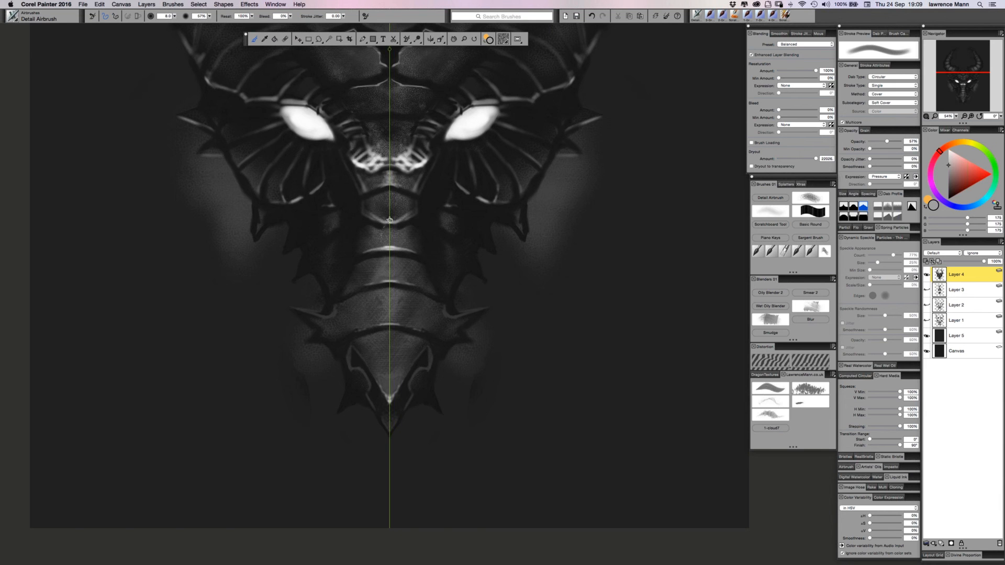
Brush a soft light grey glow down the snout's centre with a larger Detail Airbrush, undoing and repainting the lower strokes.
{"action": "mouse_move", "coordinate": [391, 227]}
{"action": "left_mouse_down"}
{"action": "mouse_move", "coordinate": [384, 263]}
{"action": "mouse_move", "coordinate": [402, 275]}
{"action": "mouse_move", "coordinate": [376, 273]}
{"action": "mouse_move", "coordinate": [381, 303]}
{"action": "mouse_move", "coordinate": [399, 297]}
{"action": "mouse_move", "coordinate": [388, 303]}
{"action": "mouse_move", "coordinate": [404, 317]}
{"action": "mouse_move", "coordinate": [363, 321]}
{"action": "mouse_move", "coordinate": [394, 344]}
{"action": "mouse_move", "coordinate": [379, 344]}
{"action": "mouse_move", "coordinate": [395, 369]}
{"action": "mouse_move", "coordinate": [392, 389]}
{"action": "mouse_move", "coordinate": [384, 365]}
{"action": "mouse_move", "coordinate": [387, 388]}
{"action": "left_mouse_up"}
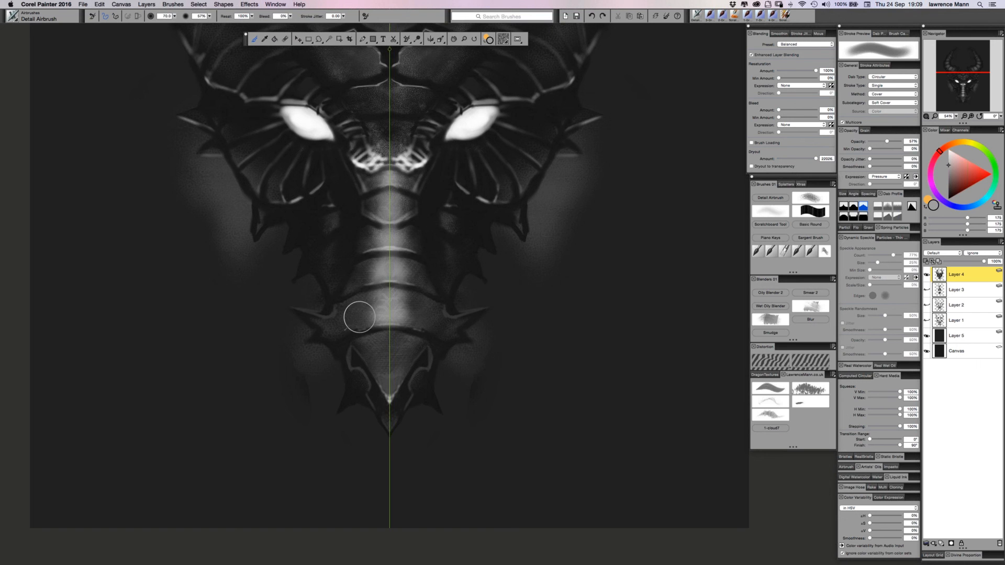
{"action": "key", "text": "super+z"}
{"action": "key", "text": "super+z"}
{"action": "left_click_drag", "start_coordinate": [389, 306], "coordinate": [388, 314]}
{"action": "mouse_move", "coordinate": [387, 351]}
{"action": "left_mouse_down"}
{"action": "mouse_move", "coordinate": [381, 337]}
{"action": "mouse_move", "coordinate": [390, 369]}
{"action": "left_mouse_up"}
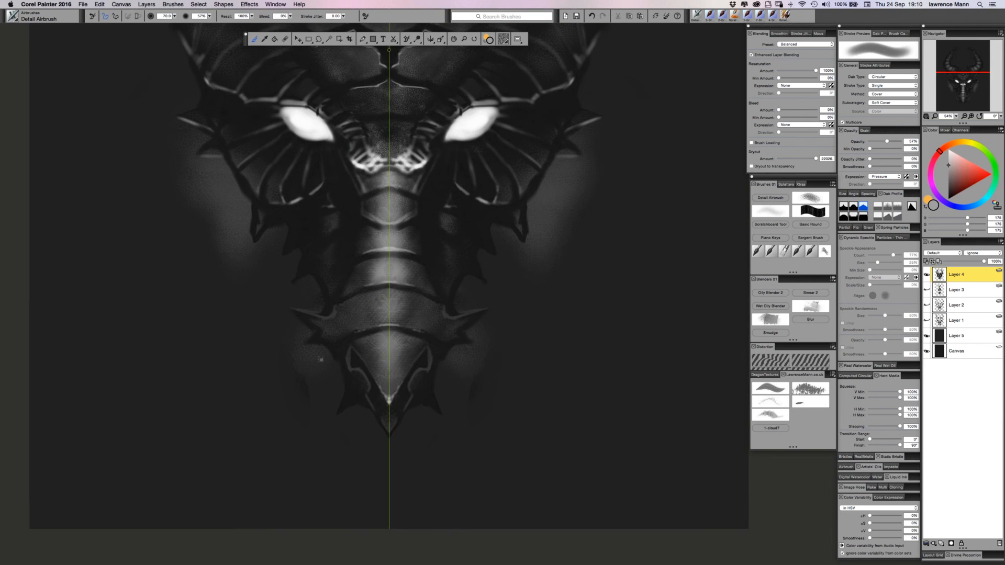
Add soft light grey highlights to the forehead, brow plates, horn bases and cheek frills with the large Detail Airbrush.
{"action": "scroll", "coordinate": [323, 324], "scroll_direction": "up", "scroll_amount": 3}
{"action": "scroll", "coordinate": [377, 293], "scroll_direction": "up", "scroll_amount": 2}
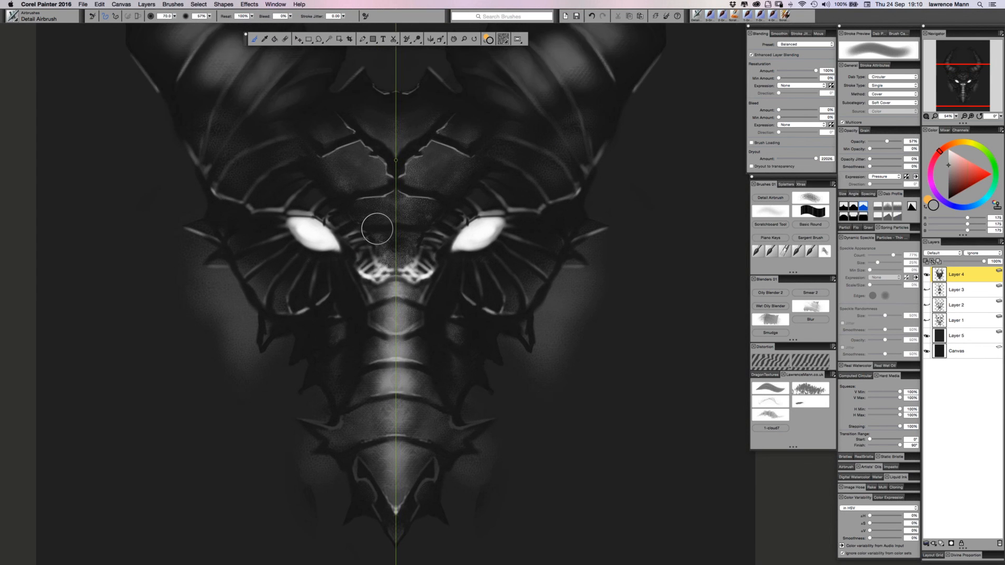
{"action": "mouse_move", "coordinate": [361, 154]}
{"action": "left_mouse_down"}
{"action": "mouse_move", "coordinate": [367, 182]}
{"action": "mouse_move", "coordinate": [299, 154]}
{"action": "mouse_move", "coordinate": [322, 162]}
{"action": "left_mouse_up"}
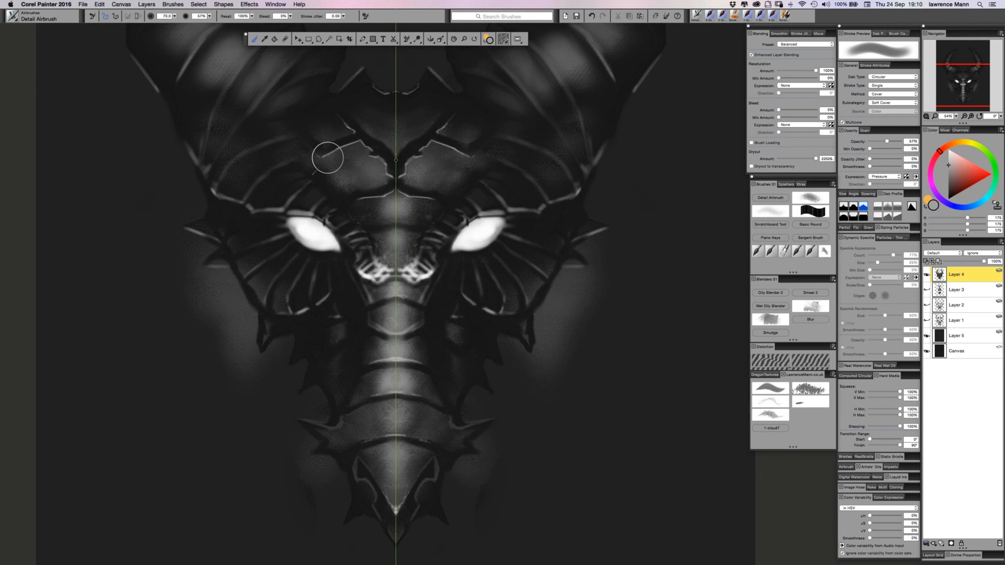
{"action": "mouse_move", "coordinate": [322, 126]}
{"action": "left_mouse_down"}
{"action": "mouse_move", "coordinate": [262, 121]}
{"action": "mouse_move", "coordinate": [285, 120]}
{"action": "mouse_move", "coordinate": [264, 124]}
{"action": "mouse_move", "coordinate": [291, 130]}
{"action": "mouse_move", "coordinate": [247, 135]}
{"action": "left_mouse_up"}
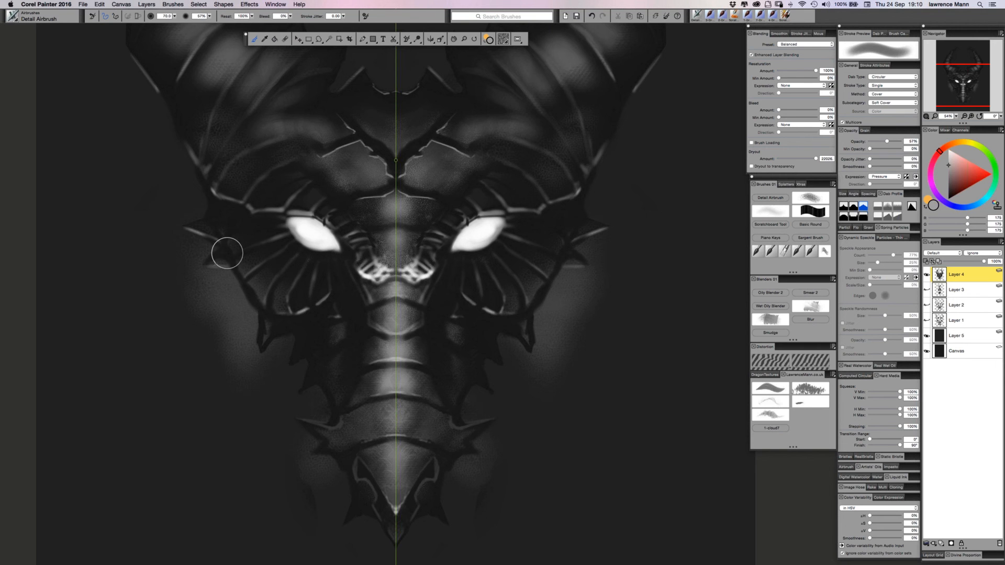
{"action": "mouse_move", "coordinate": [311, 292]}
{"action": "left_mouse_down"}
{"action": "mouse_move", "coordinate": [322, 274]}
{"action": "mouse_move", "coordinate": [314, 301]}
{"action": "mouse_move", "coordinate": [304, 278]}
{"action": "mouse_move", "coordinate": [296, 299]}
{"action": "mouse_move", "coordinate": [304, 277]}
{"action": "mouse_move", "coordinate": [289, 272]}
{"action": "mouse_move", "coordinate": [277, 305]}
{"action": "mouse_move", "coordinate": [276, 258]}
{"action": "mouse_move", "coordinate": [258, 291]}
{"action": "left_mouse_up"}
{"action": "mouse_move", "coordinate": [272, 249]}
{"action": "left_mouse_down"}
{"action": "mouse_move", "coordinate": [247, 263]}
{"action": "mouse_move", "coordinate": [248, 241]}
{"action": "mouse_move", "coordinate": [261, 234]}
{"action": "mouse_move", "coordinate": [220, 226]}
{"action": "left_mouse_up"}
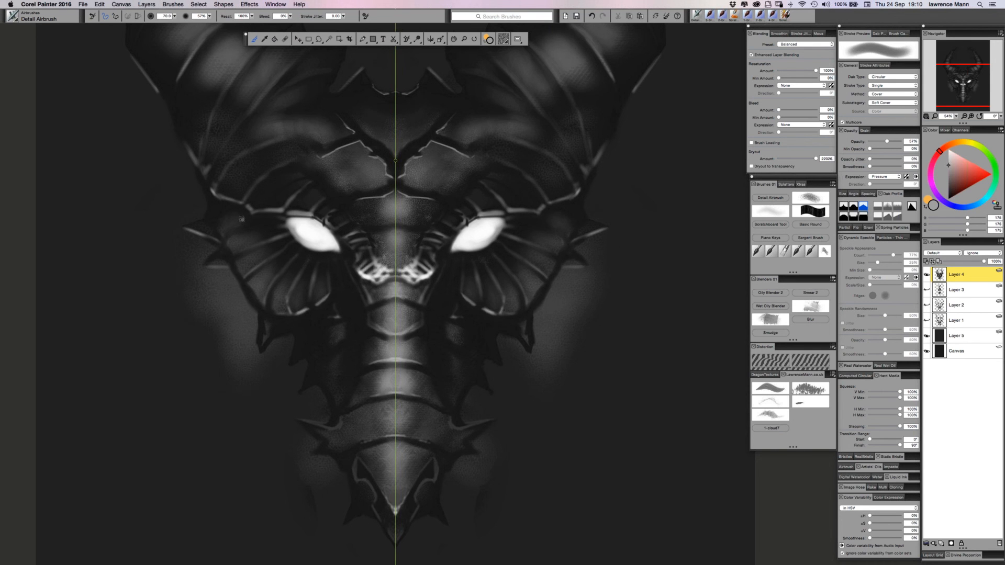
Erase the grey haze around the outer cheek frills, jaw spikes and lower snout to leave crisp silhouettes.
{"action": "scroll", "coordinate": [242, 218], "scroll_direction": "up", "scroll_amount": 2}
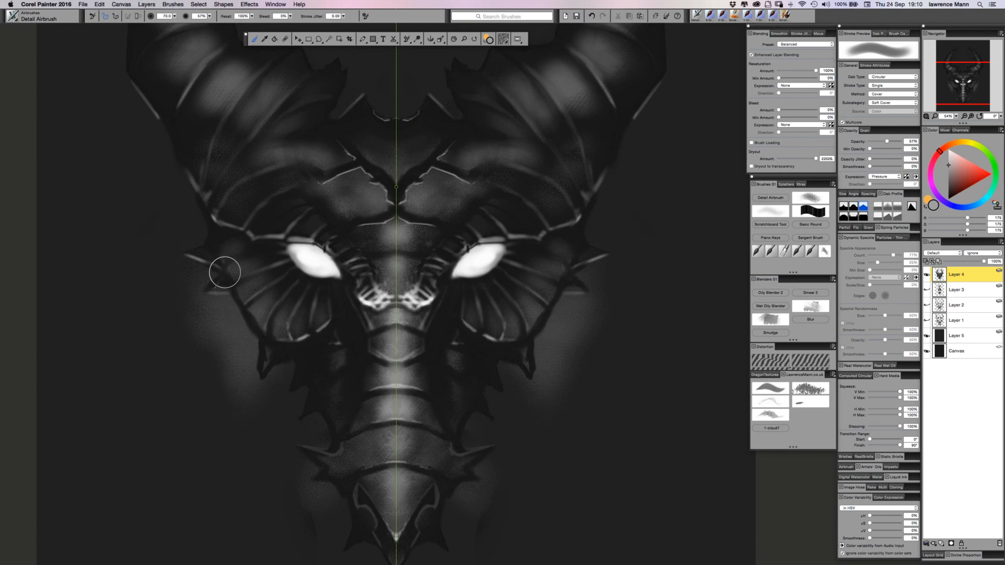
{"action": "left_click", "coordinate": [282, 42]}
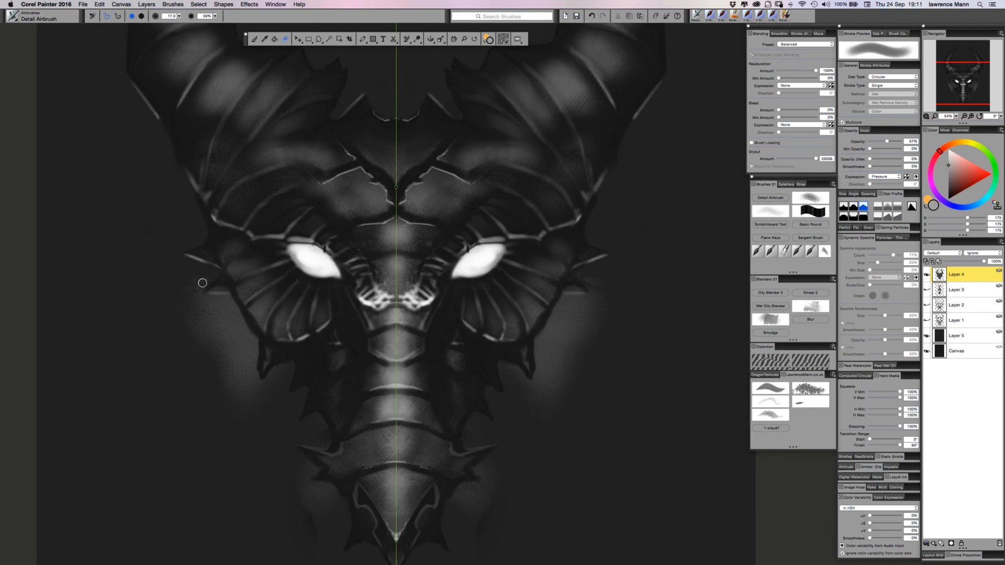
{"action": "mouse_move", "coordinate": [207, 280]}
{"action": "left_mouse_down"}
{"action": "mouse_move", "coordinate": [227, 295]}
{"action": "mouse_move", "coordinate": [203, 292]}
{"action": "mouse_move", "coordinate": [228, 293]}
{"action": "mouse_move", "coordinate": [255, 333]}
{"action": "mouse_move", "coordinate": [259, 390]}
{"action": "mouse_move", "coordinate": [254, 336]}
{"action": "mouse_move", "coordinate": [255, 357]}
{"action": "mouse_move", "coordinate": [225, 307]}
{"action": "mouse_move", "coordinate": [250, 335]}
{"action": "left_mouse_up"}
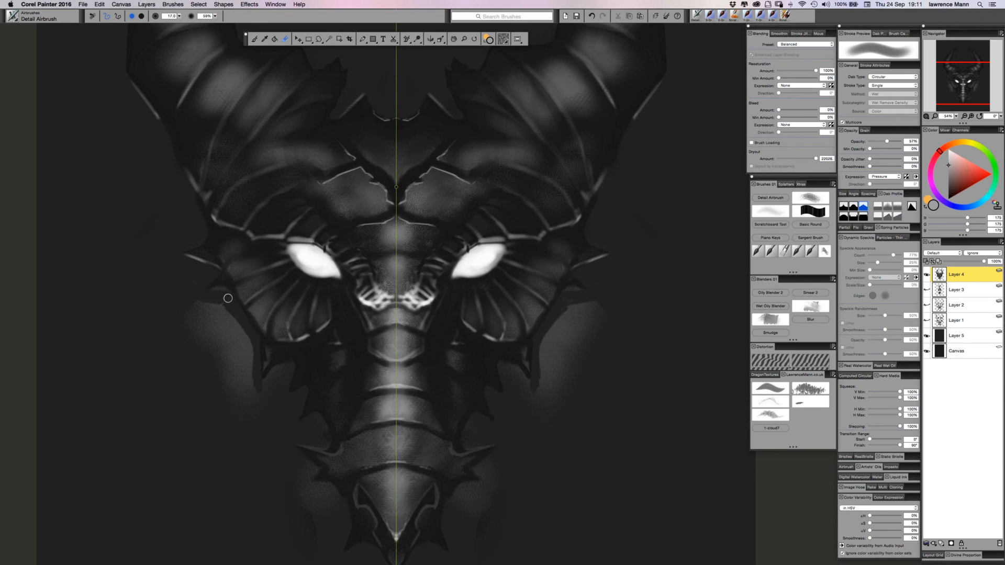
{"action": "mouse_move", "coordinate": [220, 302]}
{"action": "left_mouse_down"}
{"action": "mouse_move", "coordinate": [192, 299]}
{"action": "mouse_move", "coordinate": [226, 308]}
{"action": "mouse_move", "coordinate": [190, 291]}
{"action": "mouse_move", "coordinate": [245, 329]}
{"action": "mouse_move", "coordinate": [256, 383]}
{"action": "left_mouse_up"}
{"action": "mouse_move", "coordinate": [252, 347]}
{"action": "left_mouse_down"}
{"action": "mouse_move", "coordinate": [257, 376]}
{"action": "mouse_move", "coordinate": [232, 323]}
{"action": "mouse_move", "coordinate": [254, 340]}
{"action": "mouse_move", "coordinate": [199, 299]}
{"action": "mouse_move", "coordinate": [237, 331]}
{"action": "mouse_move", "coordinate": [256, 393]}
{"action": "left_mouse_up"}
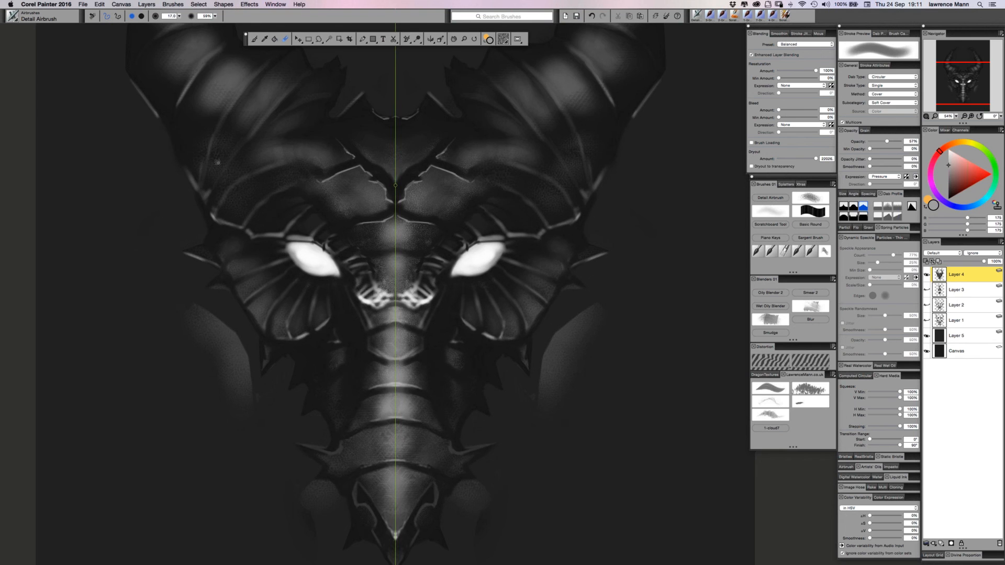
{"action": "left_click_drag", "start_coordinate": [217, 162], "coordinate": [181, 1]}
{"action": "mouse_move", "coordinate": [290, 308]}
{"action": "left_mouse_down"}
{"action": "mouse_move", "coordinate": [283, 268]}
{"action": "mouse_move", "coordinate": [291, 294]}
{"action": "mouse_move", "coordinate": [274, 267]}
{"action": "mouse_move", "coordinate": [293, 282]}
{"action": "mouse_move", "coordinate": [280, 295]}
{"action": "left_mouse_up"}
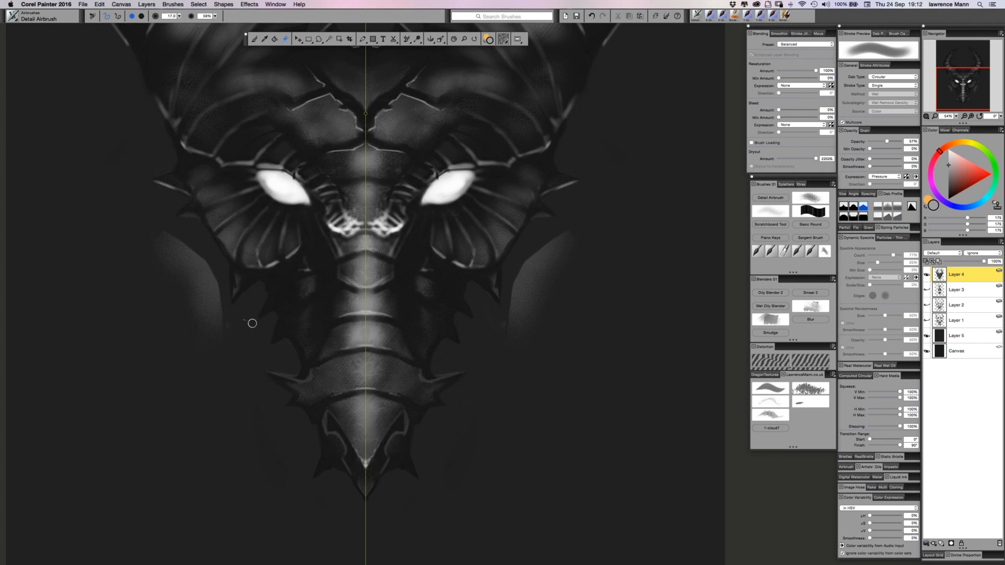
{"action": "key", "text": "b"}
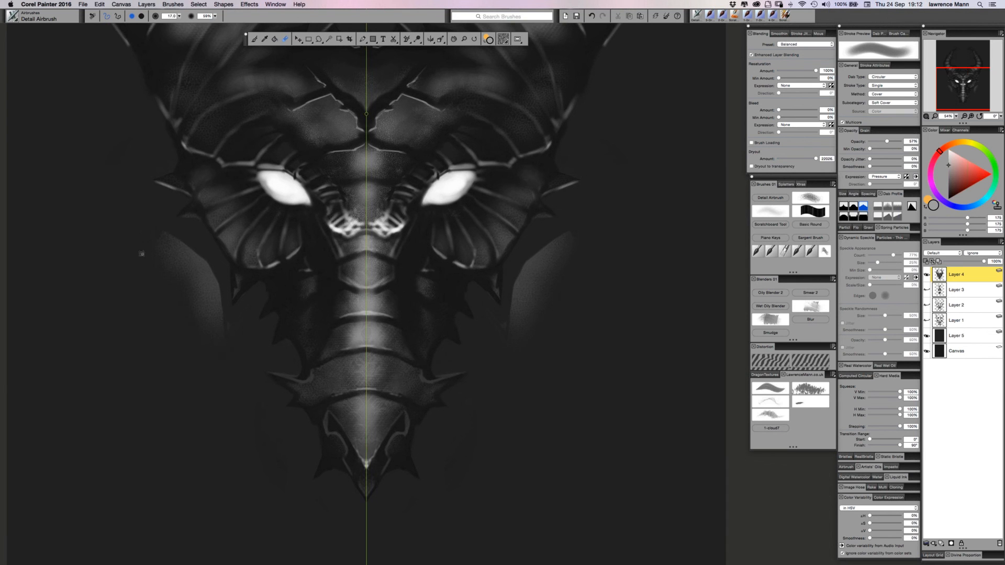
{"action": "left_click_drag", "start_coordinate": [142, 254], "coordinate": [152, 296]}
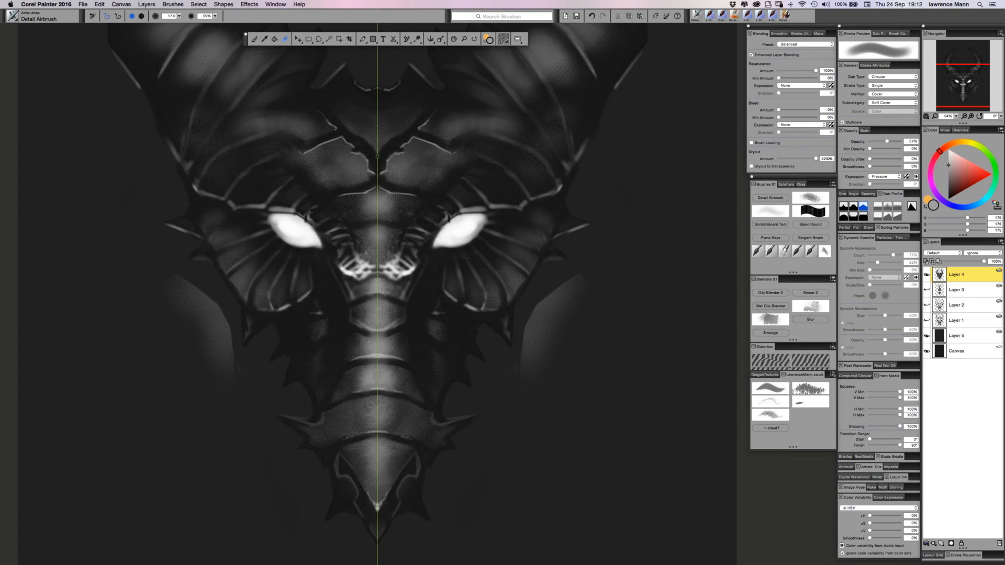
Erase the stray haze around the horns' inner and outer contours and spikes to leave crisp silhouettes.
{"action": "left_click_drag", "start_coordinate": [186, 203], "coordinate": [189, 218]}
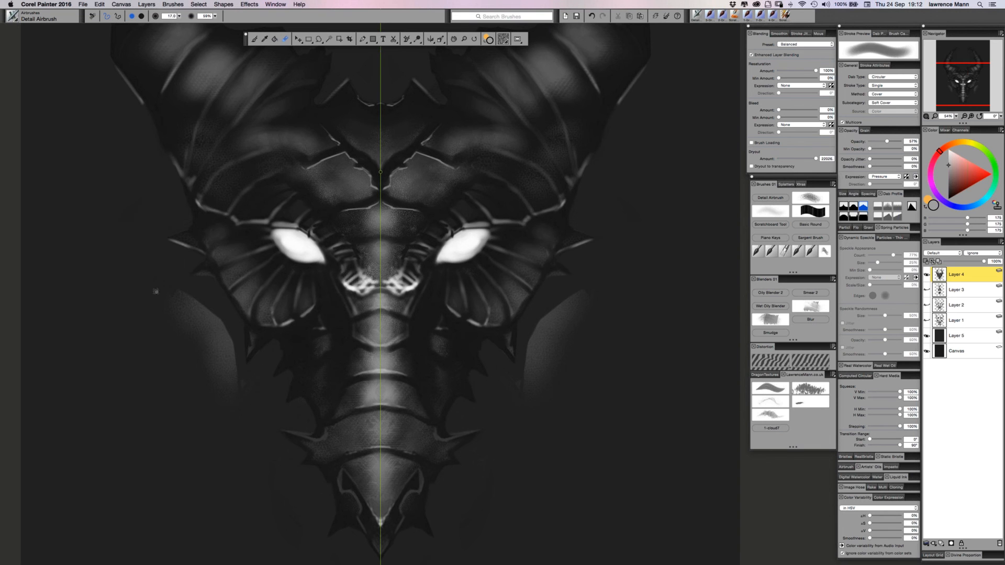
{"action": "scroll", "coordinate": [155, 291], "scroll_direction": "up", "scroll_amount": 5}
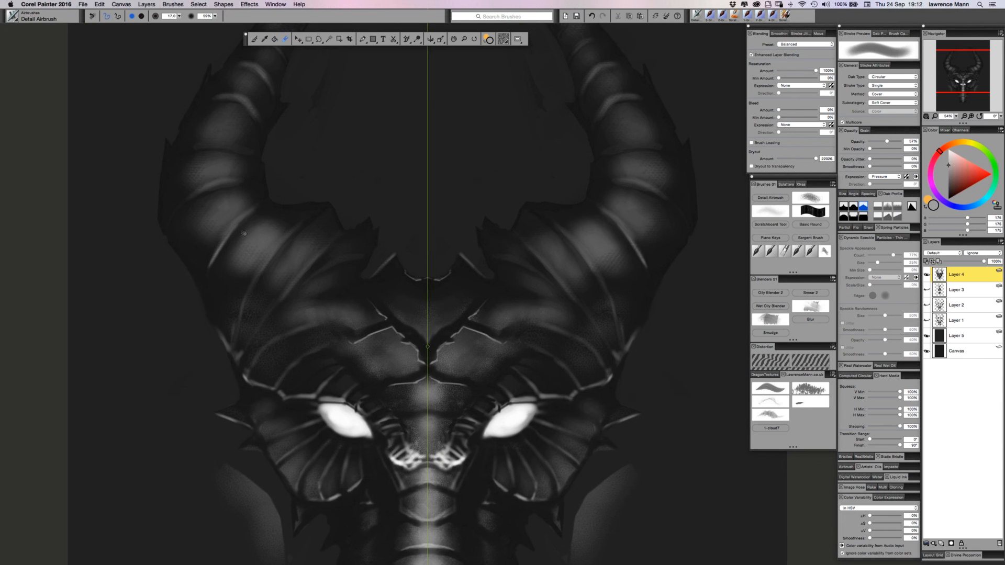
{"action": "left_click_drag", "start_coordinate": [244, 233], "coordinate": [268, 327]}
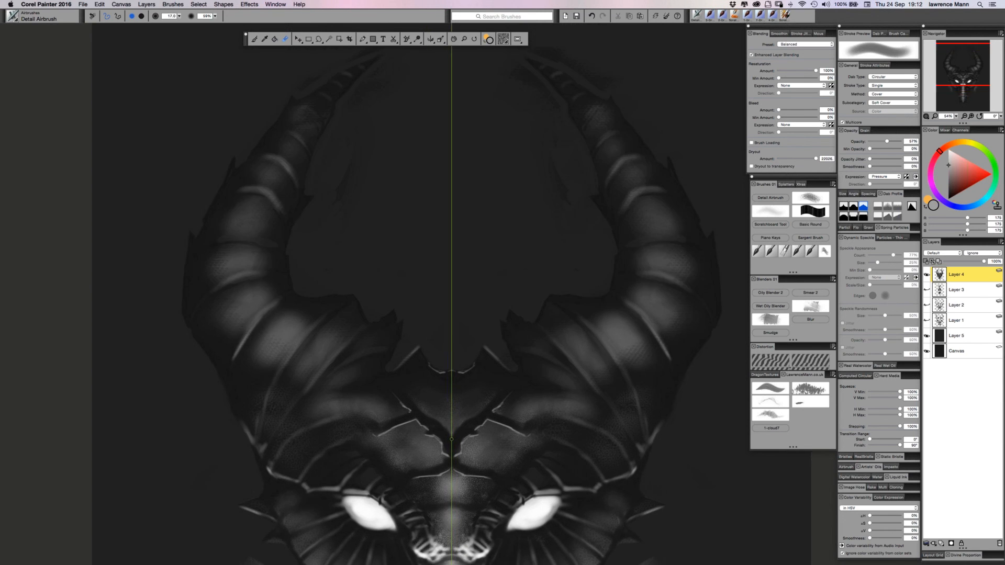
{"action": "left_click_drag", "start_coordinate": [195, 201], "coordinate": [210, 215]}
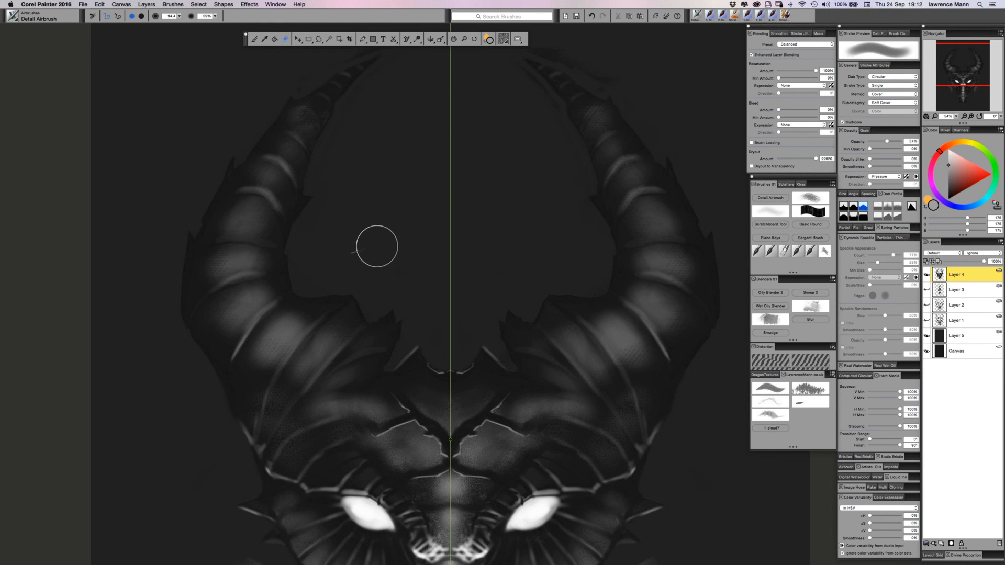
{"action": "left_click_drag", "start_coordinate": [375, 255], "coordinate": [375, 260]}
{"action": "mouse_move", "coordinate": [371, 301]}
{"action": "left_mouse_down"}
{"action": "mouse_move", "coordinate": [362, 298]}
{"action": "mouse_move", "coordinate": [371, 316]}
{"action": "left_mouse_up"}
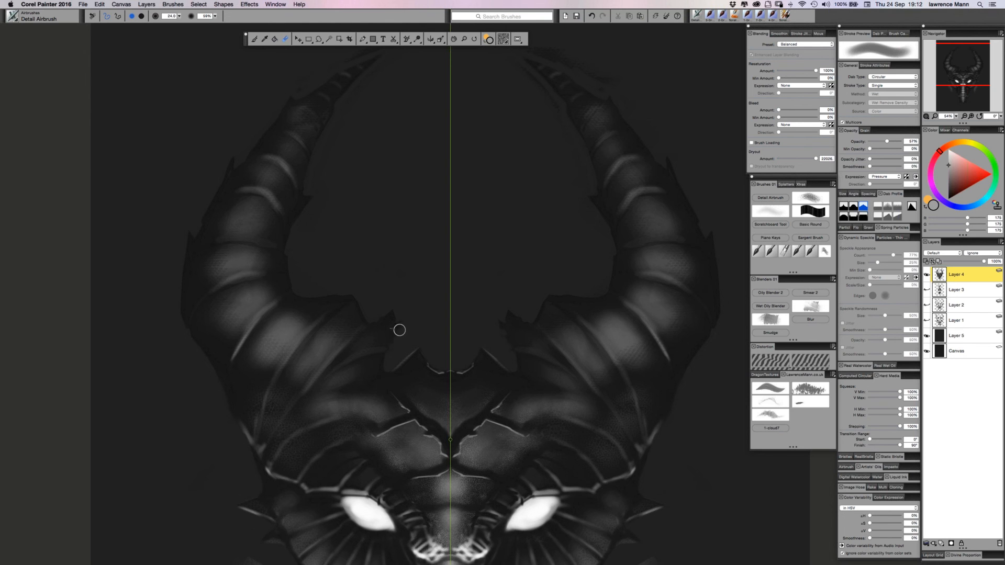
{"action": "key", "text": "b"}
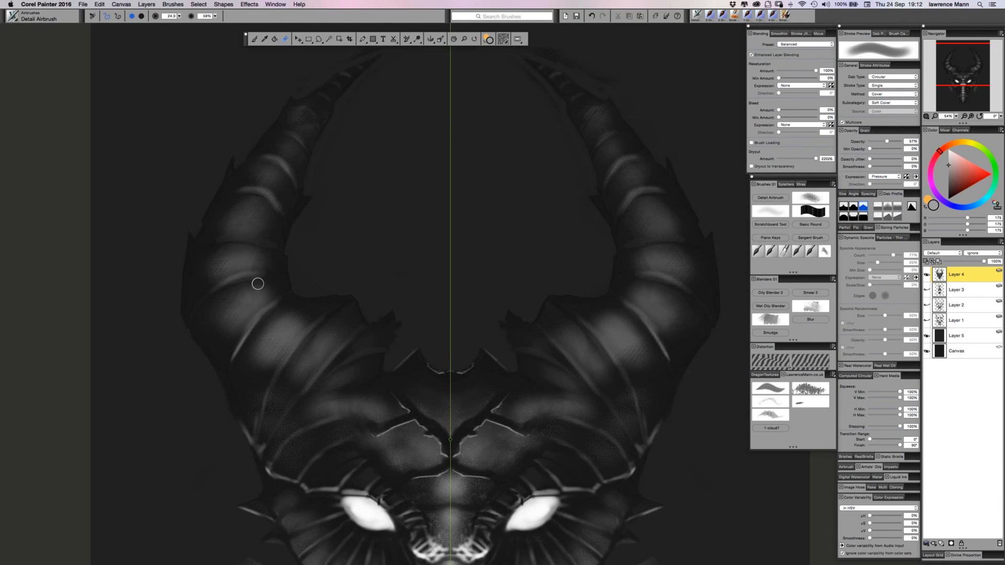
{"action": "mouse_move", "coordinate": [189, 360]}
{"action": "left_mouse_down"}
{"action": "mouse_move", "coordinate": [224, 393]}
{"action": "mouse_move", "coordinate": [200, 399]}
{"action": "mouse_move", "coordinate": [226, 406]}
{"action": "mouse_move", "coordinate": [197, 408]}
{"action": "left_mouse_up"}
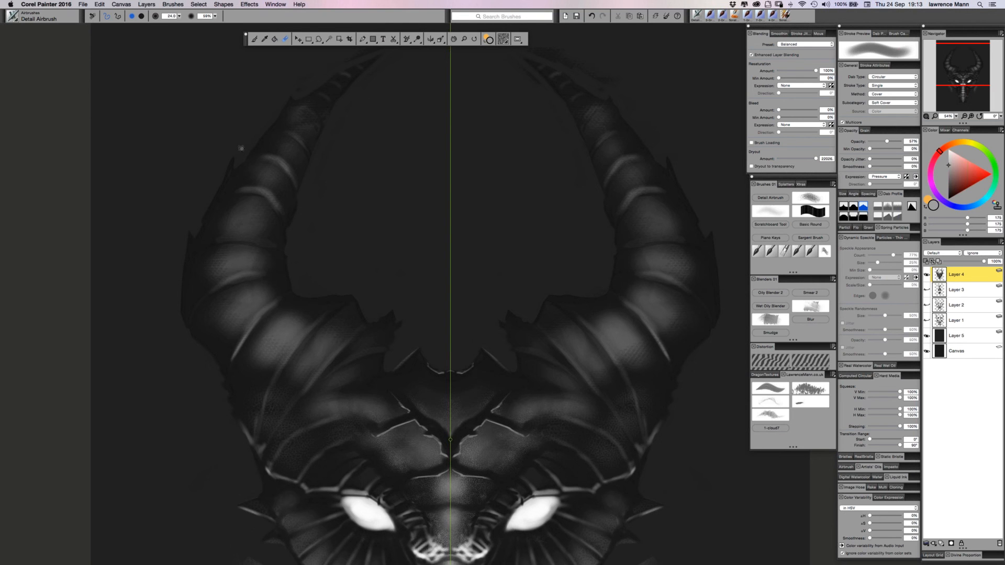
{"action": "left_click_drag", "start_coordinate": [221, 225], "coordinate": [179, 344]}
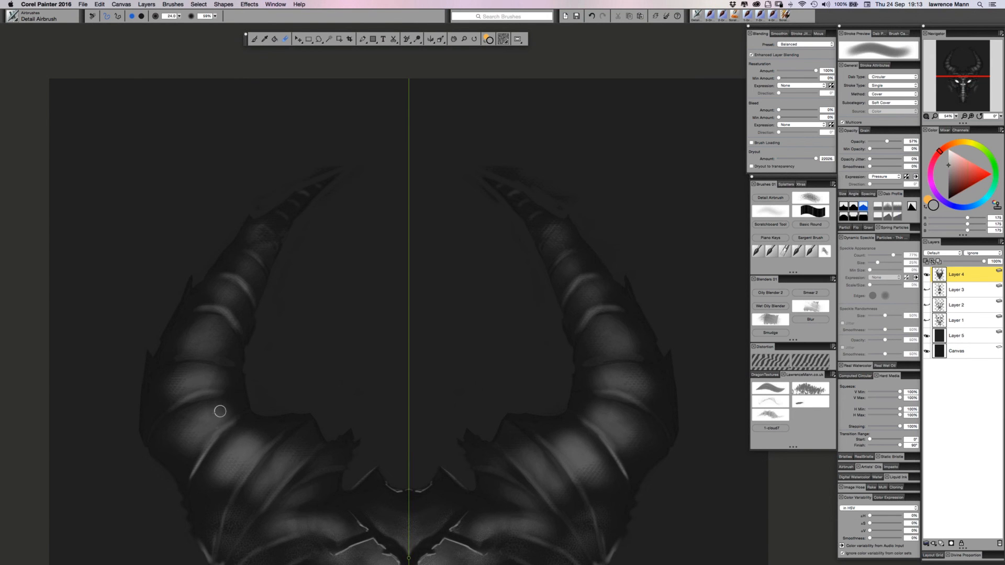
Erase part of the grey haze beside the cheek frills and clean up the edges of the jaw spikes.
{"action": "scroll", "coordinate": [184, 363], "scroll_direction": "down", "scroll_amount": 5}
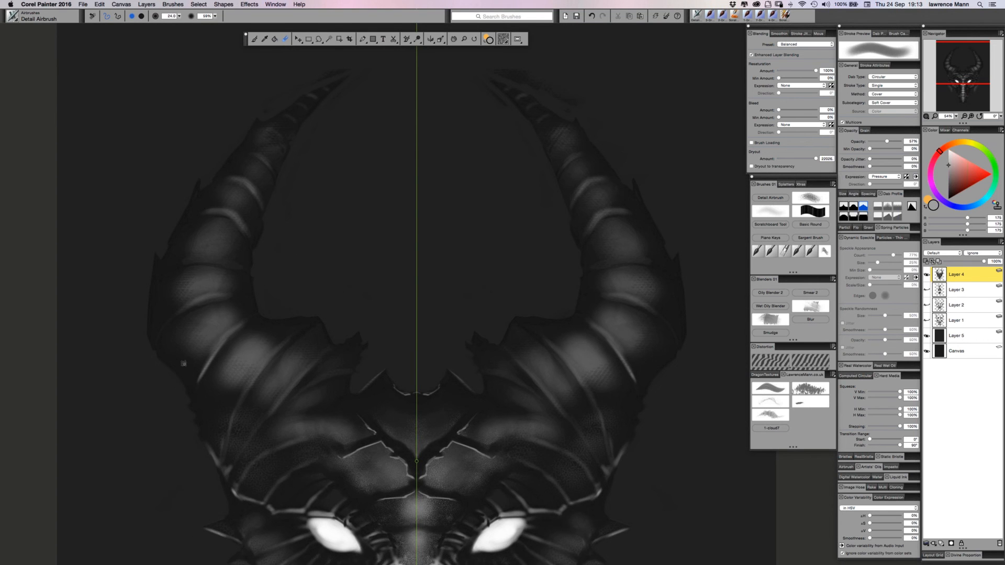
{"action": "scroll", "coordinate": [183, 363], "scroll_direction": "down", "scroll_amount": 4}
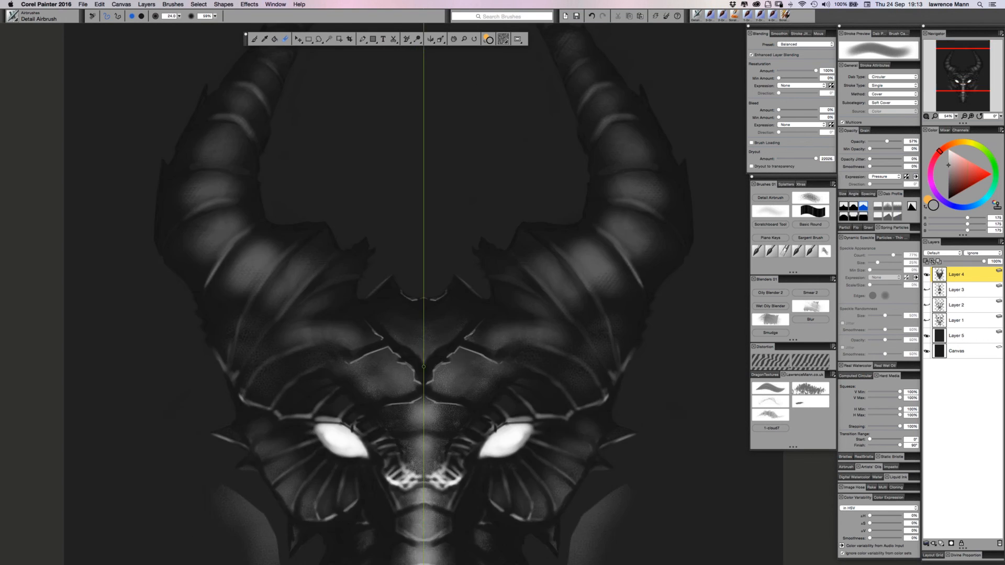
{"action": "scroll", "coordinate": [186, 252], "scroll_direction": "down", "scroll_amount": 8}
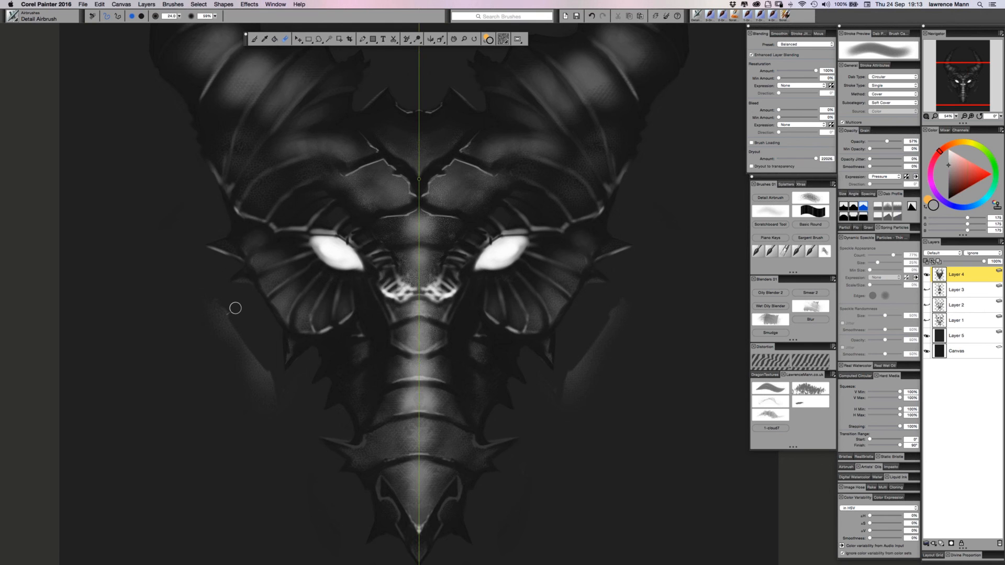
{"action": "scroll", "coordinate": [225, 309], "scroll_direction": "down", "scroll_amount": 2}
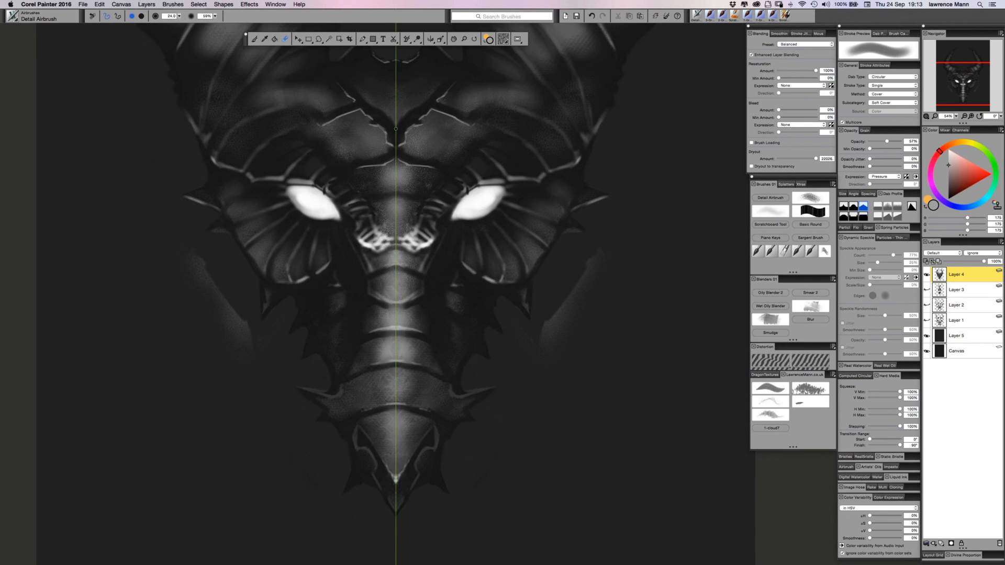
{"action": "scroll", "coordinate": [312, 349], "scroll_direction": "down", "scroll_amount": 1}
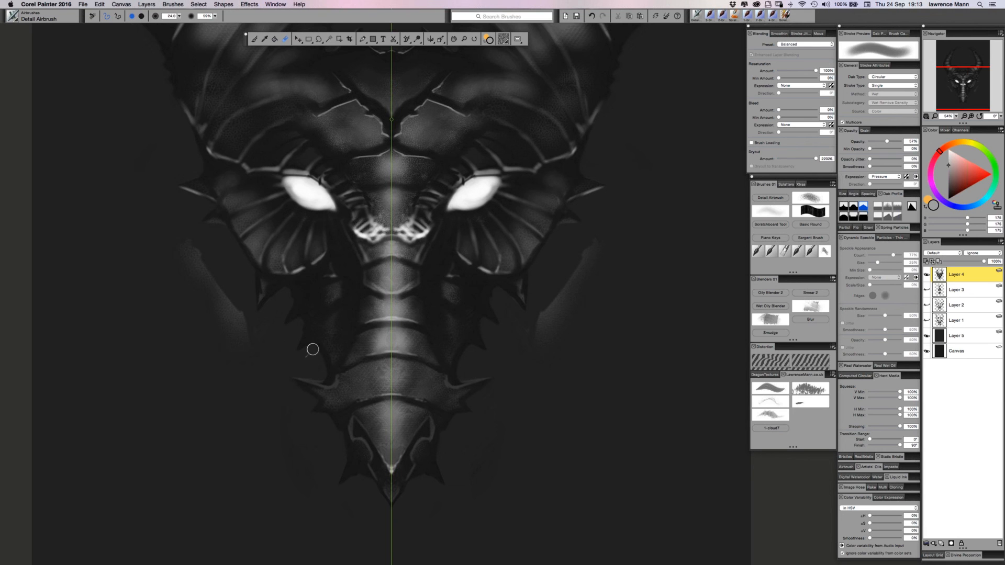
{"action": "left_click_drag", "start_coordinate": [321, 368], "coordinate": [317, 377]}
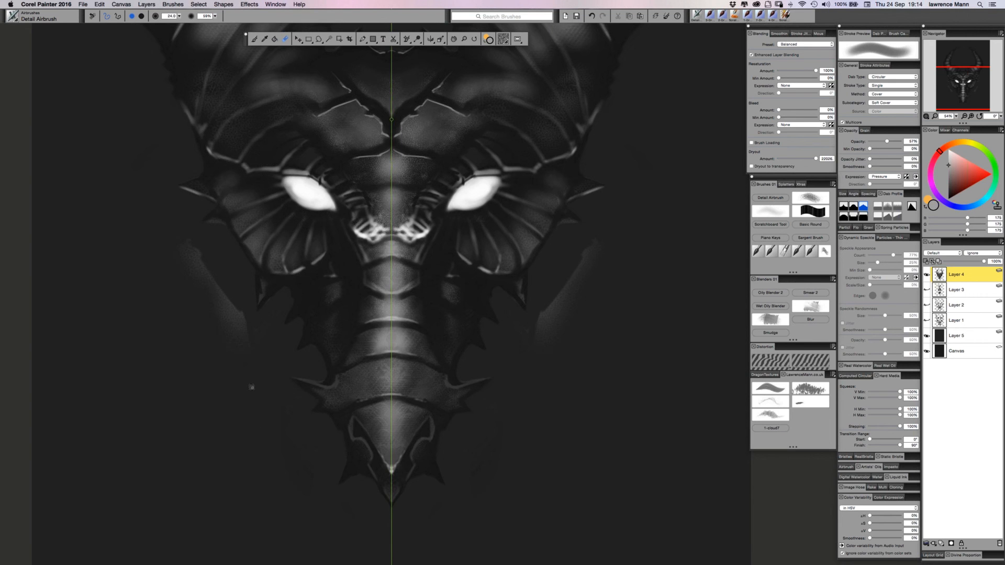
{"action": "left_click_drag", "start_coordinate": [252, 387], "coordinate": [249, 350]}
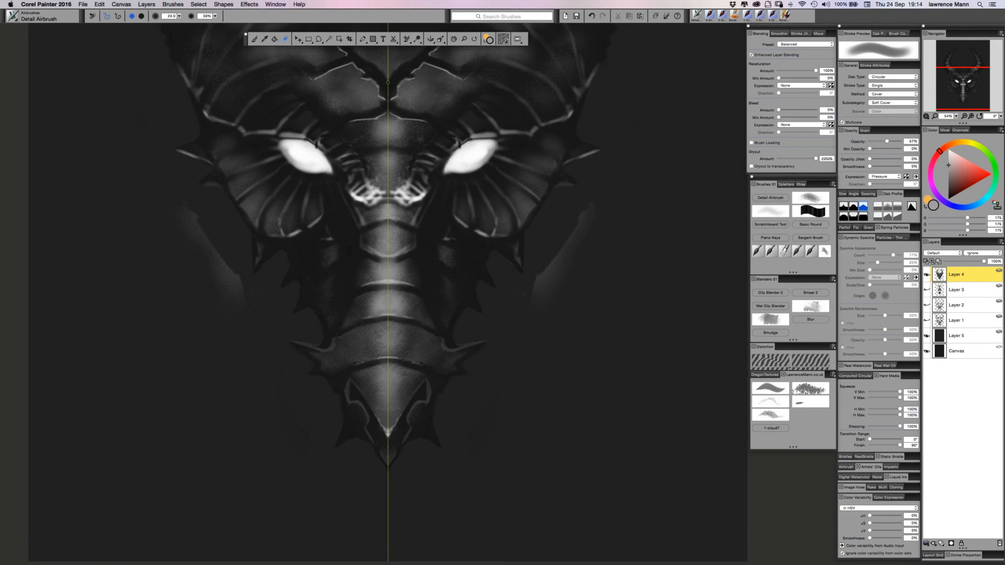
{"action": "left_click_drag", "start_coordinate": [284, 390], "coordinate": [283, 343]}
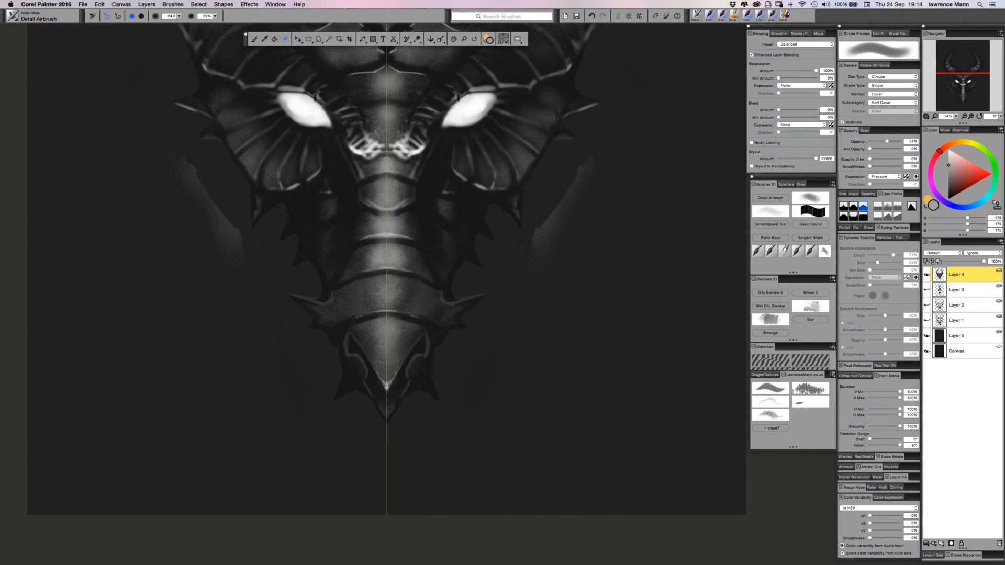
{"action": "key", "text": "super+minus"}
{"action": "scroll", "coordinate": [273, 268], "scroll_direction": "down", "scroll_amount": 9}
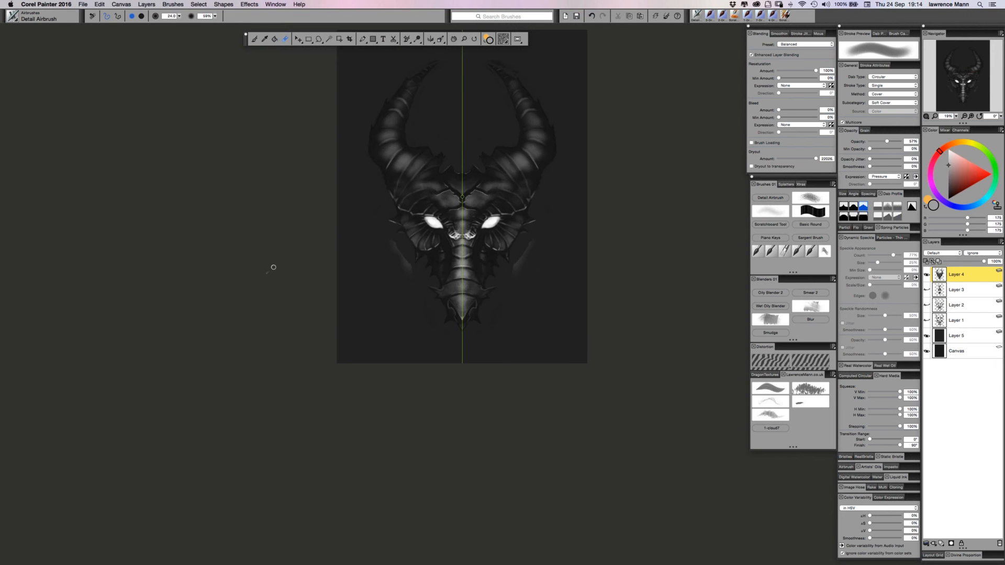
Darken the upper eye contours with sampled black using a small Detail Airbrush.
{"action": "key", "text": "super+plus"}
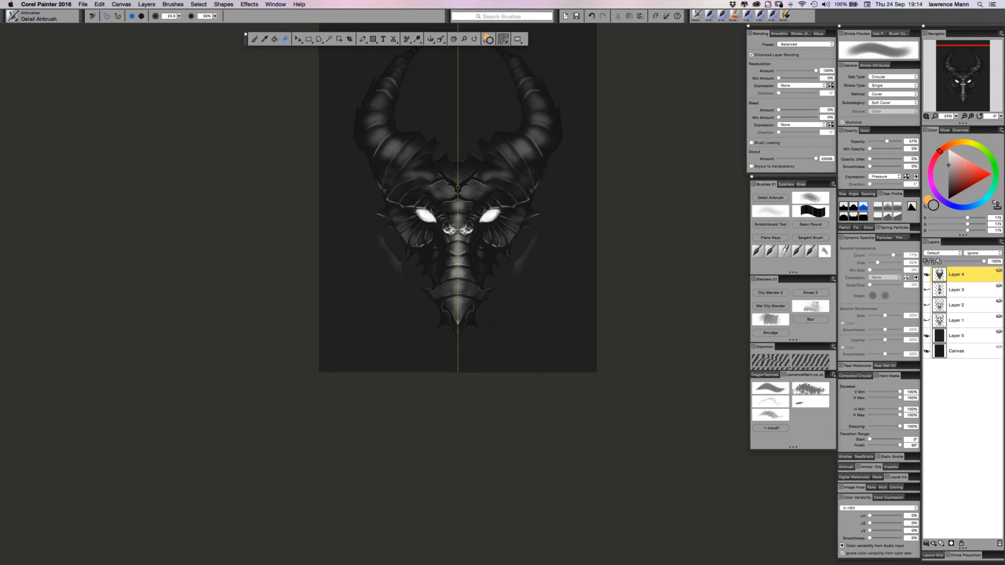
{"action": "key", "text": "super+plus"}
{"action": "key", "text": "super+plus"}
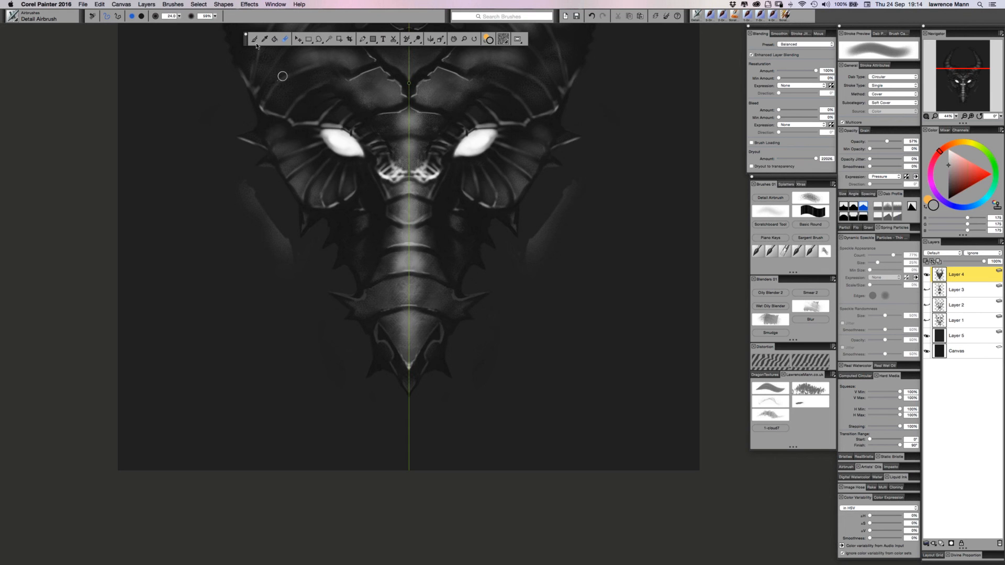
{"action": "key", "text": "b"}
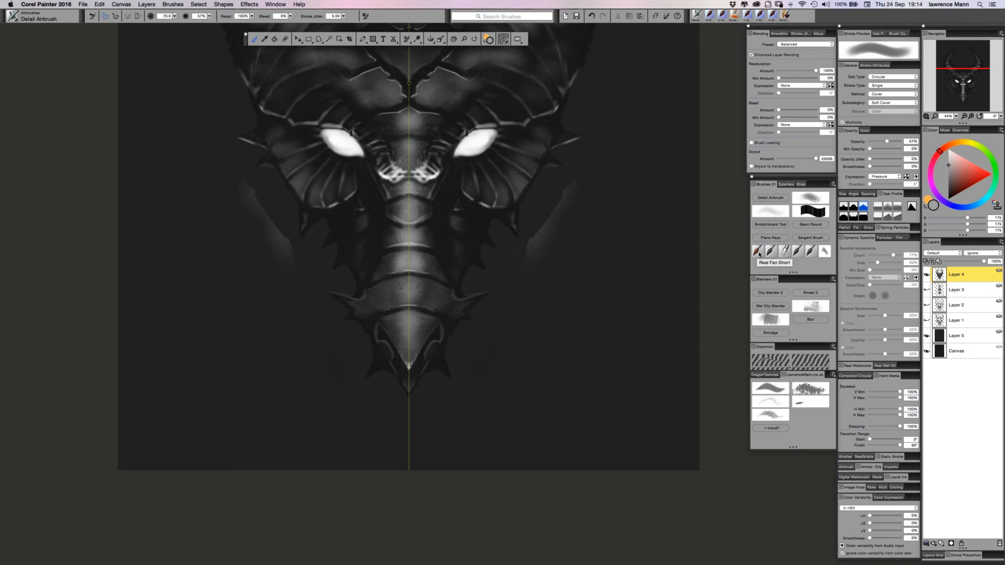
{"action": "left_click", "coordinate": [770, 198]}
{"action": "left_click", "coordinate": [333, 142], "text": "alt"}
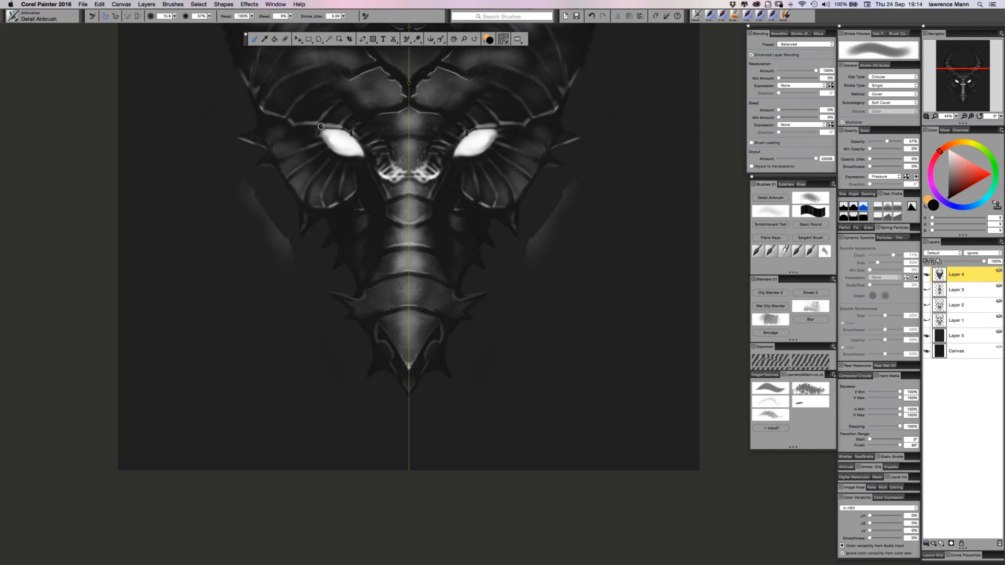
{"action": "mouse_move", "coordinate": [322, 129]}
{"action": "left_mouse_down"}
{"action": "mouse_move", "coordinate": [355, 140]}
{"action": "mouse_move", "coordinate": [369, 159]}
{"action": "mouse_move", "coordinate": [357, 148]}
{"action": "left_mouse_up"}
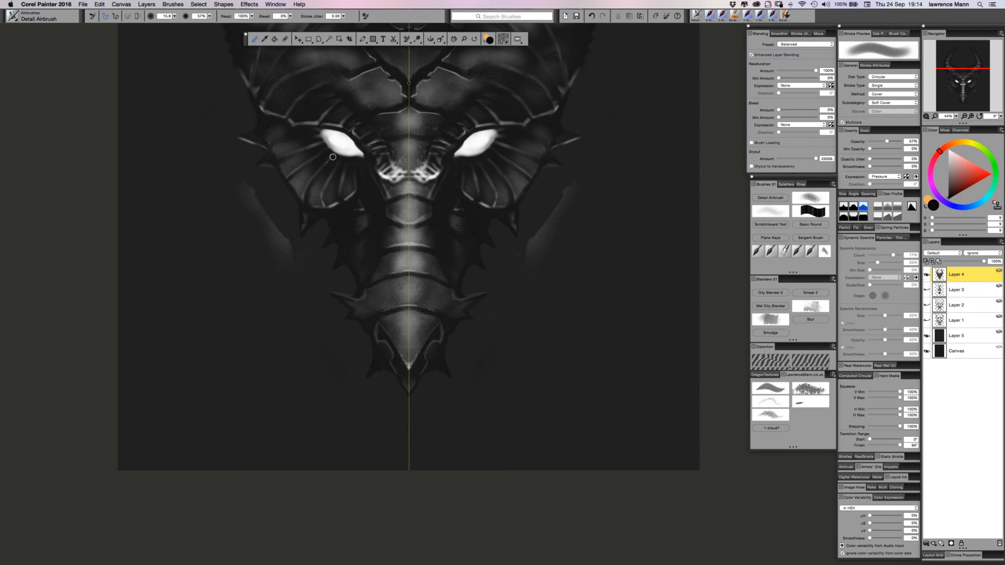
Paint the lower eye rims in sampled light grey and shade the brow edges above the eyes with sampled dark grey.
{"action": "left_click", "coordinate": [326, 139], "text": "alt"}
{"action": "left_click_drag", "start_coordinate": [320, 142], "coordinate": [367, 163]}
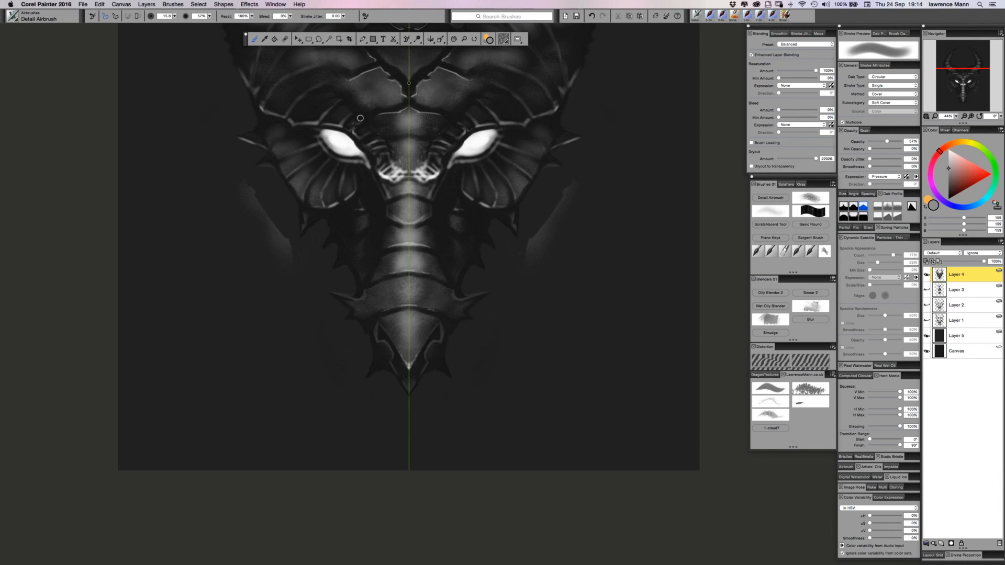
{"action": "left_click", "coordinate": [353, 104], "text": "alt"}
{"action": "mouse_move", "coordinate": [317, 121]}
{"action": "left_mouse_down"}
{"action": "mouse_move", "coordinate": [293, 118]}
{"action": "mouse_move", "coordinate": [340, 125]}
{"action": "left_mouse_up"}
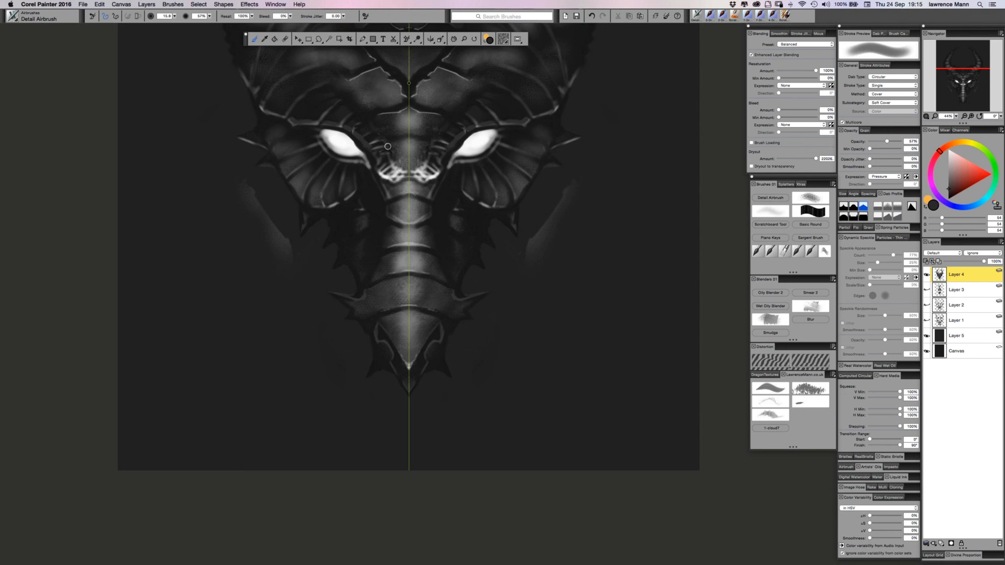
Paint near-white highlights from the eye rims to the nose ridge, and brush a soft glow over the cheek frills with a larger Detail Airbrush.
{"action": "left_click", "coordinate": [388, 190], "text": "alt"}
{"action": "mouse_move", "coordinate": [373, 168]}
{"action": "left_mouse_down"}
{"action": "mouse_move", "coordinate": [384, 198]}
{"action": "mouse_move", "coordinate": [362, 144]}
{"action": "mouse_move", "coordinate": [319, 120]}
{"action": "left_mouse_up"}
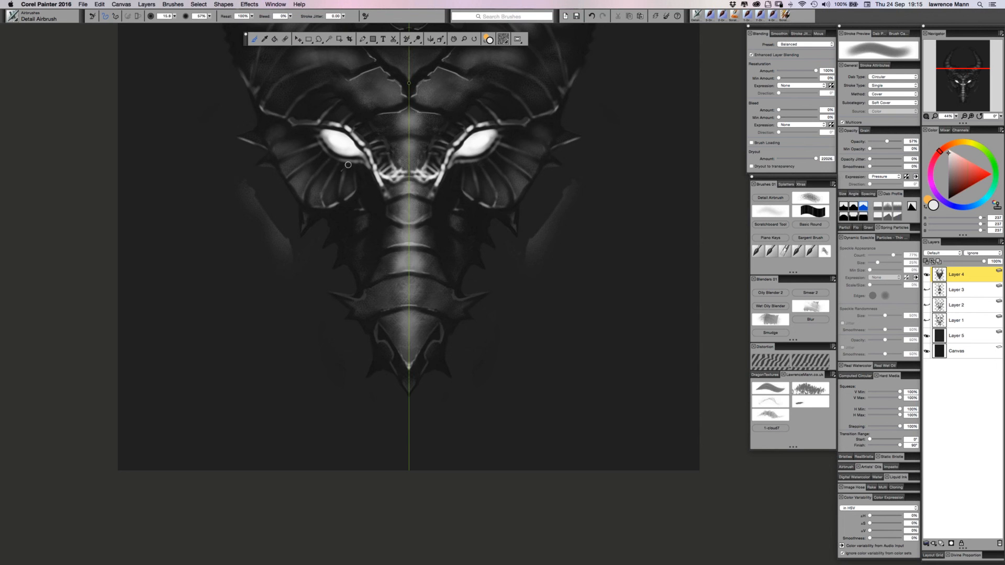
{"action": "left_click_drag", "start_coordinate": [380, 182], "coordinate": [385, 195]}
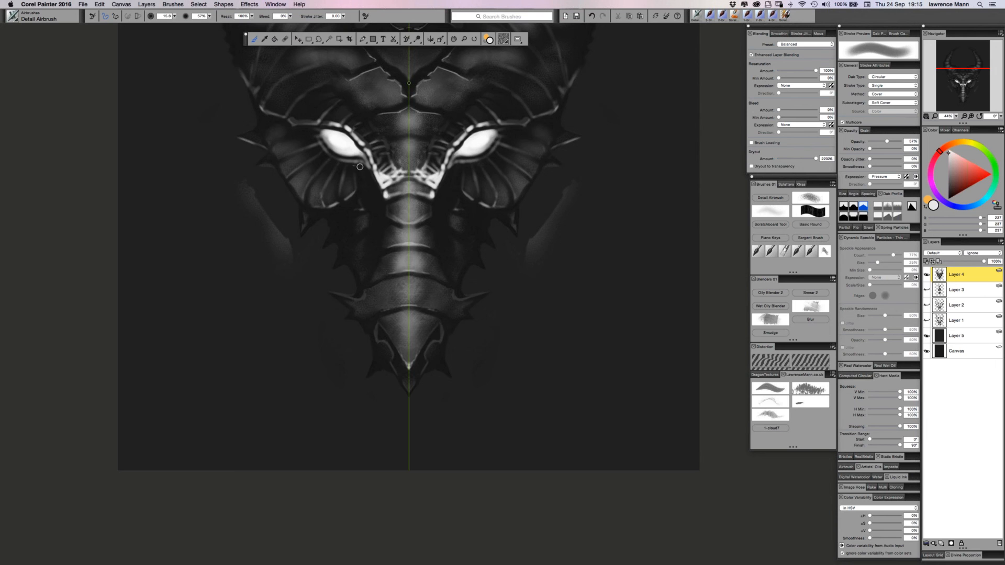
{"action": "mouse_move", "coordinate": [357, 166]}
{"action": "left_mouse_down"}
{"action": "mouse_move", "coordinate": [375, 198]}
{"action": "mouse_move", "coordinate": [366, 208]}
{"action": "mouse_move", "coordinate": [379, 208]}
{"action": "mouse_move", "coordinate": [348, 165]}
{"action": "mouse_move", "coordinate": [347, 185]}
{"action": "mouse_move", "coordinate": [340, 161]}
{"action": "mouse_move", "coordinate": [330, 182]}
{"action": "mouse_move", "coordinate": [325, 160]}
{"action": "mouse_move", "coordinate": [309, 193]}
{"action": "mouse_move", "coordinate": [306, 168]}
{"action": "left_mouse_up"}
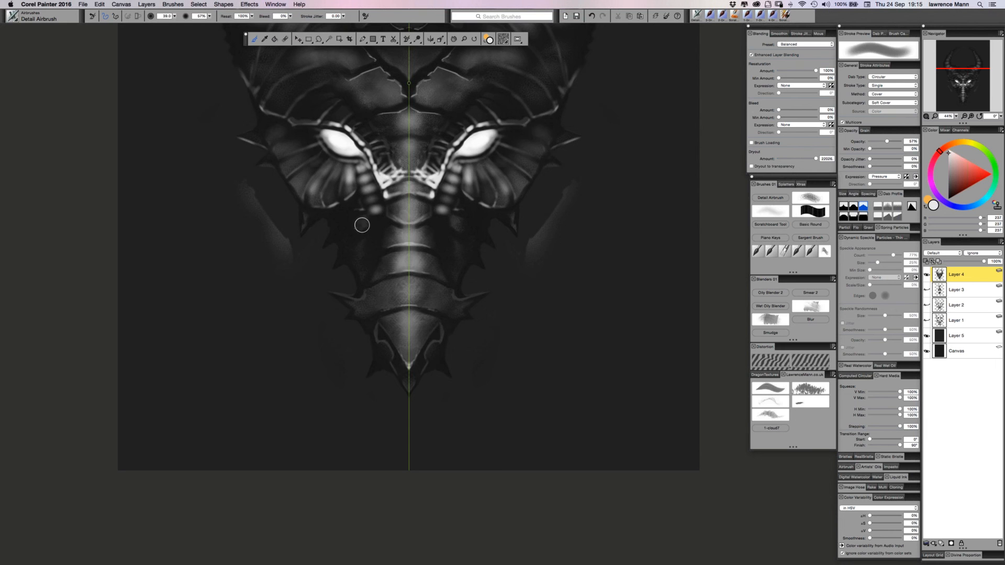
Brighten the upper snout plates and the nose bridge between the eyes with sampled mid and light greys.
{"action": "left_click", "coordinate": [380, 234], "text": "alt"}
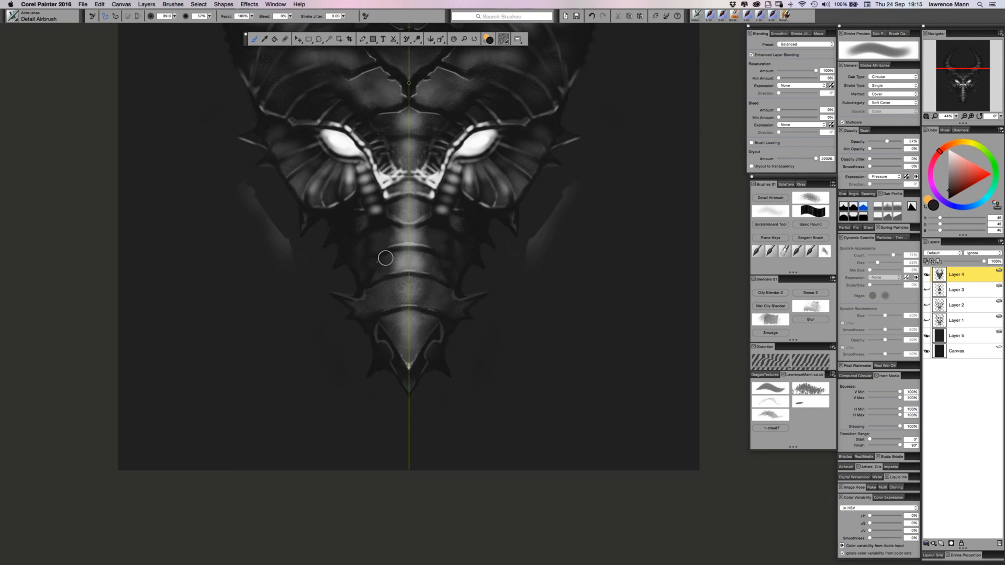
{"action": "left_click", "coordinate": [377, 207], "text": "alt"}
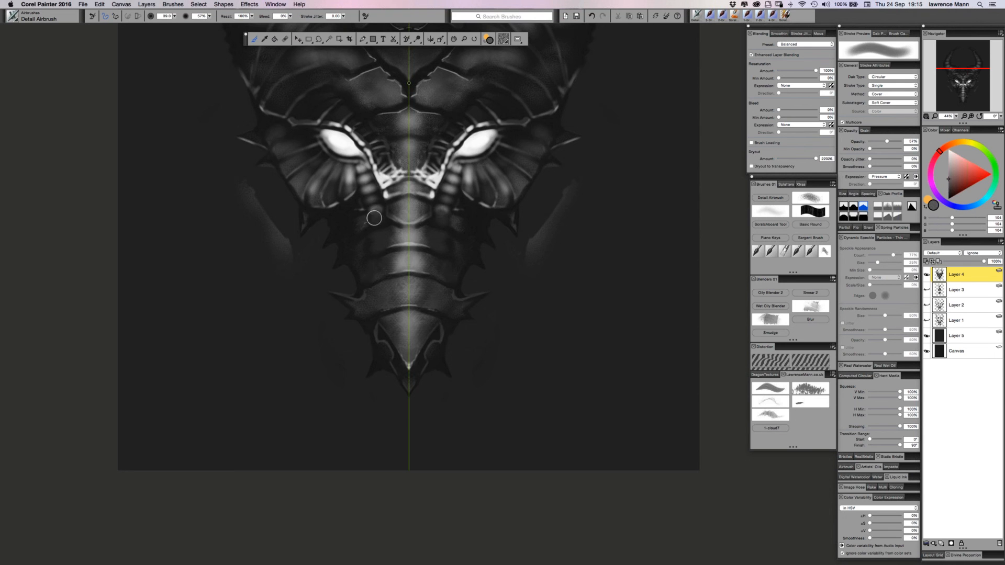
{"action": "left_click_drag", "start_coordinate": [380, 216], "coordinate": [395, 186]}
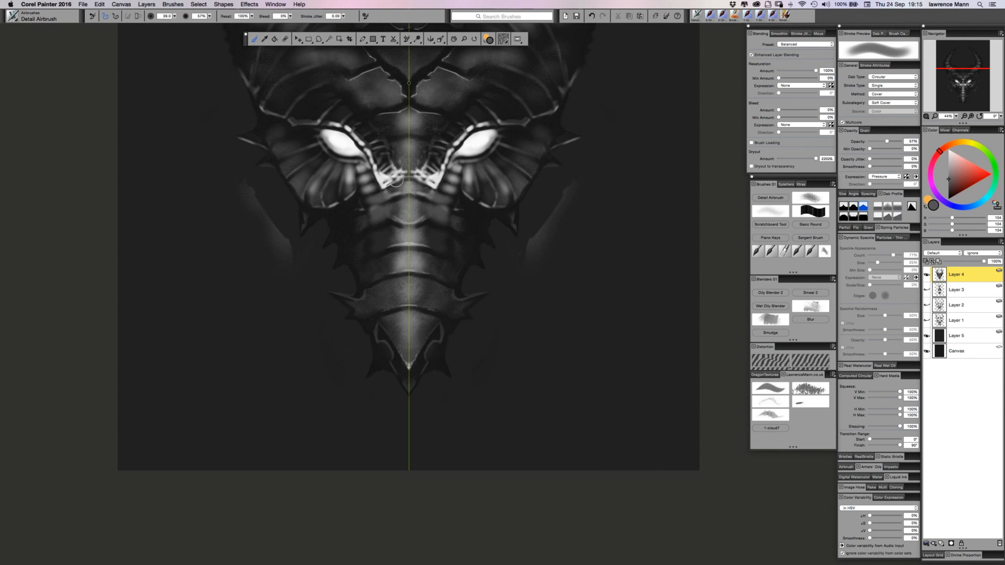
{"action": "left_click", "coordinate": [385, 185], "text": "alt"}
{"action": "mouse_move", "coordinate": [383, 197]}
{"action": "left_mouse_down"}
{"action": "mouse_move", "coordinate": [369, 215]}
{"action": "mouse_move", "coordinate": [398, 200]}
{"action": "mouse_move", "coordinate": [405, 213]}
{"action": "mouse_move", "coordinate": [397, 223]}
{"action": "mouse_move", "coordinate": [384, 210]}
{"action": "mouse_move", "coordinate": [388, 217]}
{"action": "mouse_move", "coordinate": [364, 218]}
{"action": "mouse_move", "coordinate": [378, 239]}
{"action": "mouse_move", "coordinate": [395, 229]}
{"action": "mouse_move", "coordinate": [363, 229]}
{"action": "left_mouse_up"}
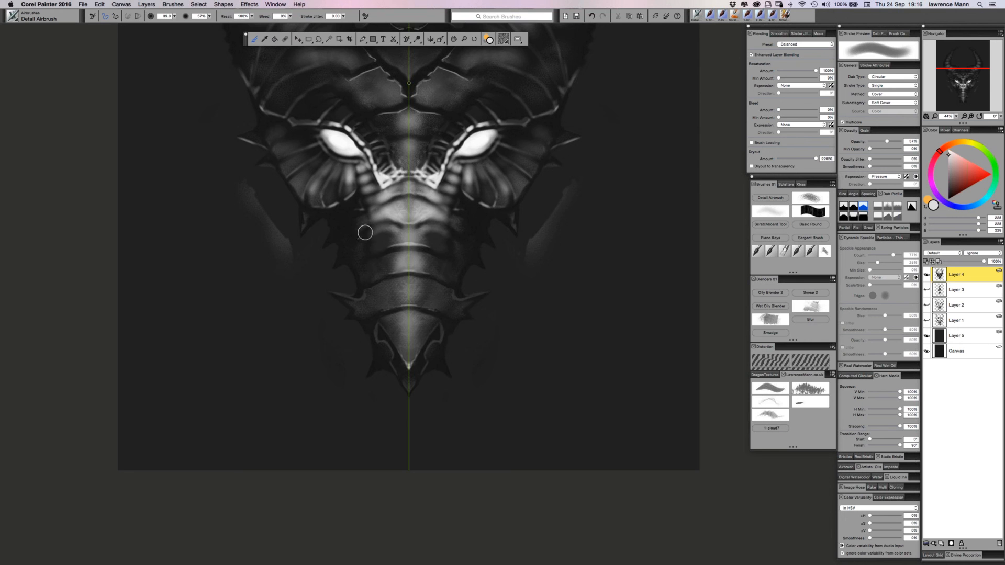
{"action": "mouse_move", "coordinate": [379, 175]}
{"action": "left_mouse_down"}
{"action": "mouse_move", "coordinate": [384, 157]}
{"action": "mouse_move", "coordinate": [398, 156]}
{"action": "mouse_move", "coordinate": [396, 139]}
{"action": "mouse_move", "coordinate": [388, 170]}
{"action": "left_mouse_up"}
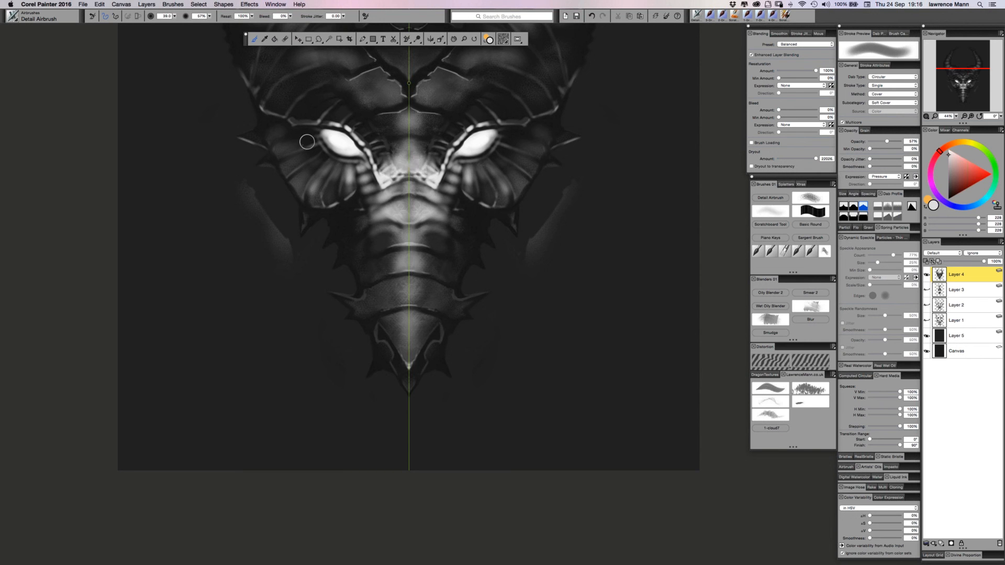
Redraw the plate divisions across the nose bridge and down the snout's sides in sampled black with a smaller Detail Airbrush.
{"action": "left_click", "coordinate": [306, 131], "text": "alt"}
{"action": "mouse_move", "coordinate": [383, 187]}
{"action": "left_mouse_down"}
{"action": "mouse_move", "coordinate": [395, 180]}
{"action": "mouse_move", "coordinate": [384, 188]}
{"action": "left_mouse_up"}
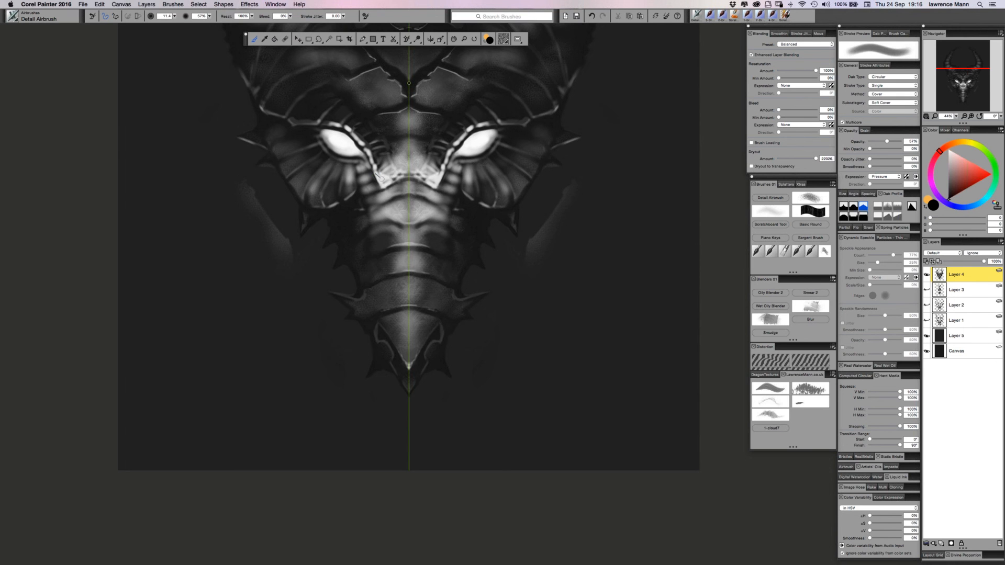
{"action": "left_click_drag", "start_coordinate": [413, 155], "coordinate": [368, 172]}
{"action": "left_click_drag", "start_coordinate": [382, 190], "coordinate": [378, 227]}
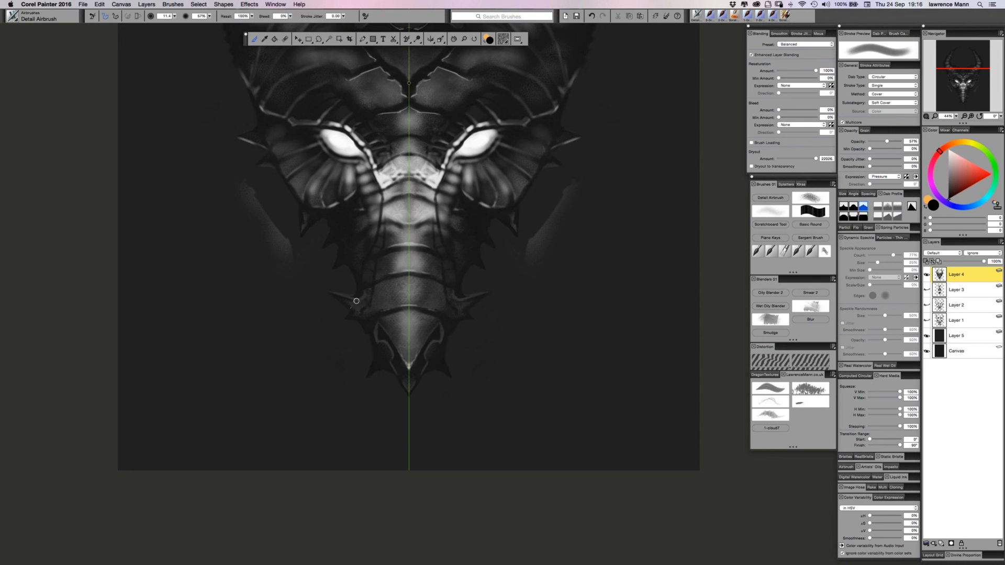
Lighten the folds along the snout's sides with a mid grey sampled from the snout.
{"action": "left_click", "coordinate": [399, 277], "text": "alt"}
{"action": "key", "text": "super+minus"}
{"action": "key", "text": "super+minus"}
{"action": "key", "text": "super+minus"}
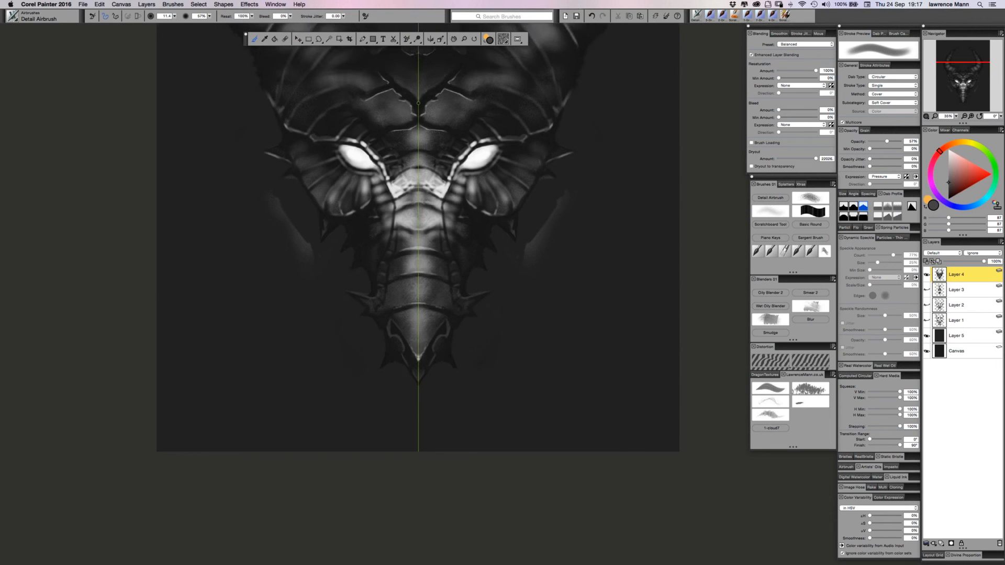
Paint sharp spikes around the lower jaw and chin in sampled black, and refine their edges with sampled tones.
{"action": "key", "text": "super+plus"}
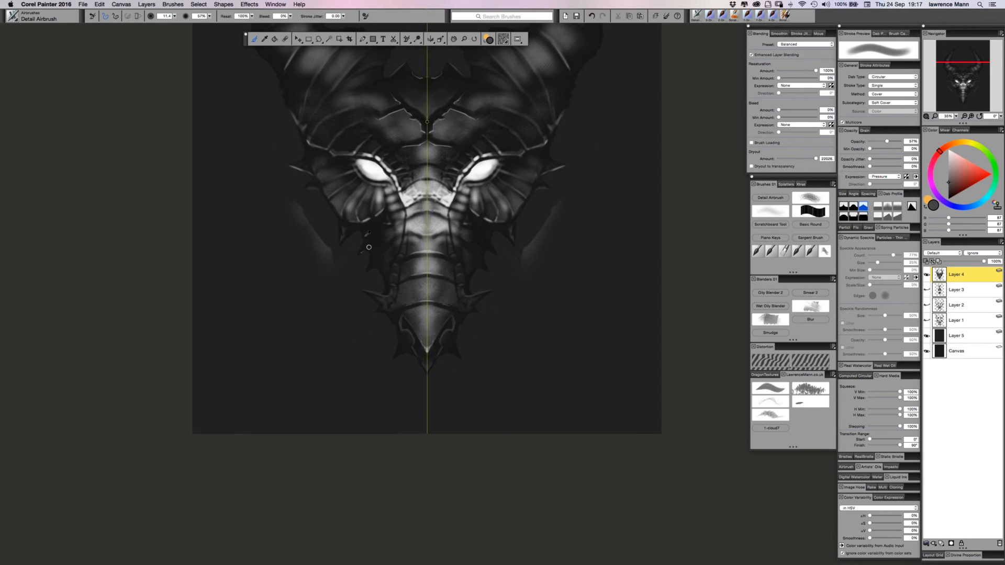
{"action": "left_click", "coordinate": [366, 235], "text": "alt"}
{"action": "left_click_drag", "start_coordinate": [382, 335], "coordinate": [391, 324]}
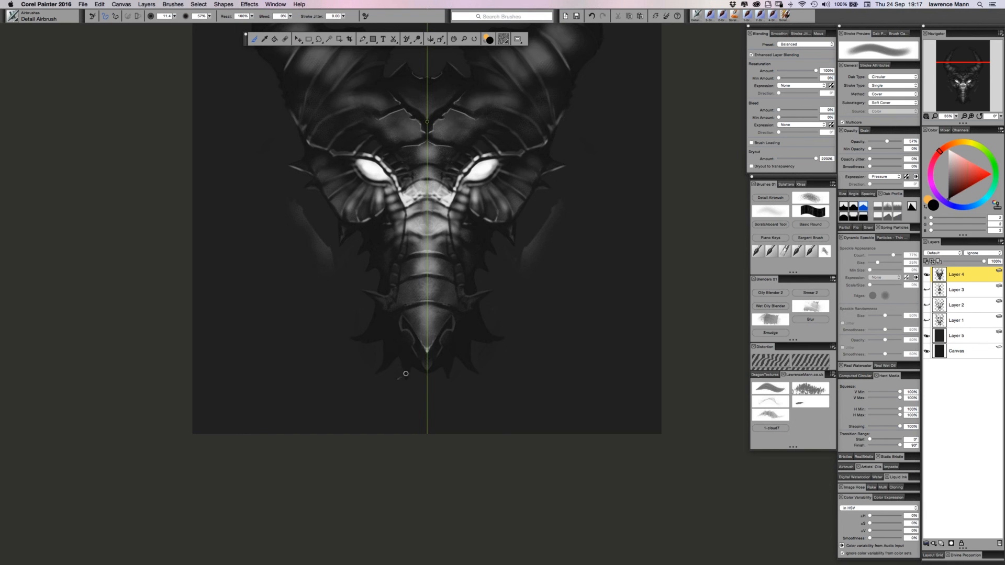
{"action": "left_click", "coordinate": [399, 290], "text": "alt"}
{"action": "left_click", "coordinate": [382, 338], "text": "alt"}
Deepen the shadows around the eyes and snout's sides in sampled black with a larger Detail Airbrush, and softly brighten the horns in sampled light grey.
{"action": "scroll", "coordinate": [427, 231], "scroll_direction": "down", "scroll_amount": 2}
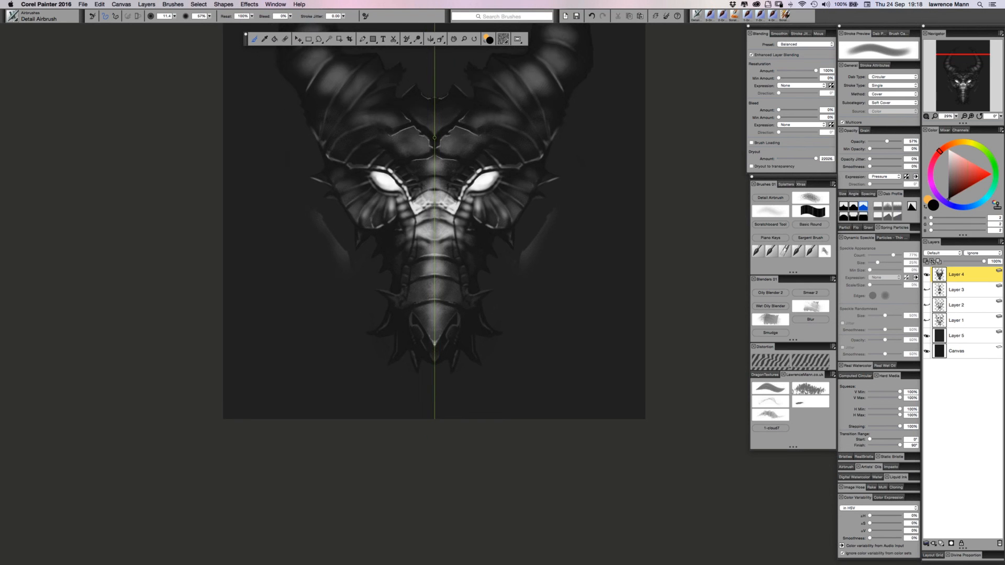
{"action": "scroll", "coordinate": [361, 333], "scroll_direction": "down", "scroll_amount": 1}
{"action": "scroll", "coordinate": [360, 333], "scroll_direction": "down", "scroll_amount": 2}
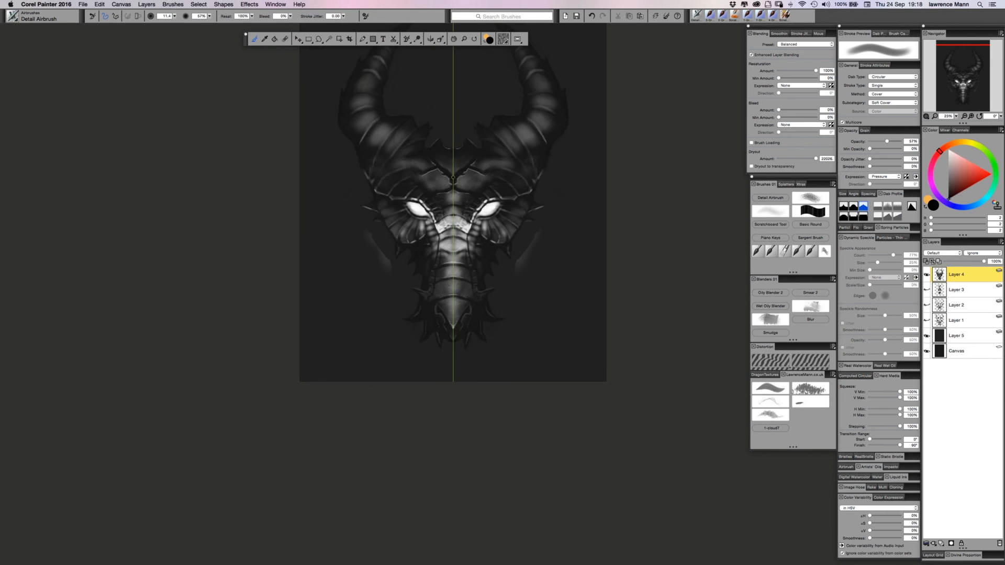
{"action": "scroll", "coordinate": [376, 302], "scroll_direction": "down", "scroll_amount": 2}
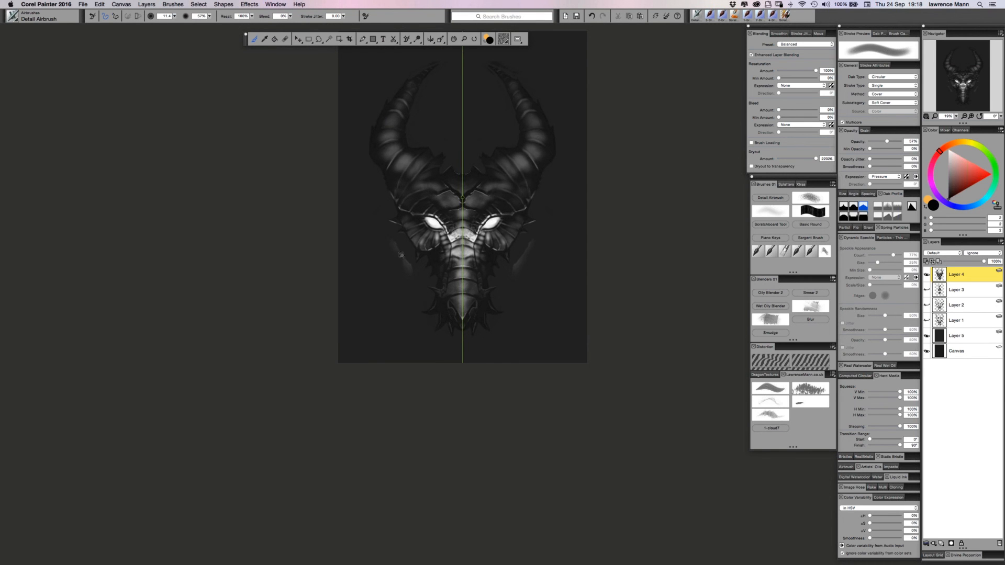
{"action": "mouse_move", "coordinate": [388, 249]}
{"action": "left_mouse_down"}
{"action": "mouse_move", "coordinate": [369, 286]}
{"action": "mouse_move", "coordinate": [377, 267]}
{"action": "left_mouse_up"}
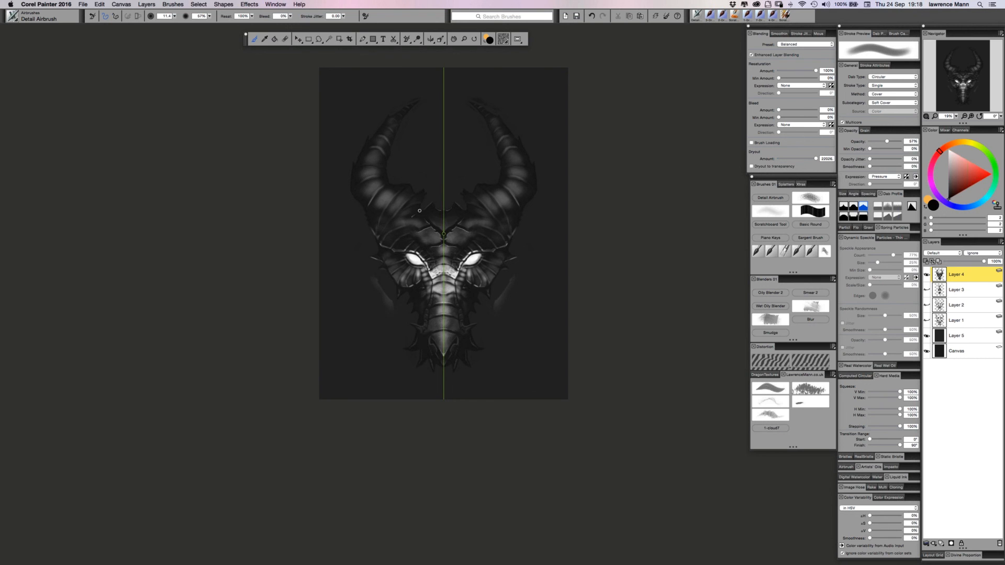
{"action": "left_click", "coordinate": [434, 176], "text": "alt"}
{"action": "left_click", "coordinate": [438, 222], "text": "alt"}
{"action": "left_click_drag", "start_coordinate": [403, 268], "coordinate": [411, 269]}
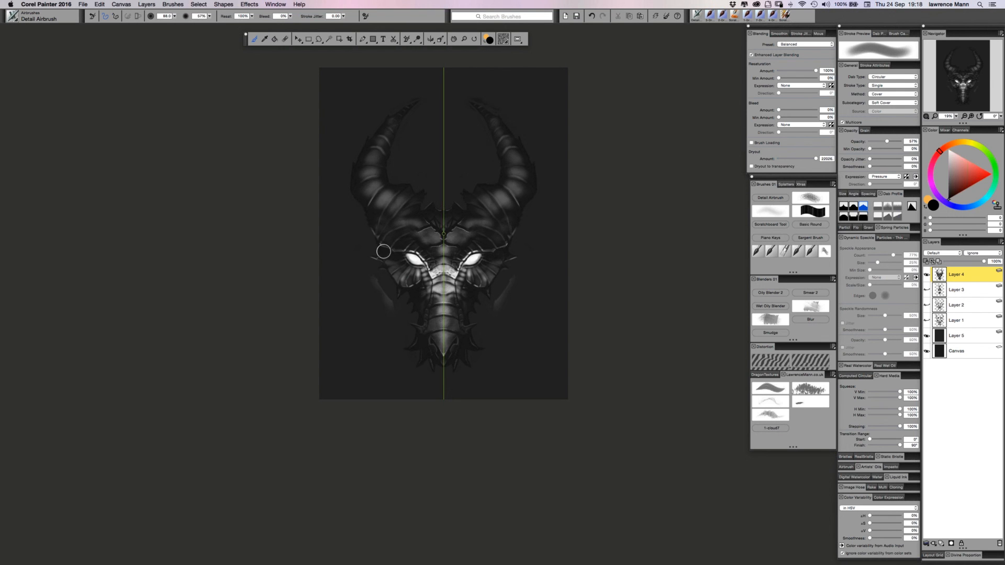
{"action": "mouse_move", "coordinate": [419, 271]}
{"action": "left_mouse_down"}
{"action": "mouse_move", "coordinate": [431, 286]}
{"action": "mouse_move", "coordinate": [432, 277]}
{"action": "mouse_move", "coordinate": [424, 300]}
{"action": "mouse_move", "coordinate": [433, 286]}
{"action": "mouse_move", "coordinate": [433, 301]}
{"action": "left_mouse_up"}
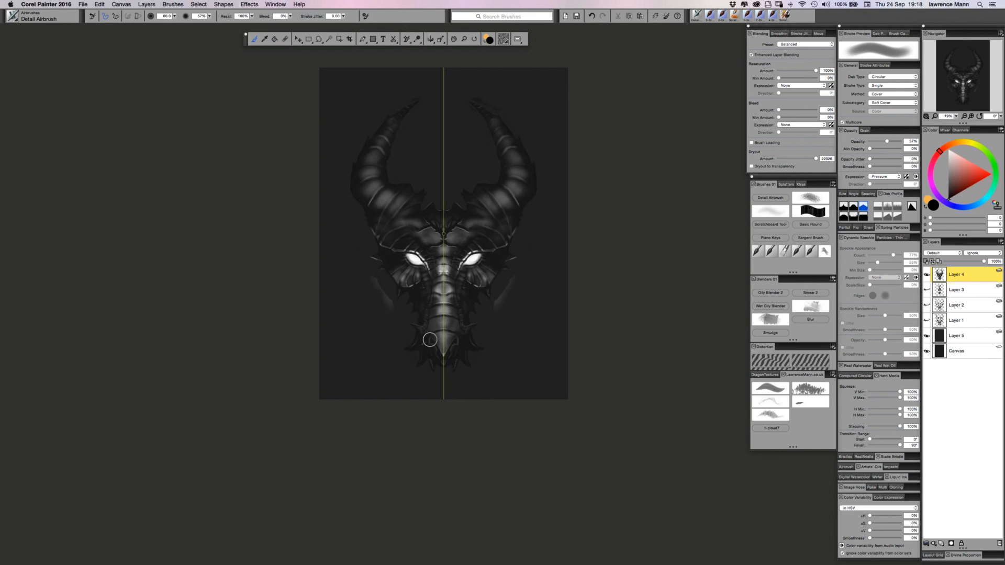
{"action": "left_click_drag", "start_coordinate": [423, 301], "coordinate": [426, 301]}
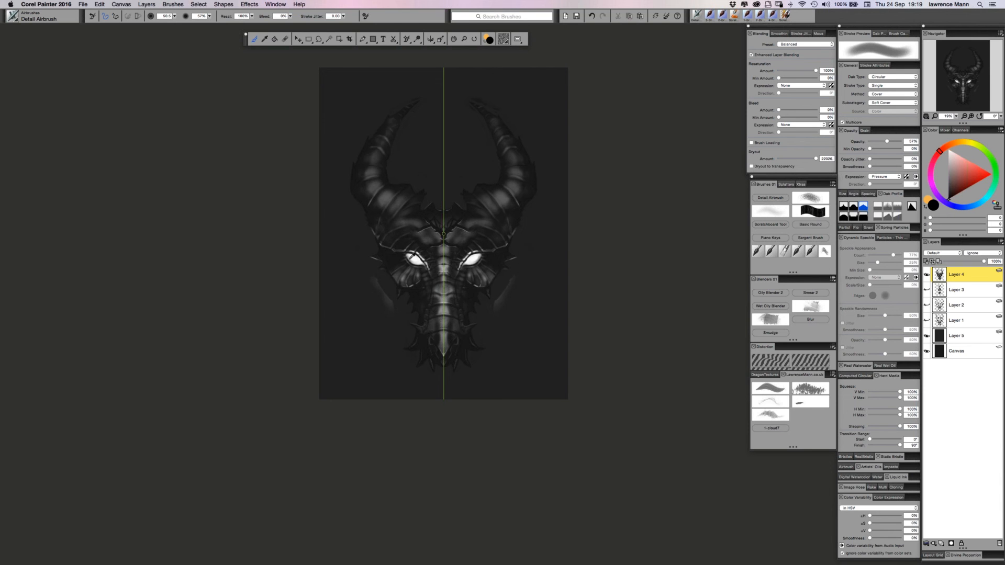
{"action": "left_click", "coordinate": [412, 256], "text": "alt"}
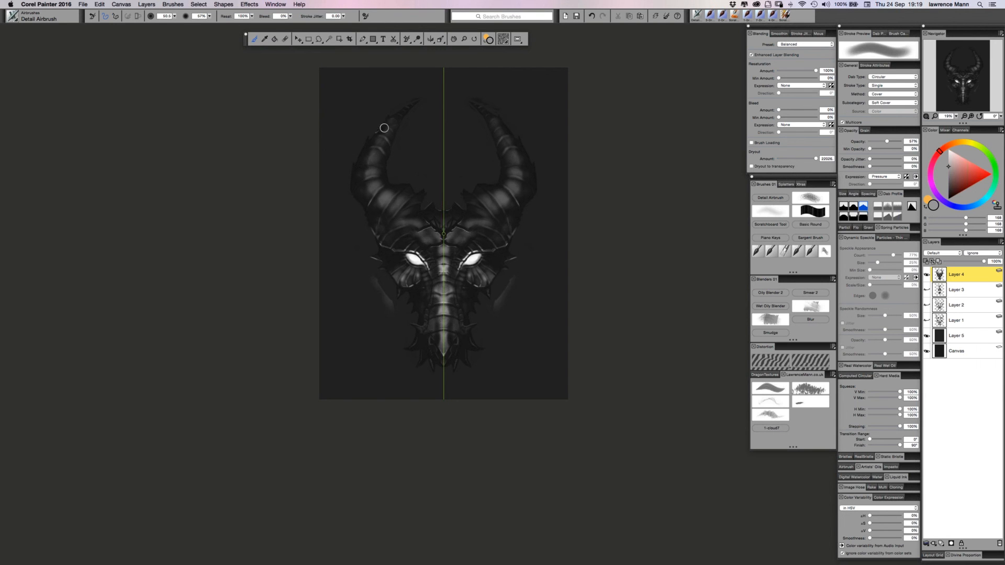
{"action": "mouse_move", "coordinate": [373, 145]}
{"action": "left_mouse_down"}
{"action": "mouse_move", "coordinate": [364, 176]}
{"action": "mouse_move", "coordinate": [395, 235]}
{"action": "left_mouse_up"}
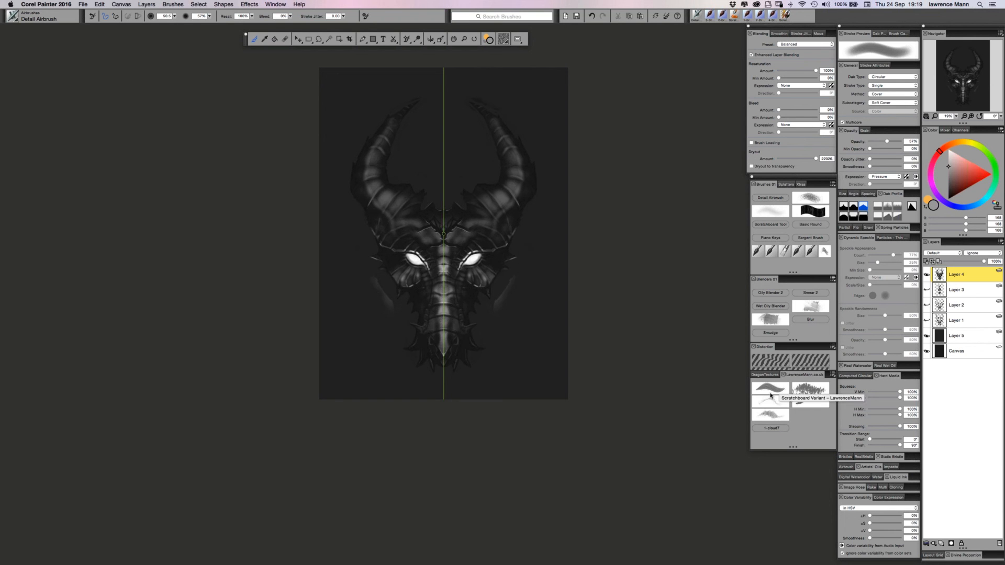
Choose the Galaxy Airbrush, add a new layer above the dragon, and set the painting colour to a bright orange-red.
{"action": "left_click", "coordinate": [765, 375]}
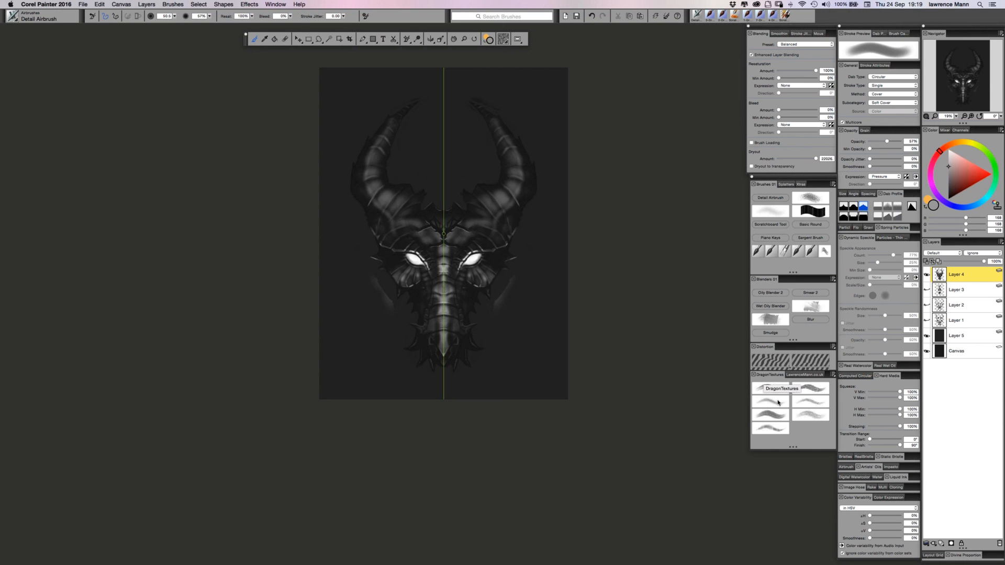
{"action": "left_click", "coordinate": [770, 430]}
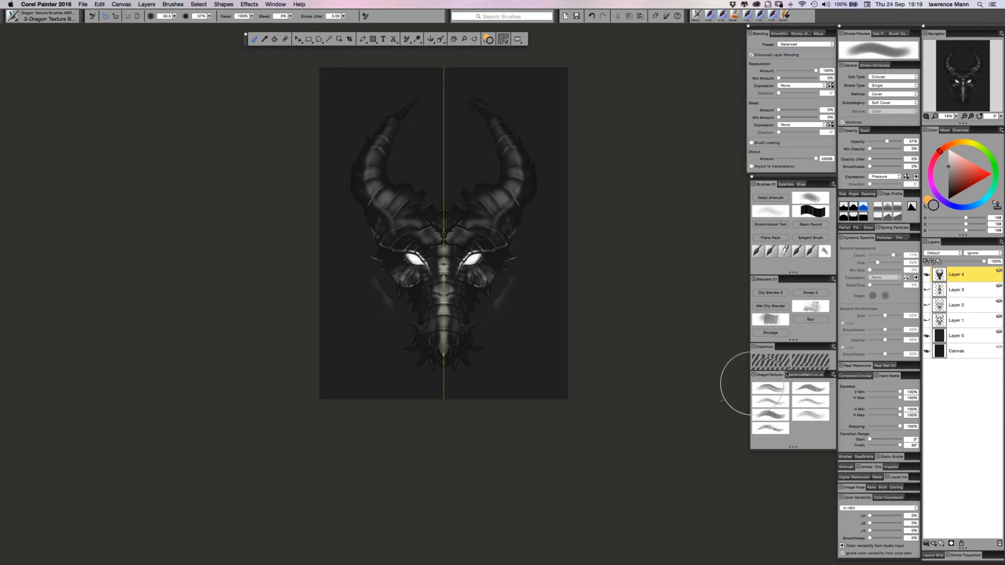
{"action": "left_click", "coordinate": [769, 388]}
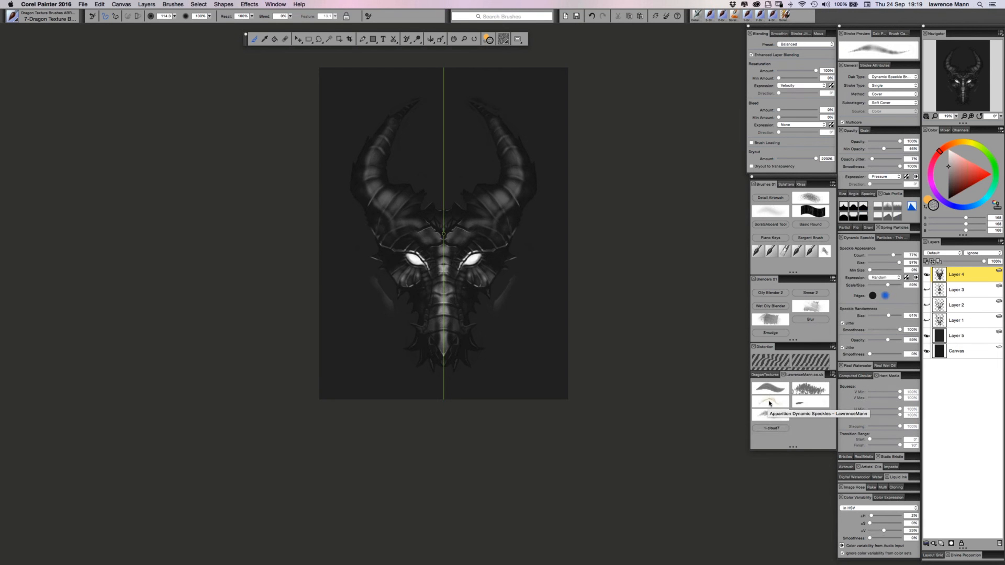
{"action": "left_click", "coordinate": [804, 393]}
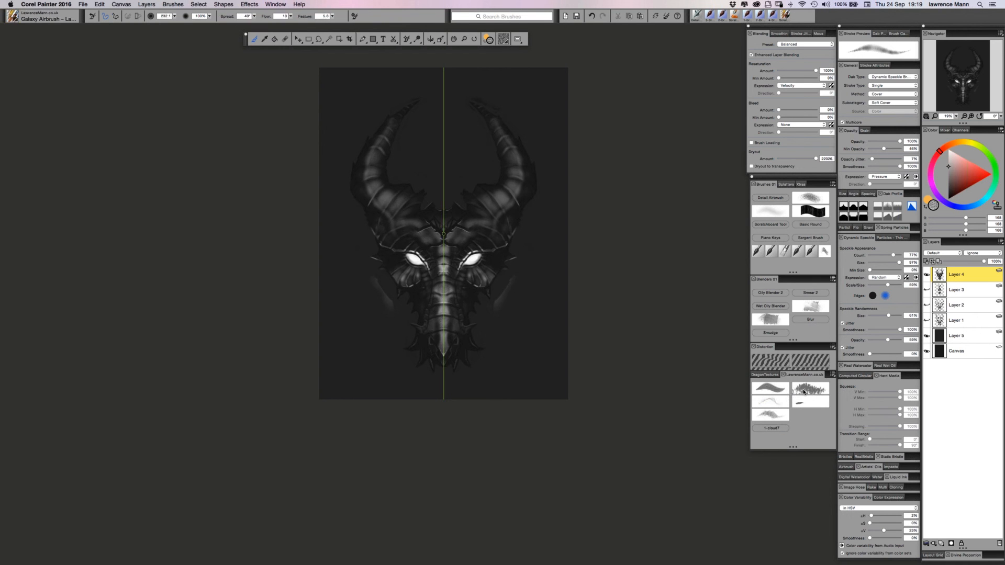
{"action": "left_click", "coordinate": [940, 544]}
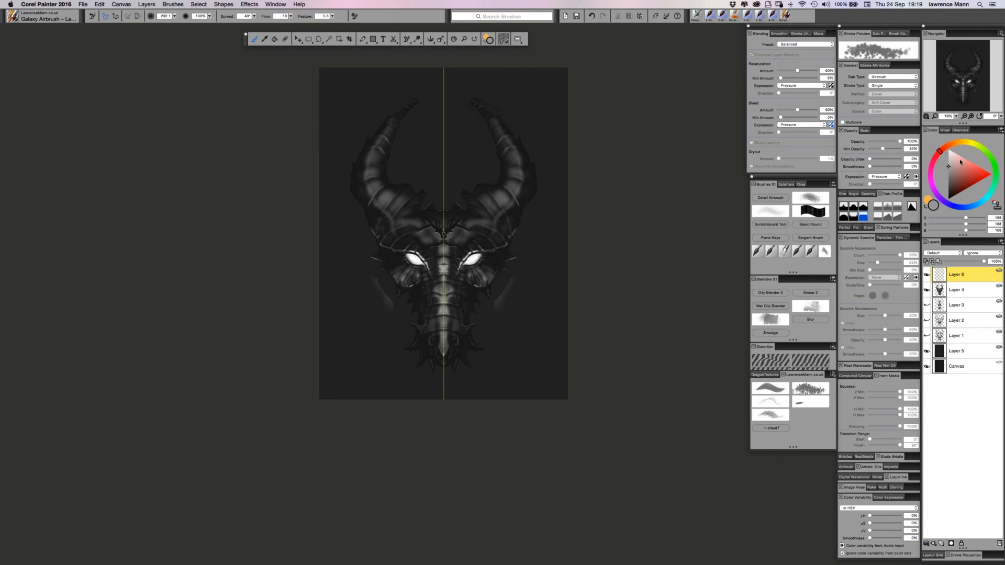
{"action": "left_click", "coordinate": [996, 172]}
{"action": "left_click", "coordinate": [946, 148]}
{"action": "left_click", "coordinate": [986, 175]}
Try a speckled orange-red glow over both eyes with the Galaxy Airbrush, and undo it.
{"action": "mouse_move", "coordinate": [411, 213]}
{"action": "left_mouse_down"}
{"action": "mouse_move", "coordinate": [394, 258]}
{"action": "mouse_move", "coordinate": [406, 251]}
{"action": "mouse_move", "coordinate": [384, 240]}
{"action": "mouse_move", "coordinate": [411, 262]}
{"action": "mouse_move", "coordinate": [385, 259]}
{"action": "left_mouse_up"}
{"action": "key", "text": "super+z"}
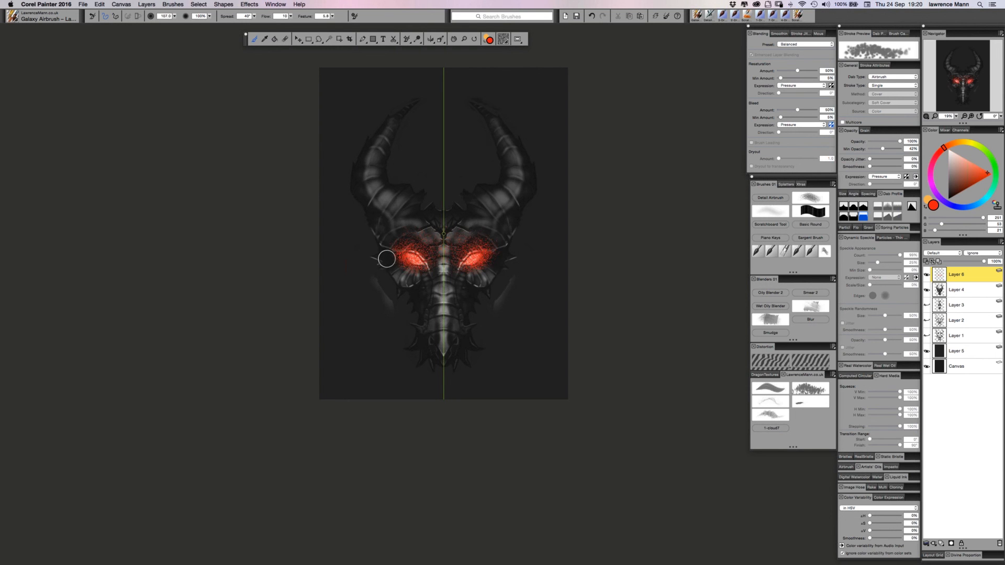
{"action": "key", "text": "super+z"}
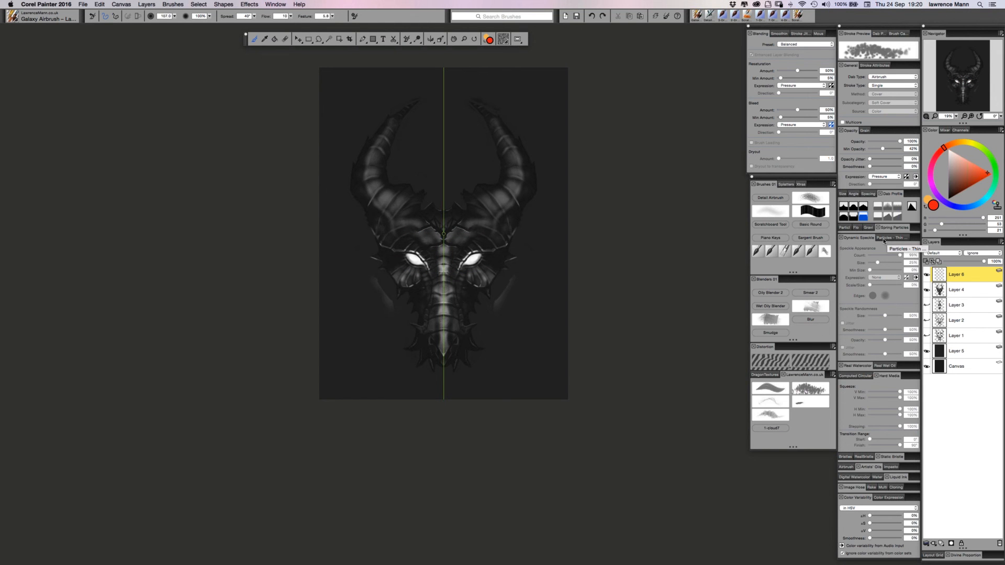
Paint a red glow over the eyes and faint smoke rising along the horns with the DragonSmoke dynamic speckle brush.
{"action": "left_click", "coordinate": [844, 228]}
{"action": "left_click", "coordinate": [843, 228]}
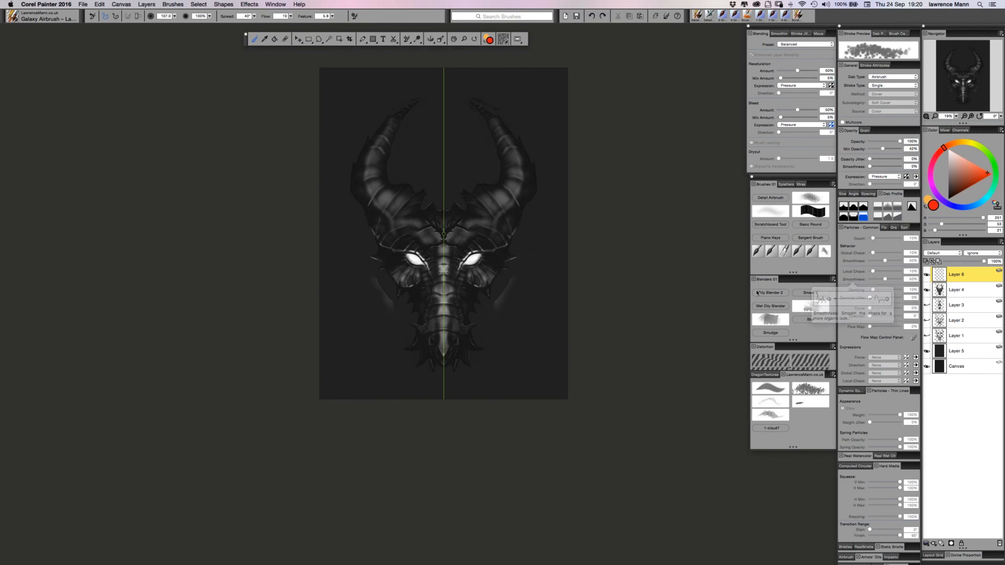
{"action": "left_click", "coordinate": [768, 389]}
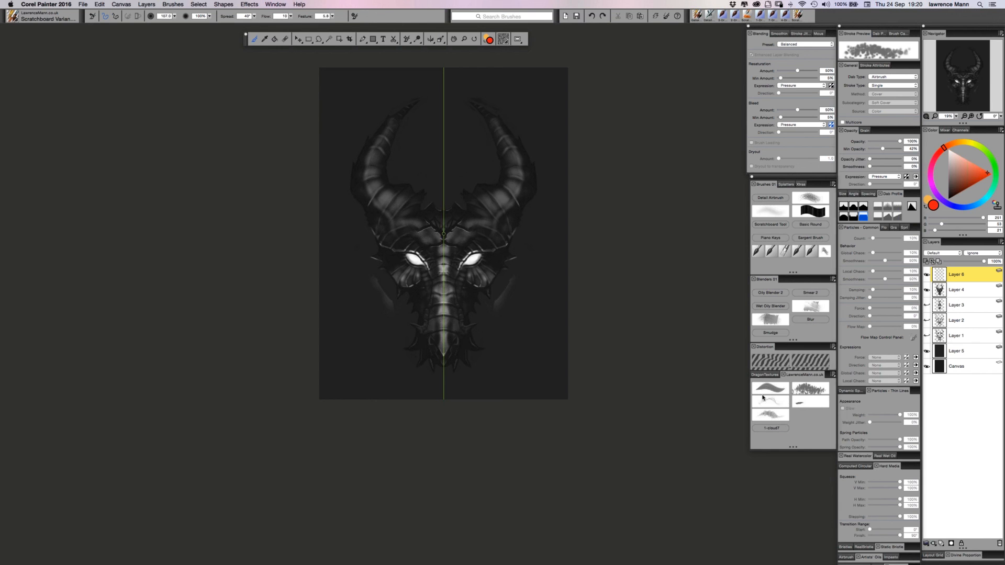
{"action": "left_click", "coordinate": [768, 401]}
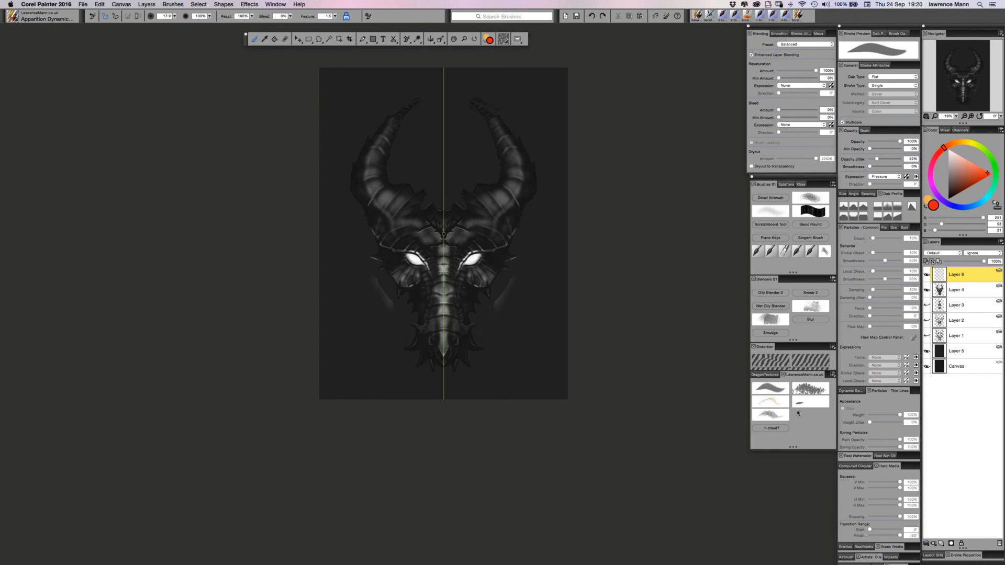
{"action": "left_click", "coordinate": [768, 414]}
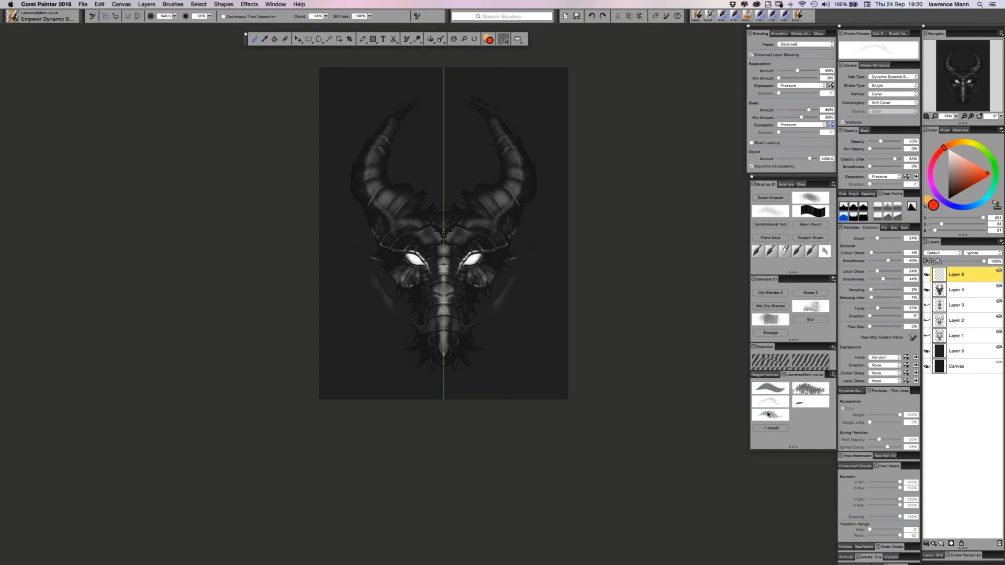
{"action": "left_click", "coordinate": [765, 387]}
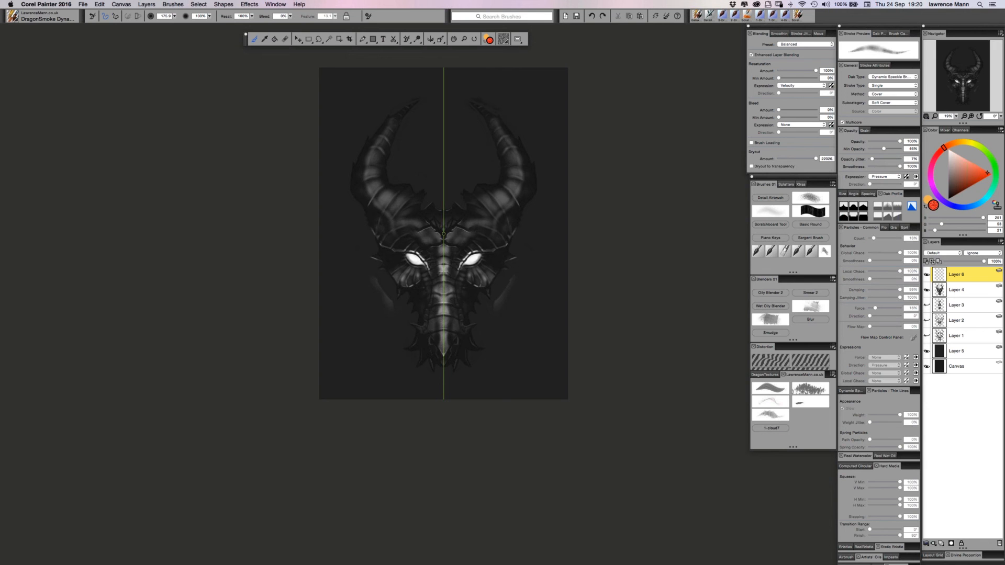
{"action": "mouse_move", "coordinate": [411, 256]}
{"action": "left_mouse_down"}
{"action": "mouse_move", "coordinate": [417, 262]}
{"action": "mouse_move", "coordinate": [361, 218]}
{"action": "mouse_move", "coordinate": [361, 101]}
{"action": "mouse_move", "coordinate": [364, 193]}
{"action": "mouse_move", "coordinate": [417, 266]}
{"action": "mouse_move", "coordinate": [394, 245]}
{"action": "left_mouse_up"}
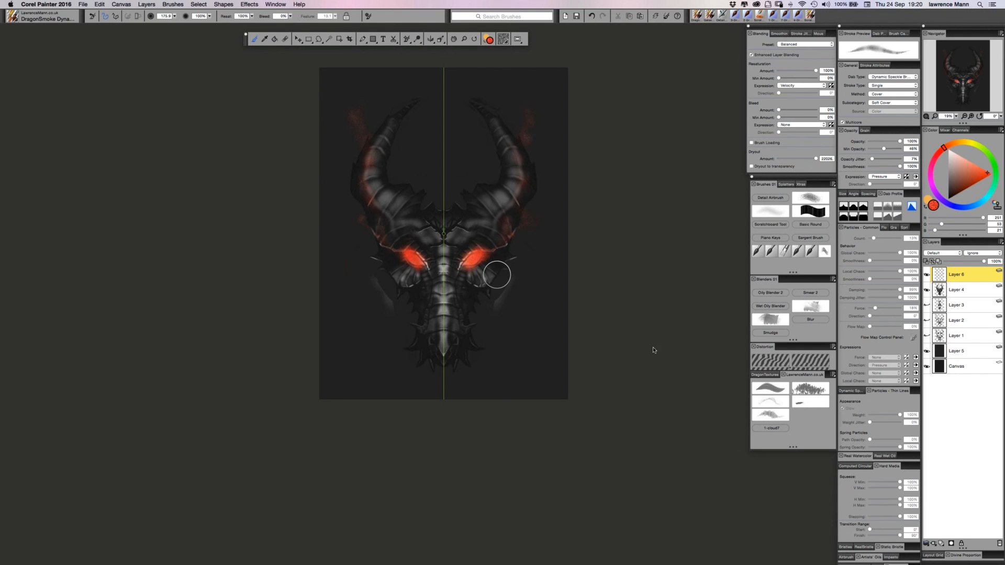
Paint winding red energy trails from the eyes up past the horns with the Apparition Dynamic Speckles brush.
{"action": "left_click", "coordinate": [770, 401]}
{"action": "mouse_move", "coordinate": [412, 262]}
{"action": "left_mouse_down"}
{"action": "mouse_move", "coordinate": [395, 241]}
{"action": "mouse_move", "coordinate": [489, 248]}
{"action": "mouse_move", "coordinate": [517, 210]}
{"action": "mouse_move", "coordinate": [500, 191]}
{"action": "mouse_move", "coordinate": [504, 145]}
{"action": "left_mouse_up"}
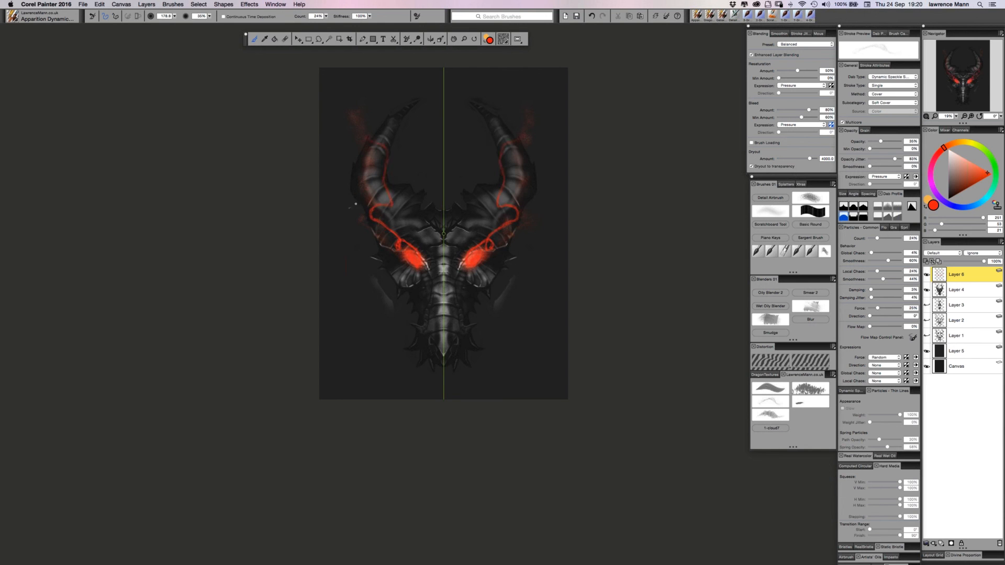
{"action": "left_click_drag", "start_coordinate": [402, 237], "coordinate": [420, 238]}
{"action": "mouse_move", "coordinate": [486, 245]}
{"action": "left_mouse_down"}
{"action": "mouse_move", "coordinate": [513, 205]}
{"action": "mouse_move", "coordinate": [507, 119]}
{"action": "mouse_move", "coordinate": [520, 100]}
{"action": "left_mouse_up"}
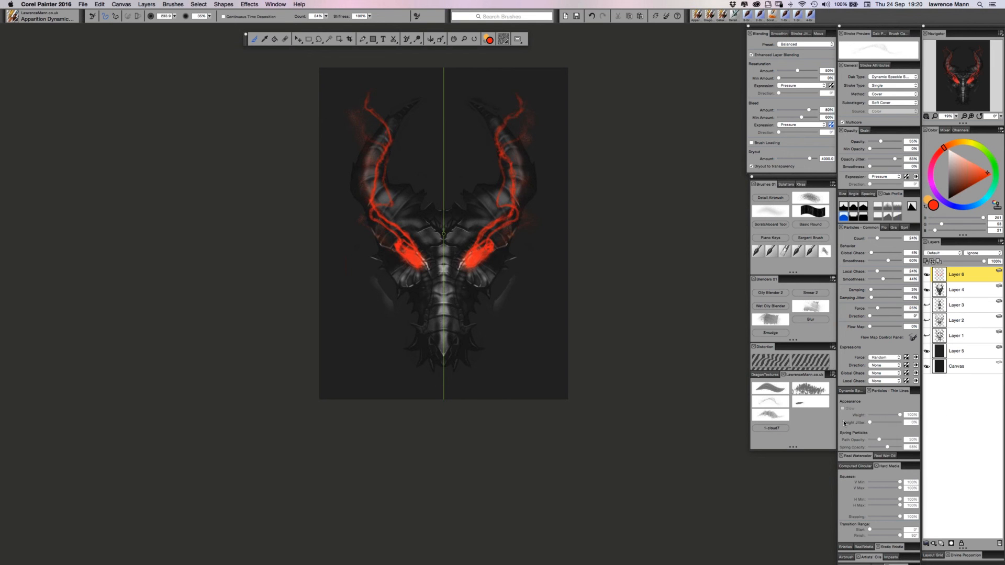
Set the painting colour to orange and add thin orange trails from the eyes up along the horns.
{"action": "left_click", "coordinate": [968, 166]}
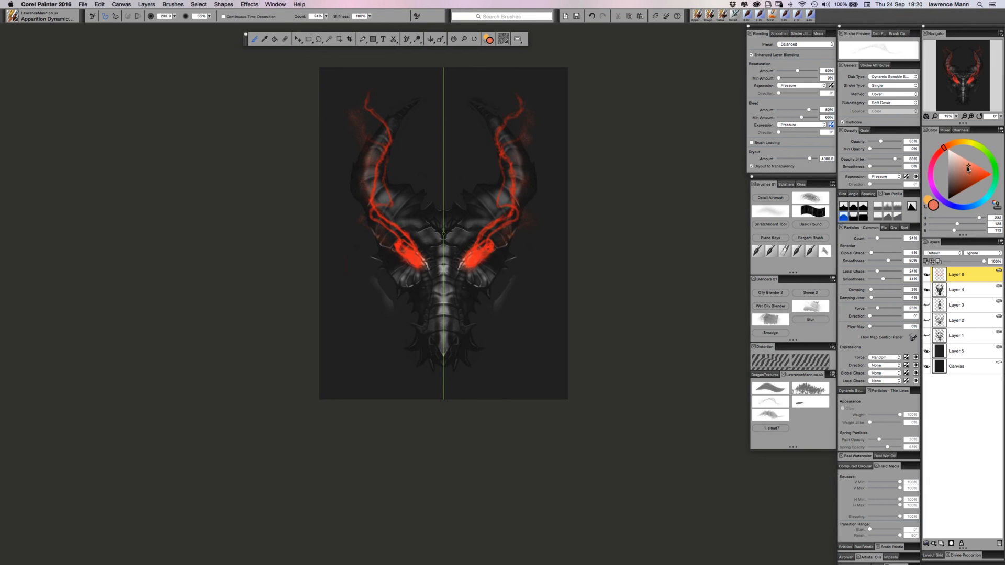
{"action": "left_click", "coordinate": [955, 142]}
{"action": "left_click", "coordinate": [980, 177]}
{"action": "left_click", "coordinate": [982, 178]}
{"action": "mouse_move", "coordinate": [489, 262]}
{"action": "left_mouse_down"}
{"action": "mouse_move", "coordinate": [478, 236]}
{"action": "mouse_move", "coordinate": [506, 92]}
{"action": "left_mouse_up"}
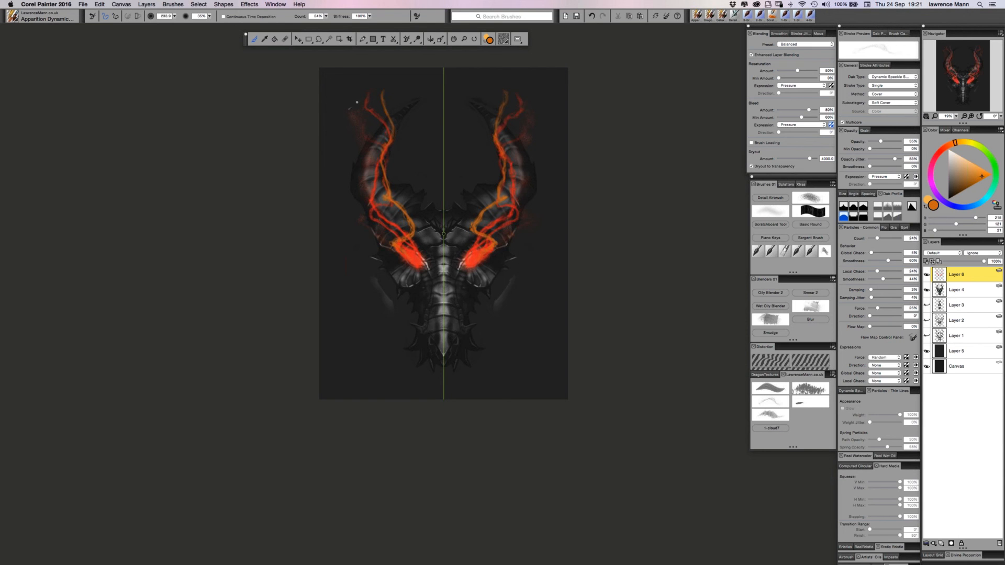
Hide the red trails layer and paint thick, curling orange smoke trails from the eyes around the horns on a new layer.
{"action": "left_click", "coordinate": [927, 274]}
{"action": "left_click", "coordinate": [940, 545]}
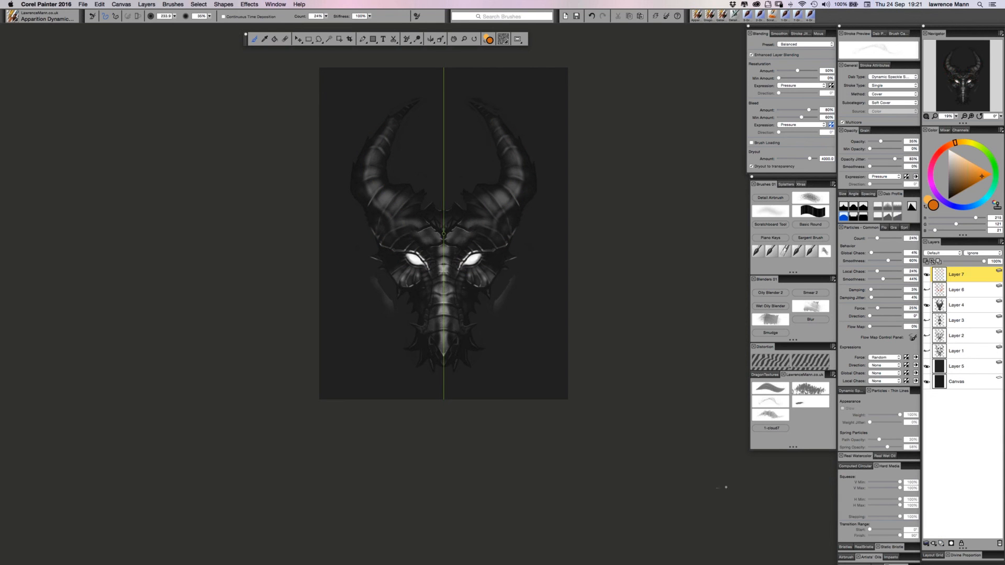
{"action": "left_click_drag", "start_coordinate": [381, 235], "coordinate": [395, 274]}
{"action": "left_click_drag", "start_coordinate": [417, 271], "coordinate": [405, 257]}
{"action": "mouse_move", "coordinate": [484, 254]}
{"action": "left_mouse_down"}
{"action": "mouse_move", "coordinate": [469, 263]}
{"action": "mouse_move", "coordinate": [480, 250]}
{"action": "mouse_move", "coordinate": [469, 248]}
{"action": "mouse_move", "coordinate": [509, 210]}
{"action": "mouse_move", "coordinate": [495, 194]}
{"action": "mouse_move", "coordinate": [506, 204]}
{"action": "mouse_move", "coordinate": [516, 195]}
{"action": "mouse_move", "coordinate": [503, 176]}
{"action": "left_mouse_up"}
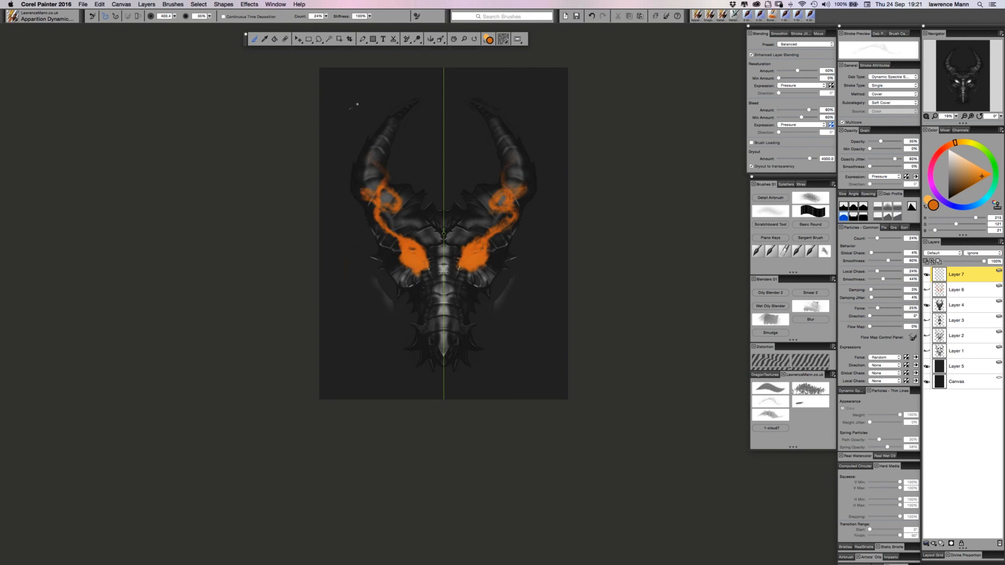
{"action": "mouse_move", "coordinate": [518, 90]}
{"action": "left_mouse_down"}
{"action": "mouse_move", "coordinate": [521, 104]}
{"action": "mouse_move", "coordinate": [486, 150]}
{"action": "mouse_move", "coordinate": [479, 184]}
{"action": "mouse_move", "coordinate": [500, 180]}
{"action": "mouse_move", "coordinate": [525, 212]}
{"action": "mouse_move", "coordinate": [524, 251]}
{"action": "left_mouse_up"}
{"action": "mouse_move", "coordinate": [402, 258]}
{"action": "left_mouse_down"}
{"action": "mouse_move", "coordinate": [384, 240]}
{"action": "mouse_move", "coordinate": [393, 259]}
{"action": "left_mouse_up"}
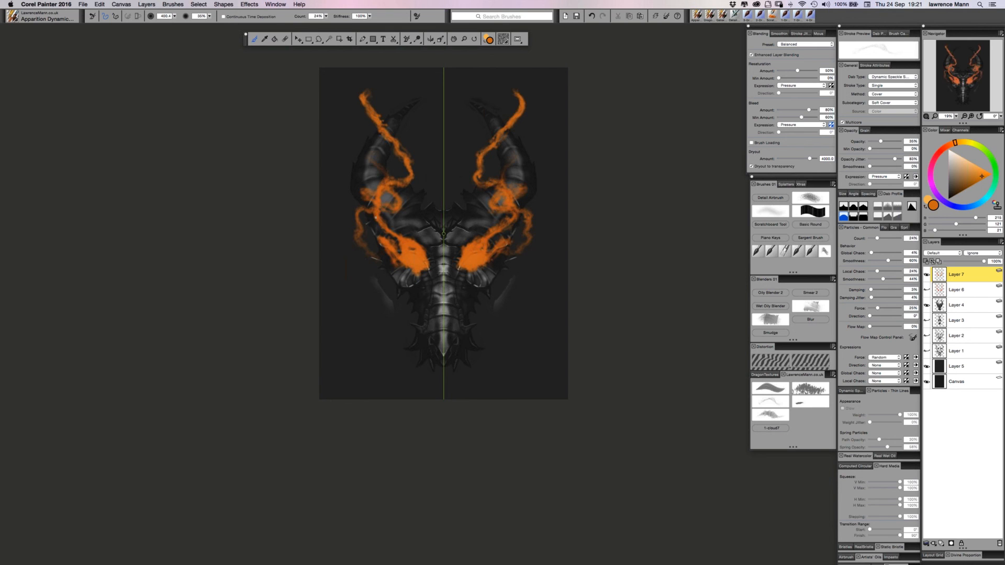
{"action": "mouse_move", "coordinate": [382, 75]}
{"action": "left_mouse_down"}
{"action": "mouse_move", "coordinate": [392, 107]}
{"action": "mouse_move", "coordinate": [369, 153]}
{"action": "mouse_move", "coordinate": [403, 208]}
{"action": "mouse_move", "coordinate": [370, 238]}
{"action": "mouse_move", "coordinate": [415, 291]}
{"action": "left_mouse_up"}
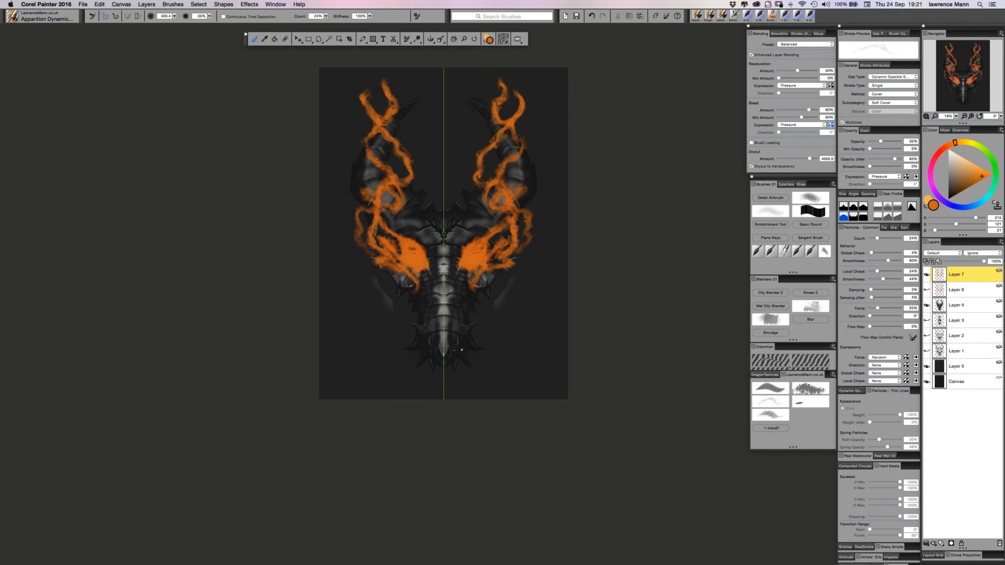
Try the Gel, Colorize, Reverse-Out and Shadow Map composite methods on the orange smoke layer.
{"action": "left_click", "coordinate": [933, 253]}
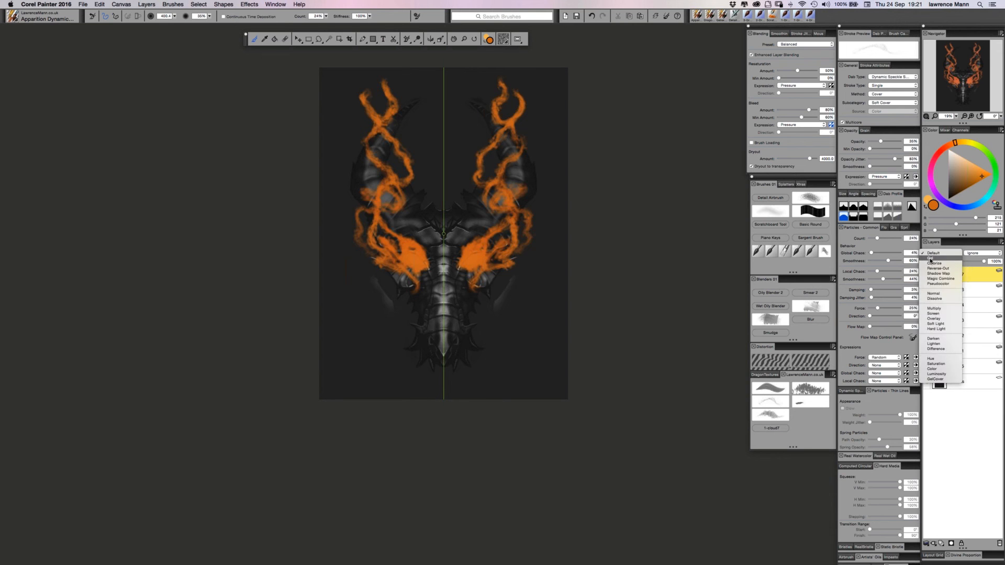
{"action": "left_click", "coordinate": [930, 258]}
{"action": "left_click", "coordinate": [930, 256]}
{"action": "left_click", "coordinate": [930, 258]}
{"action": "left_click", "coordinate": [930, 254]}
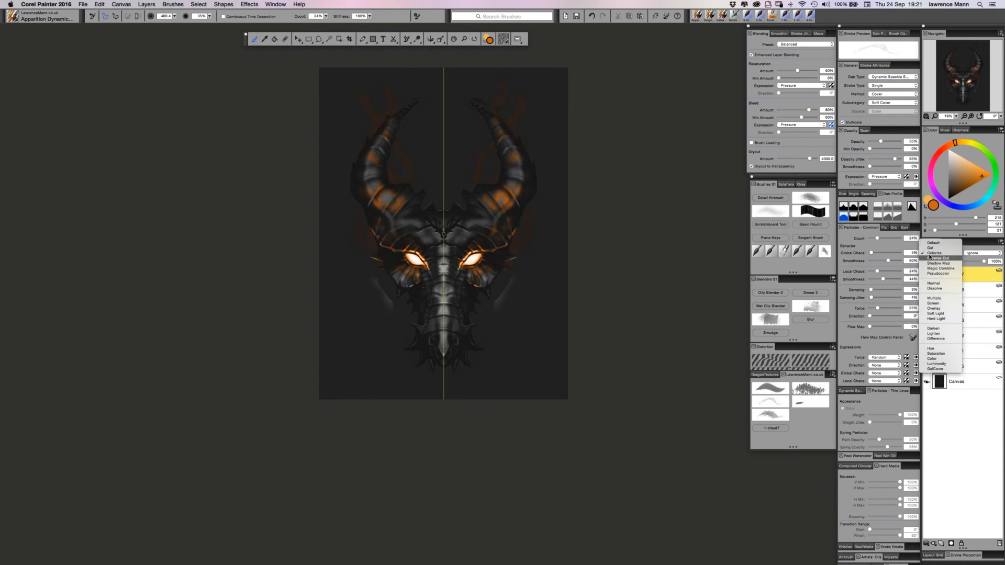
{"action": "left_click", "coordinate": [930, 261]}
{"action": "left_click", "coordinate": [931, 255]}
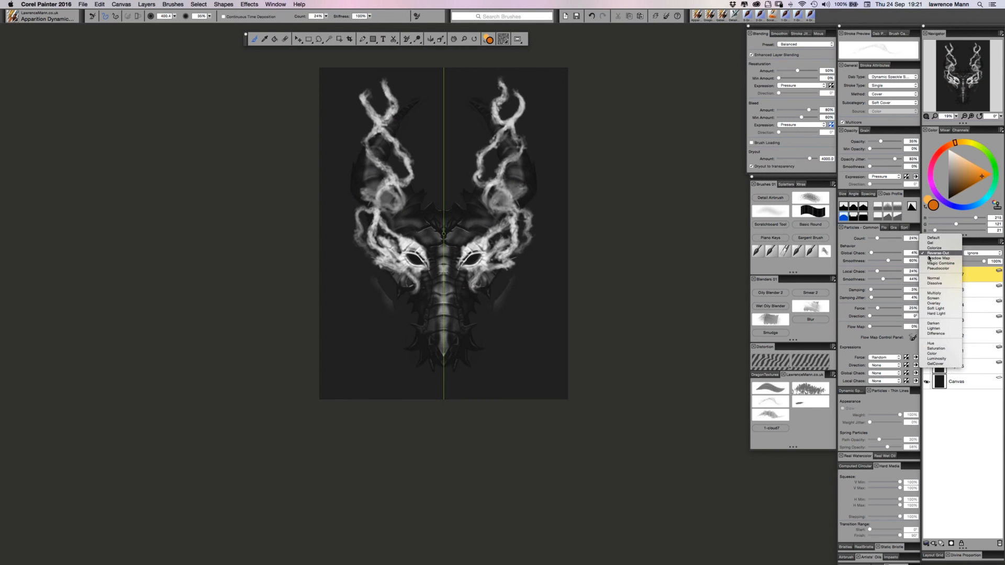
{"action": "left_click", "coordinate": [930, 254]}
{"action": "left_click", "coordinate": [931, 253]}
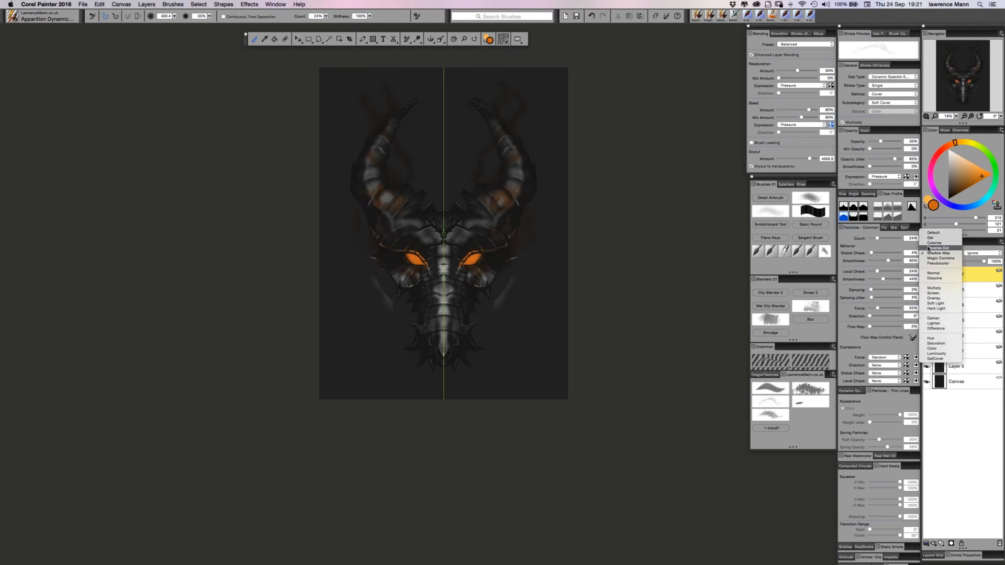
{"action": "left_click", "coordinate": [931, 246]}
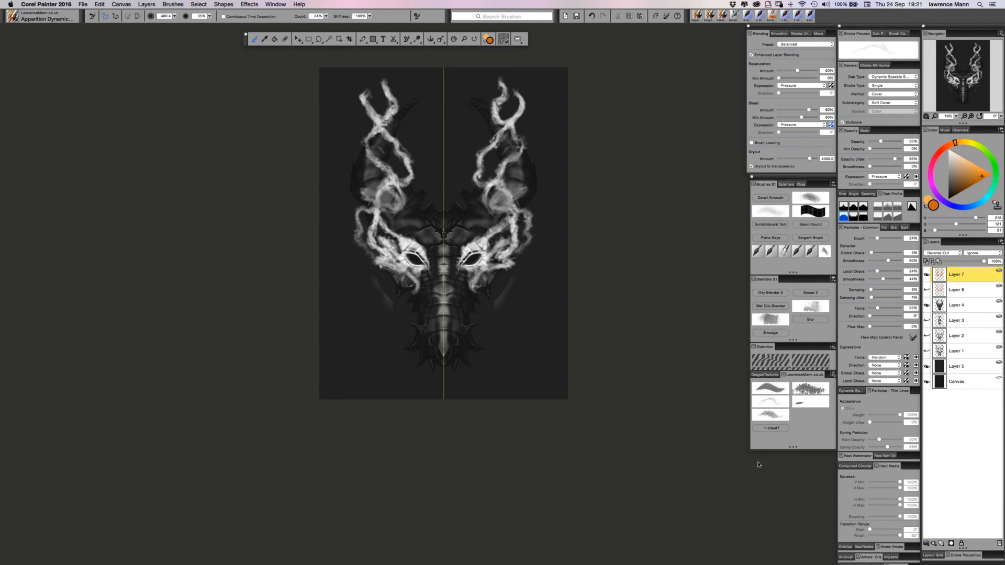
Try the Shadow Map, Magic Combine, Pseudocolor and Multiply composite methods on the orange smoke layer.
{"action": "left_click", "coordinate": [930, 254]}
{"action": "left_click", "coordinate": [928, 253]}
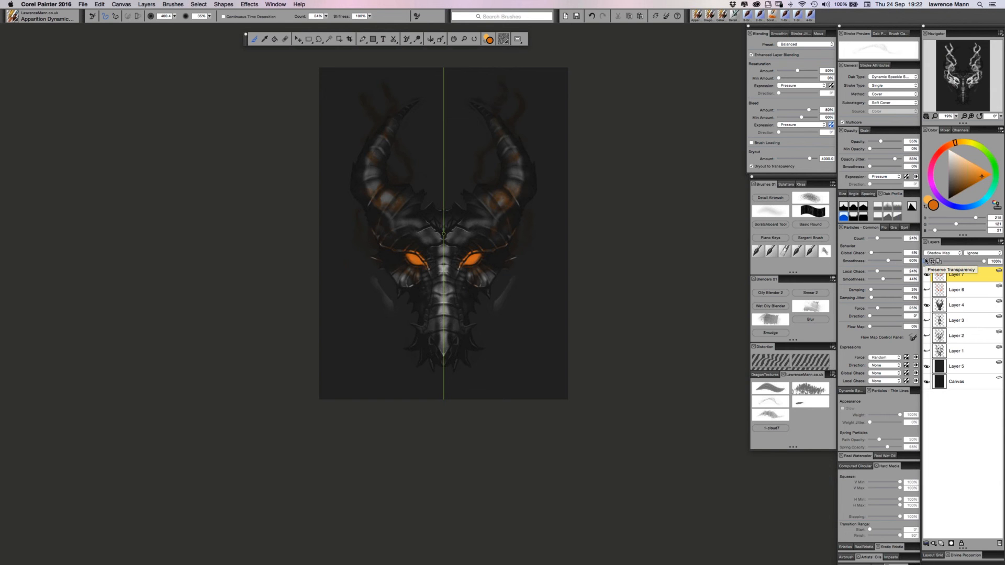
{"action": "left_click", "coordinate": [929, 255]}
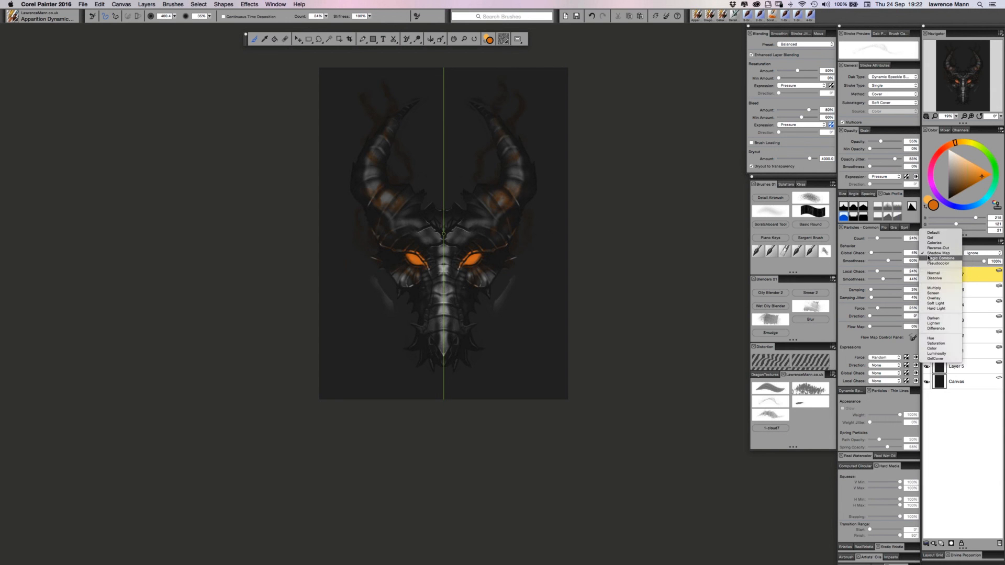
{"action": "left_click", "coordinate": [929, 258]}
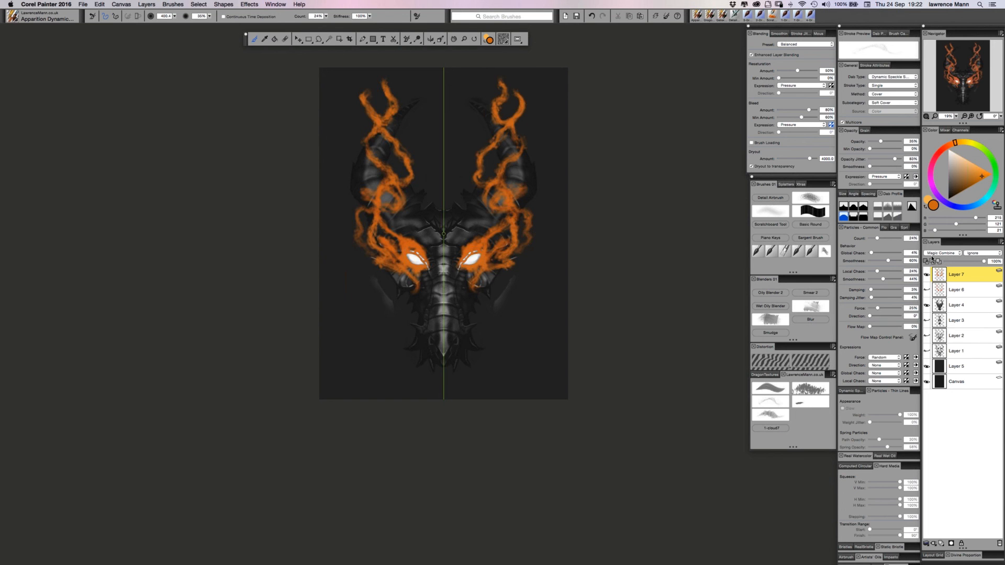
{"action": "left_click", "coordinate": [930, 257]}
{"action": "left_click", "coordinate": [937, 260]}
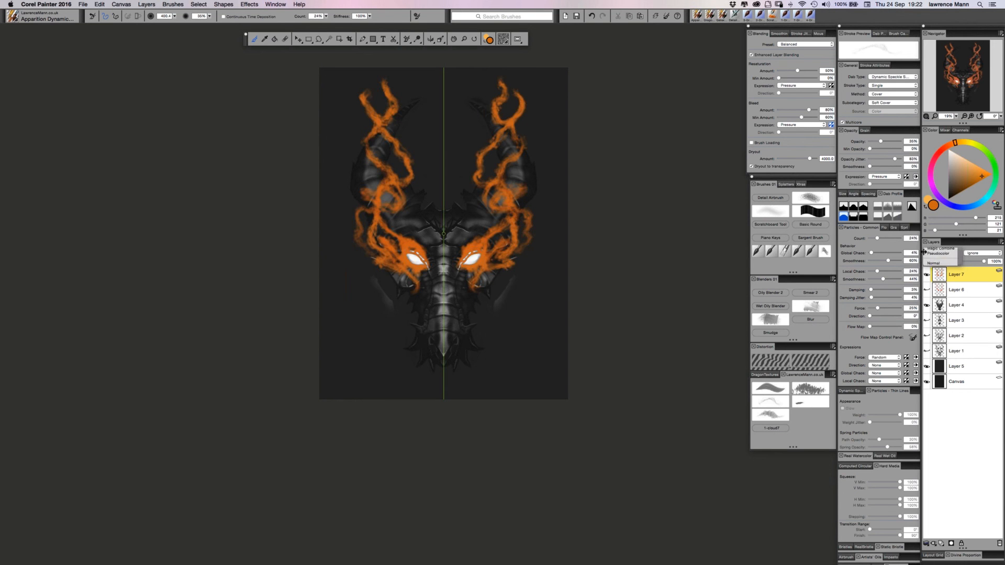
{"action": "left_click", "coordinate": [929, 253]}
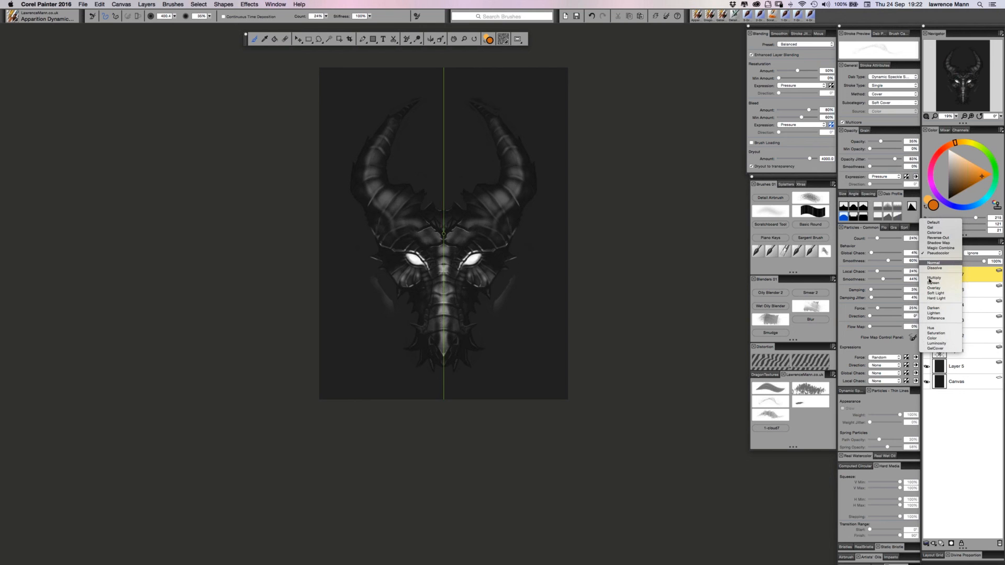
{"action": "left_click", "coordinate": [927, 260]}
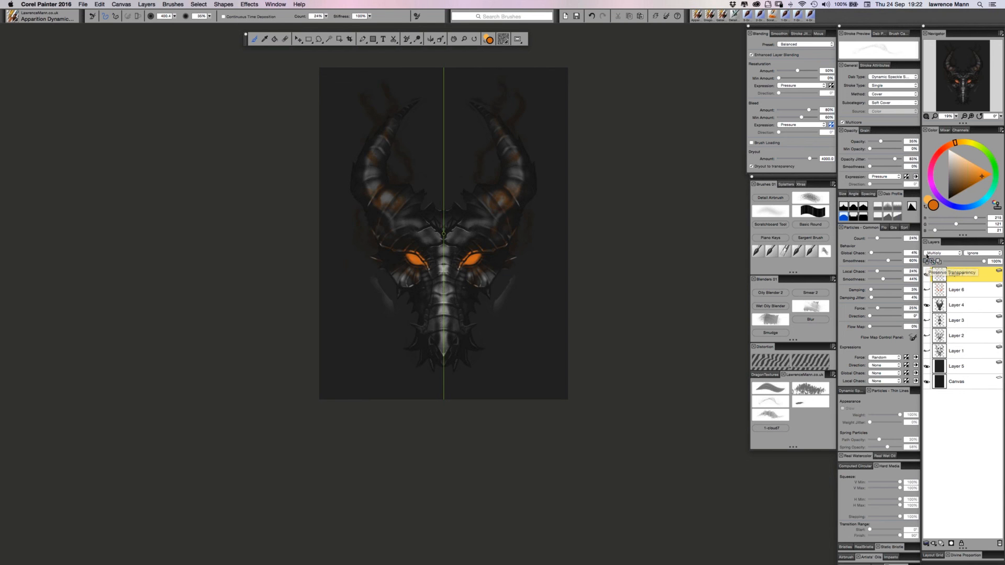
Try the Screen, Overlay and Soft Light composite methods on the orange smoke layer.
{"action": "left_click", "coordinate": [928, 254]}
{"action": "left_click", "coordinate": [930, 263]}
{"action": "left_click", "coordinate": [929, 254]}
{"action": "left_click", "coordinate": [927, 248]}
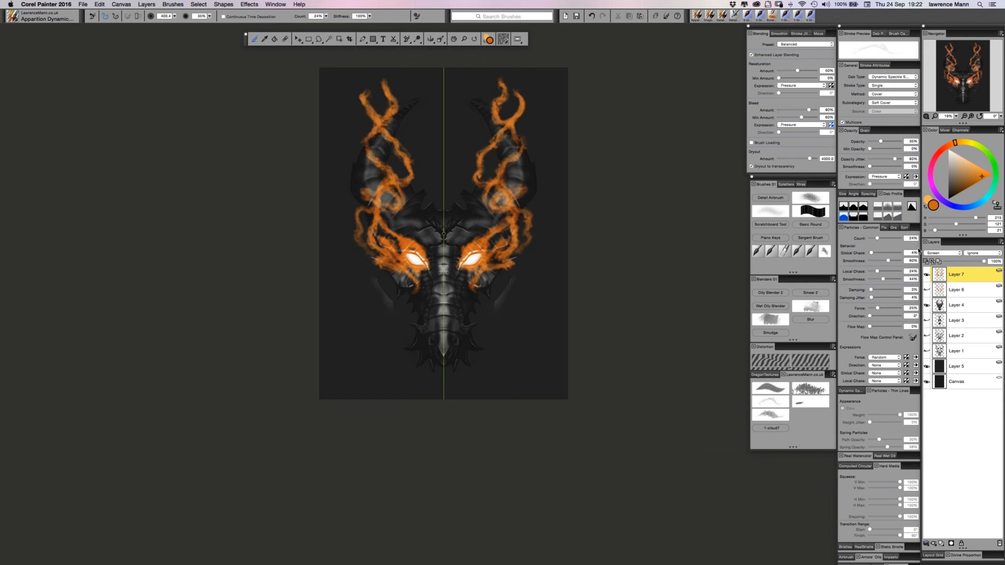
{"action": "left_click", "coordinate": [927, 253]}
{"action": "left_click", "coordinate": [930, 258]}
{"action": "left_click", "coordinate": [929, 255]}
{"action": "left_click", "coordinate": [929, 260]}
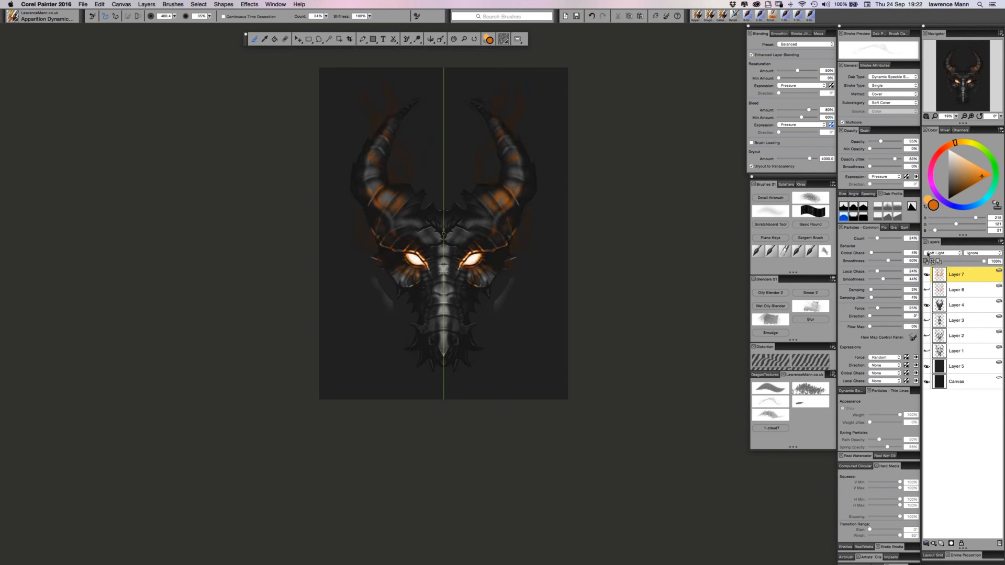
Set the orange smoke layer's composite method to Hard Light and its opacity to 74%.
{"action": "left_click", "coordinate": [929, 254]}
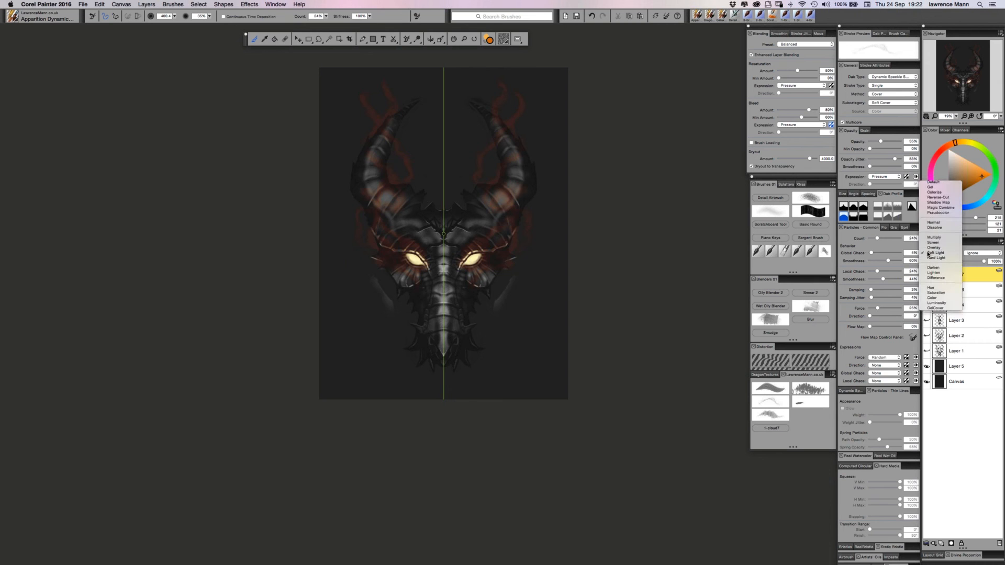
{"action": "left_click", "coordinate": [930, 262]}
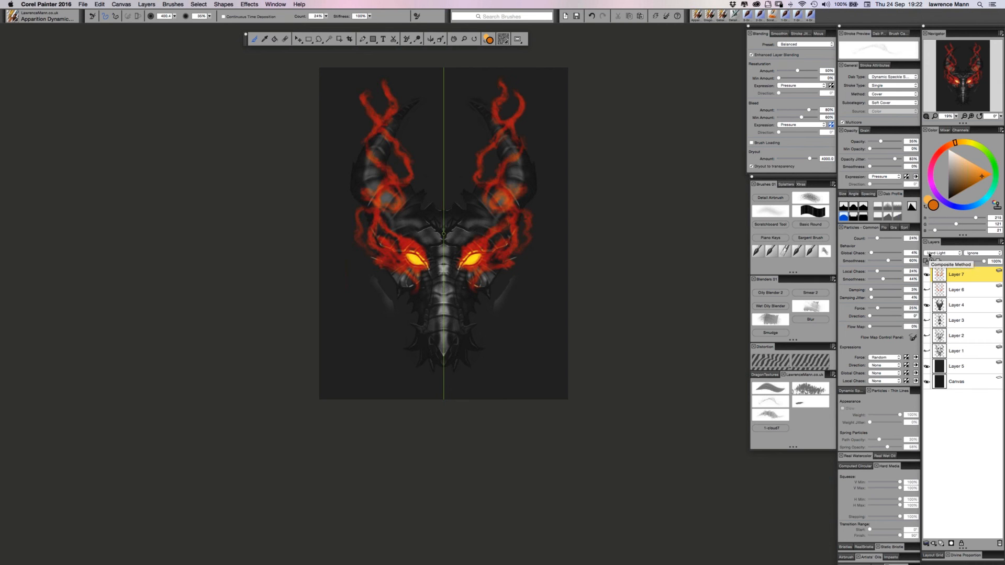
{"action": "left_click", "coordinate": [972, 116]}
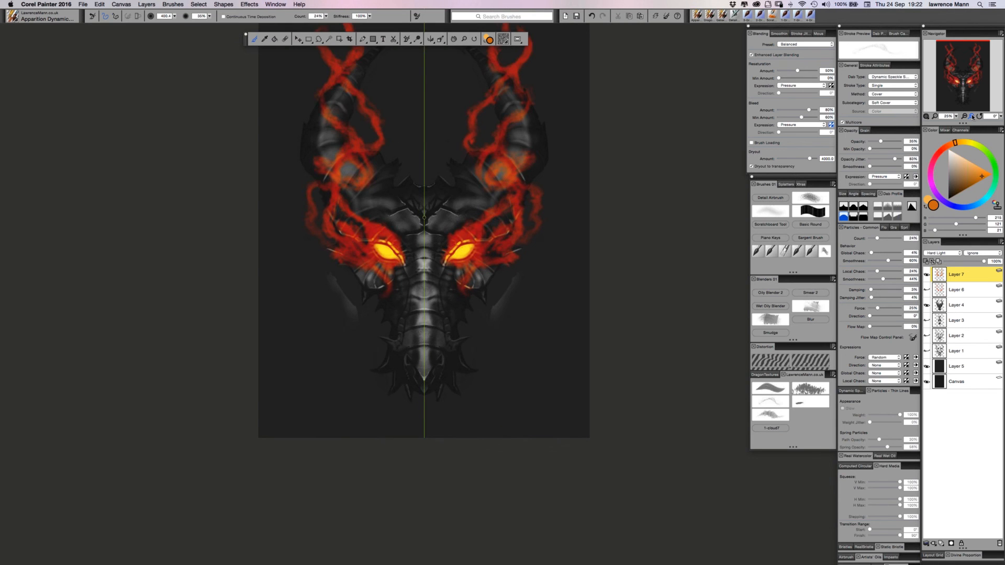
{"action": "key", "text": "super+plus"}
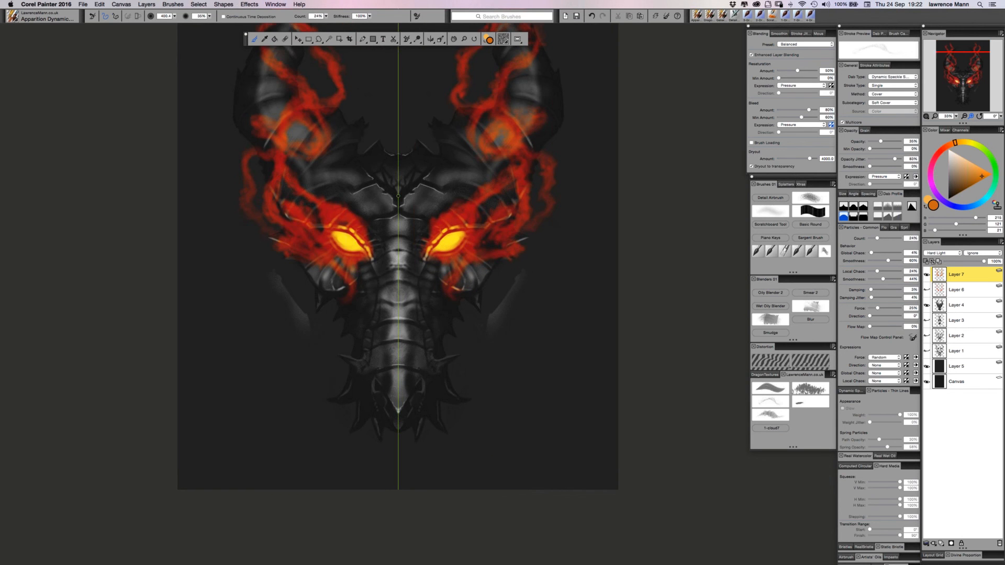
{"action": "left_click_drag", "start_coordinate": [343, 292], "coordinate": [337, 395]}
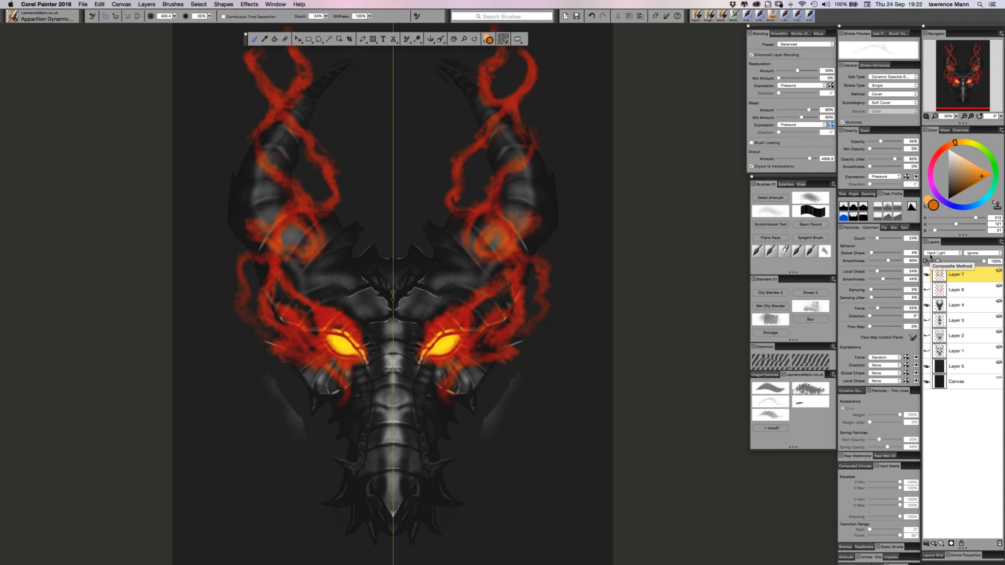
{"action": "left_click", "coordinate": [929, 254]}
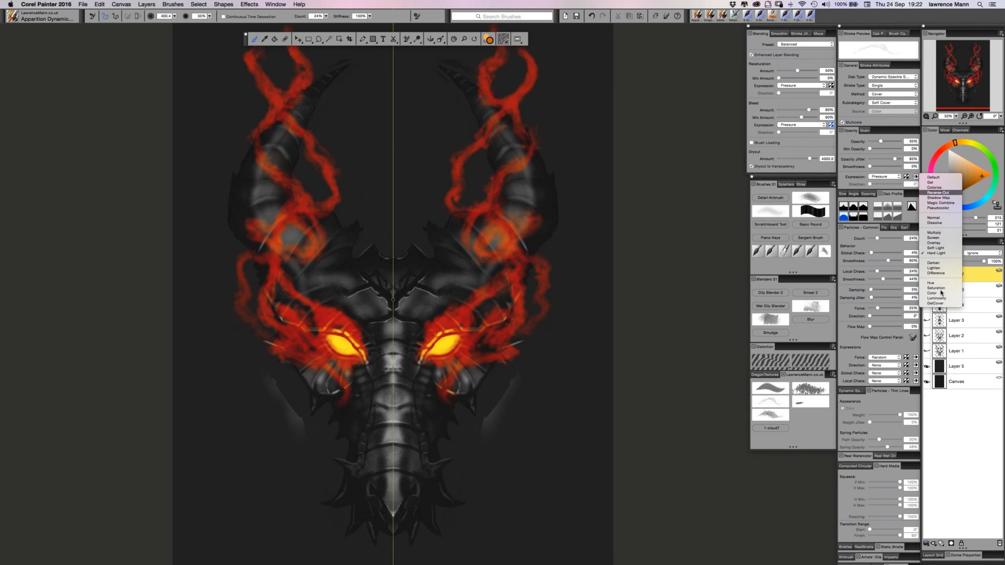
{"action": "left_click", "coordinate": [114, 407]}
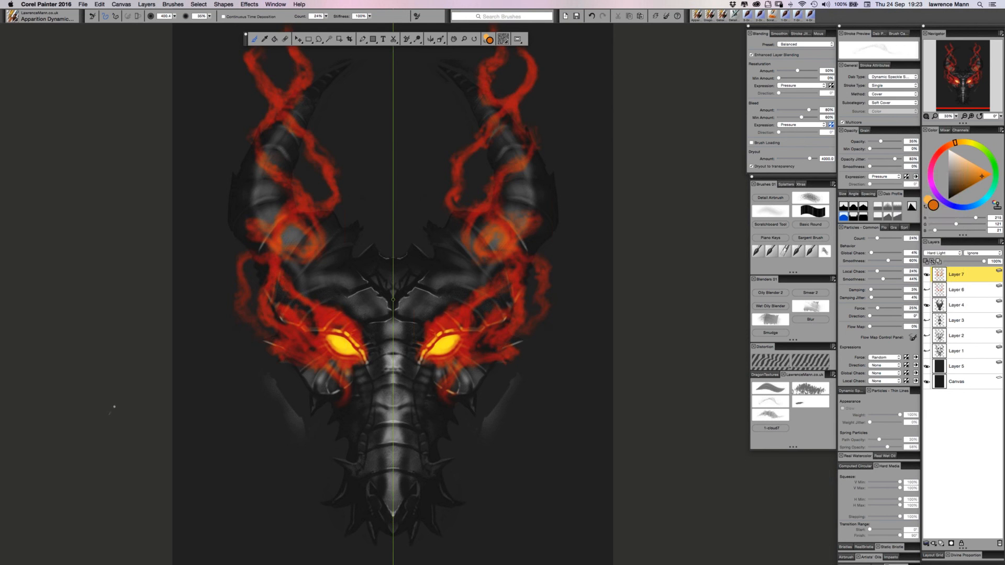
{"action": "left_click", "coordinate": [975, 264]}
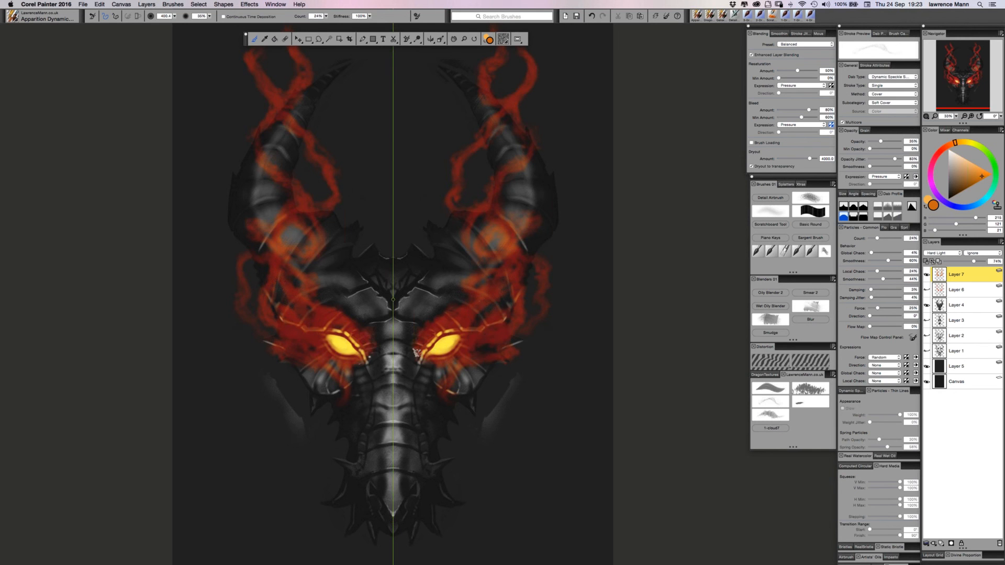
Paint more fiery glow across the bridge of the nose and over the cheek ridges below the eyes.
{"action": "left_click_drag", "start_coordinate": [409, 368], "coordinate": [417, 356]}
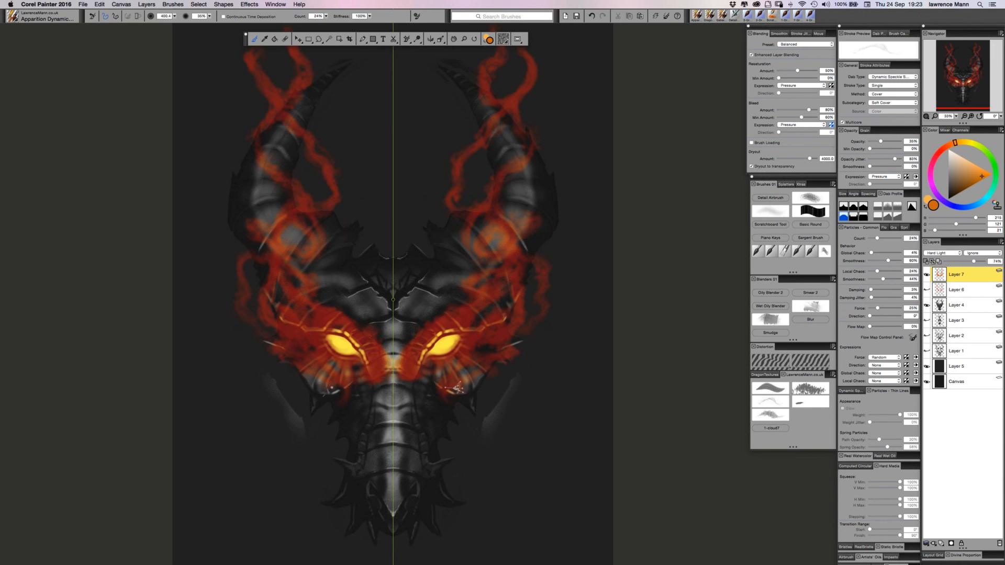
{"action": "left_click_drag", "start_coordinate": [454, 391], "coordinate": [442, 391]}
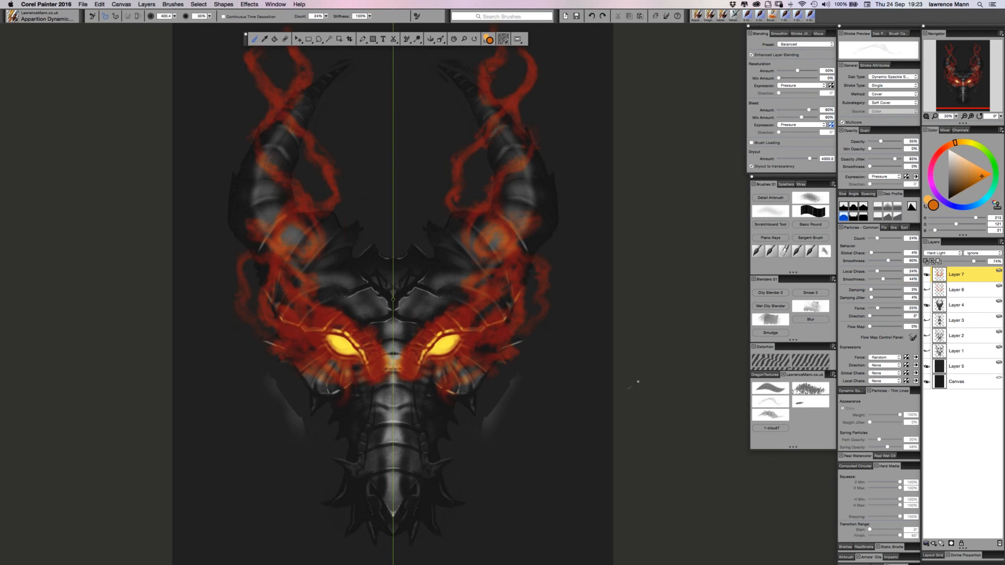
{"action": "left_click", "coordinate": [780, 375]}
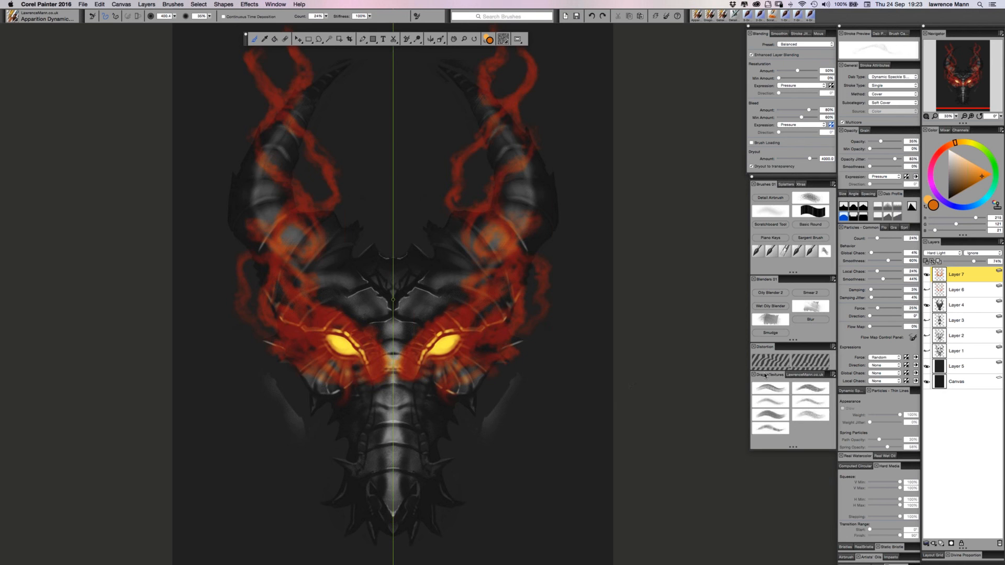
{"action": "left_click", "coordinate": [800, 375]}
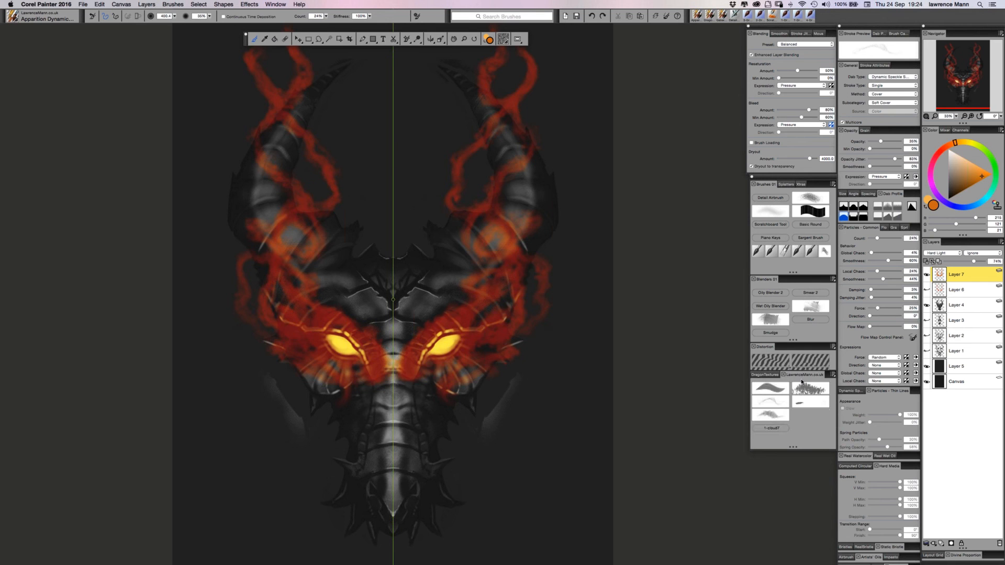
{"action": "left_click", "coordinate": [767, 375]}
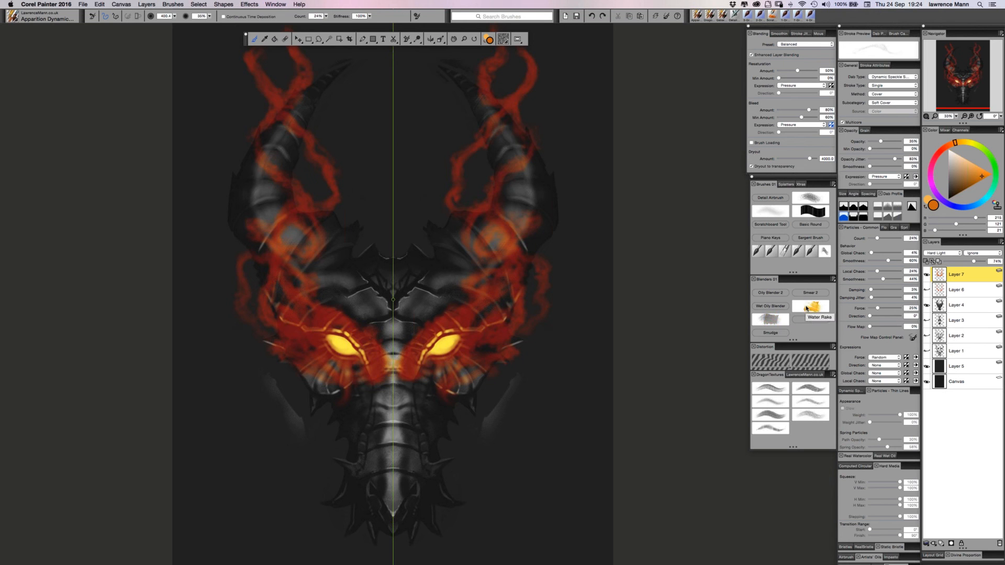
Delete the hidden red trails layer, Layer 6.
{"action": "left_click", "coordinate": [949, 291]}
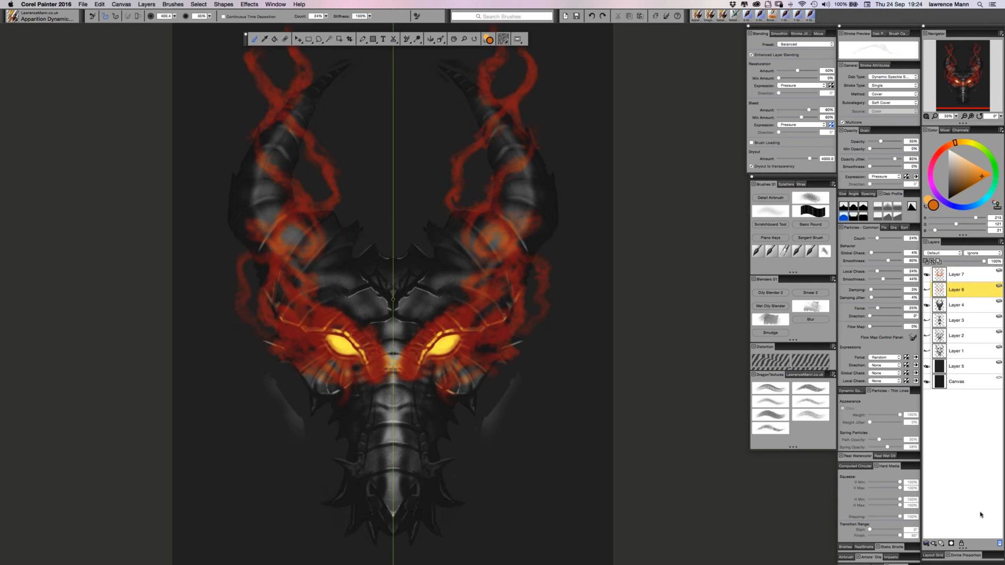
{"action": "key", "text": "Delete"}
Start blending the shading beside the snout on Layer 4 with the Water Rake blender.
{"action": "left_click", "coordinate": [810, 320]}
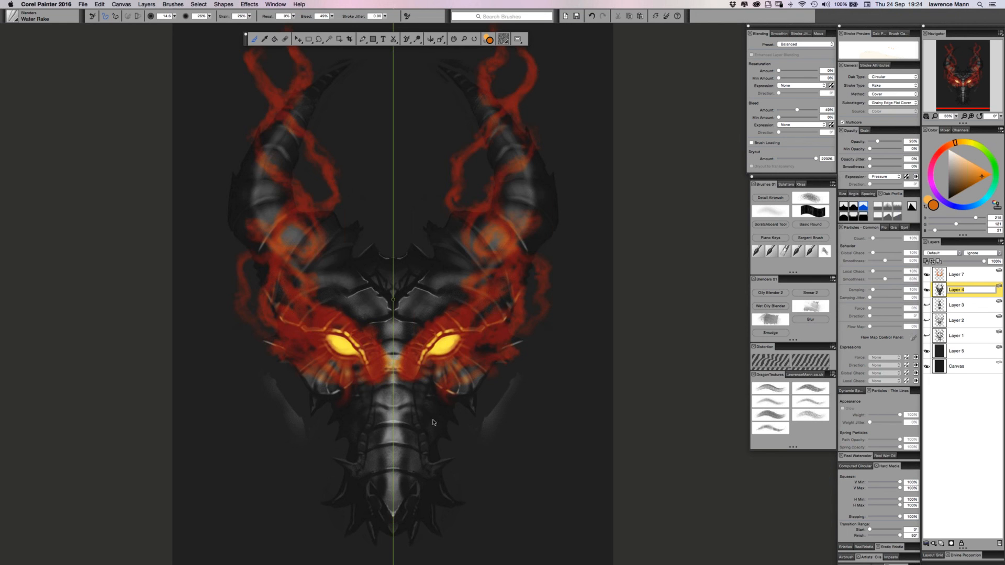
{"action": "key", "text": "Return"}
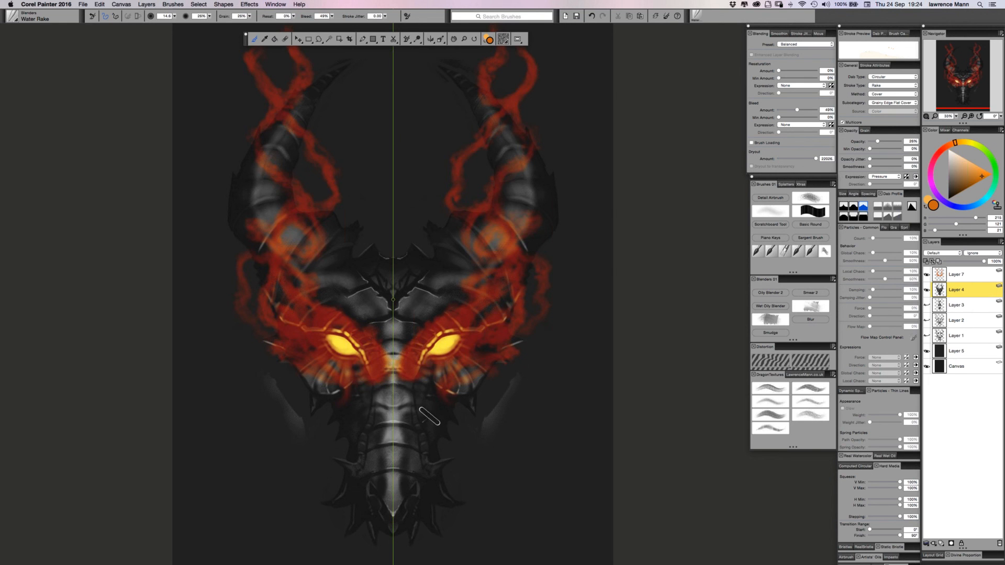
{"action": "mouse_move", "coordinate": [429, 412]}
{"action": "left_mouse_down"}
{"action": "mouse_move", "coordinate": [433, 422]}
{"action": "mouse_move", "coordinate": [429, 411]}
{"action": "left_mouse_up"}
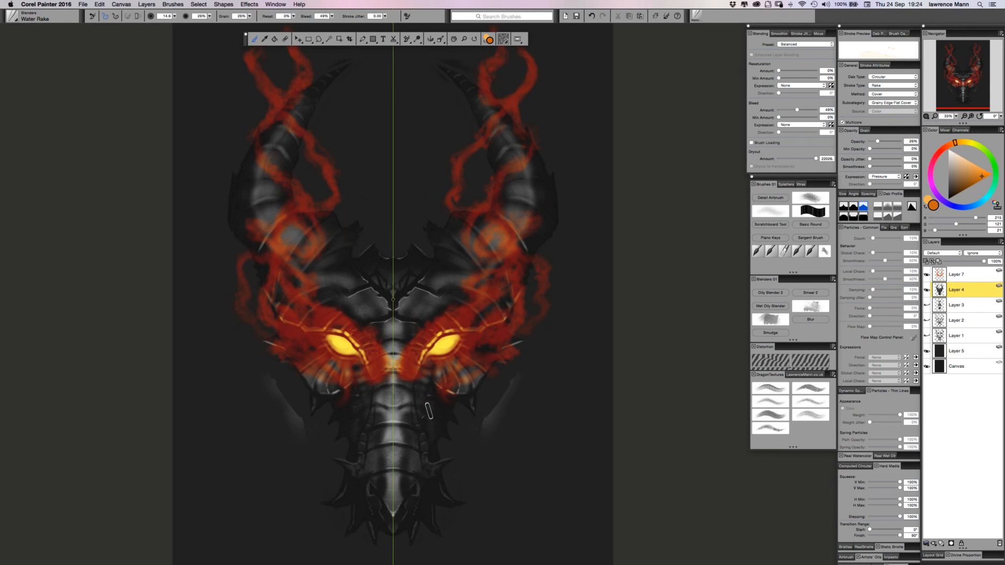